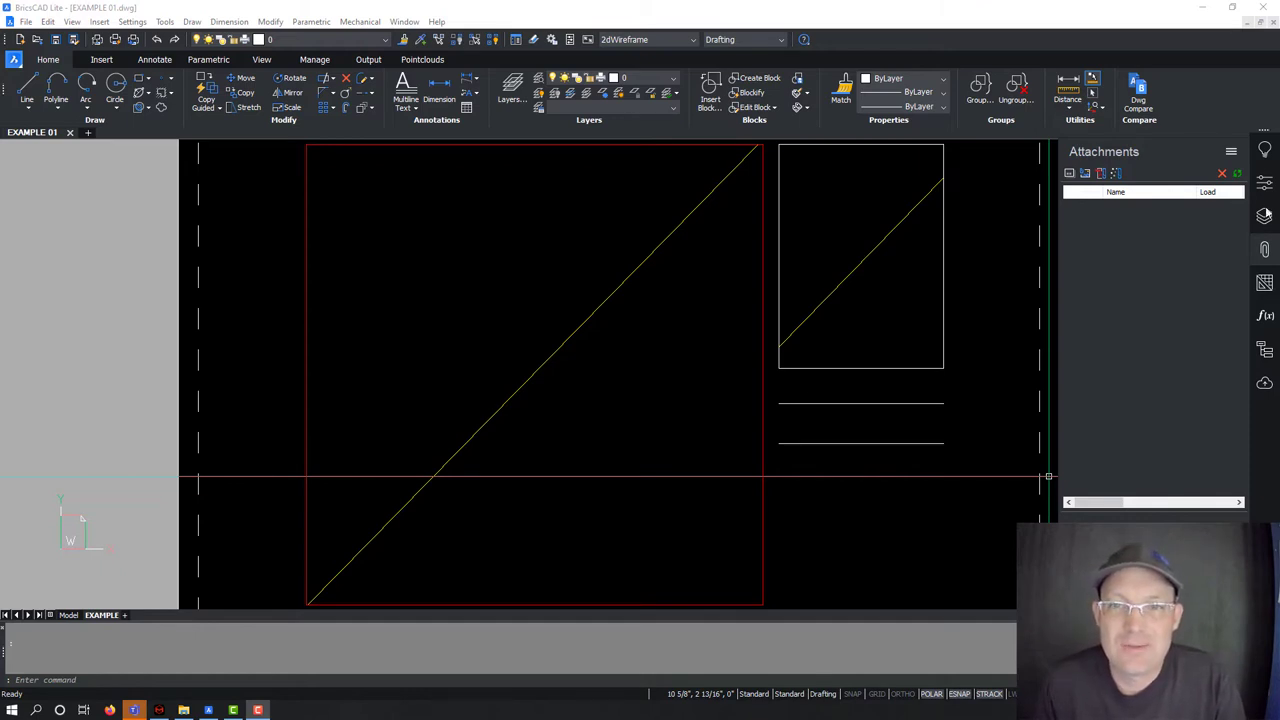
# Switch from the EXAMPLE layout to model space at the diagonal right-of-way lines.
pyautogui.click(649, 360)
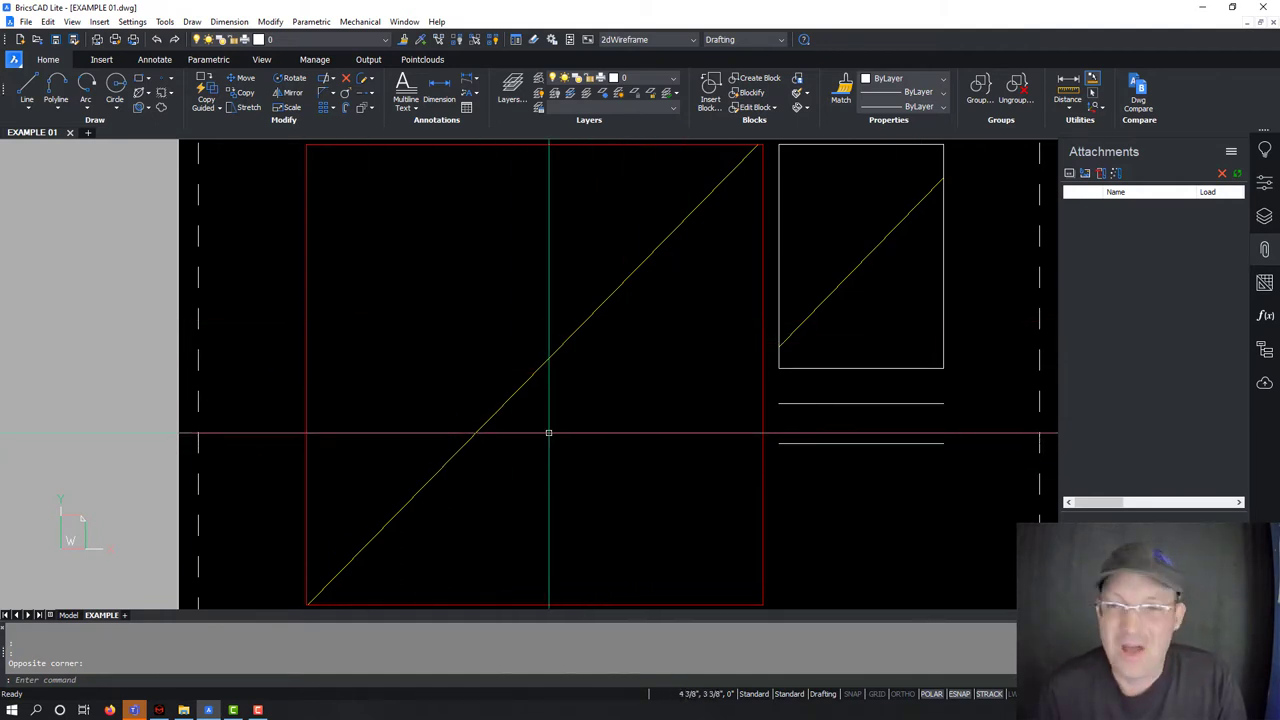
pyautogui.scroll(-2, 594, 404)
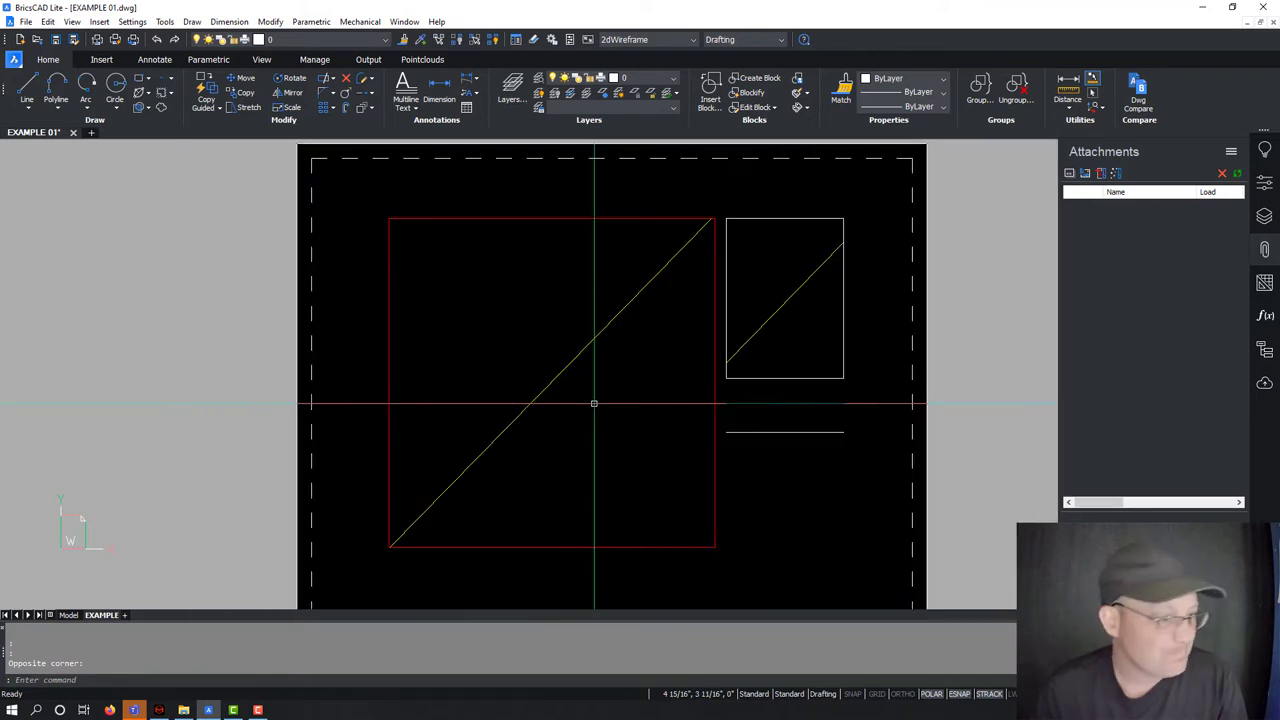
pyautogui.moveTo(551, 486); pyautogui.dragTo(547, 499, button='middle')
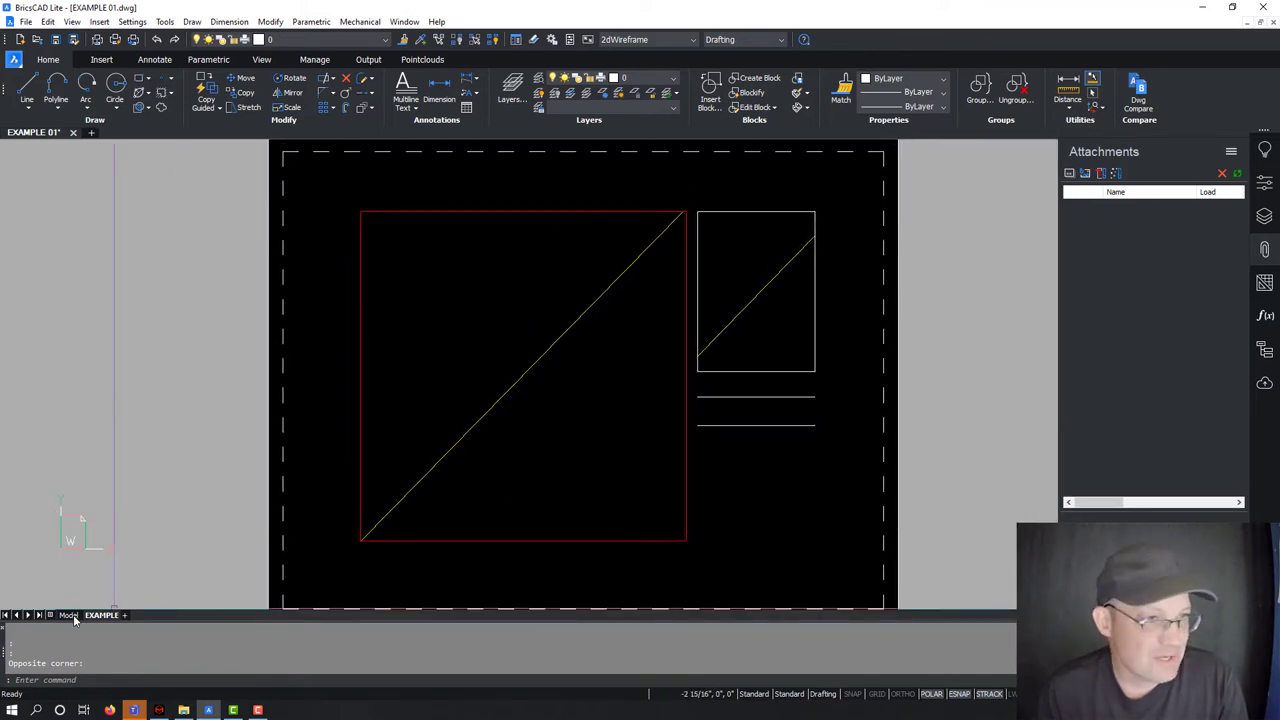
pyautogui.click(69, 614)
pyautogui.moveTo(515, 409); pyautogui.dragTo(811, 486, button='middle')
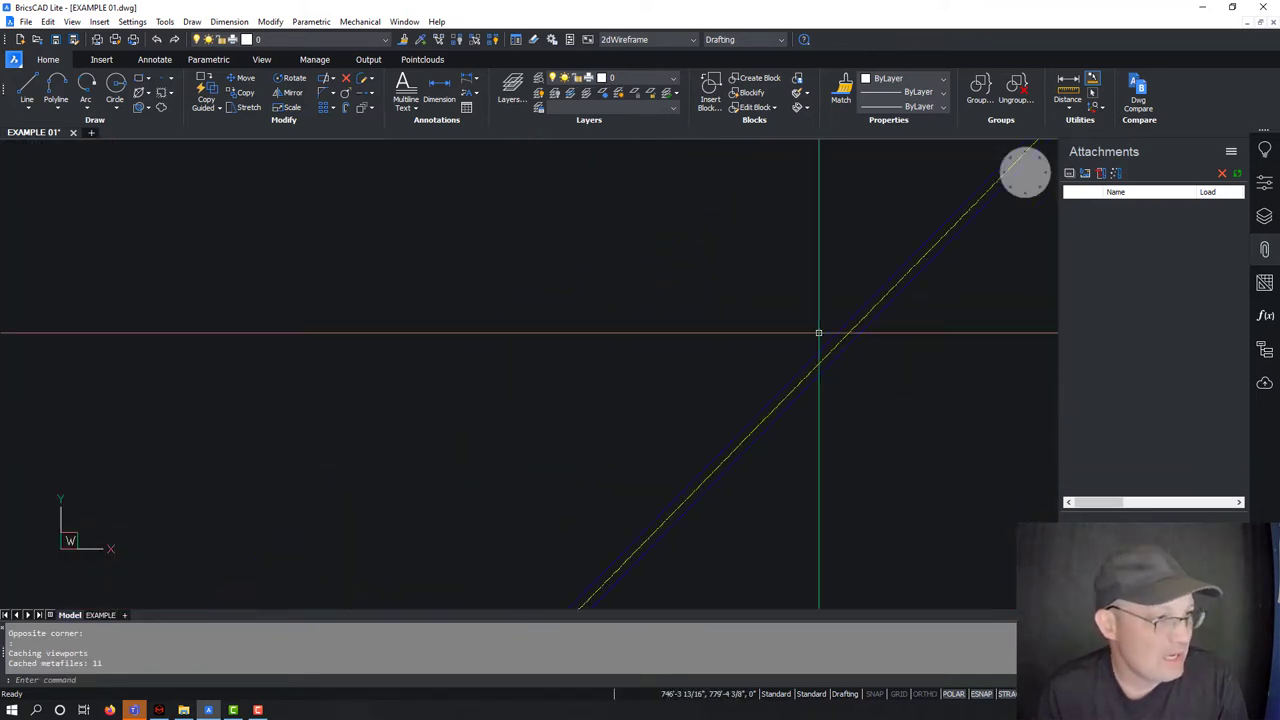
pyautogui.moveTo(946, 391); pyautogui.dragTo(694, 317, button='middle')
pyautogui.scroll(2, 703, 349)
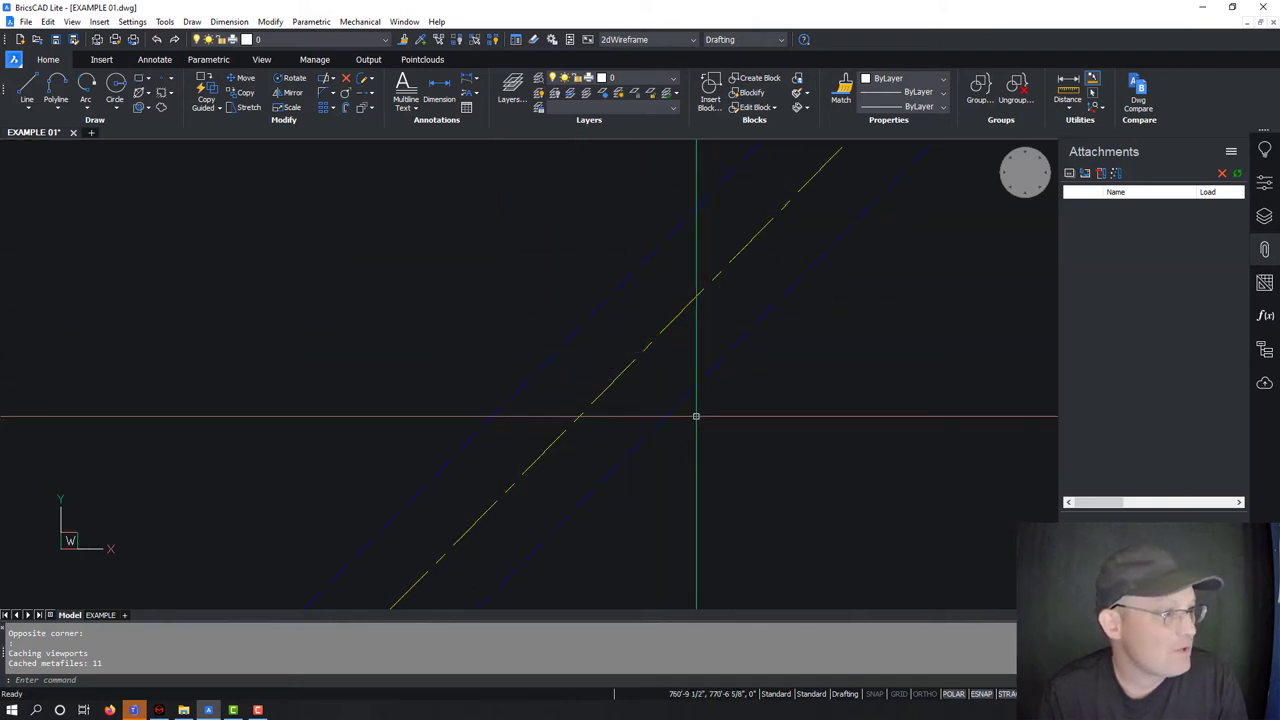
# Create a new layer named SURVEY-LINES-TOPO-FENCES in the Drawing Explorer's layer list.
pyautogui.click(514, 93)
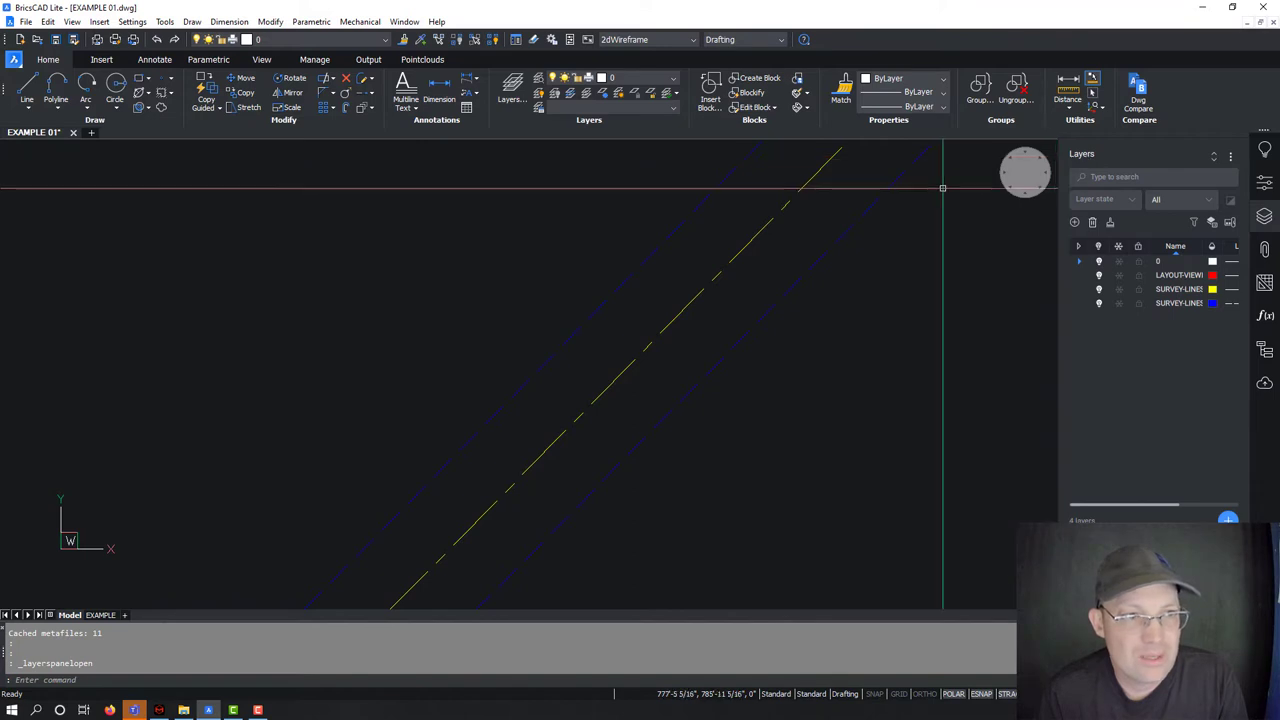
pyautogui.click(163, 22)
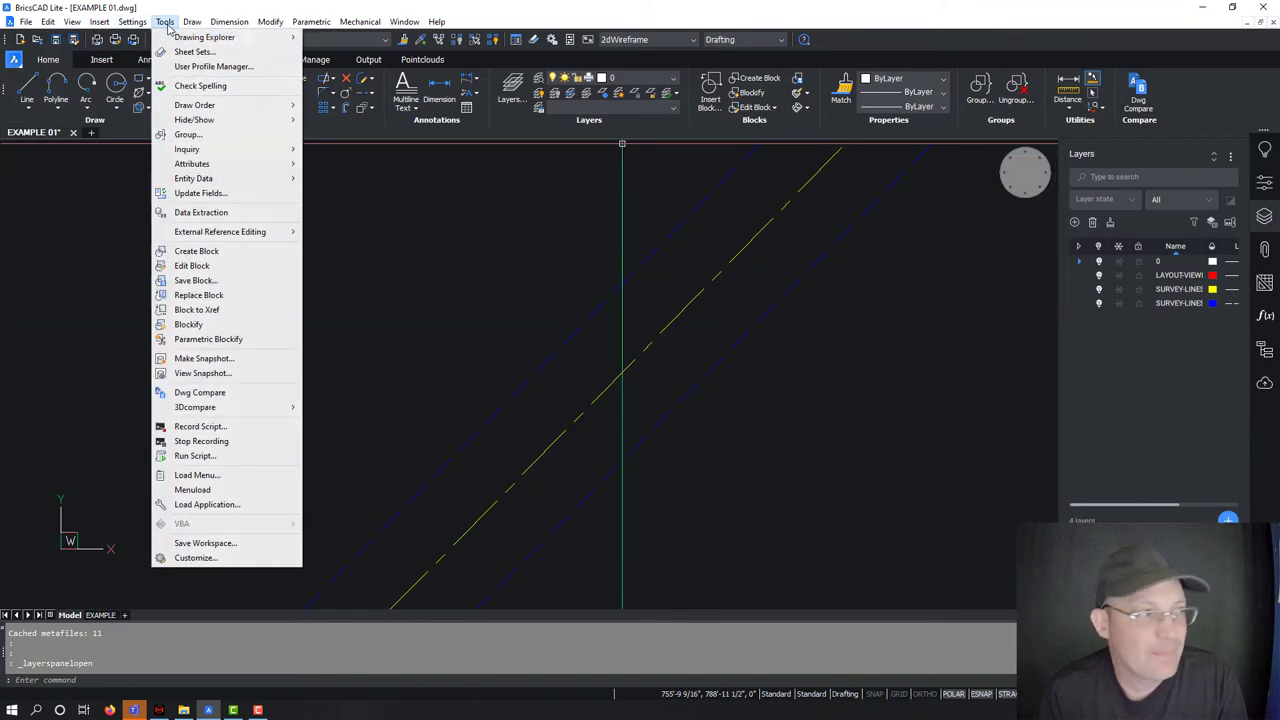
pyautogui.moveTo(200, 37)
pyautogui.click(350, 37)
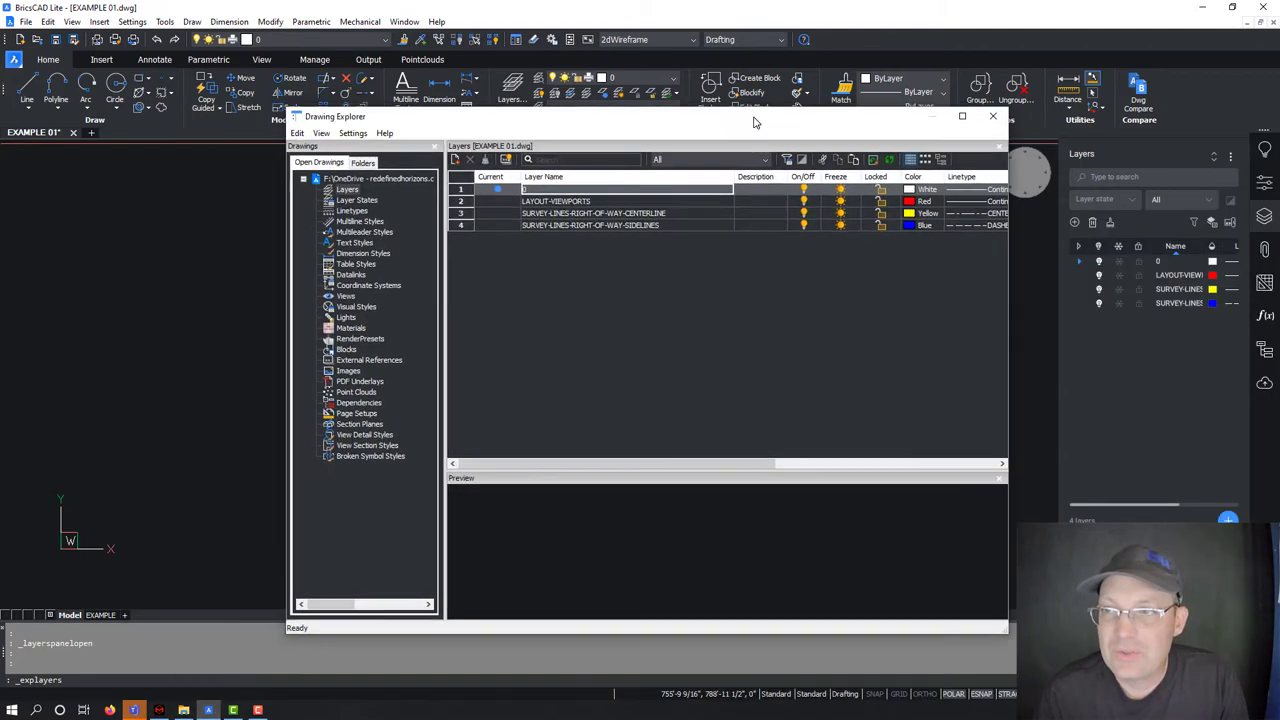
pyautogui.moveTo(737, 220); pyautogui.dragTo(757, 60)
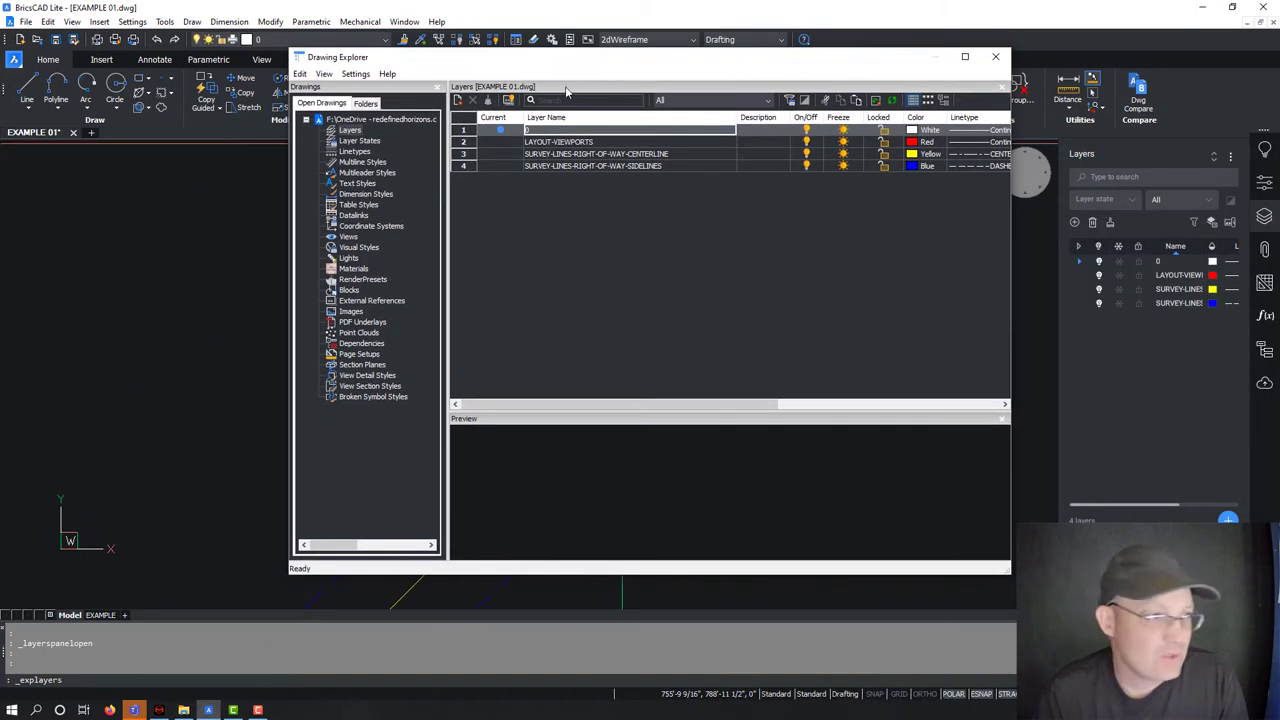
pyautogui.click(458, 100)
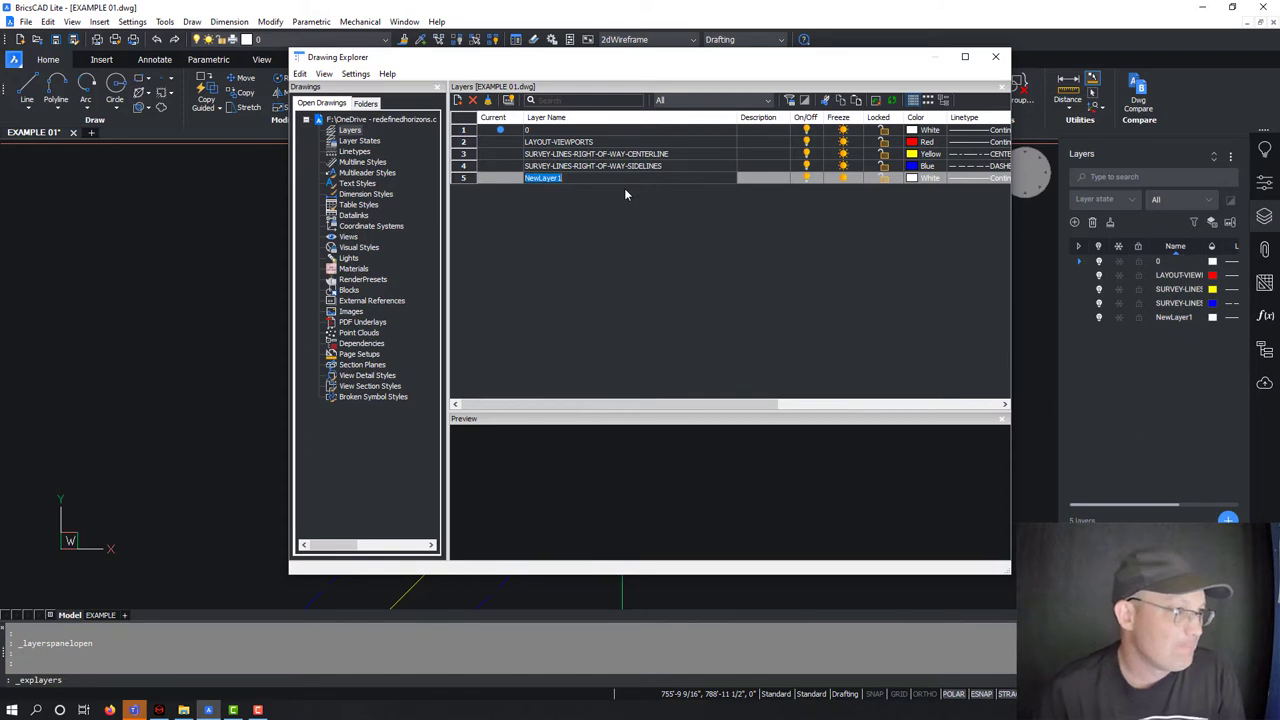
pyautogui.write('SURVE')
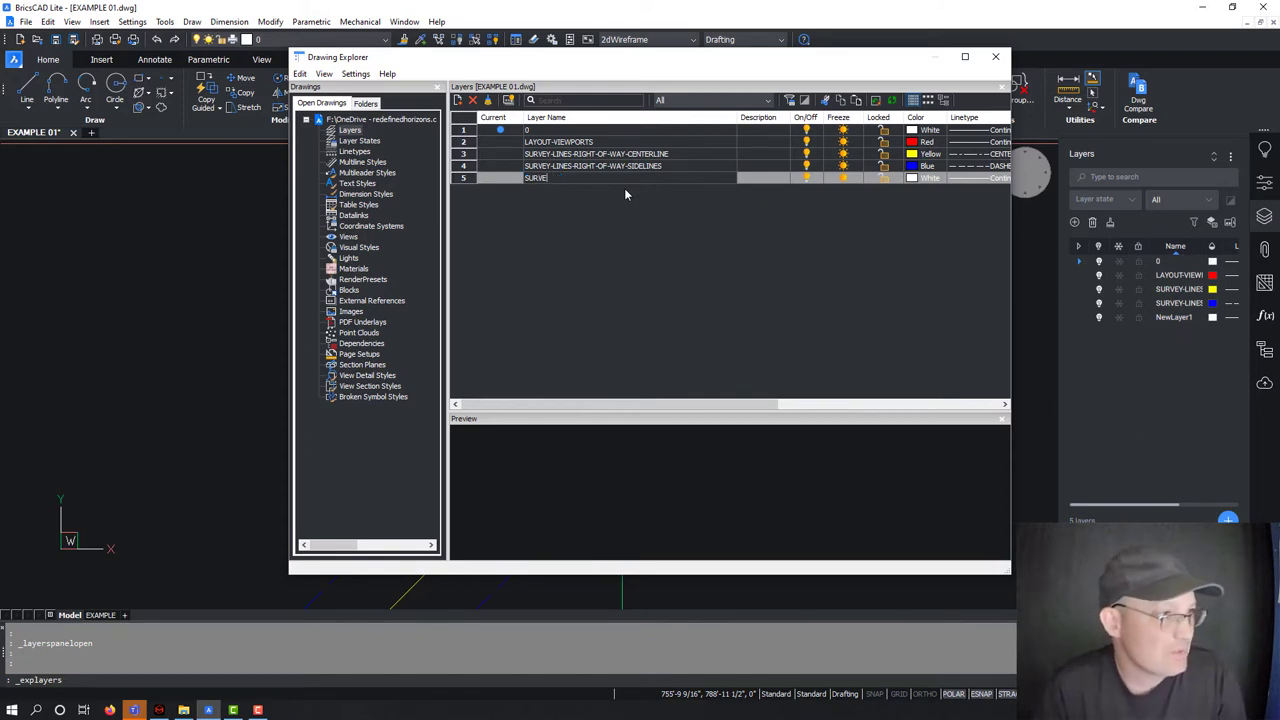
pyautogui.write('Y-LINES-TOPO-FENCES')
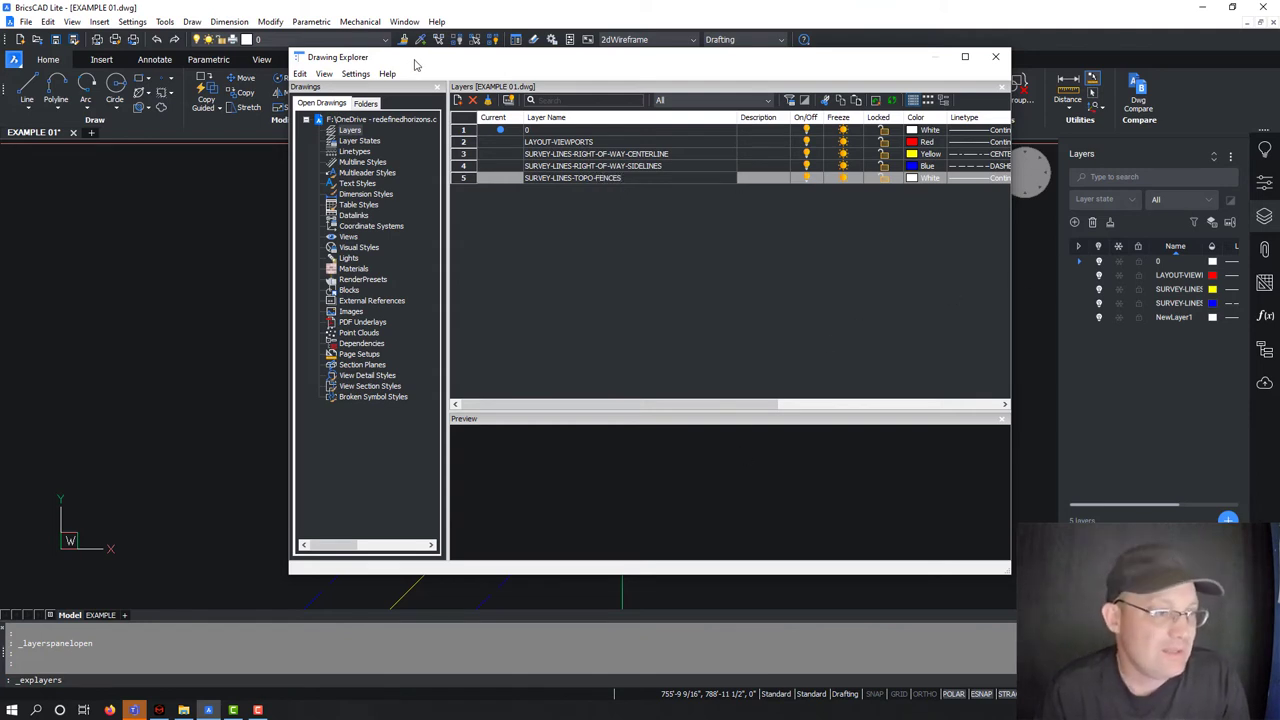
# Load the FENCELINE1 linetype and assign it to the SURVEY-LINES-TOPO-FENCES layer.
pyautogui.moveTo(415, 65); pyautogui.dragTo(243, 36)
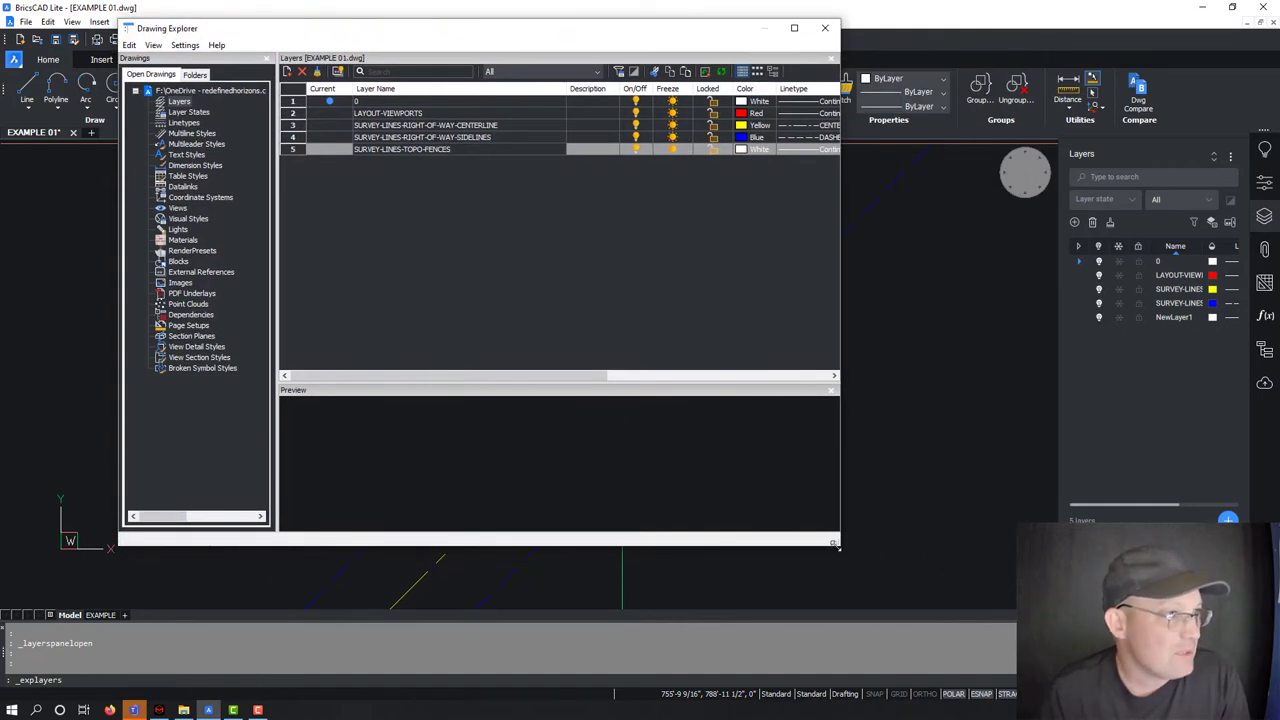
pyautogui.moveTo(838, 547)
pyautogui.mouseDown()
pyautogui.moveTo(1000, 575)
pyautogui.moveTo(1090, 545)
pyautogui.moveTo(1160, 552)
pyautogui.mouseUp()
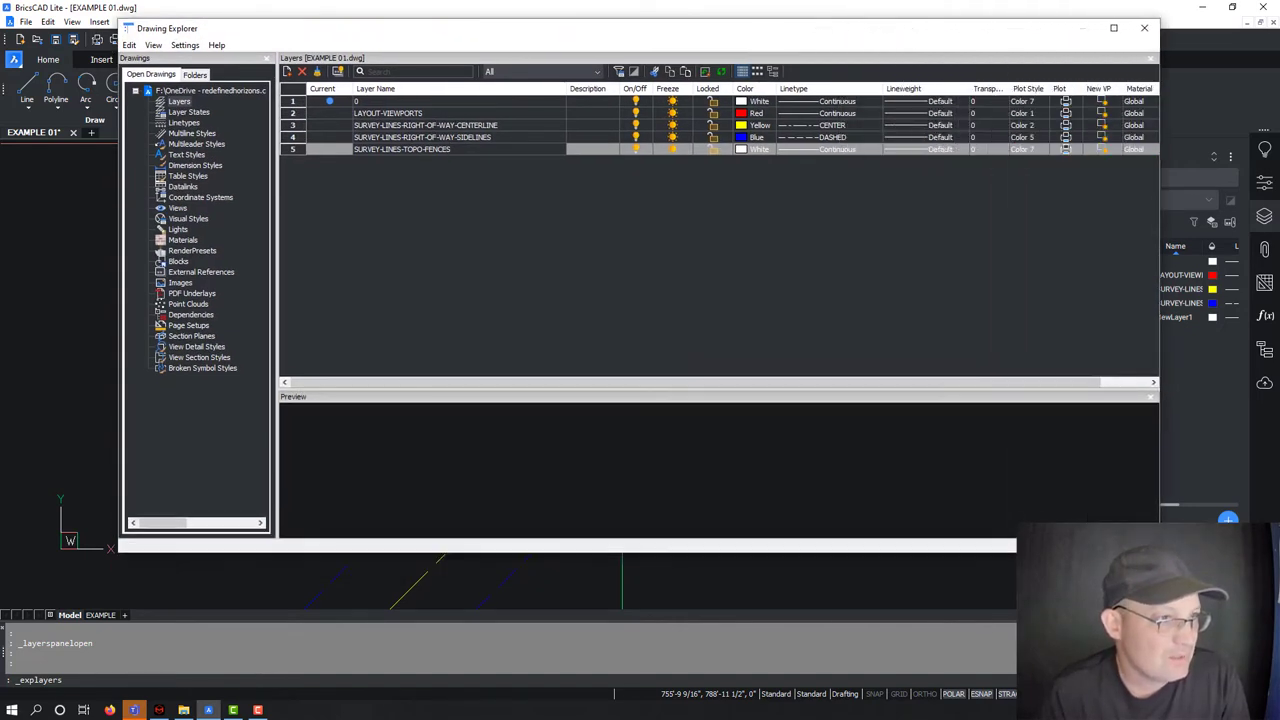
pyautogui.click(845, 151)
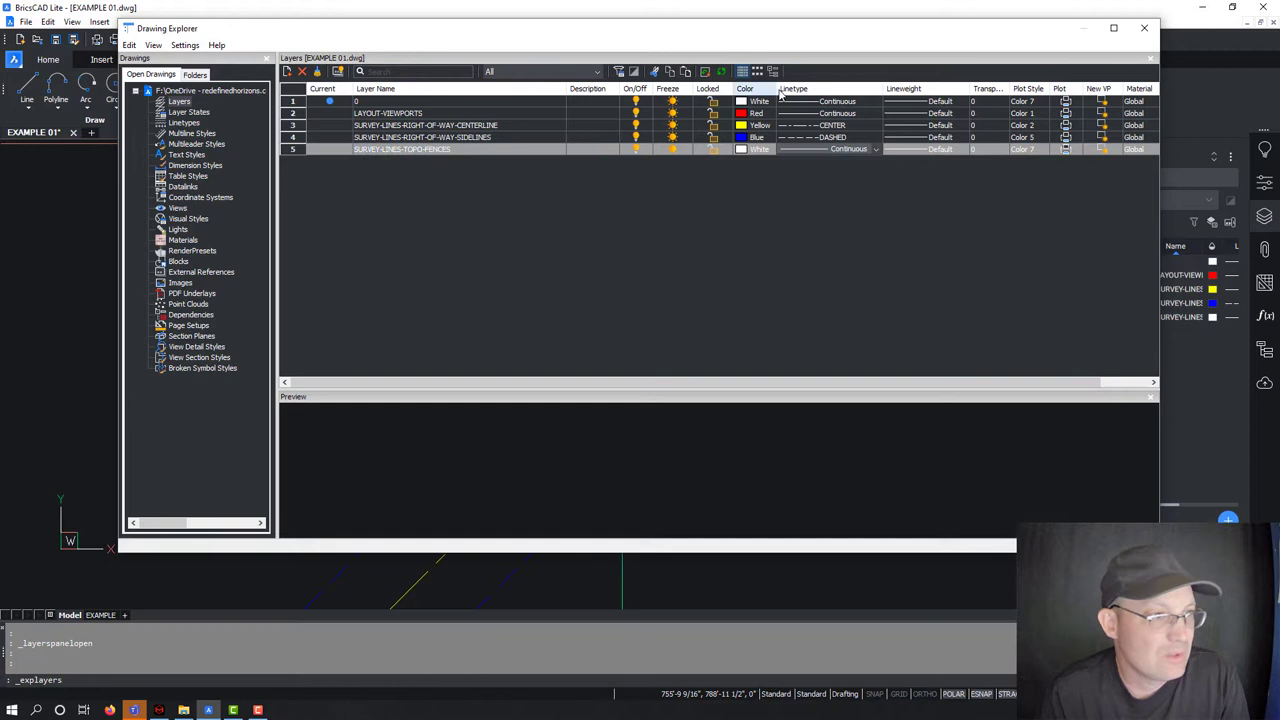
pyautogui.click(877, 150)
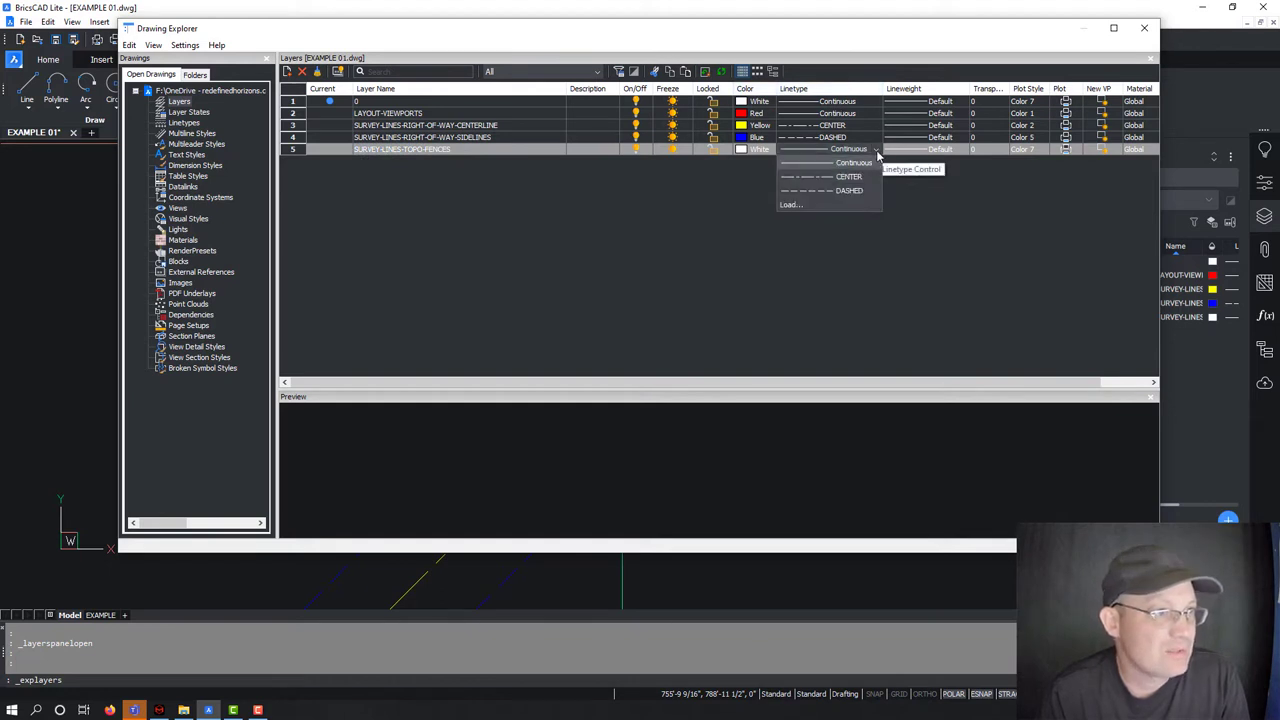
pyautogui.click(806, 206)
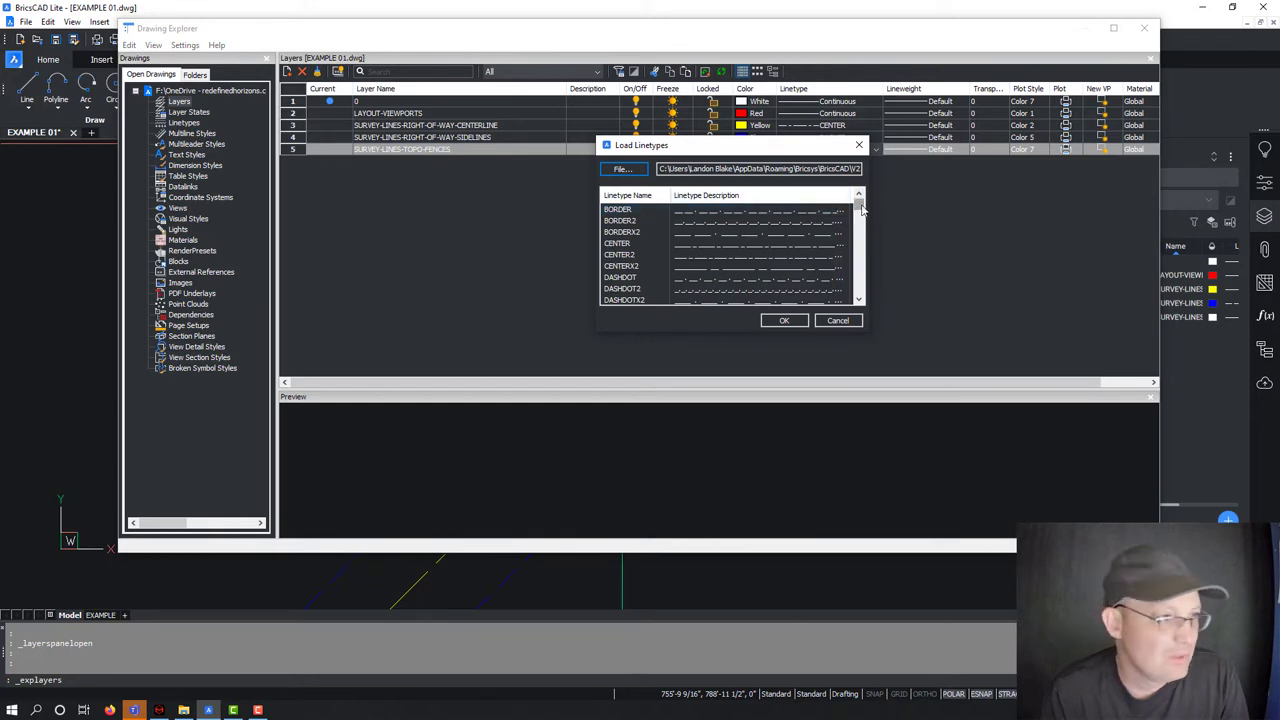
pyautogui.moveTo(861, 206); pyautogui.dragTo(857, 293)
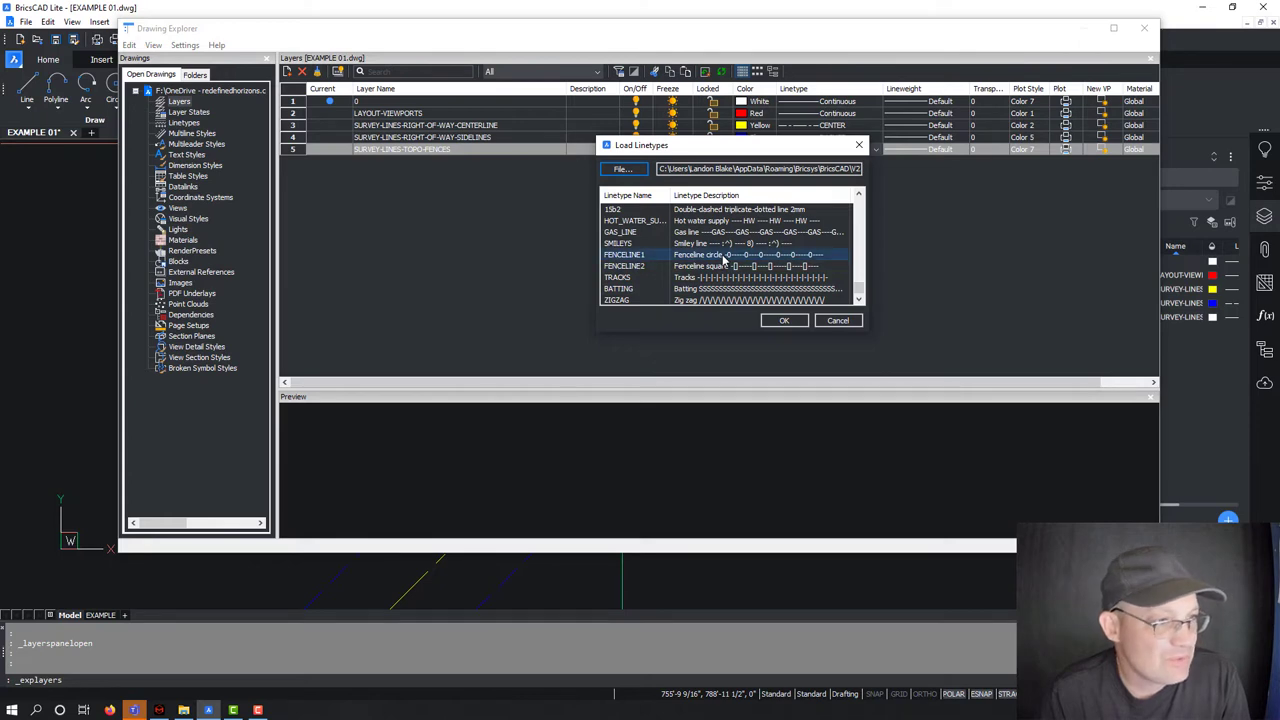
pyautogui.click(784, 321)
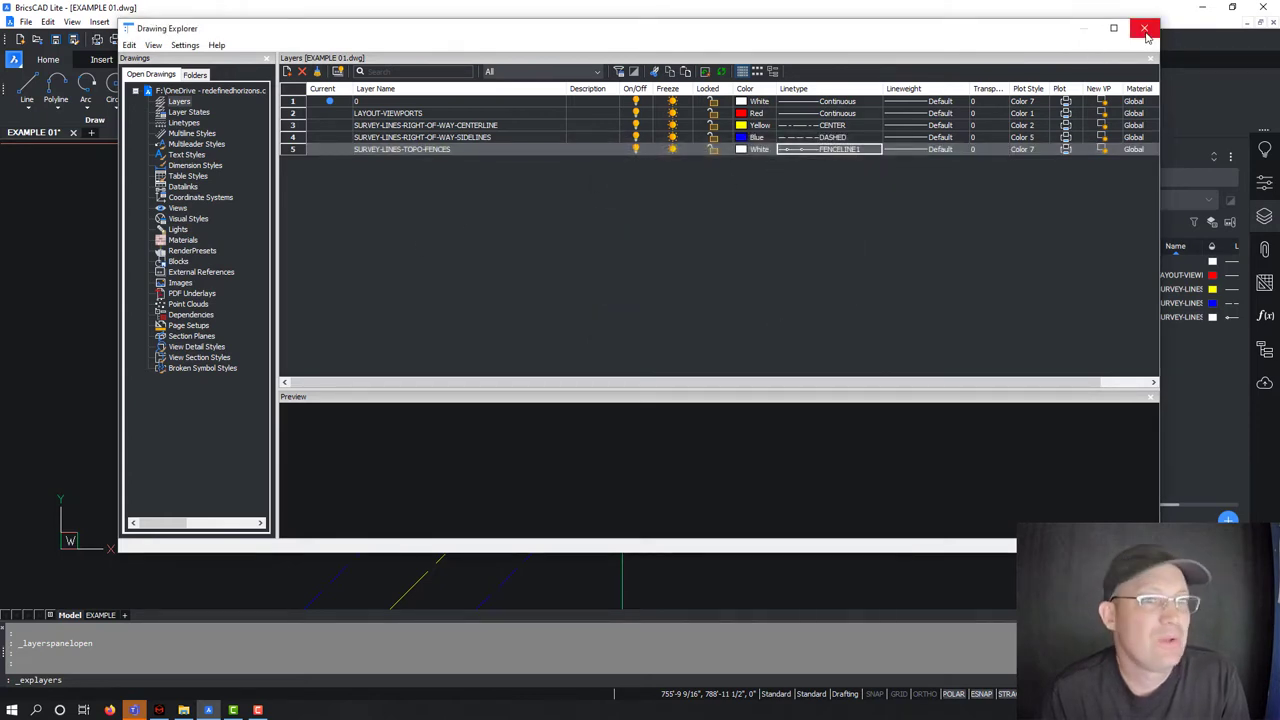
# Set the SURVEY-LINES-TOPO-FENCES layer's colour to orange index 30 and close the Drawing Explorer.
pyautogui.click(749, 150)
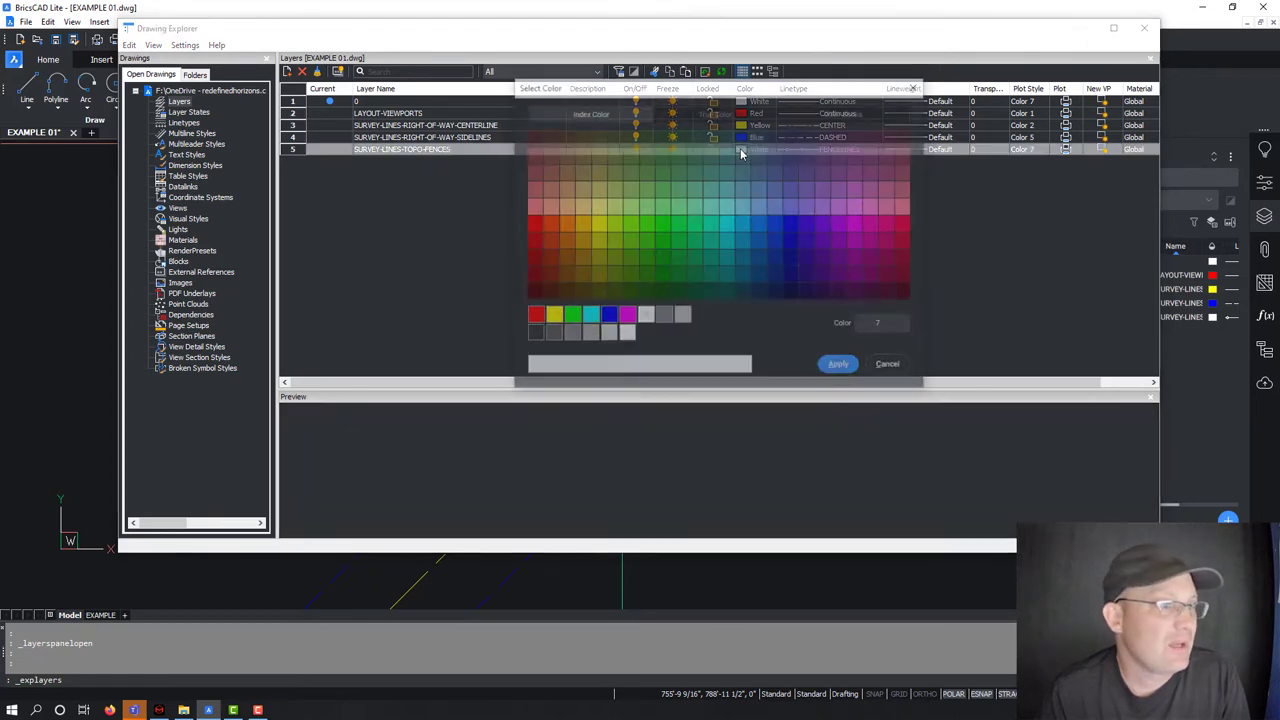
pyautogui.click(566, 224)
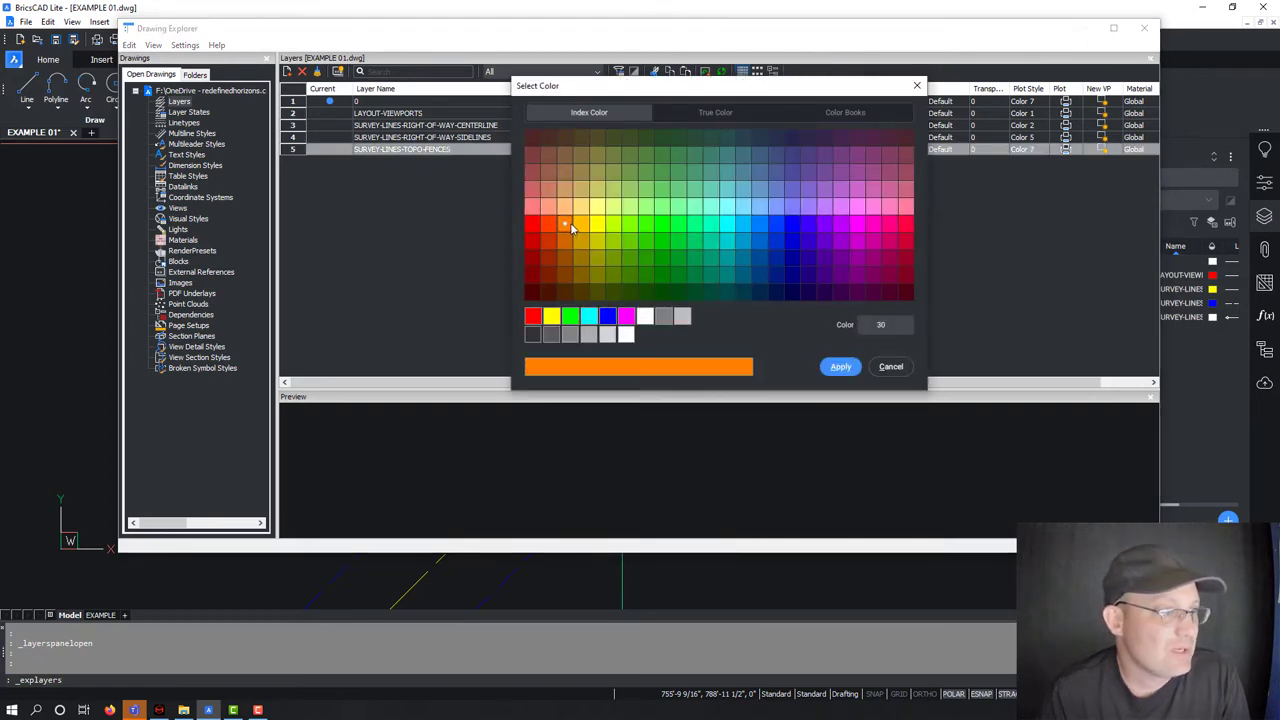
pyautogui.click(838, 367)
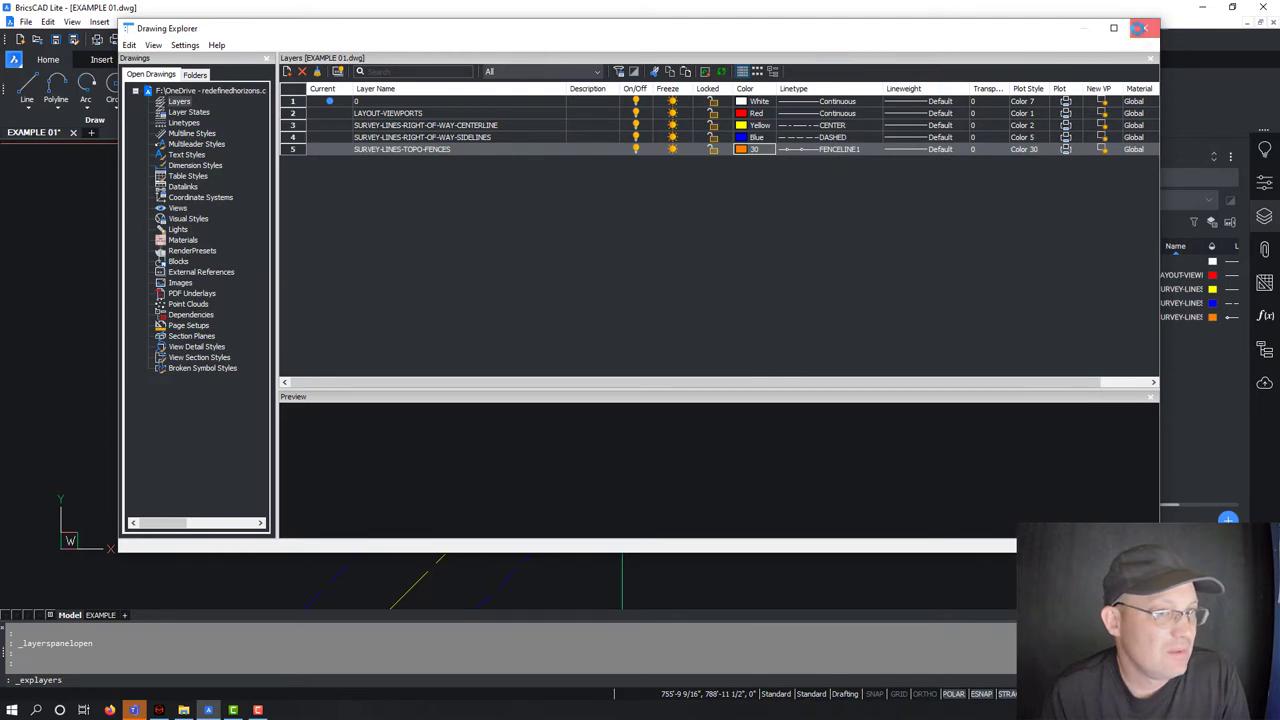
pyautogui.click(1140, 28)
# Draw a diagonal line about 26' long, rising at about 39°, on the upper-left side of the right-of-way lines.
pyautogui.write('l')
pyautogui.press('Return')
pyautogui.click(320, 412)
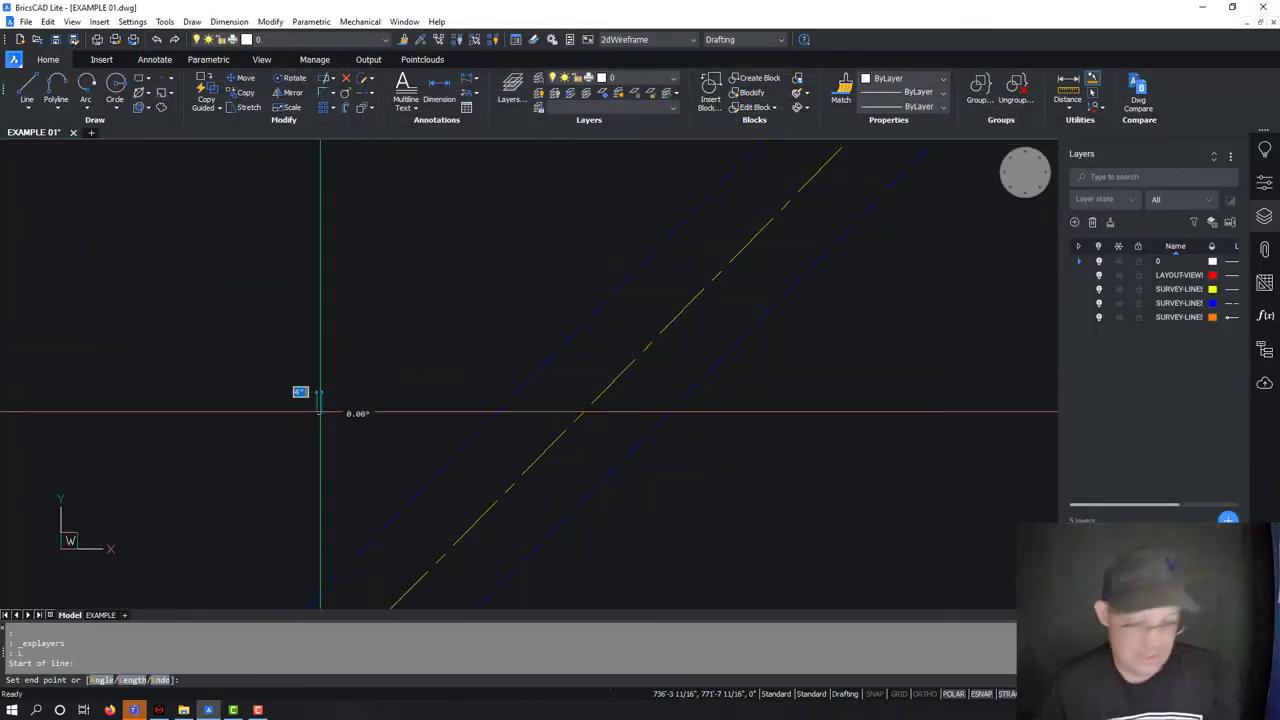
pyautogui.click(615, 173)
pyautogui.press('Escape')
# Move the new diagonal line to the SURVEY-LINES-TOPO-FENCES layer and deselect it.
pyautogui.click(471, 194)
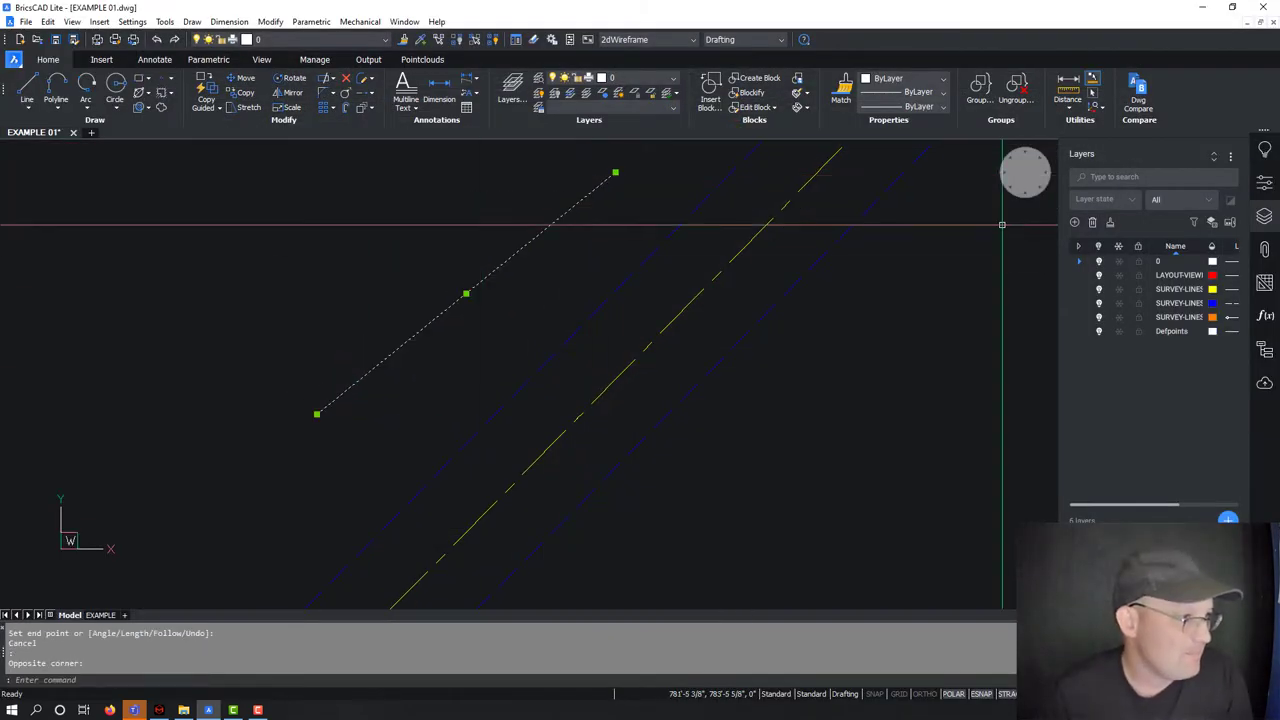
pyautogui.click(1265, 182)
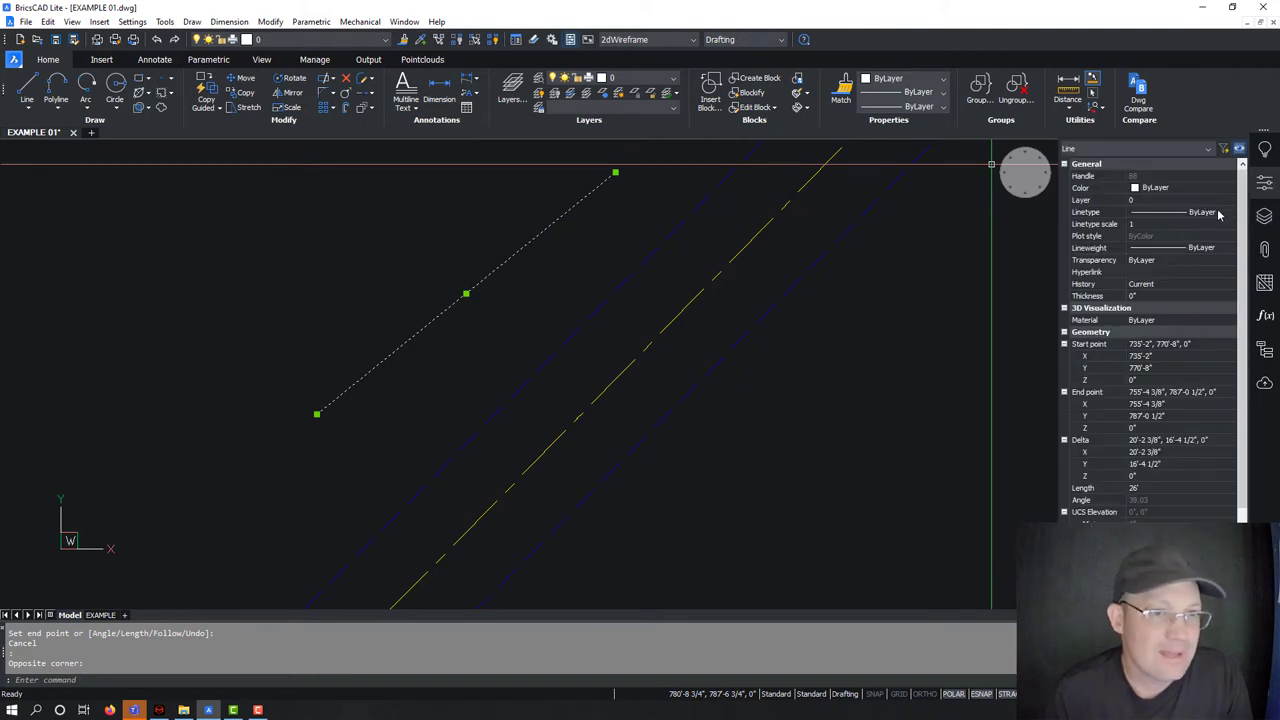
pyautogui.click(1220, 201)
pyautogui.click(1230, 201)
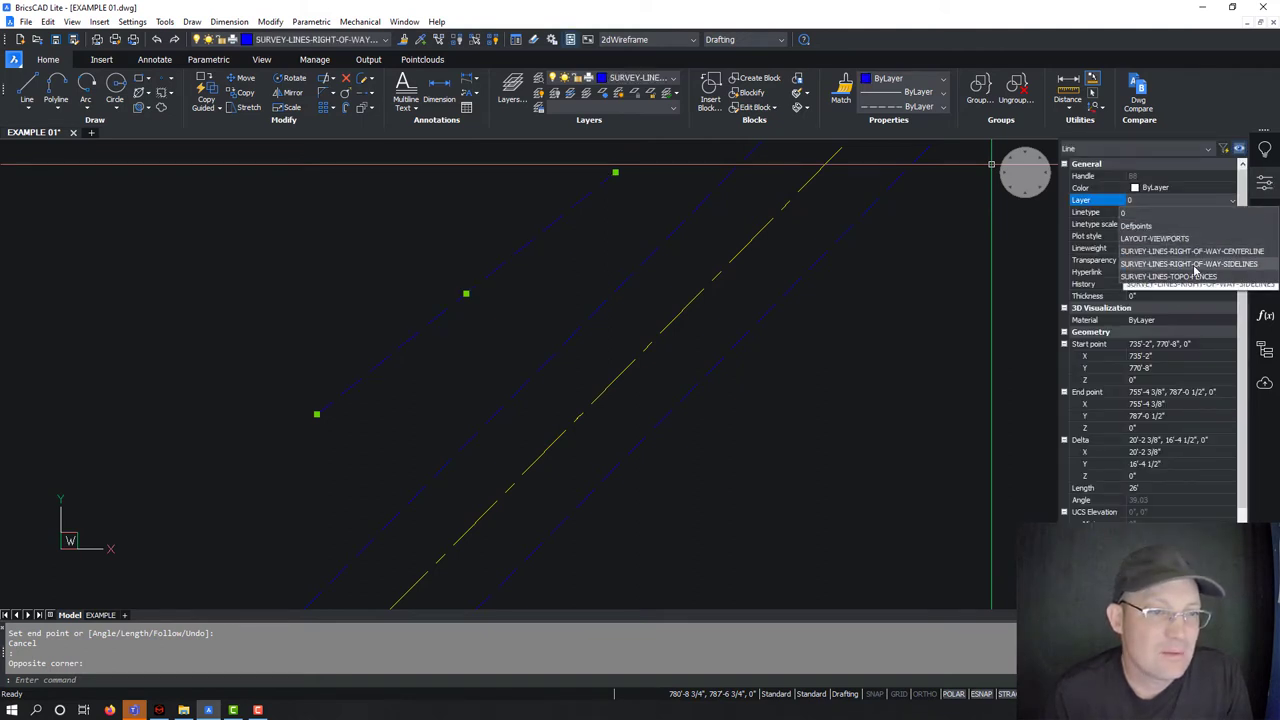
pyautogui.click(1190, 264)
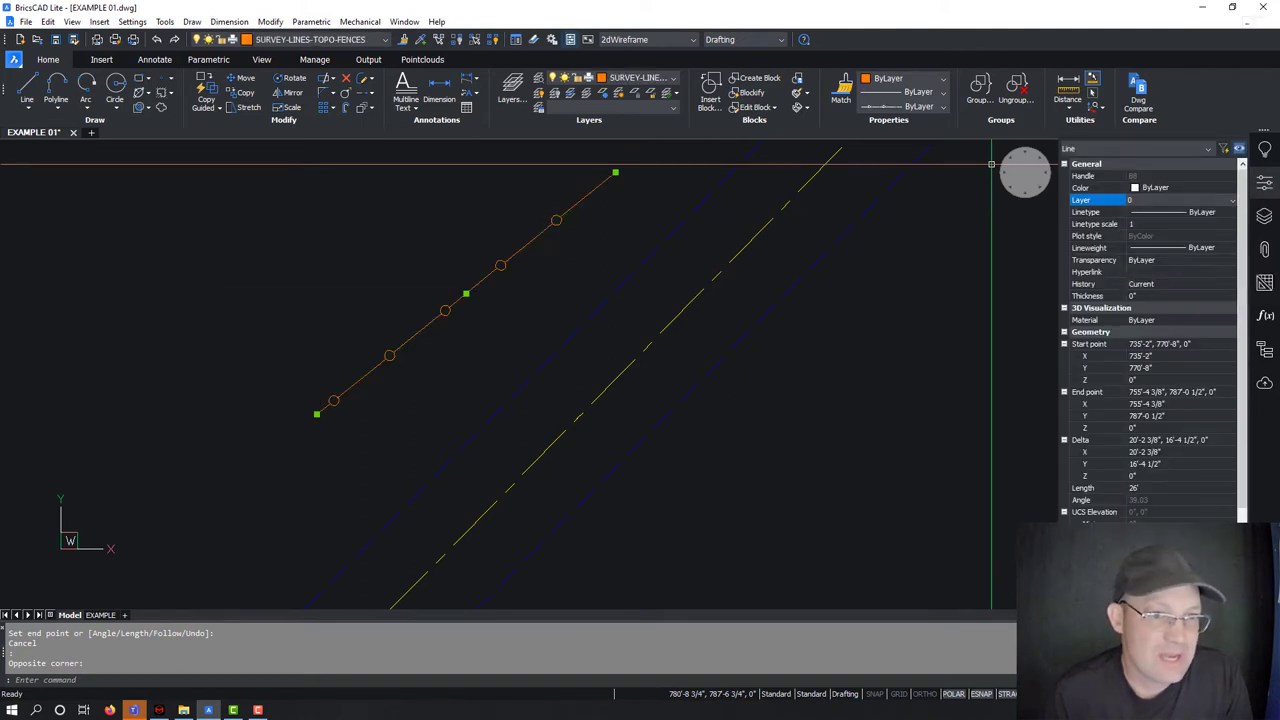
pyautogui.press('Escape')
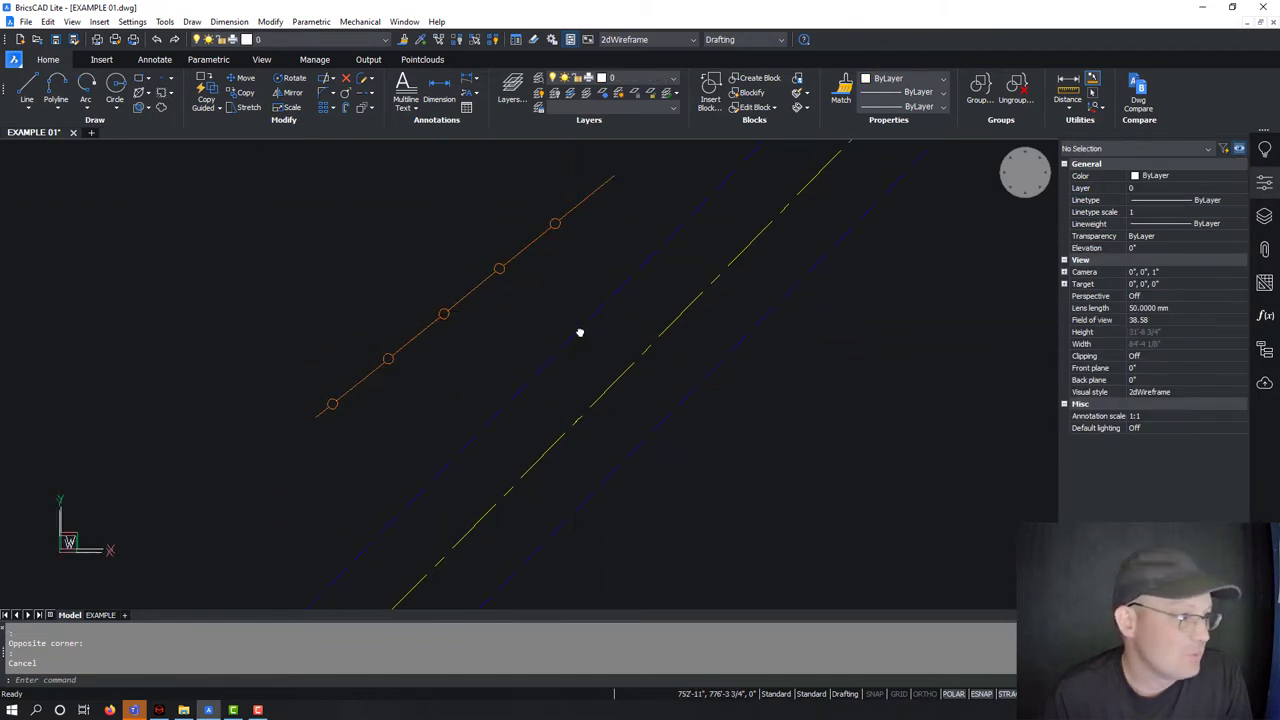
pyautogui.moveTo(580, 331)
pyautogui.mouseDown(button='middle')
pyautogui.moveTo(637, 268)
pyautogui.moveTo(637, 289)
pyautogui.moveTo(586, 317)
pyautogui.moveTo(590, 328)
pyautogui.mouseUp(button='middle')
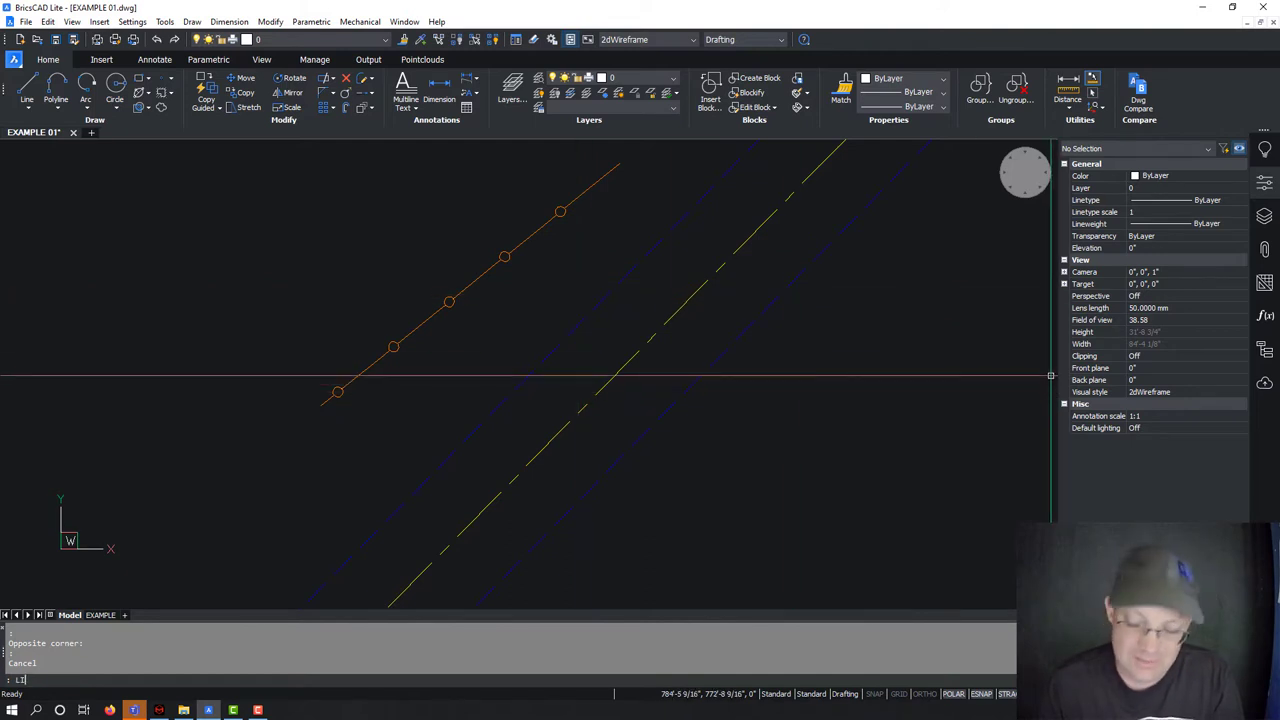
# Try to start a linetype scale change with the command name LINETYPESCALE.
pyautogui.write('YPESC')
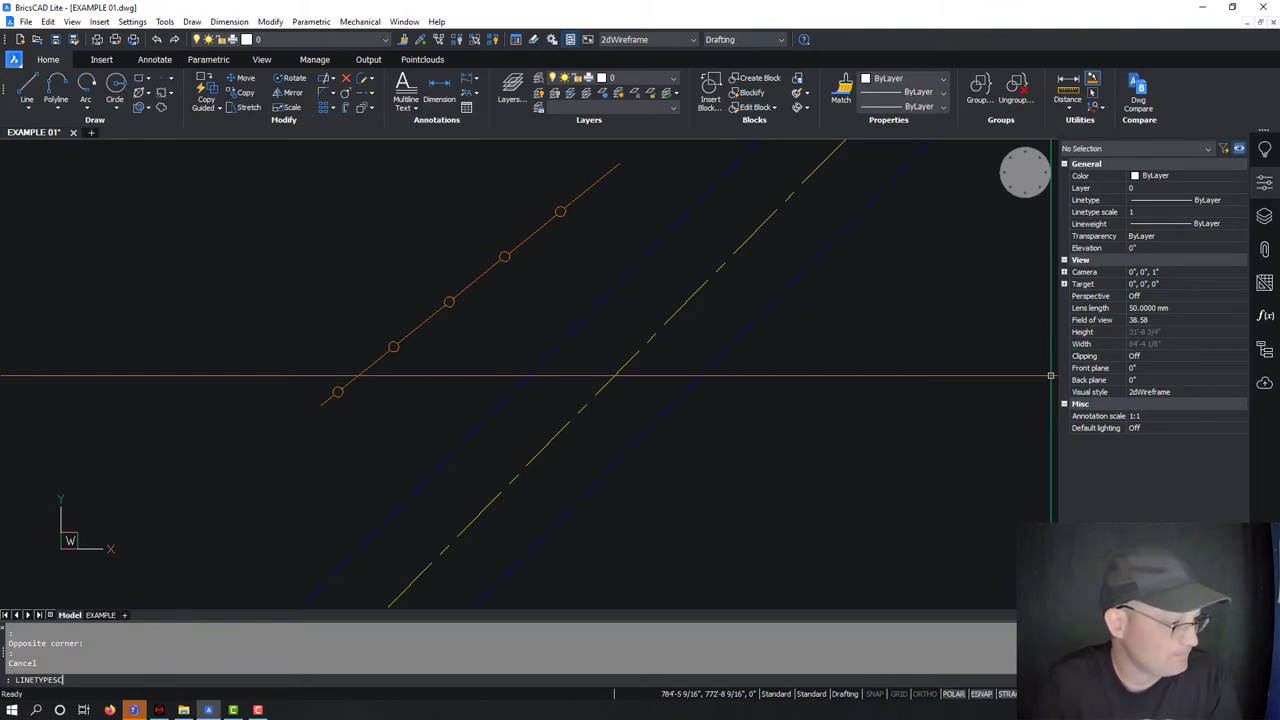
pyautogui.write('ALE\\')
pyautogui.press('Return')
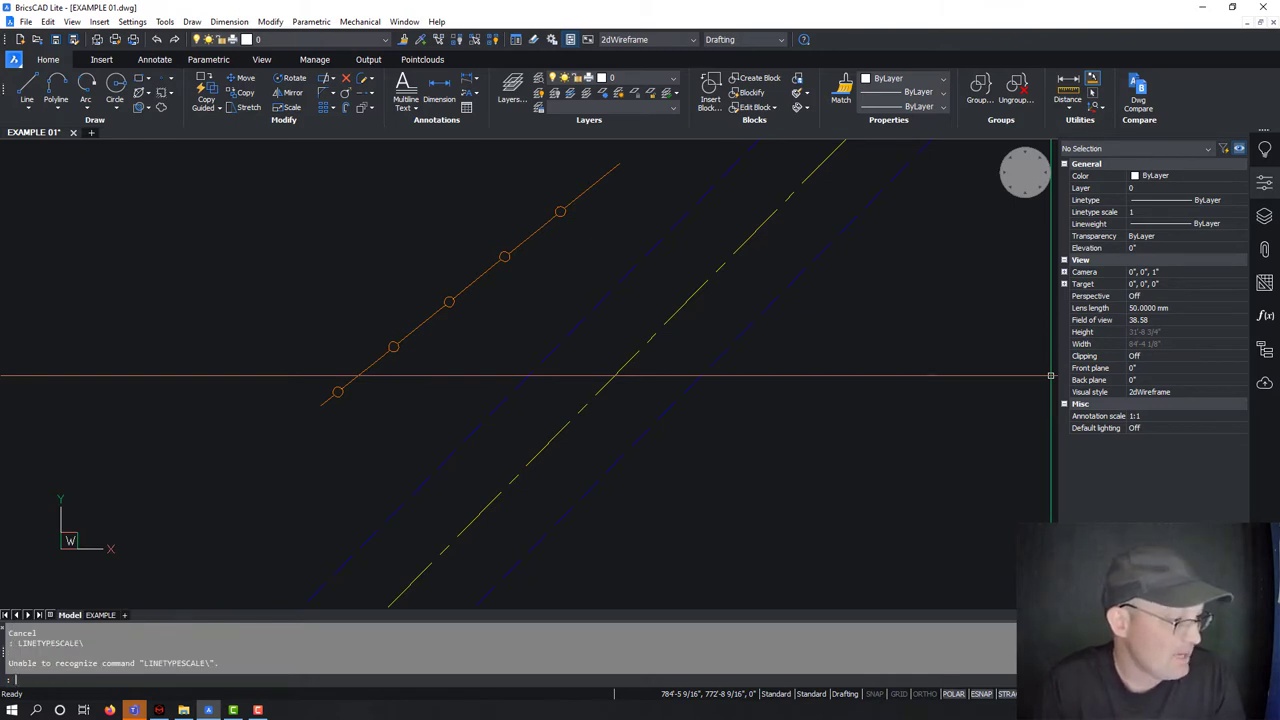
pyautogui.write('LINETYPE')
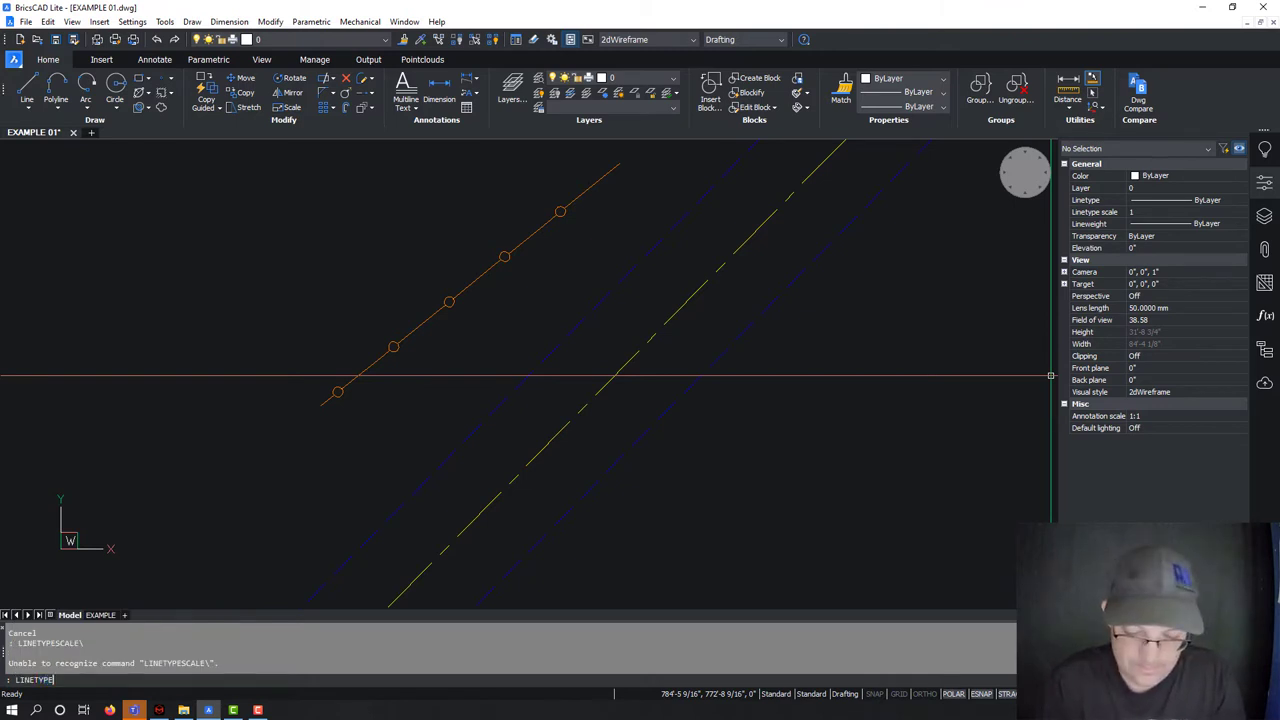
pyautogui.write('SCALE')
pyautogui.press('Return')
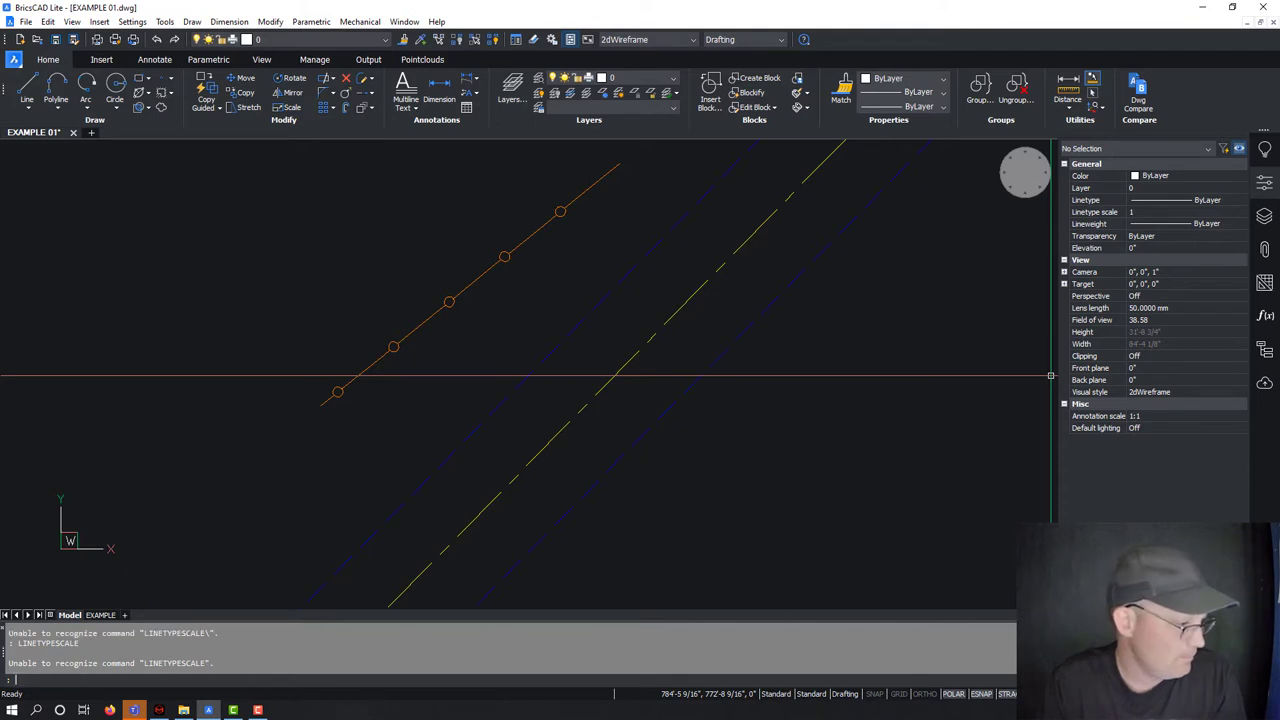
# Set the drawing's global linetype scale (LTSCALE) to 1.
pyautogui.write('LT')
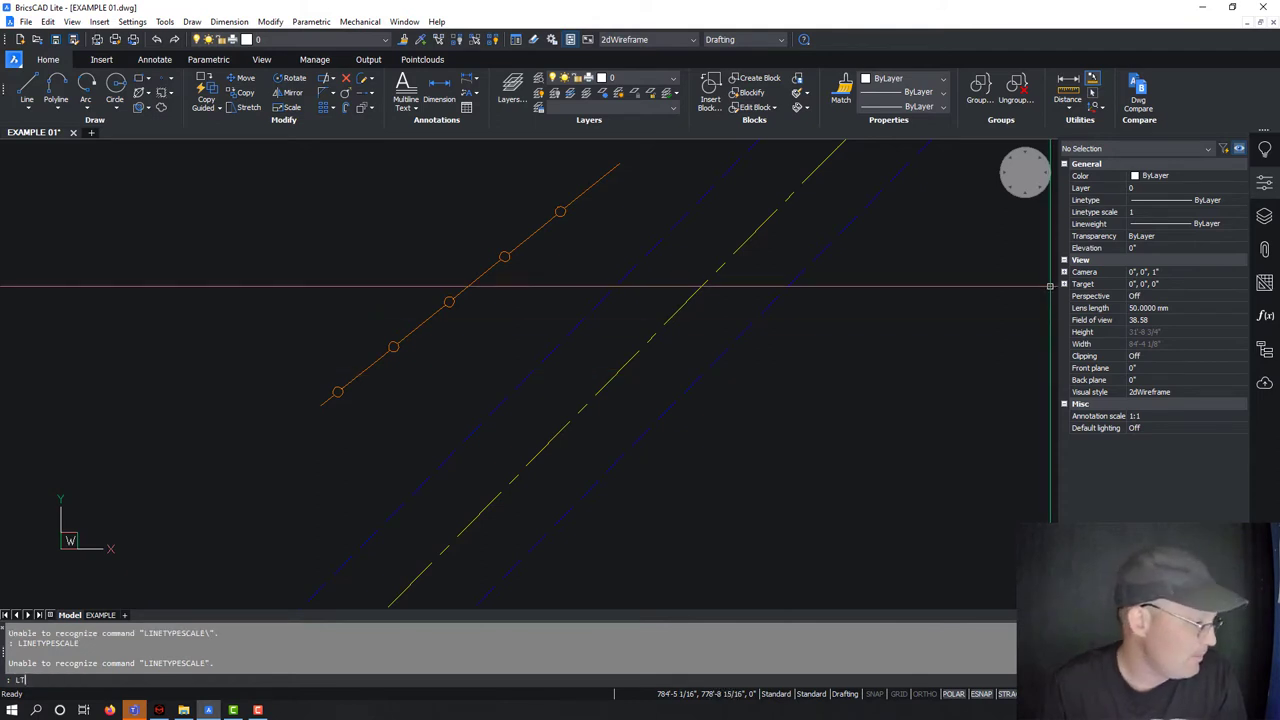
pyautogui.write('S')
pyautogui.press('Return')
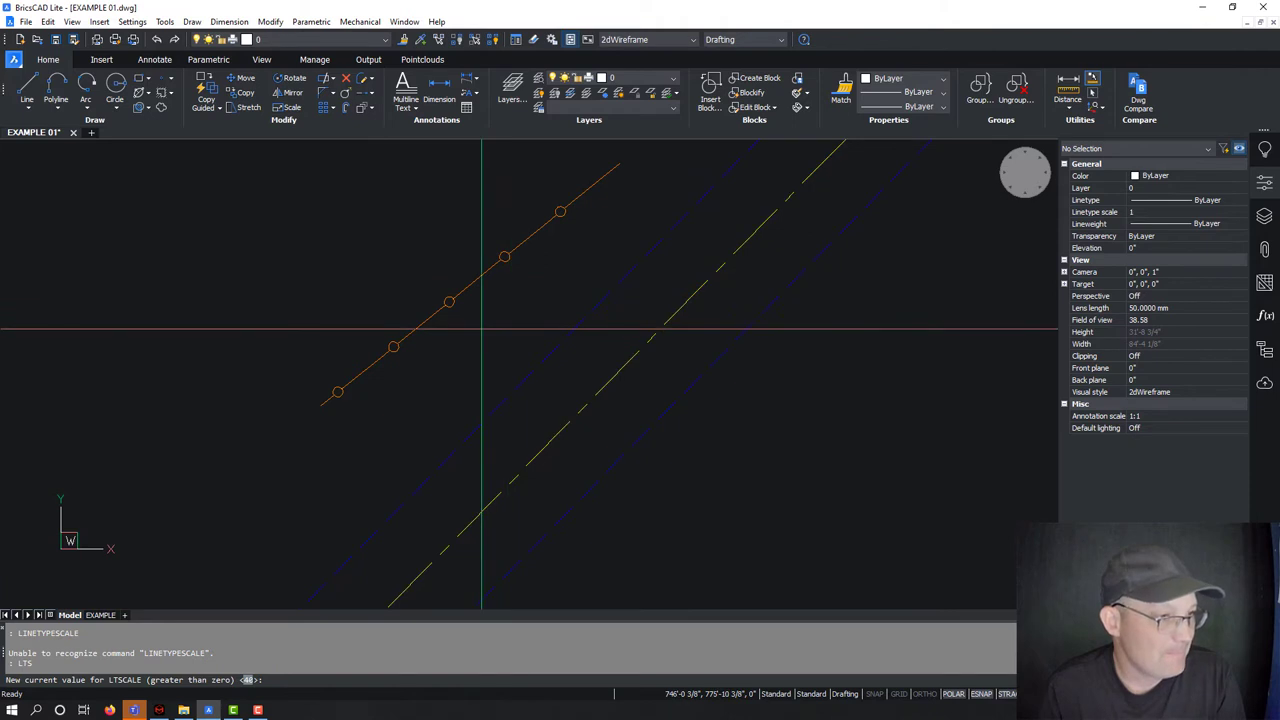
pyautogui.write('1')
pyautogui.press('Return')
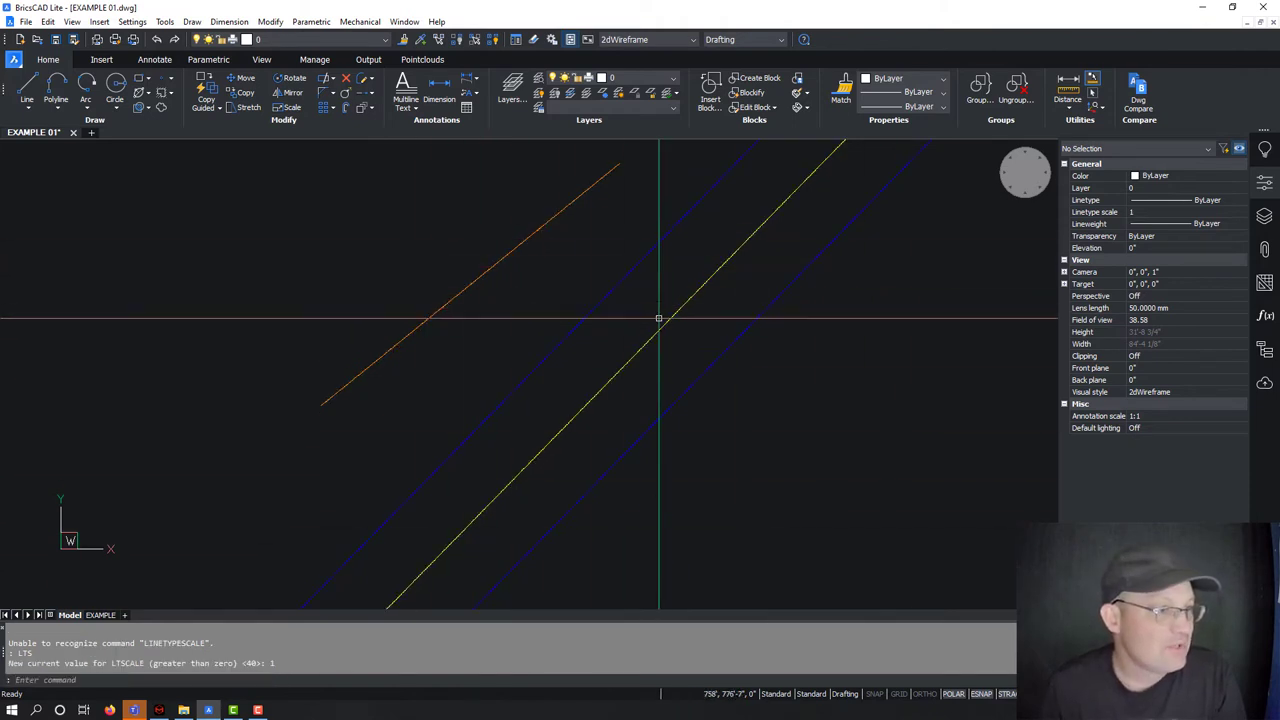
# Examine the dash patterns of the centreline, right-of-way lines and fence line at close and distant zoom levels.
pyautogui.scroll(2, 690, 328)
pyautogui.scroll(1, 690, 337)
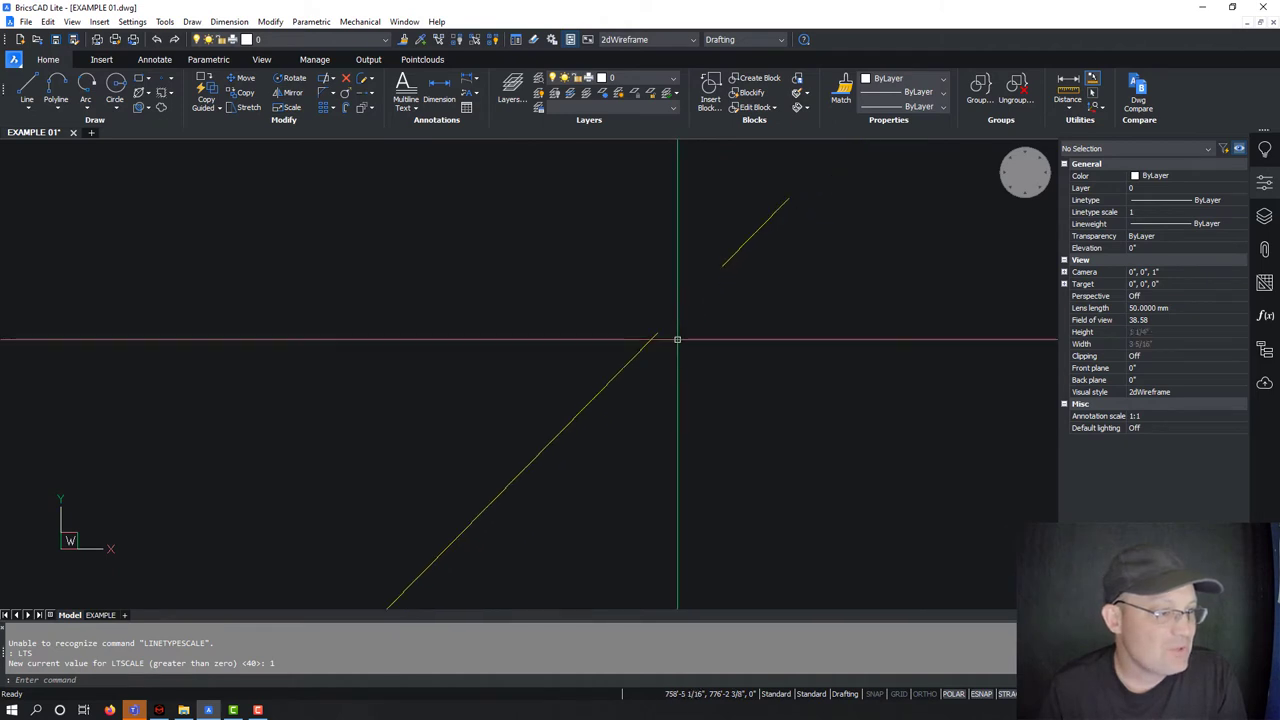
pyautogui.scroll(-2, 677, 340)
pyautogui.scroll(3, 625, 378)
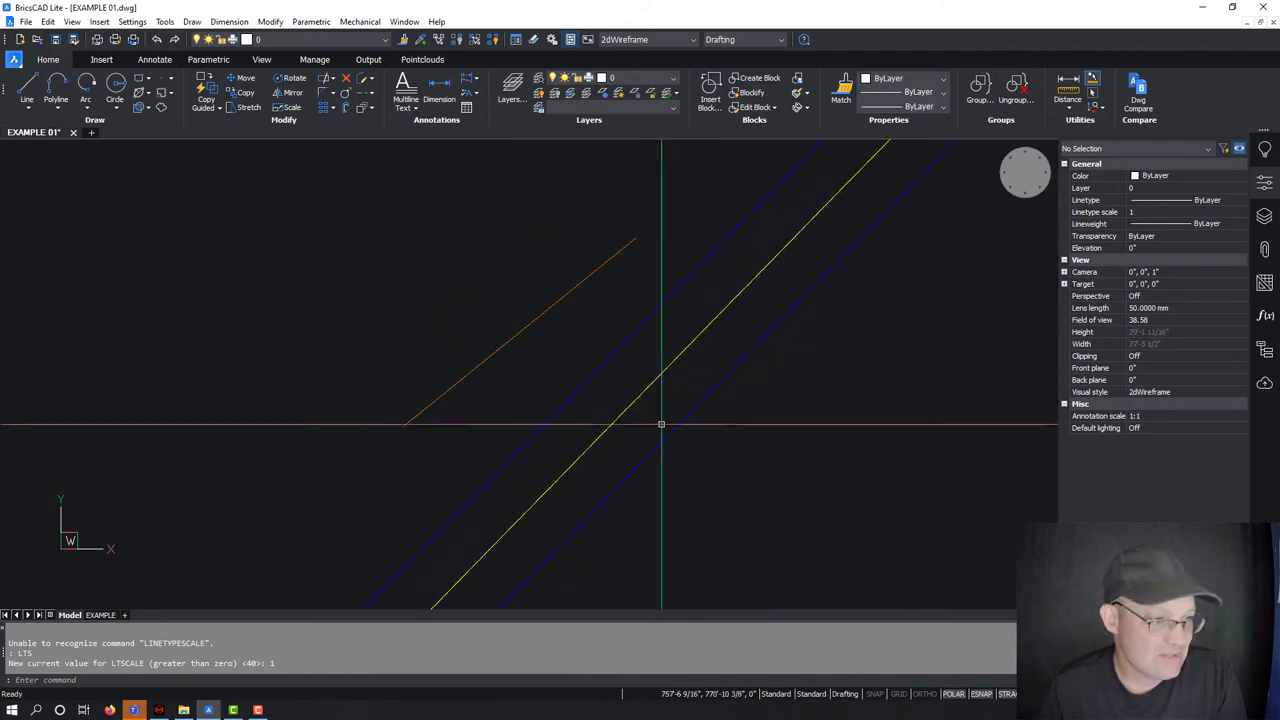
pyautogui.scroll(5, 623, 384)
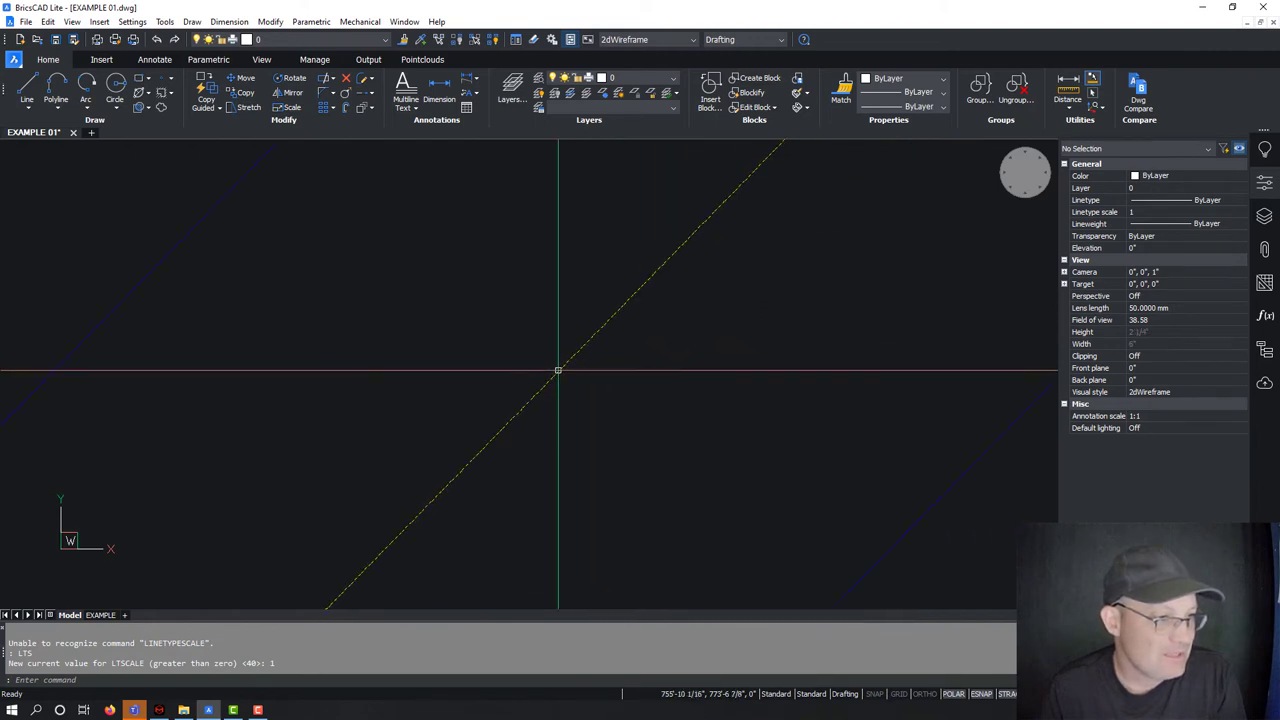
pyautogui.scroll(-3, 480, 306)
pyautogui.scroll(3, 557, 349)
pyautogui.moveTo(593, 382); pyautogui.dragTo(549, 480, button='middle')
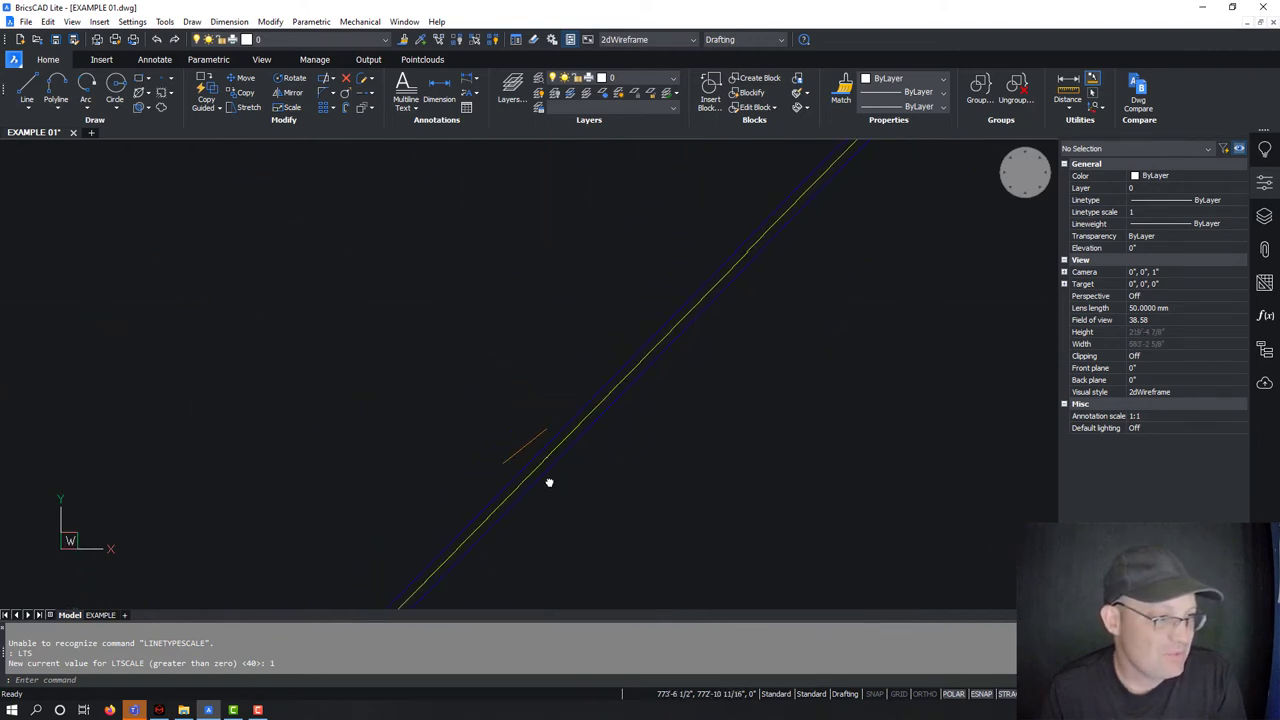
pyautogui.scroll(-3, 535, 429)
pyautogui.moveTo(535, 429); pyautogui.dragTo(615, 429, button='middle')
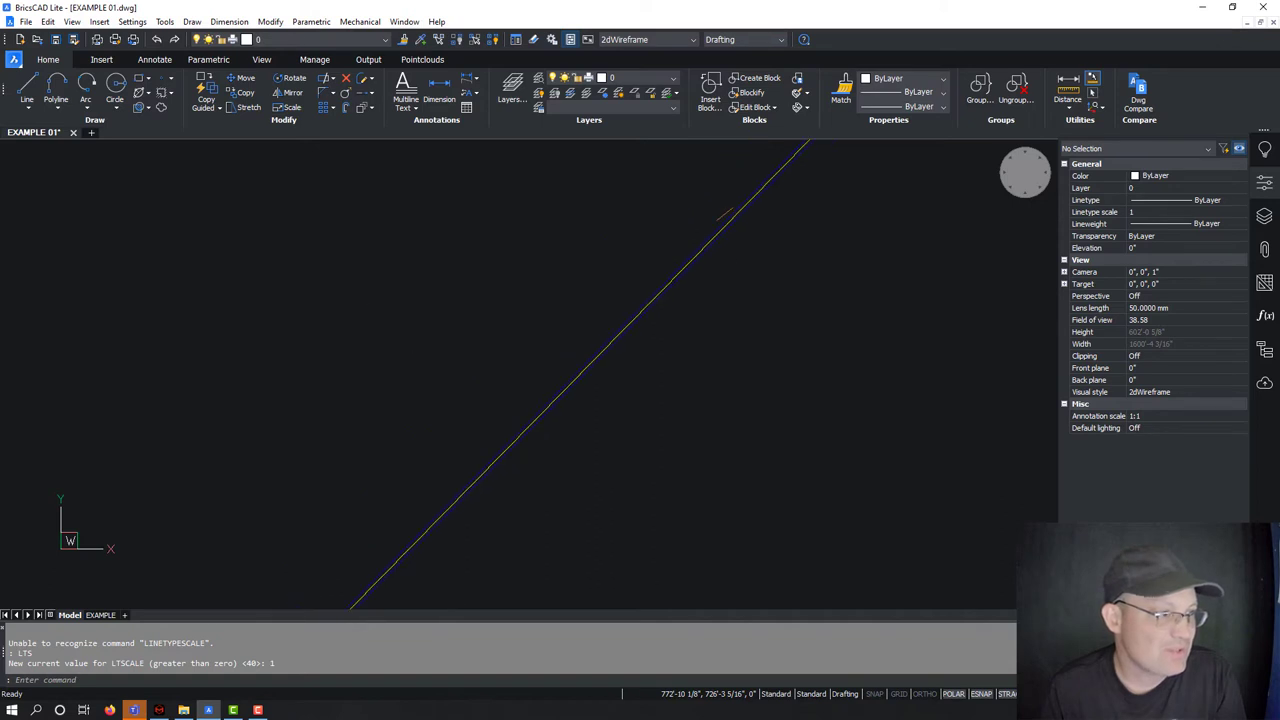
pyautogui.scroll(-4, 659, 298)
pyautogui.scroll(-4, 659, 298)
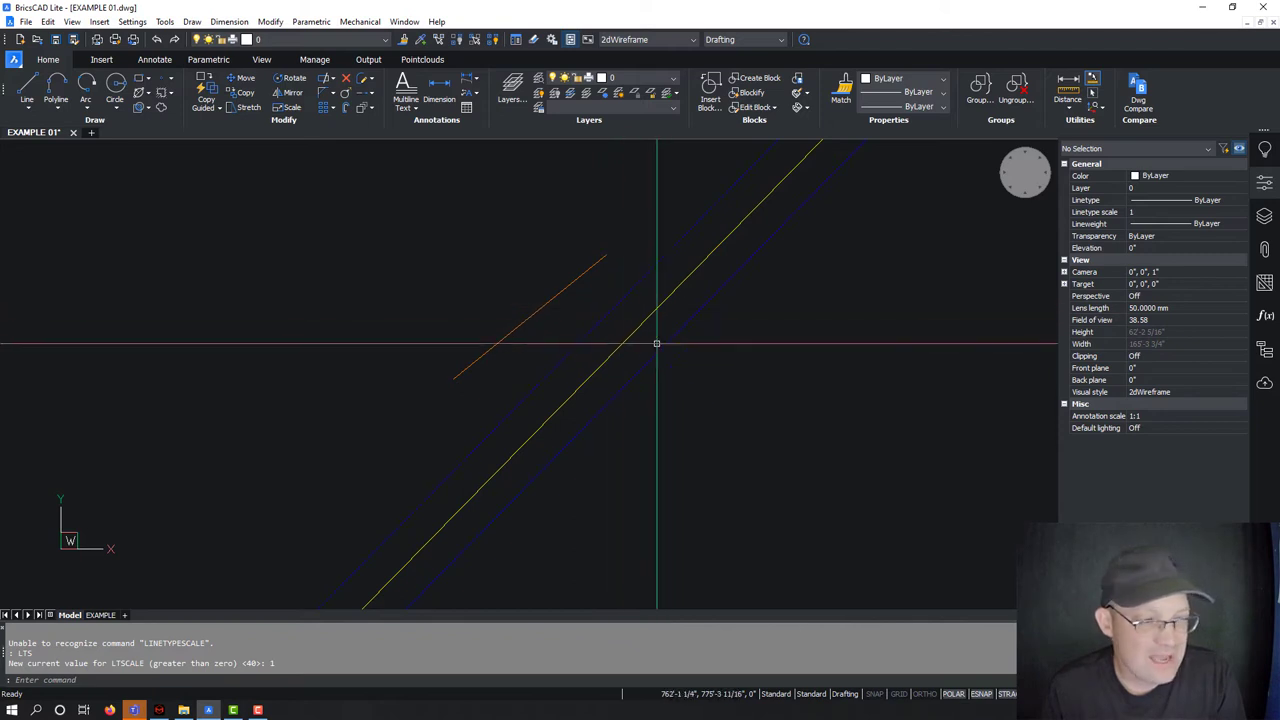
# Set the global linetype scale (LTSCALE) back to 40.
pyautogui.write('LTS')
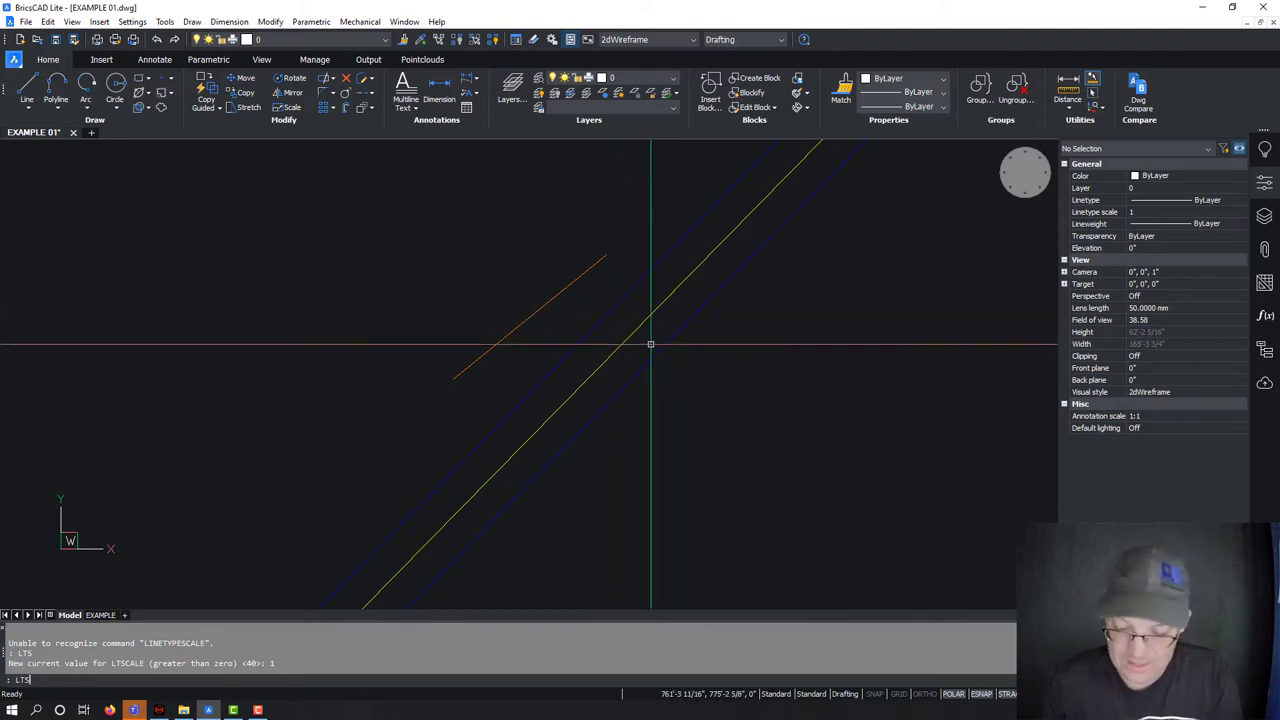
pyautogui.press('Return')
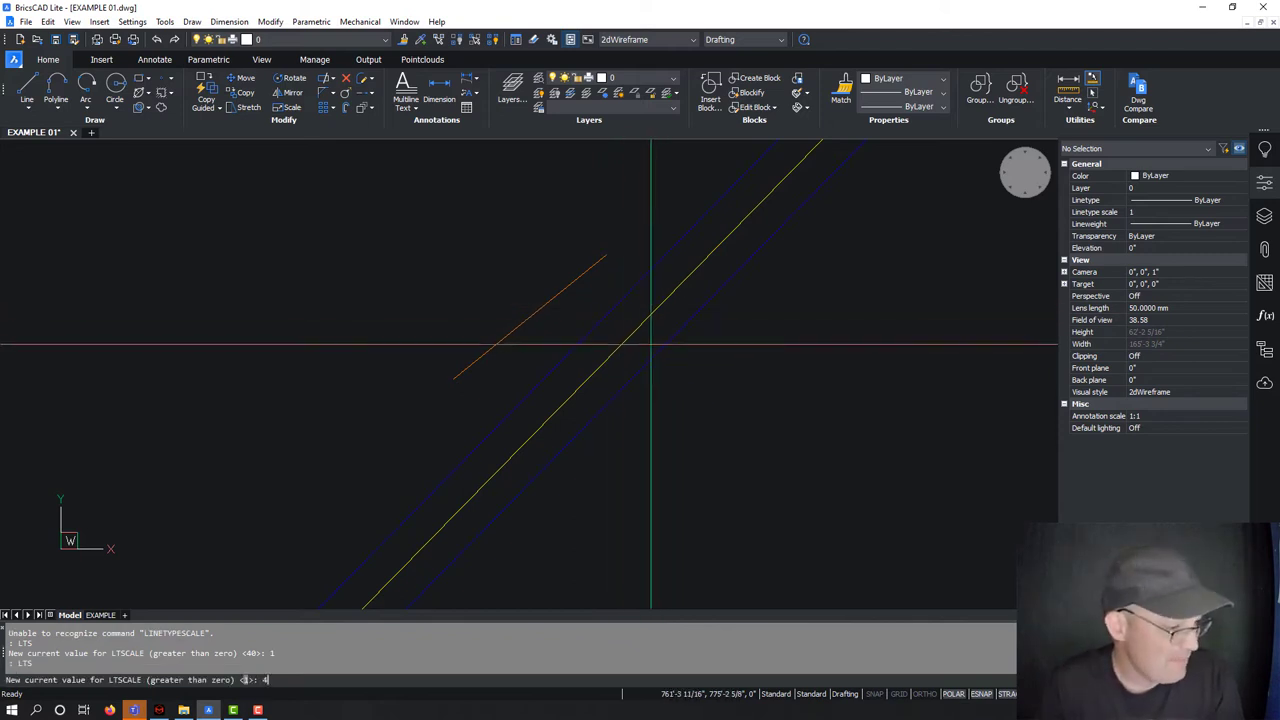
pyautogui.write('40')
pyautogui.press('Return')
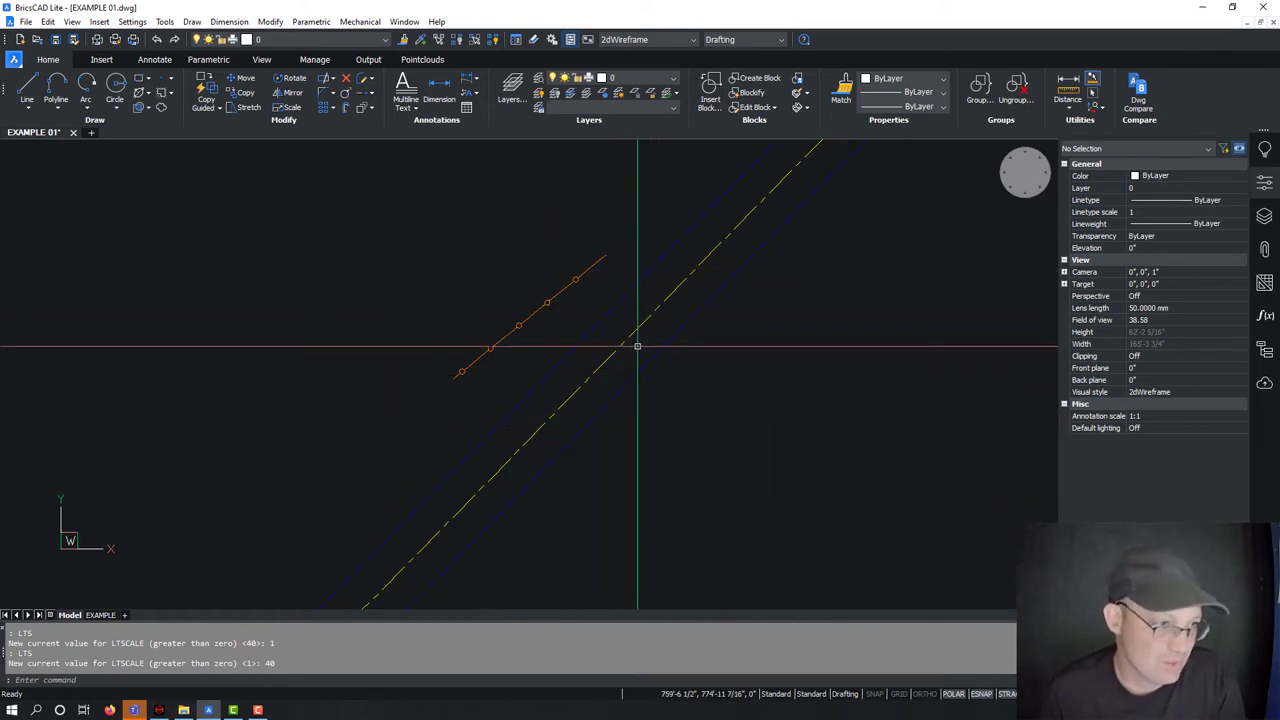
# Set the global linetype scale (LTSCALE) to 200.
pyautogui.write('LTS')
pyautogui.press('Return')
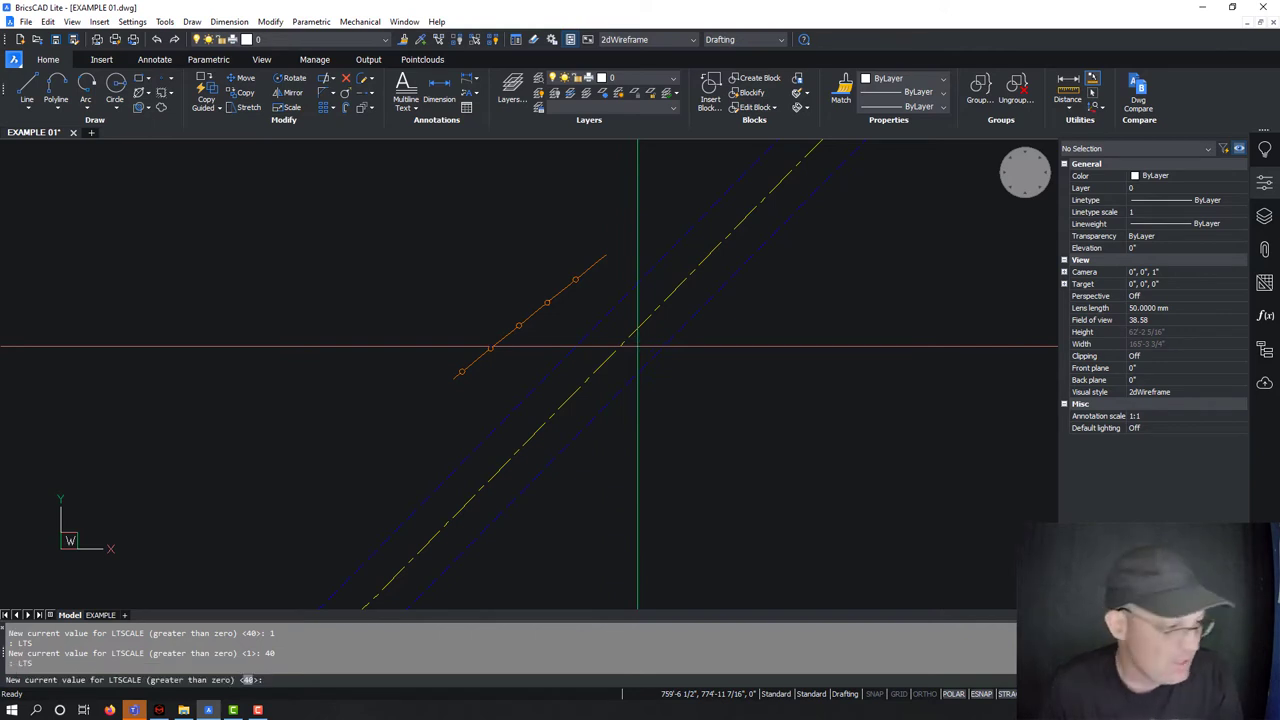
pyautogui.press('Return')
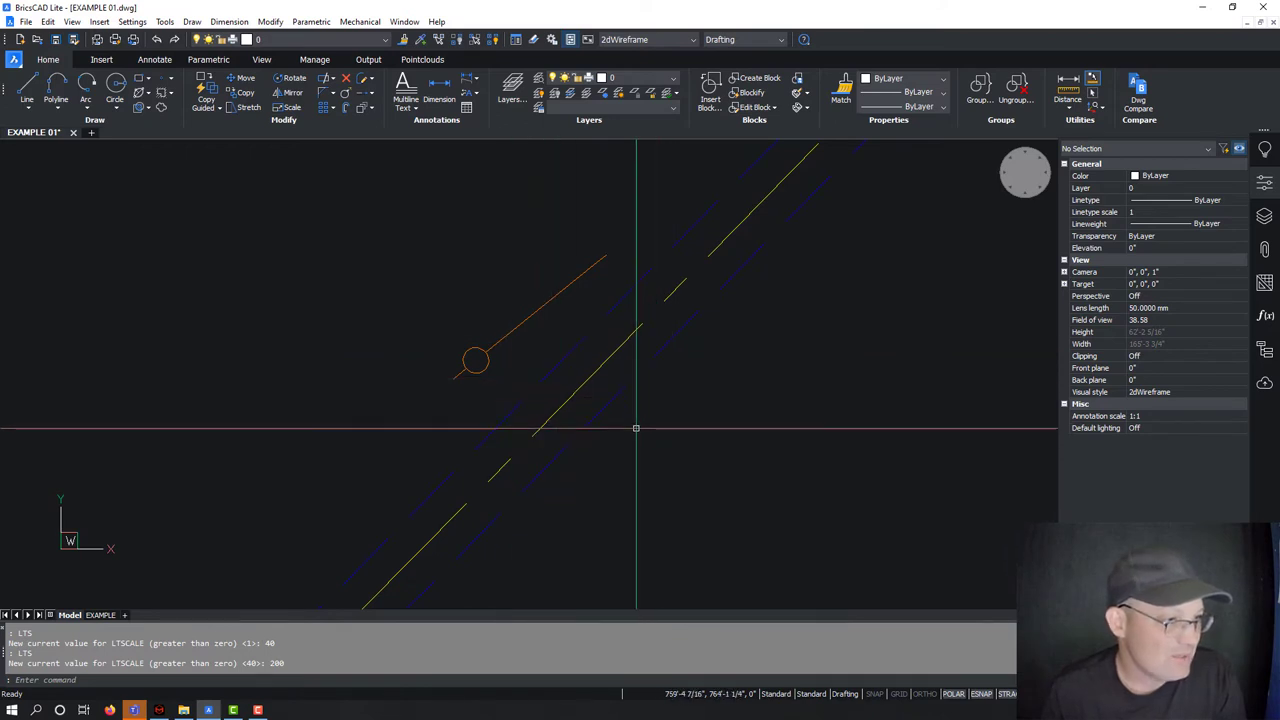
# Restore the drawing's global linetype scale (LTSCALE) to 40.
pyautogui.write('LTS')
pyautogui.press('Return')
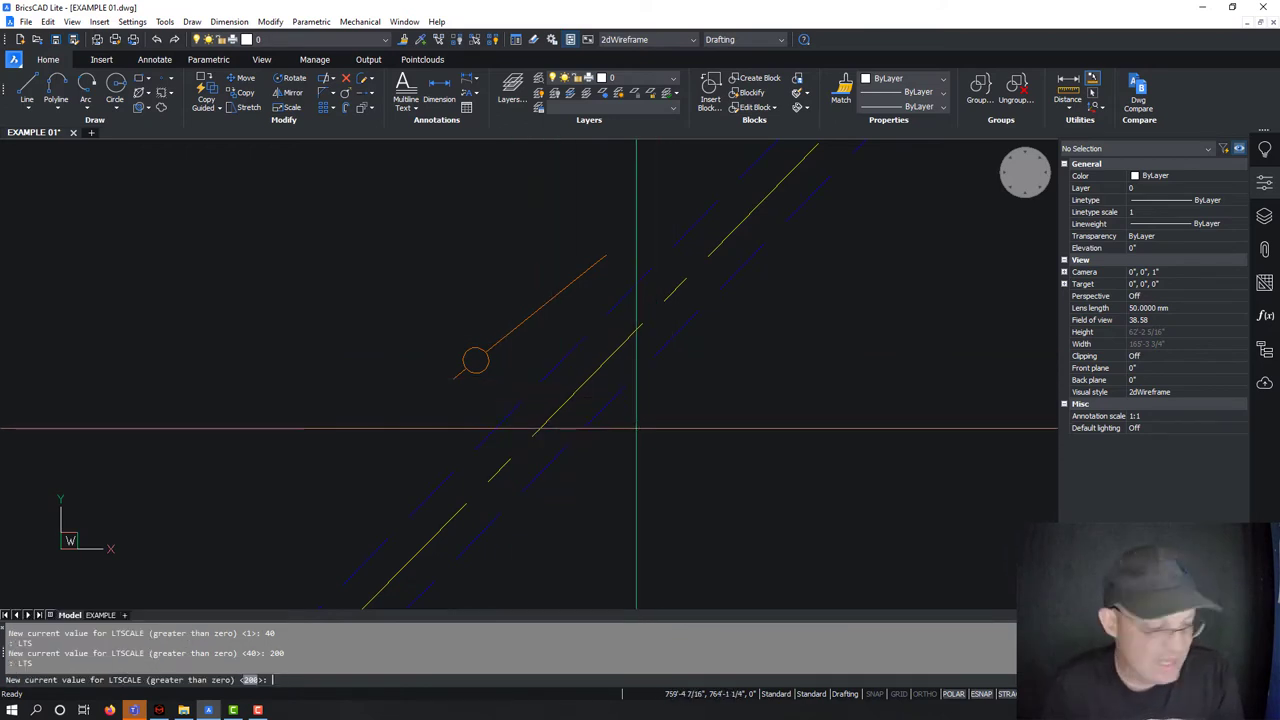
pyautogui.write('40')
pyautogui.press('Return')
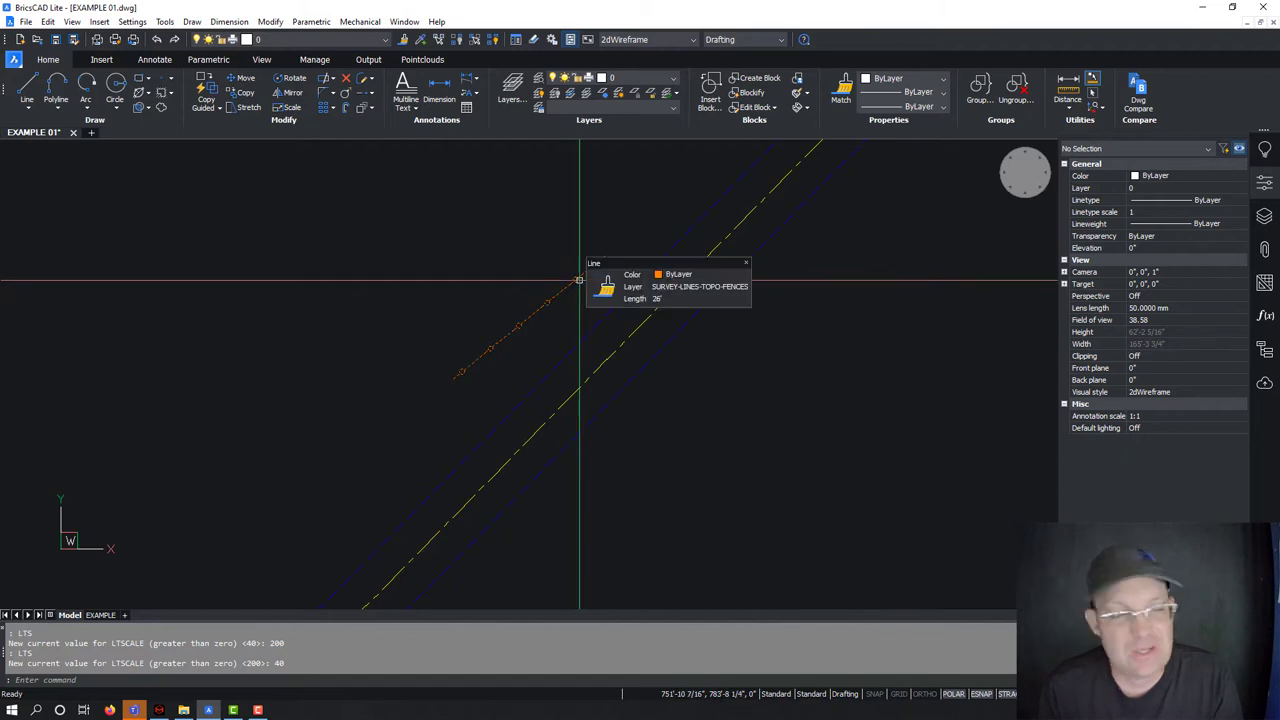
# Set the orange fence line's individual linetype scale property to 0.5 and deselect the line.
pyautogui.click(579, 281)
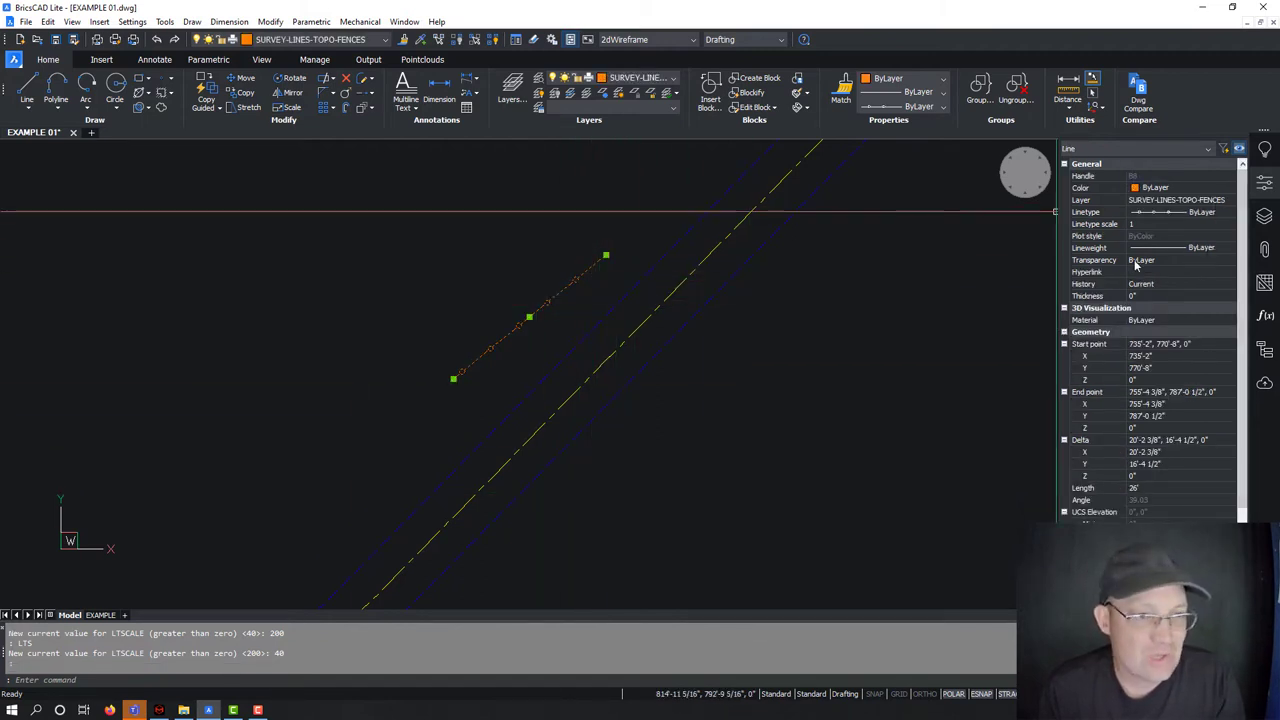
pyautogui.click(1148, 225)
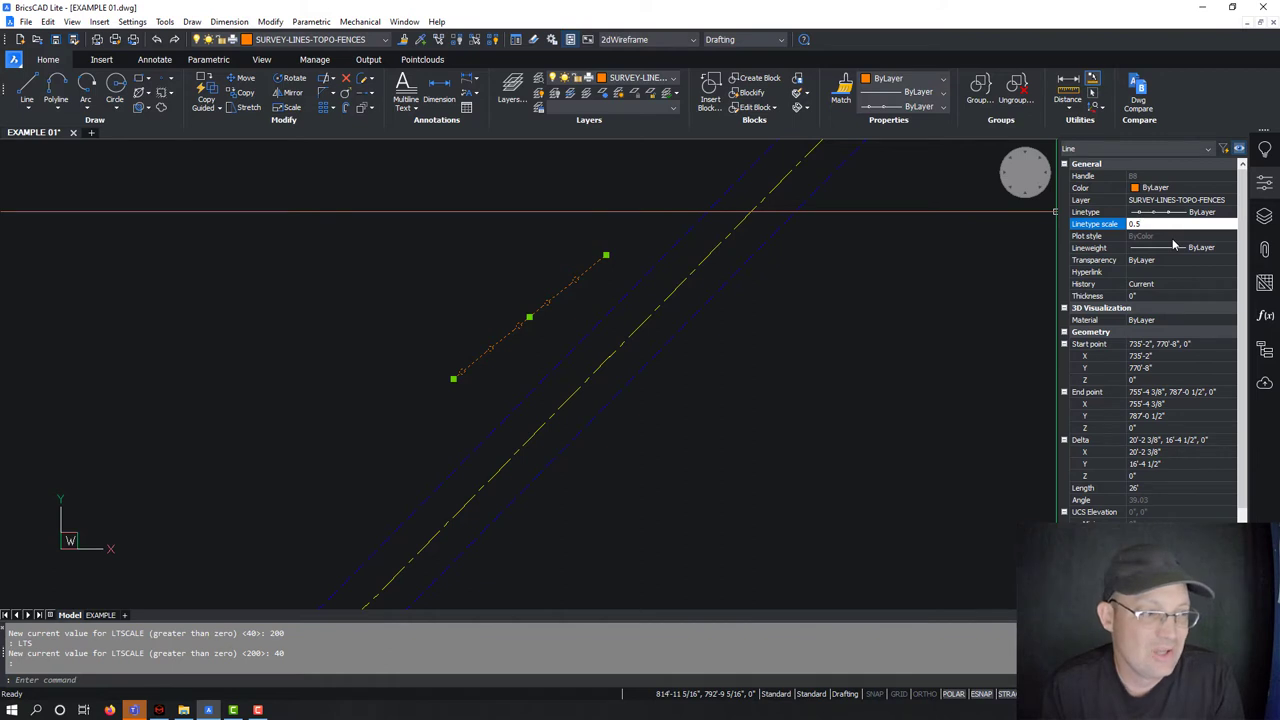
pyautogui.press('Return')
pyautogui.press('Escape')
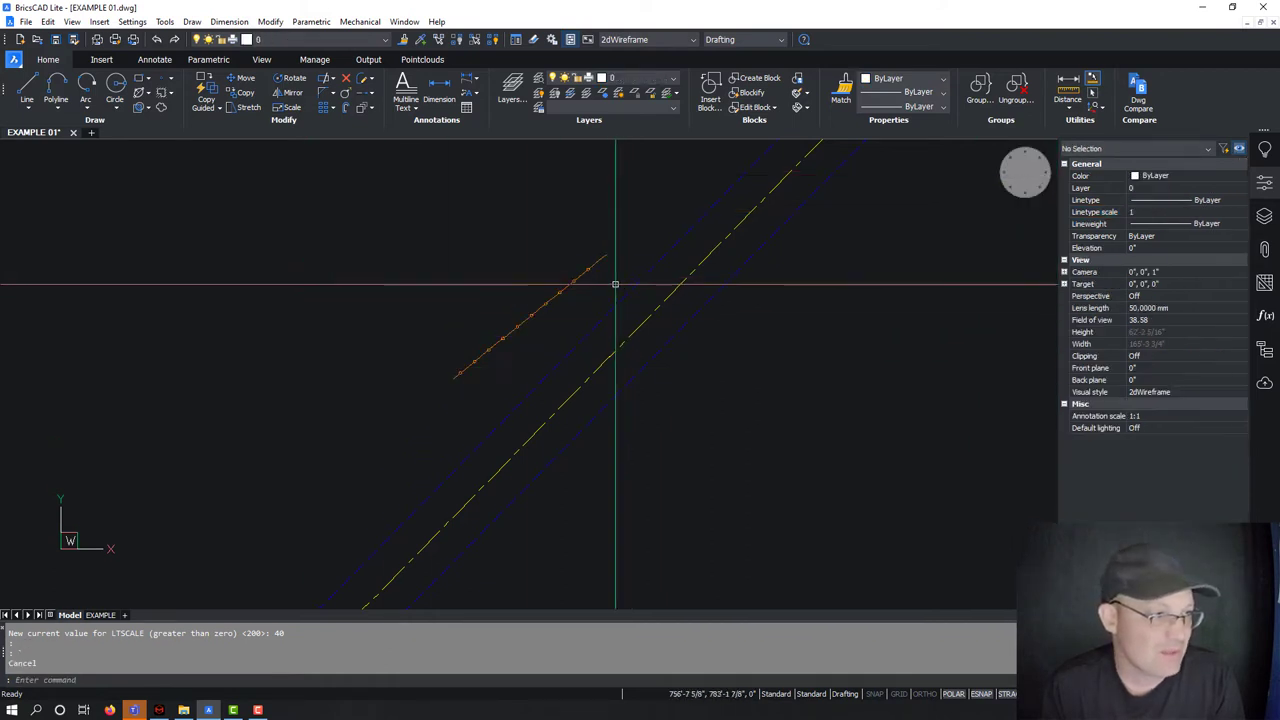
# Examine the fence line's circle spacing up close and check the linetype scale in its properties, leaving it deselected.
pyautogui.scroll(5, 583, 289)
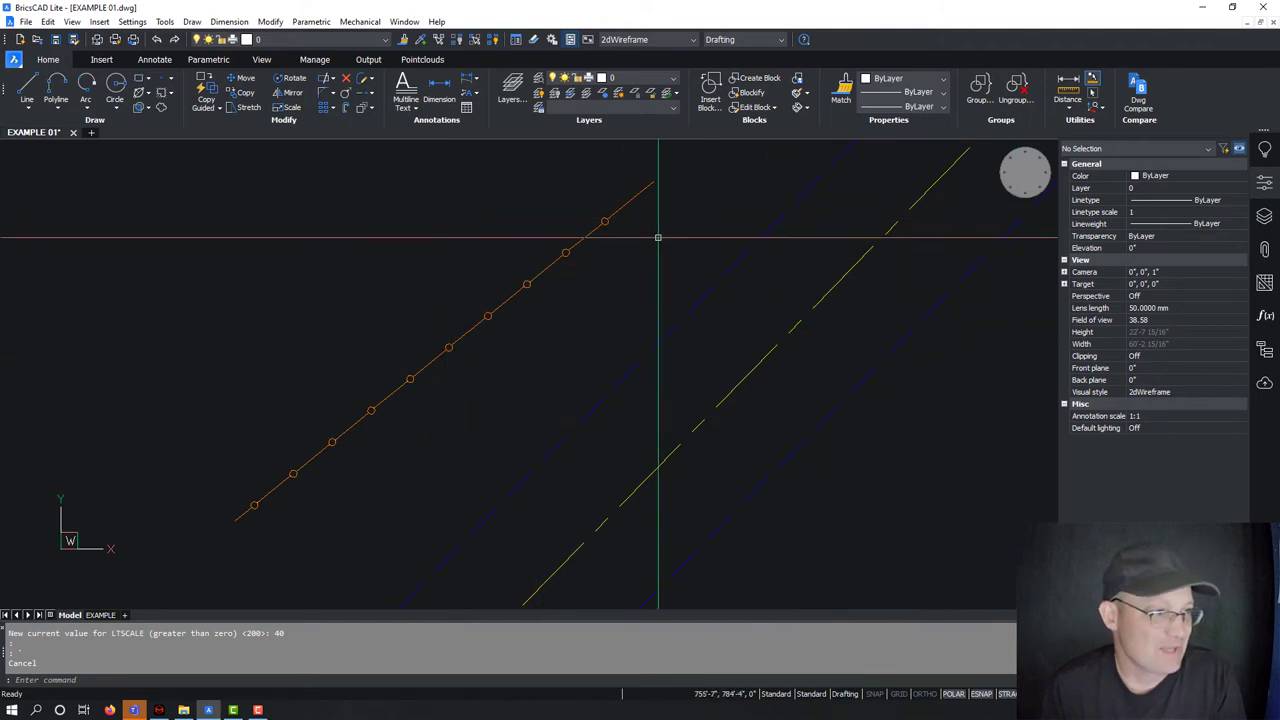
pyautogui.click(590, 233)
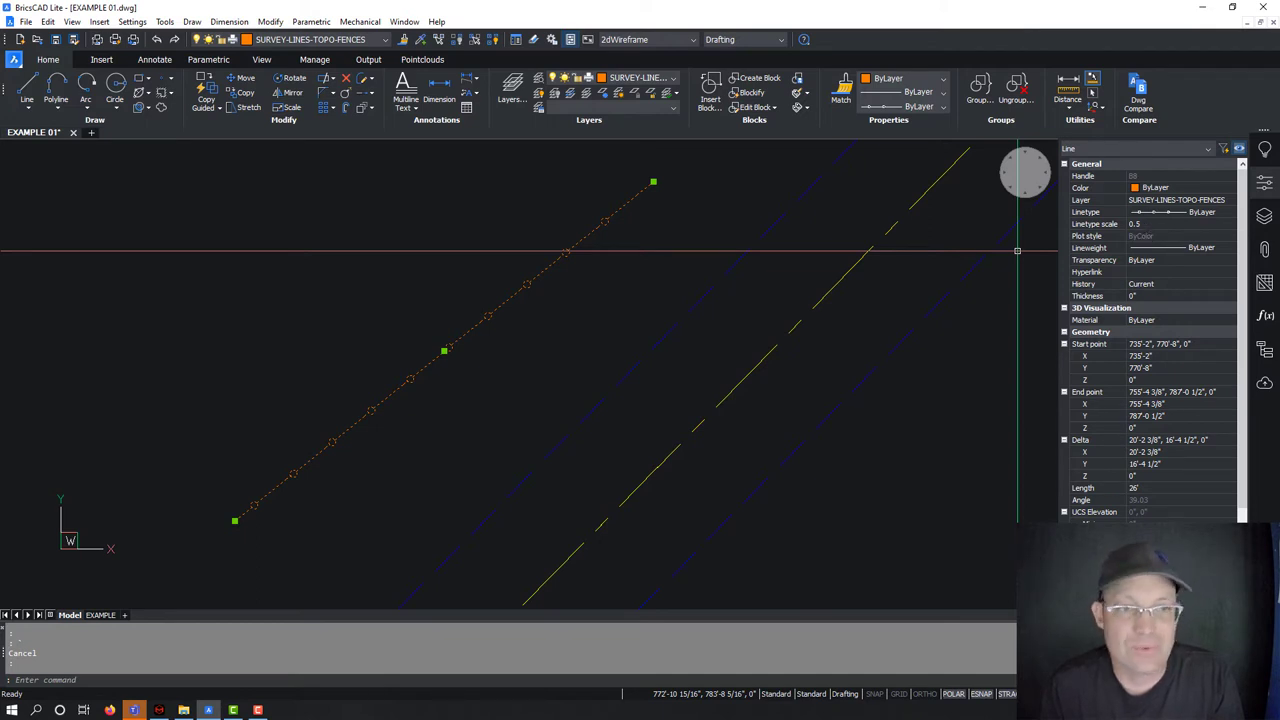
pyautogui.press('Escape')
pyautogui.click(643, 191)
pyautogui.click(551, 243)
pyautogui.press('Escape')
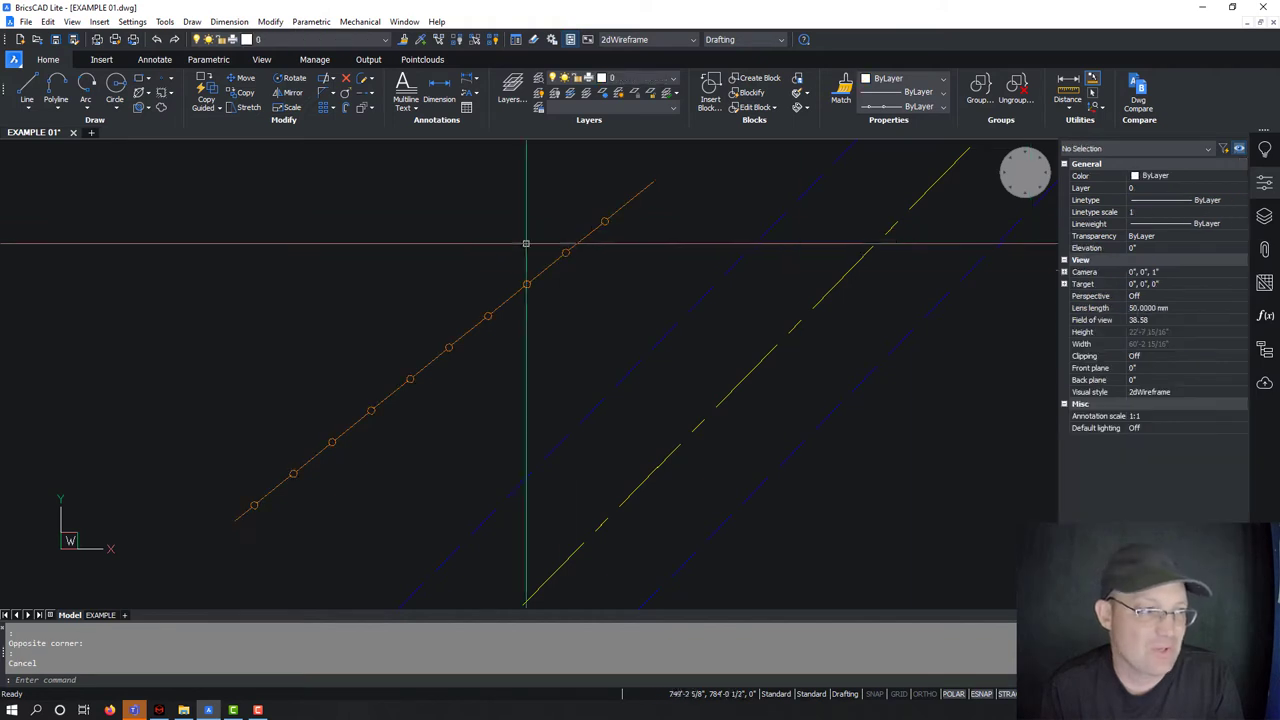
pyautogui.click(586, 283)
pyautogui.click(523, 243)
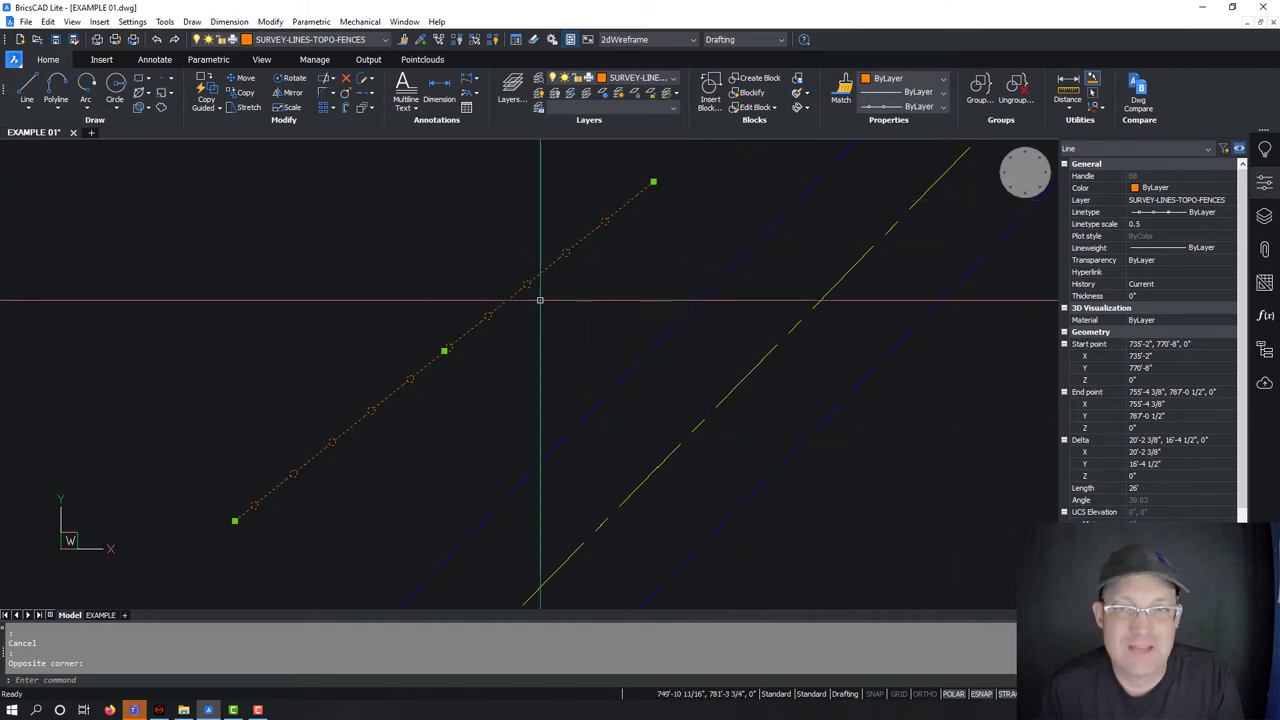
pyautogui.press('Escape')
pyautogui.scroll(1, 651, 266)
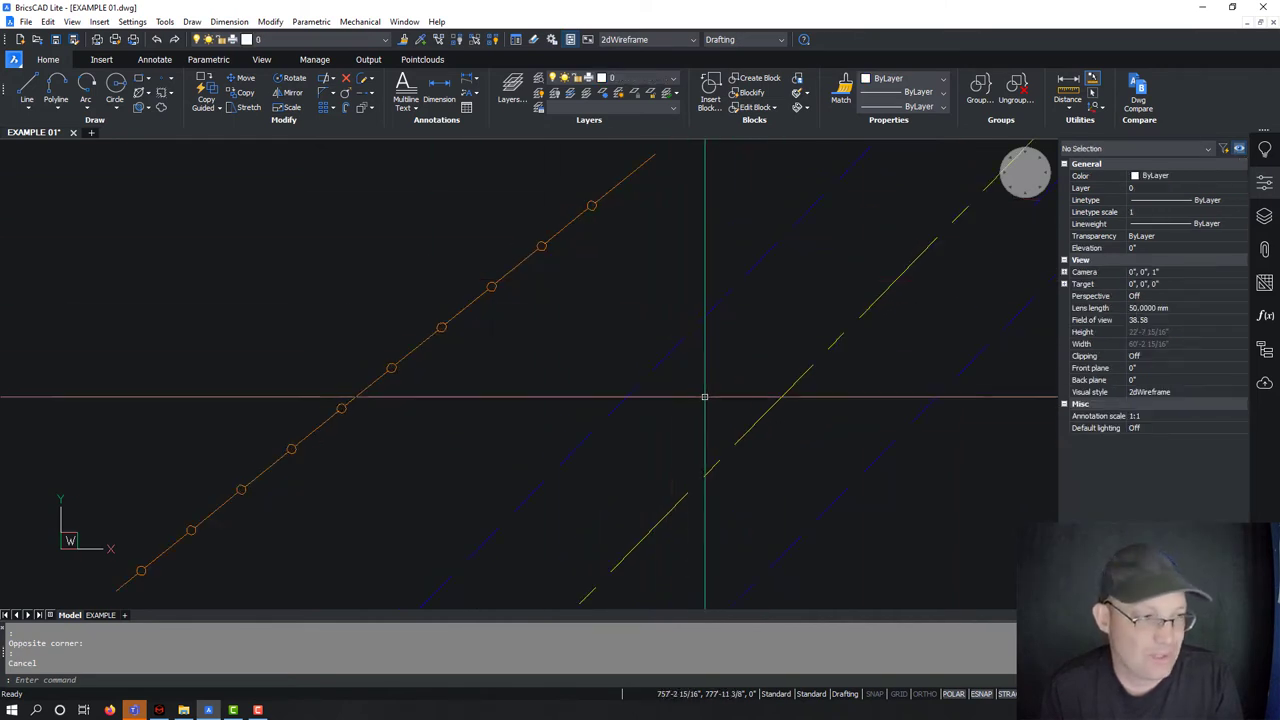
pyautogui.scroll(-5, 704, 397)
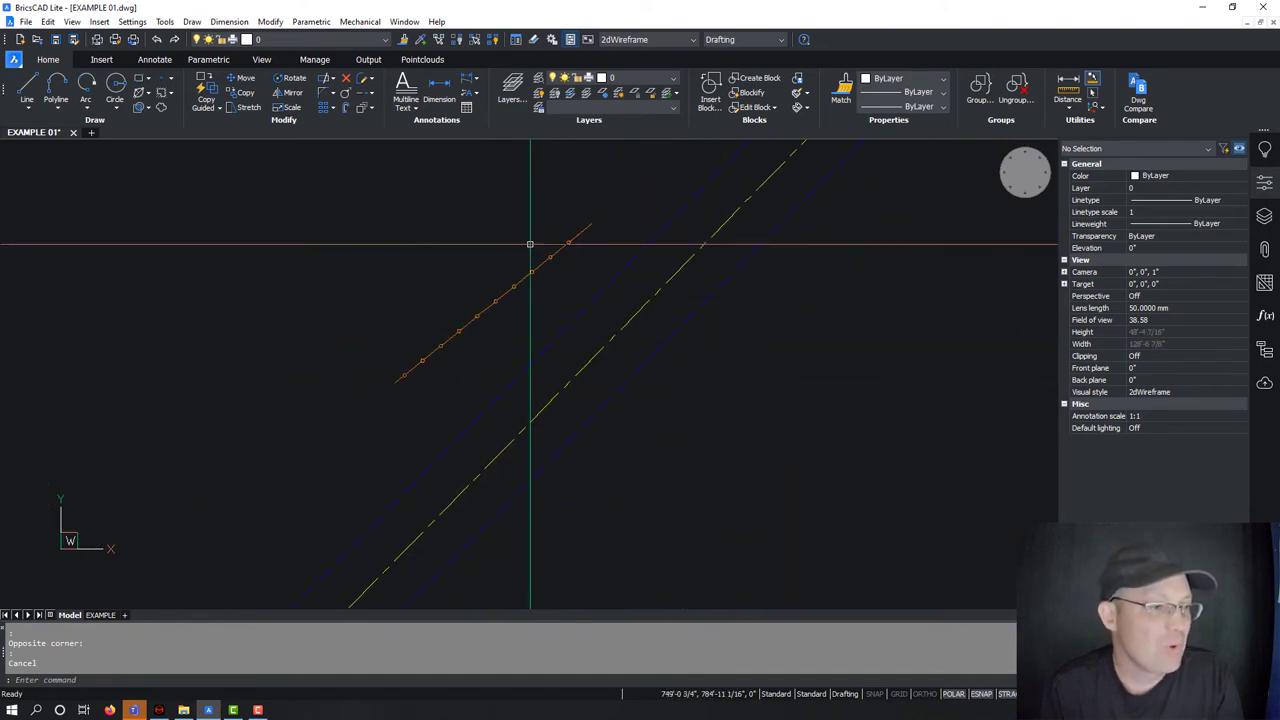
# Set the fence line's individual linetype scale property back to 1 and deselect the line.
pyautogui.click(480, 248)
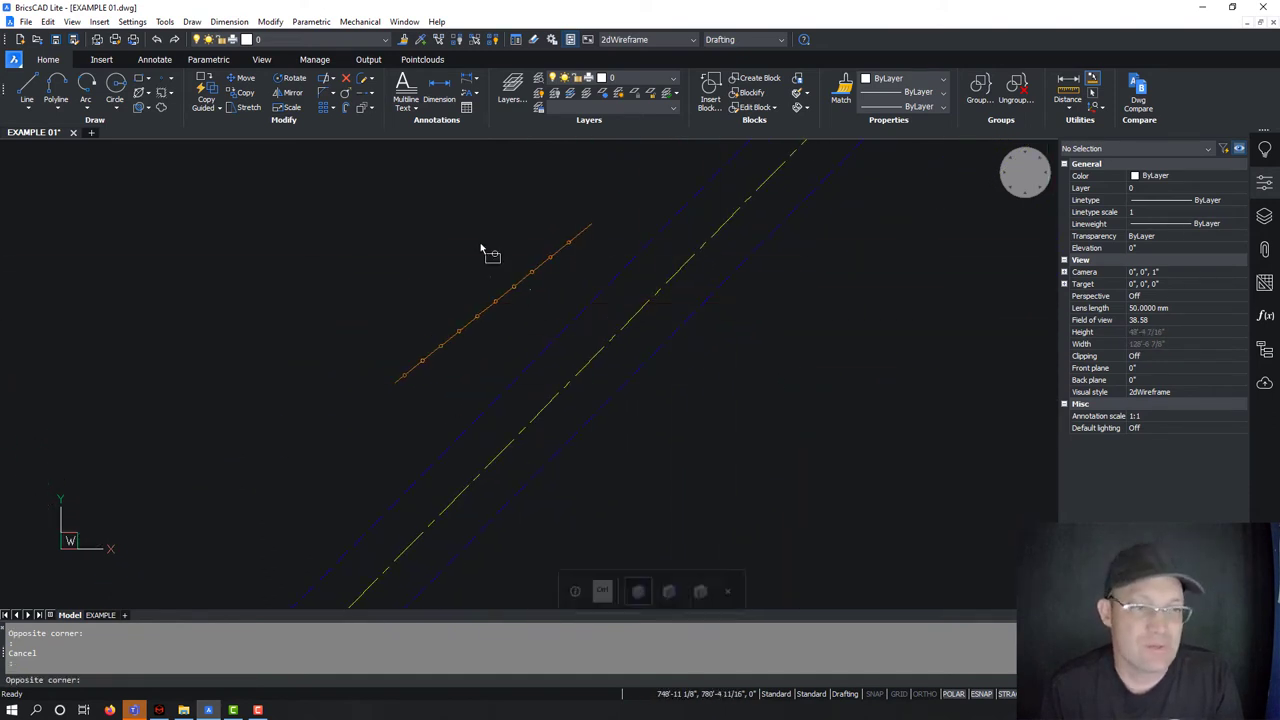
pyautogui.click(480, 248)
pyautogui.click(1190, 225)
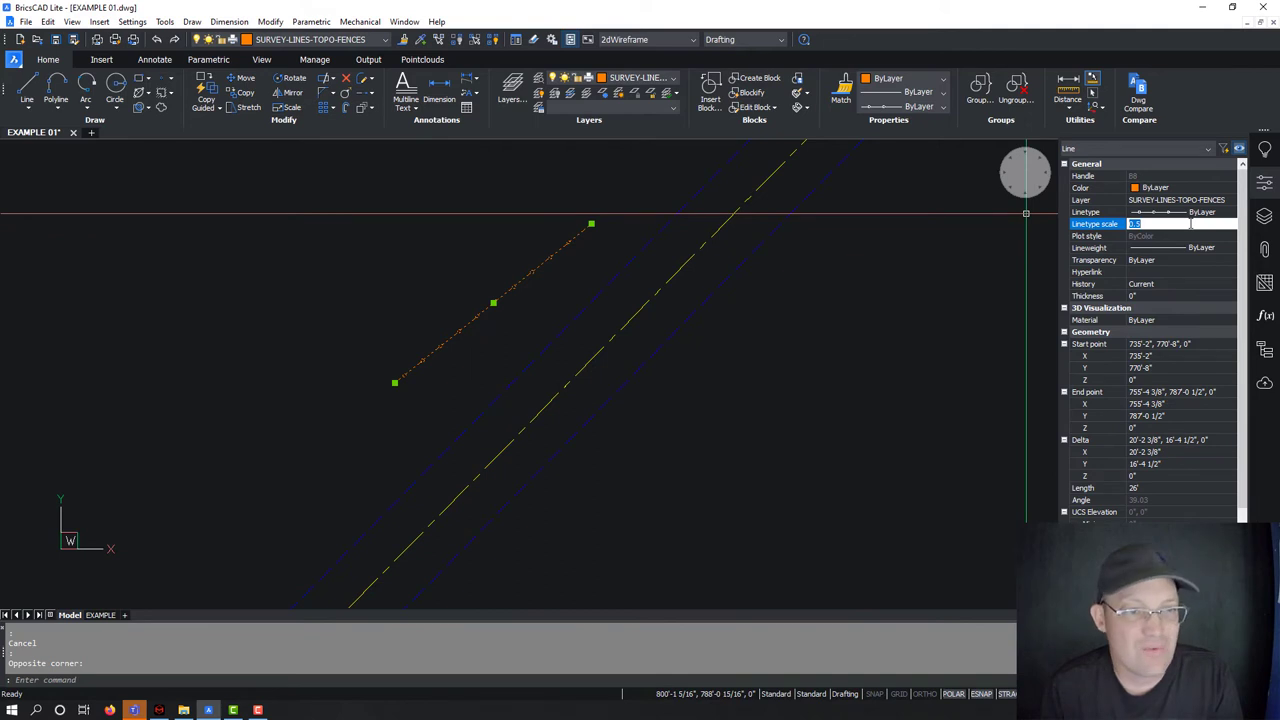
pyautogui.write('1')
pyautogui.press('Return')
pyautogui.press('Escape')
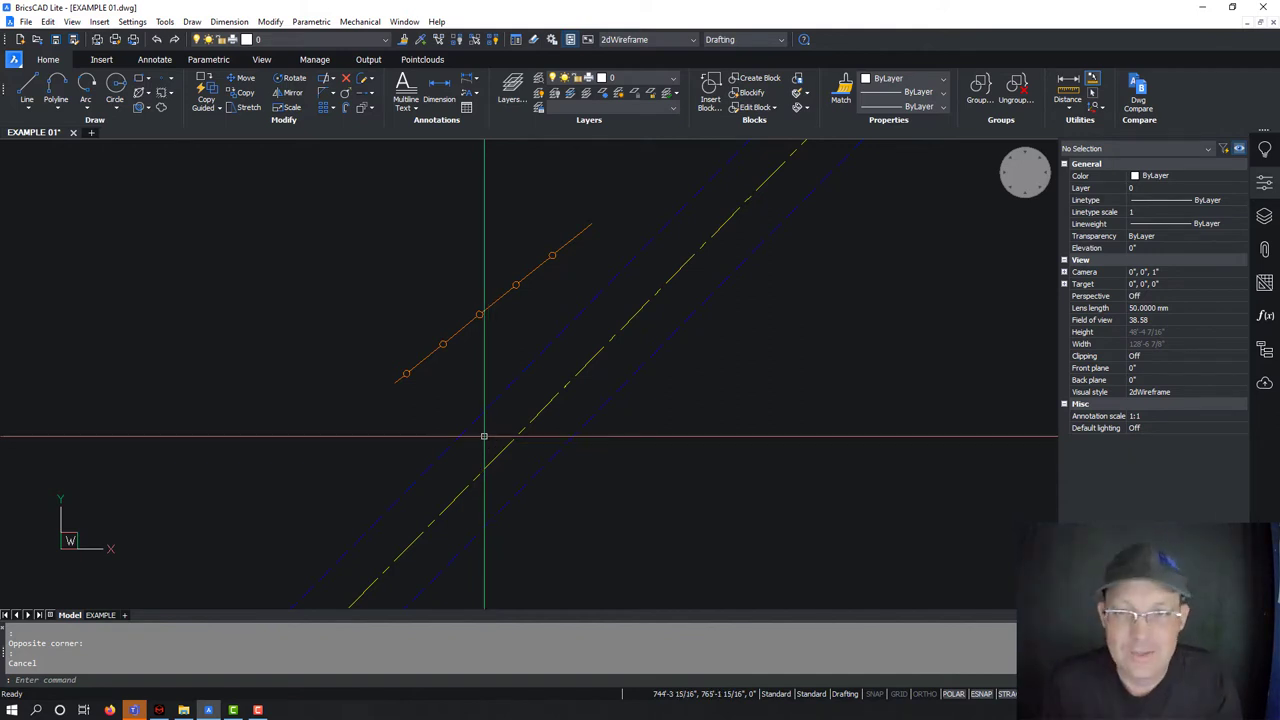
# Switch from model space to the EXAMPLE layout to view its sheet and viewports.
pyautogui.moveTo(555, 457)
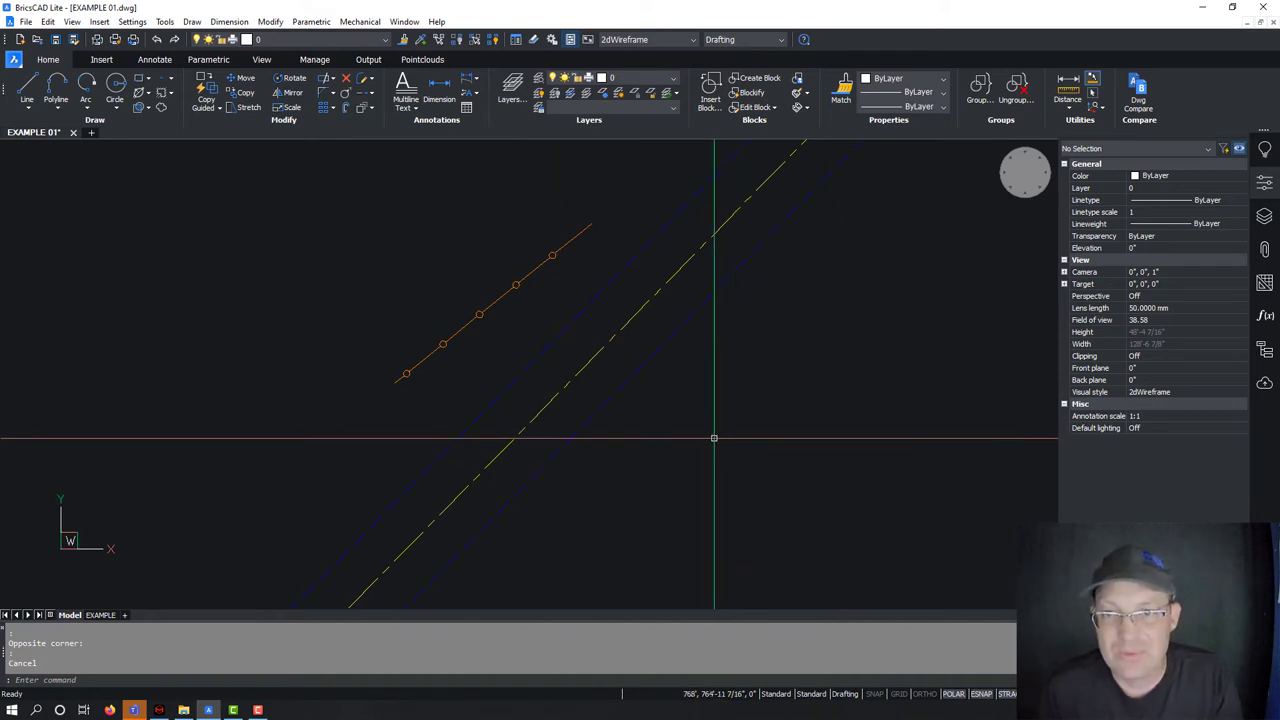
pyautogui.click(100, 615)
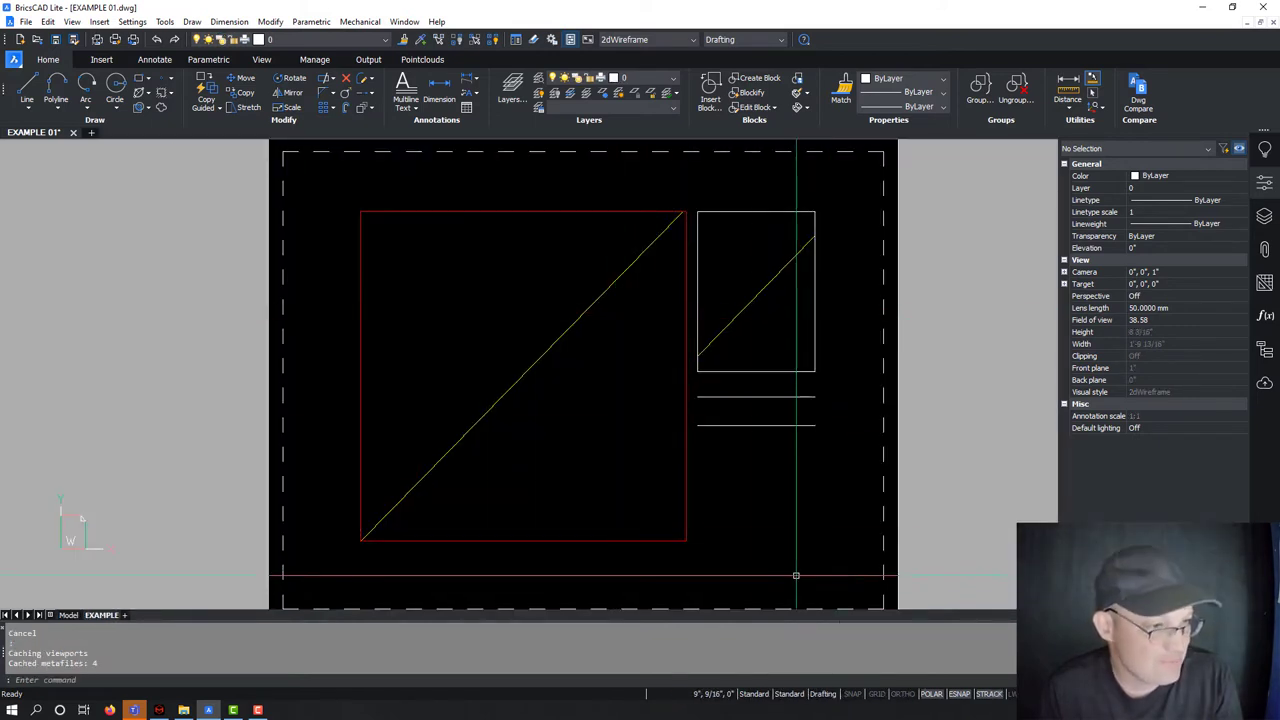
pyautogui.moveTo(796, 575); pyautogui.dragTo(743, 565, button='middle')
pyautogui.scroll(-1, 737, 551)
pyautogui.scroll(1, 737, 551)
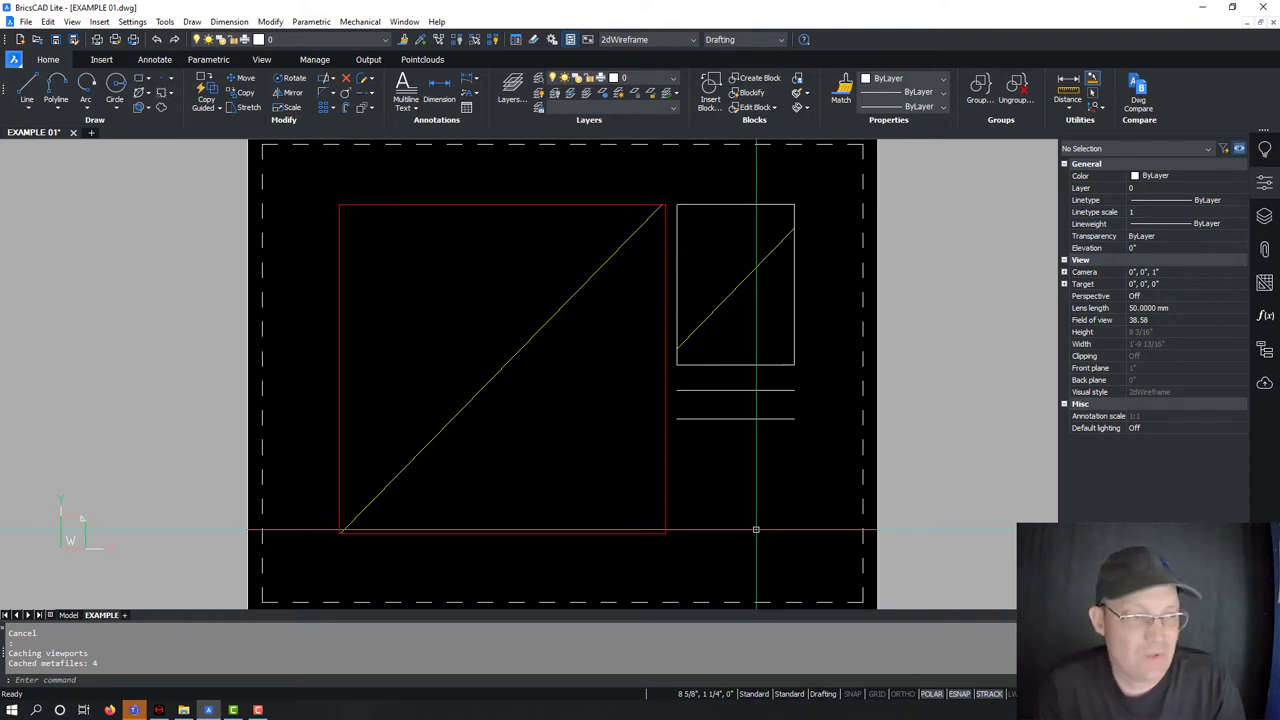
# Set the global linetype scale (LTSCALE) to 1 while in the EXAMPLE layout.
pyautogui.write('LTS')
pyautogui.press('Return')
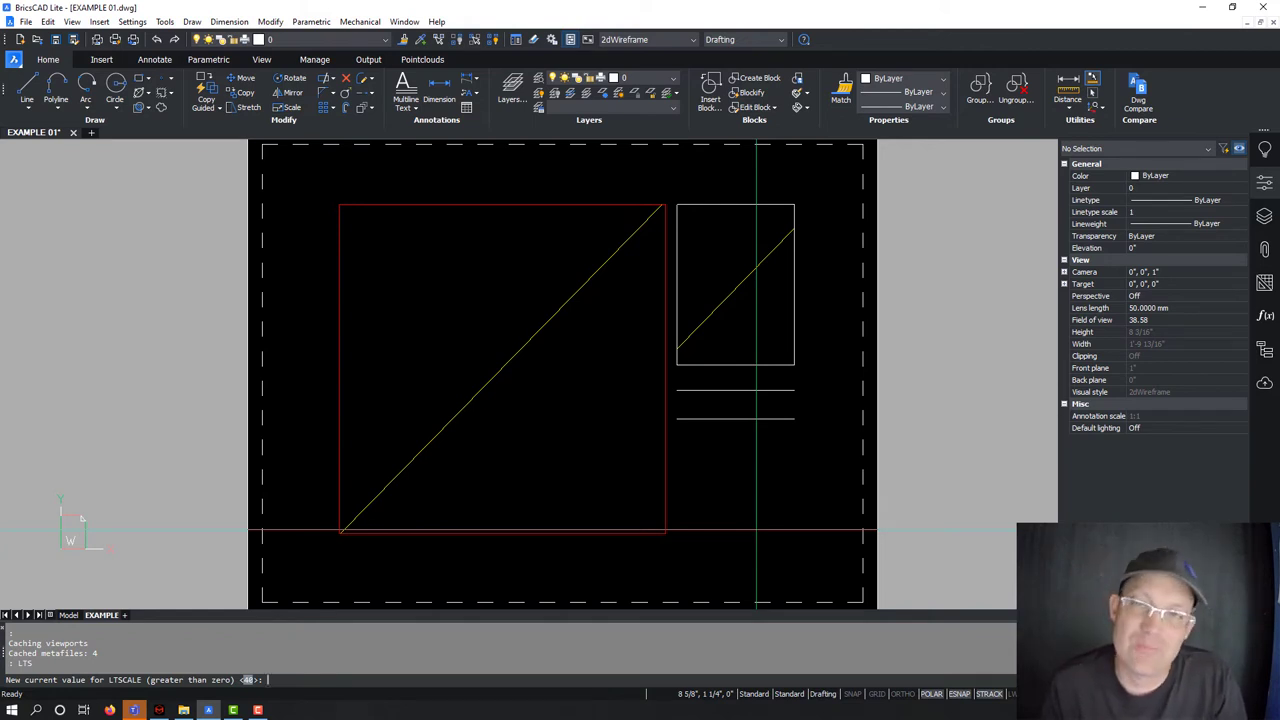
pyautogui.write('1')
pyautogui.press('Return')
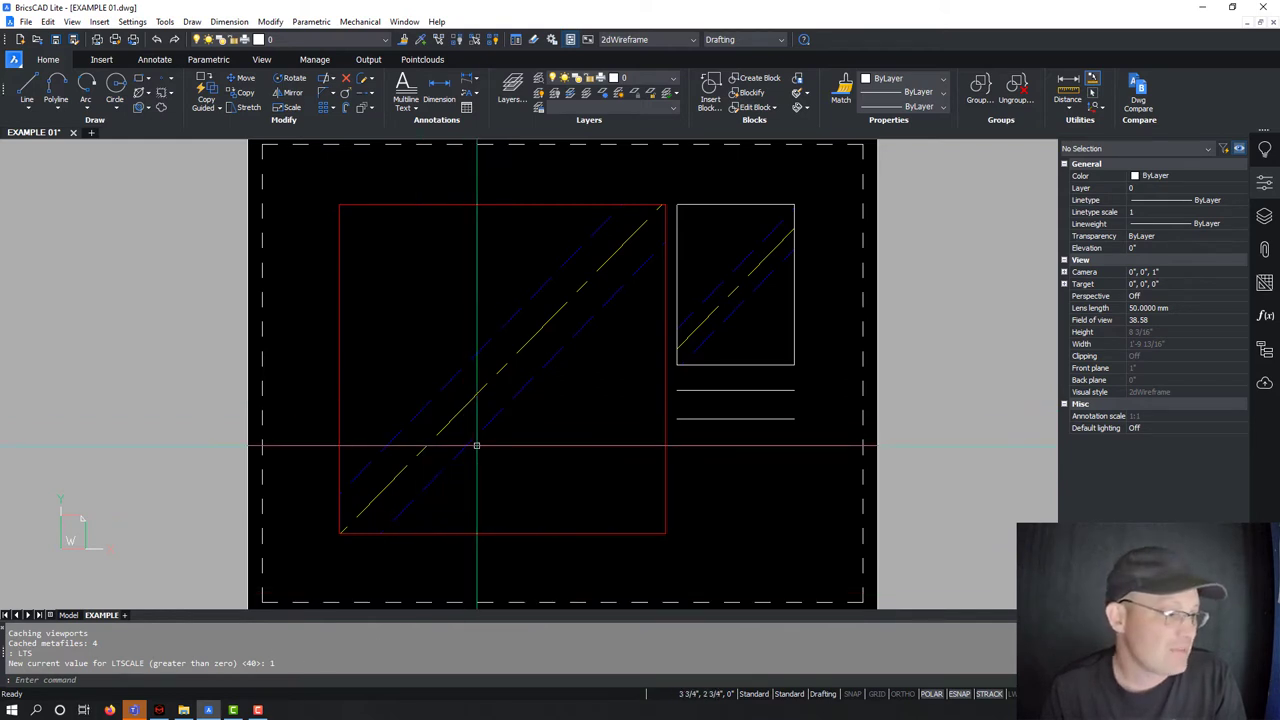
# Return the global linetype scale (LTSCALE) to 40 while in the EXAMPLE layout.
pyautogui.write('LTS')
pyautogui.press('Return')
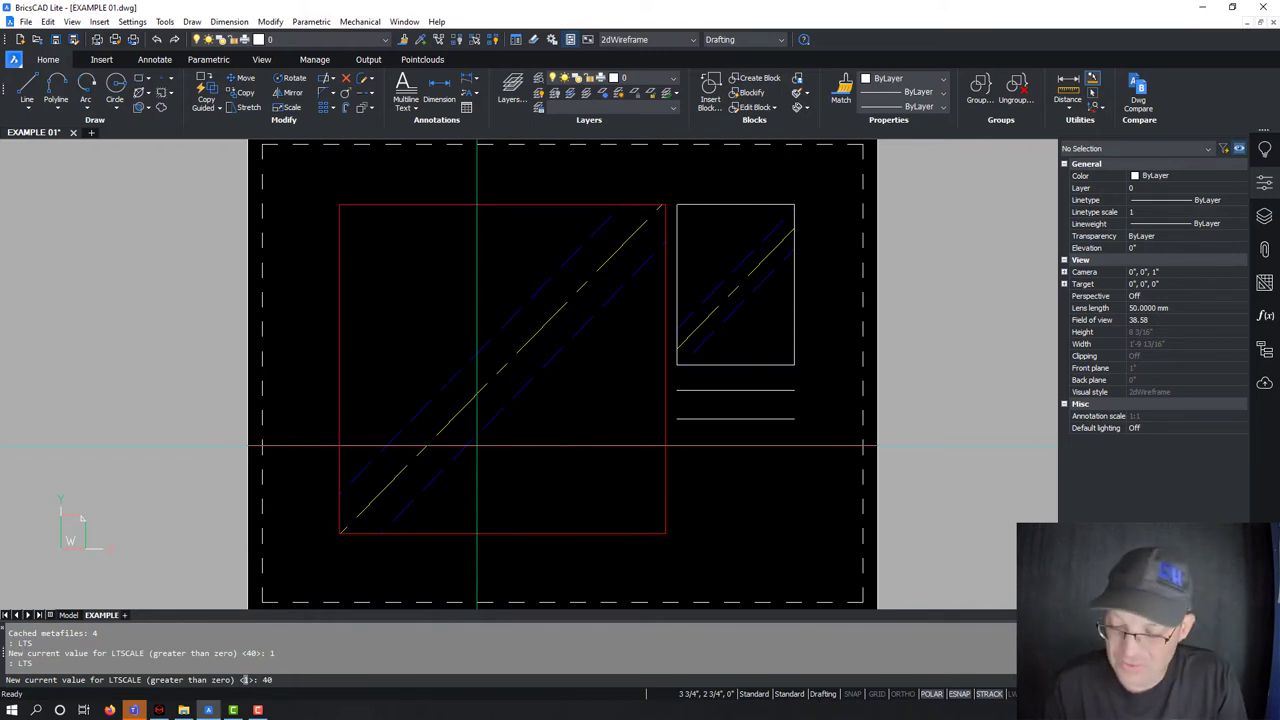
pyautogui.write('40')
pyautogui.press('Return')
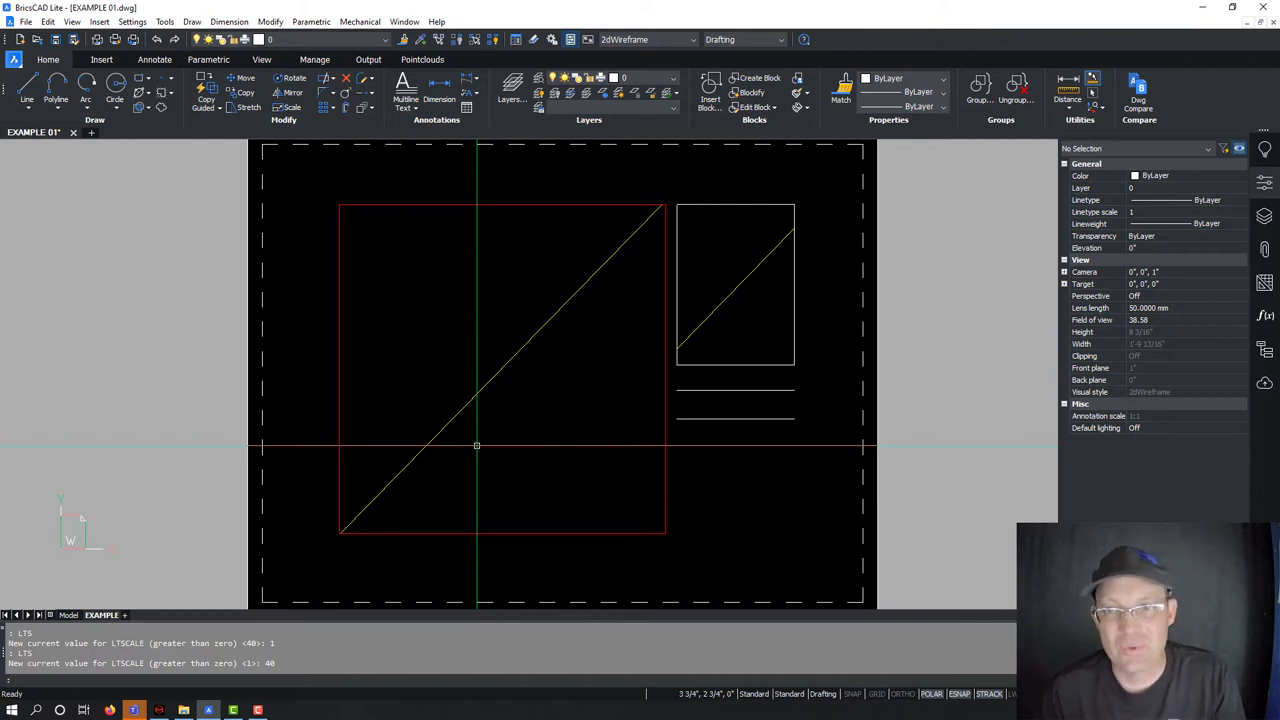
# Set the global linetype scale (LTSCALE) to 1 for the EXAMPLE layout's viewports.
pyautogui.write('lts')
pyautogui.press('Return')
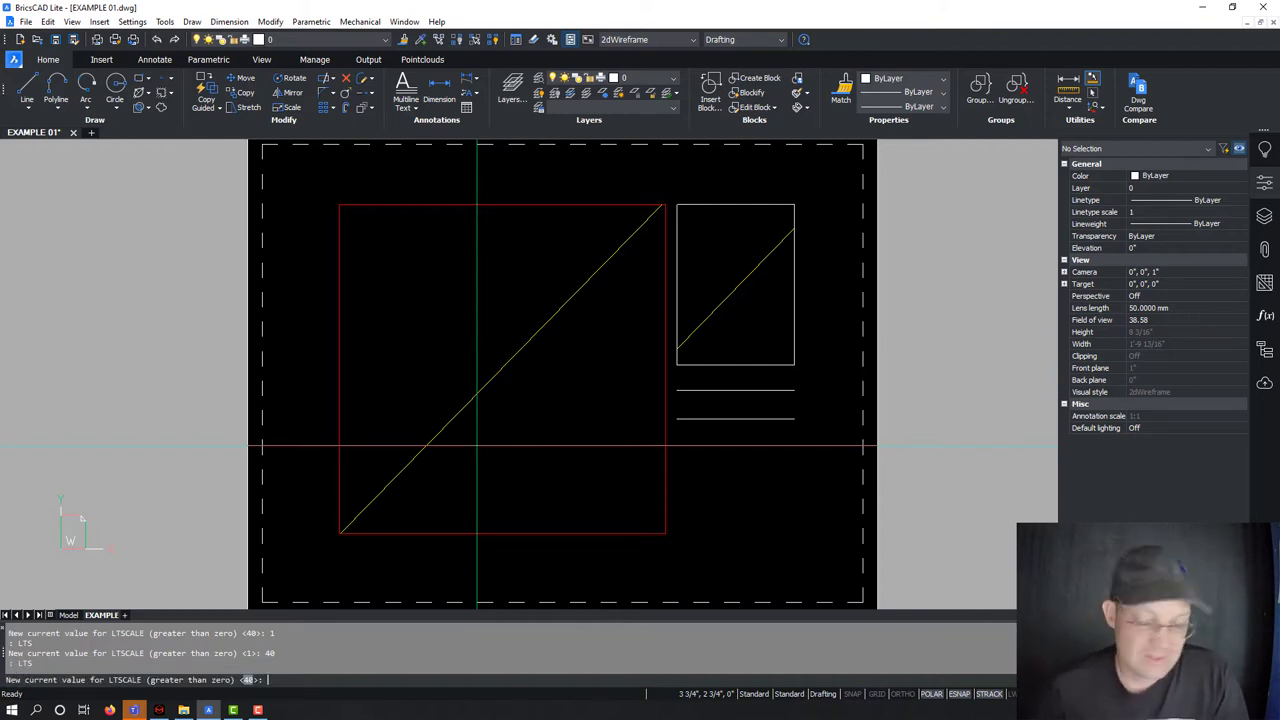
pyautogui.write('1')
pyautogui.press('Return')
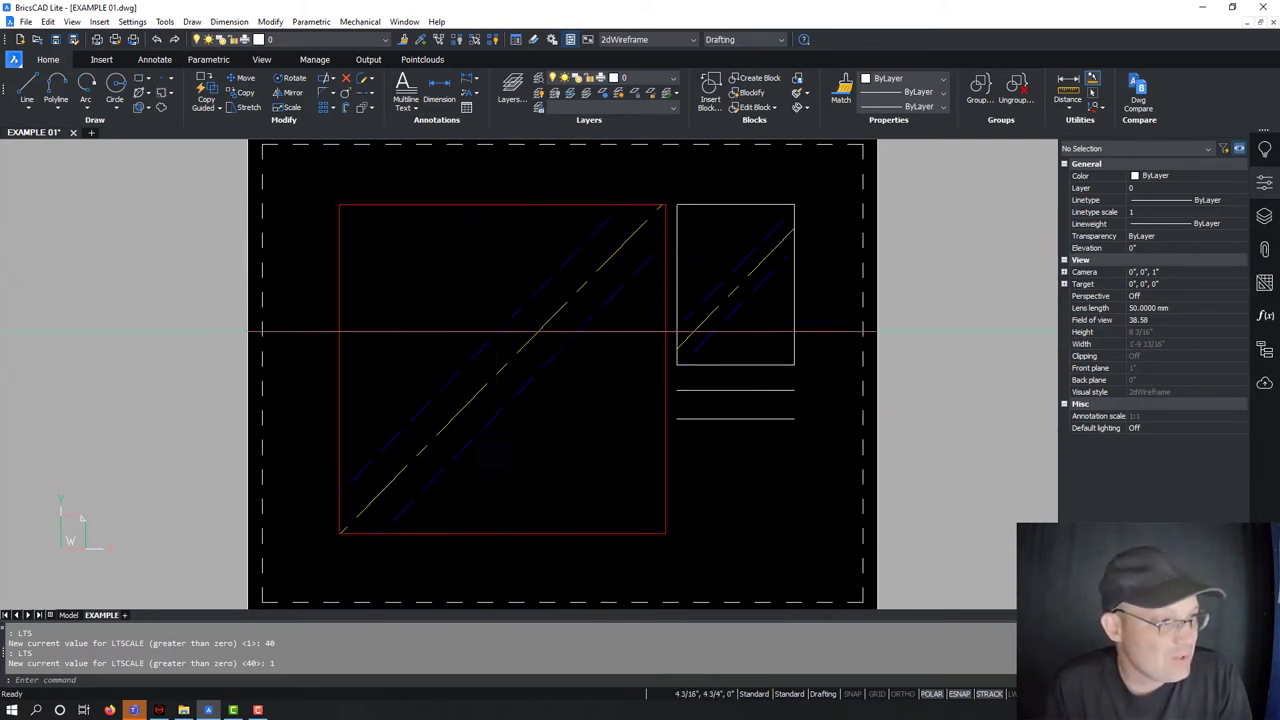
# Switch to model space and set the global linetype scale (LTSCALE) to 40.
pyautogui.click(72, 615)
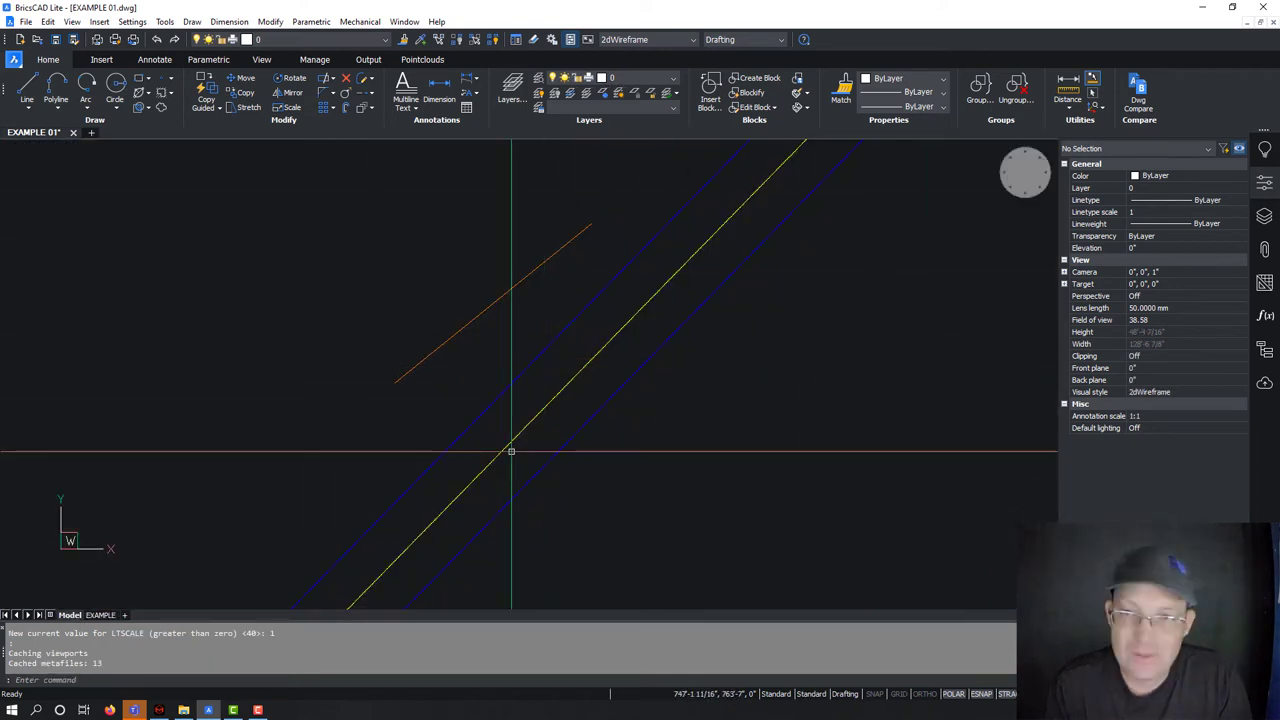
pyautogui.write('LTS')
pyautogui.press('Return')
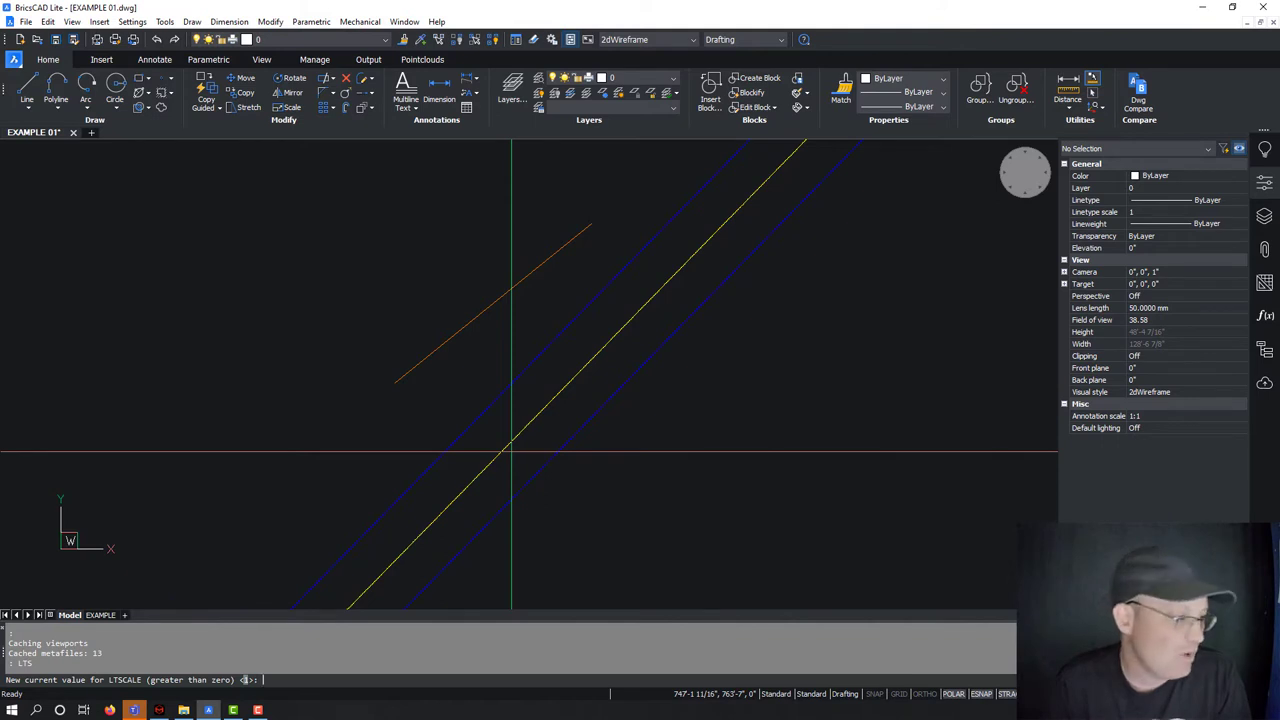
pyautogui.write('40')
pyautogui.press('Return')
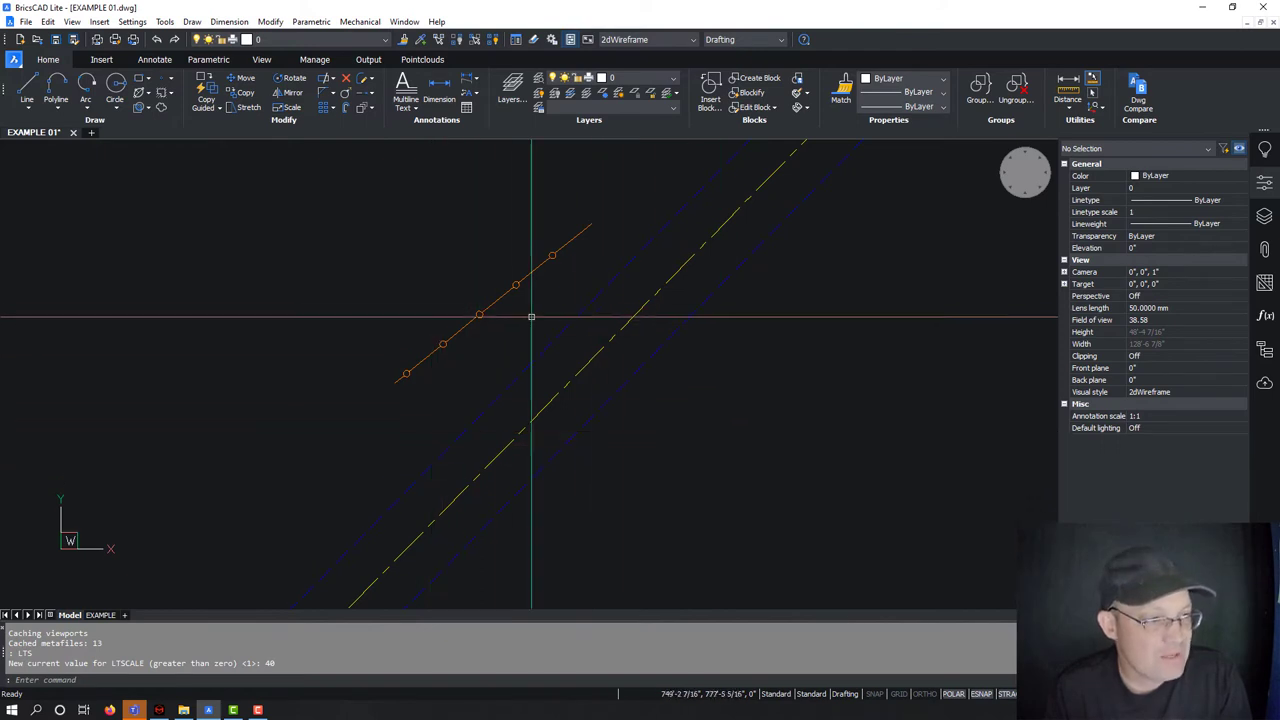
# Go back to the EXAMPLE layout and set the global linetype scale (LTSCALE) to 1.
pyautogui.click(101, 616)
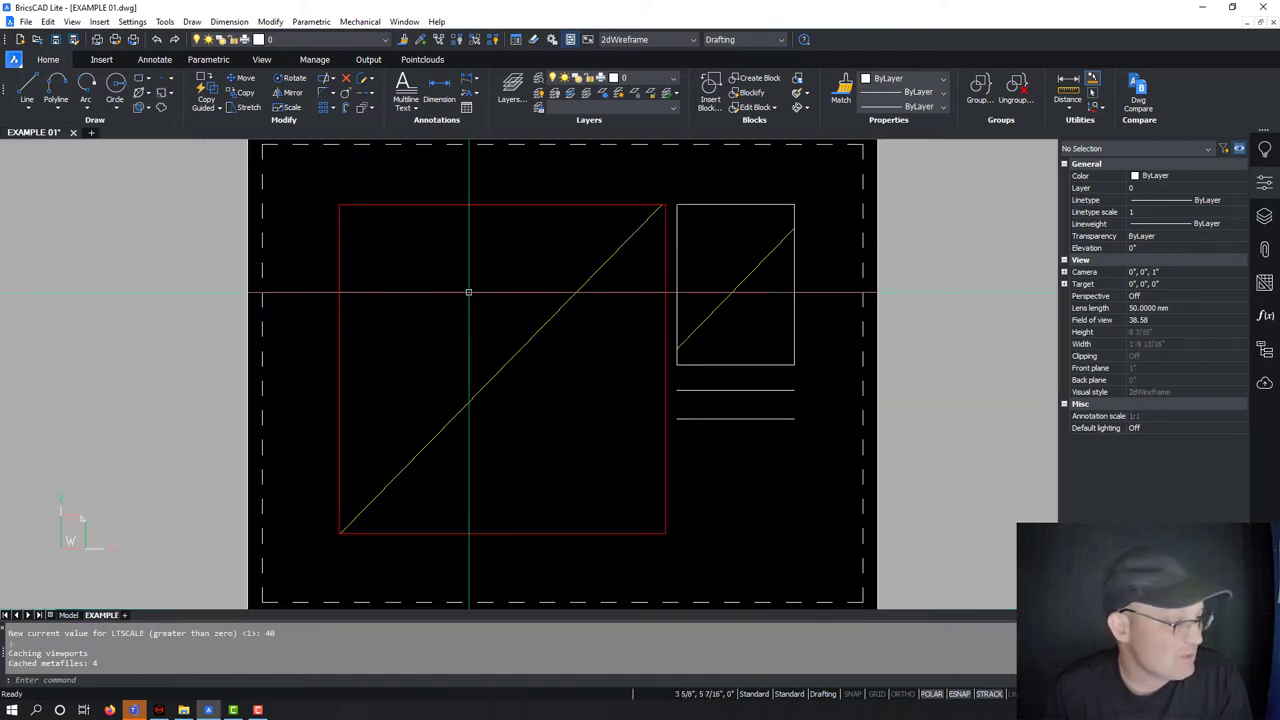
pyautogui.write('LTS')
pyautogui.press('Return')
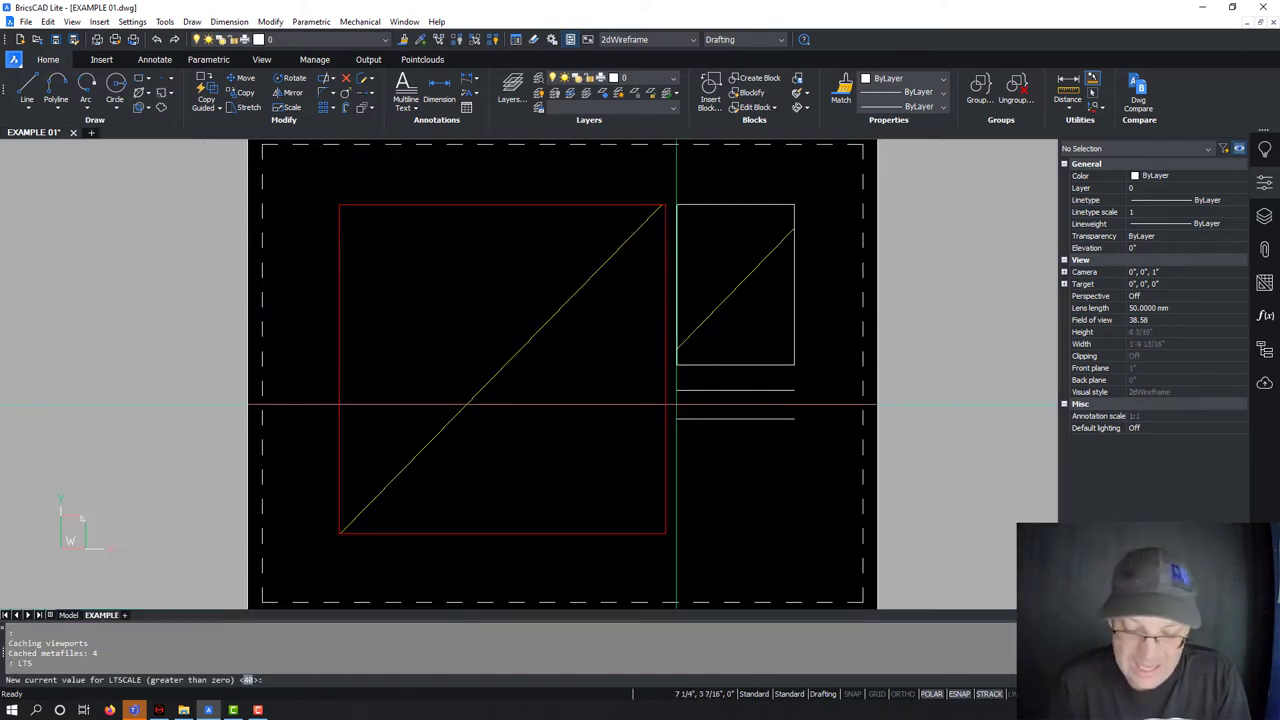
pyautogui.write('1')
pyautogui.press('Return')
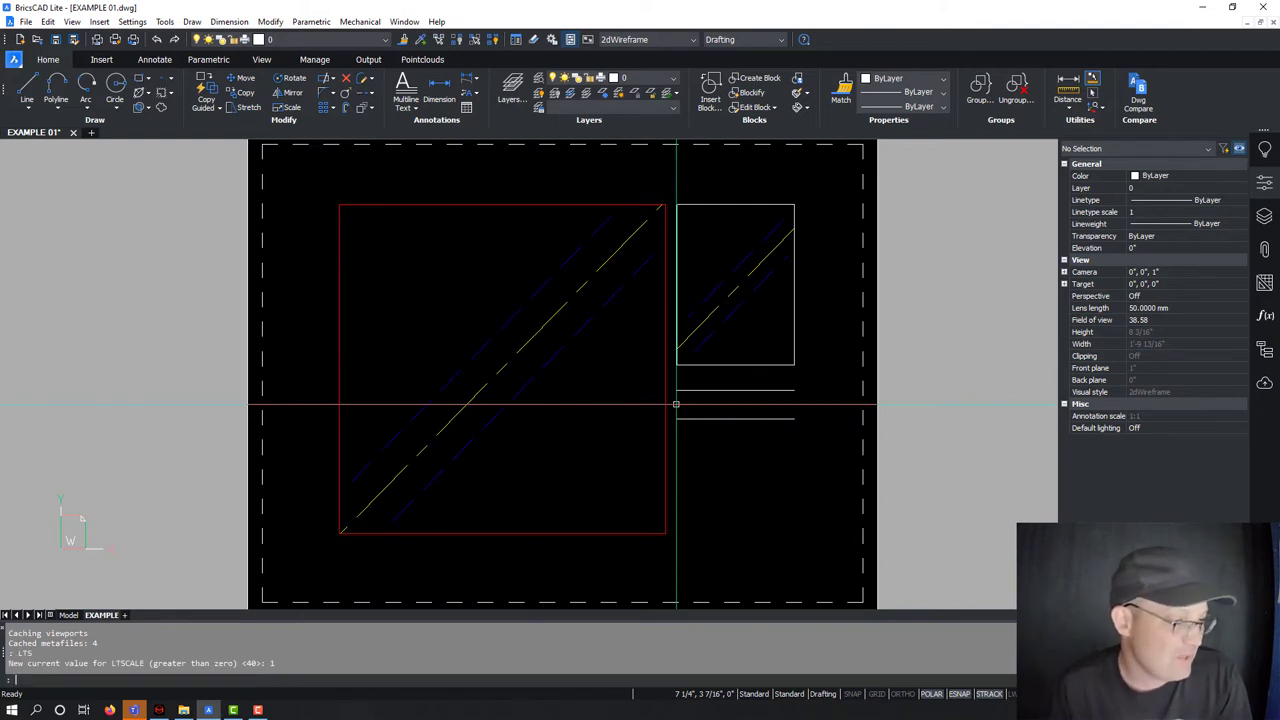
pyautogui.press('Escape')
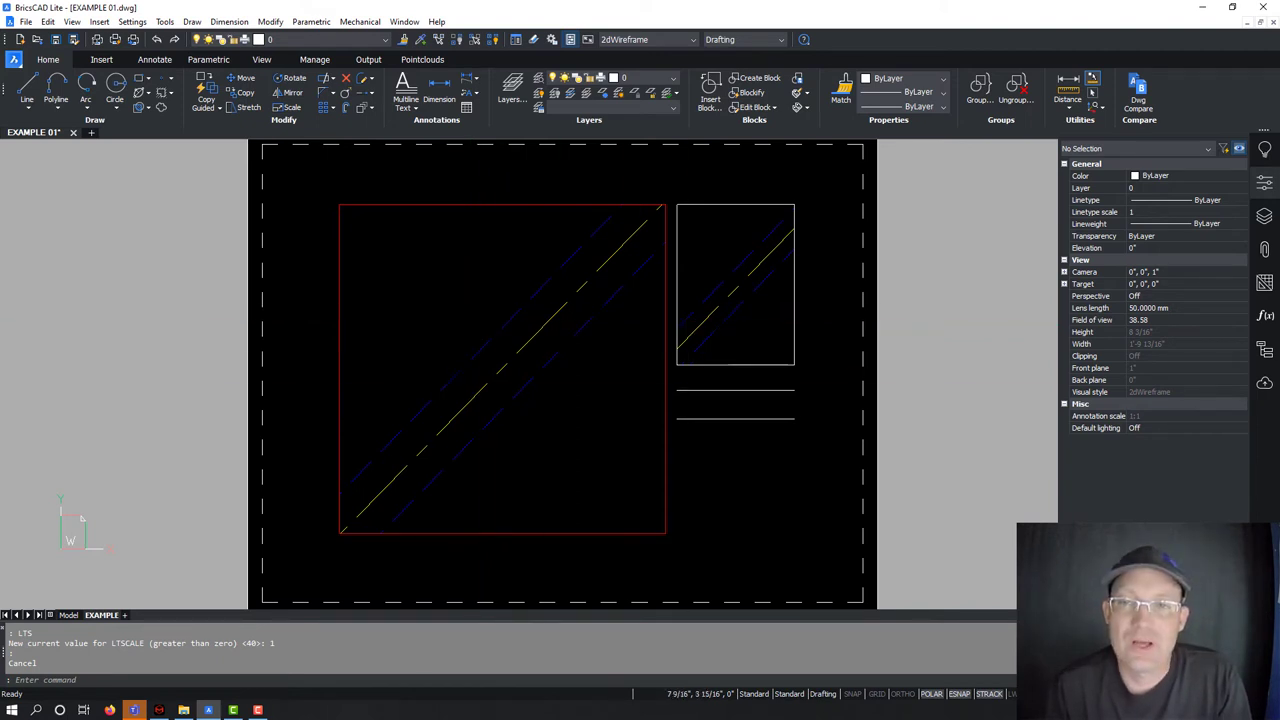
# Move the upper of the two lines below the small viewport to the SURVEY-LINES-RIGHT-OF-WAY-CENTERLINE layer.
pyautogui.click(718, 390)
pyautogui.click(1180, 200)
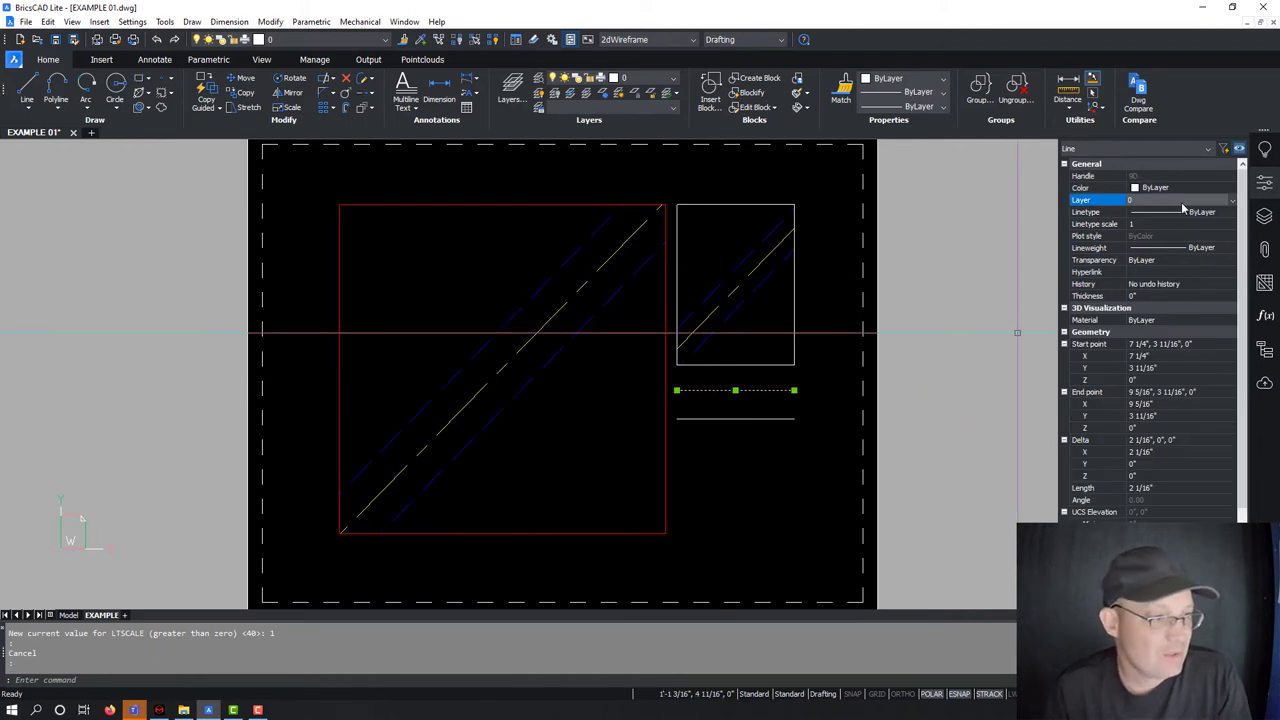
pyautogui.click(1178, 258)
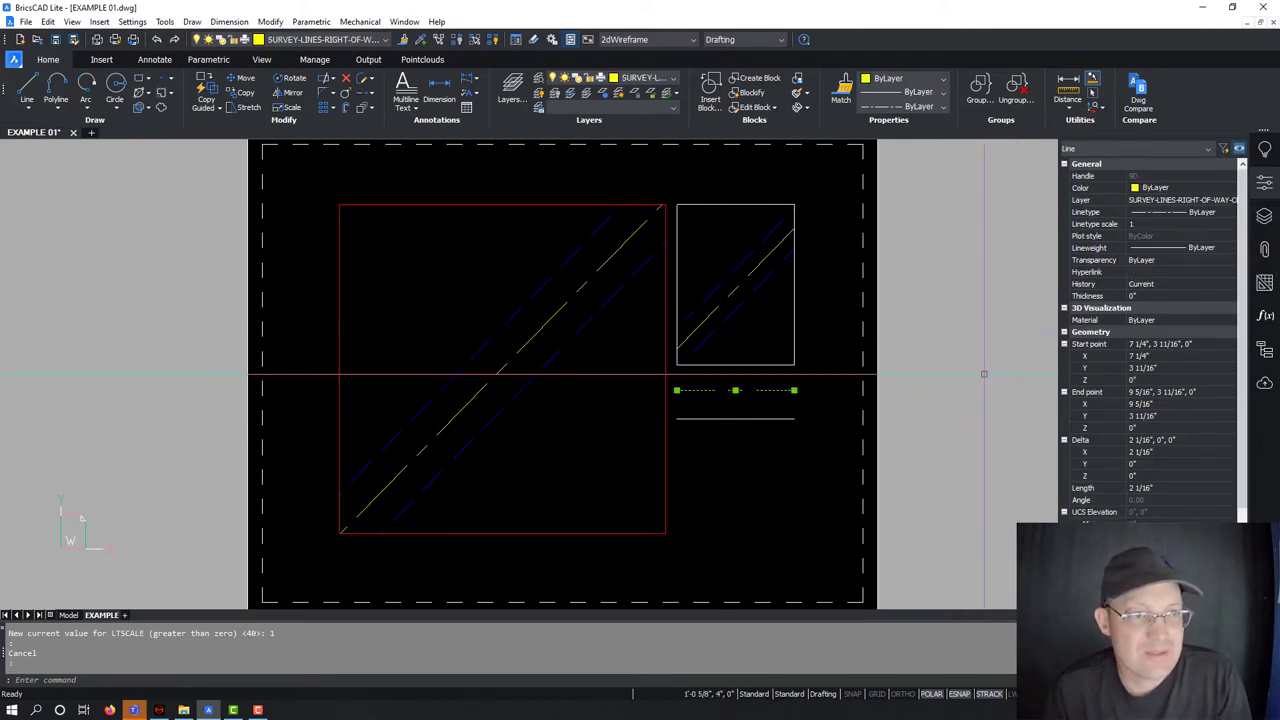
# Move the lower line below the small viewport to the SURVEY-LINES-RIGHT-OF-WAY-SIDELINES layer and clear the selection.
pyautogui.click(834, 457)
pyautogui.click(749, 420)
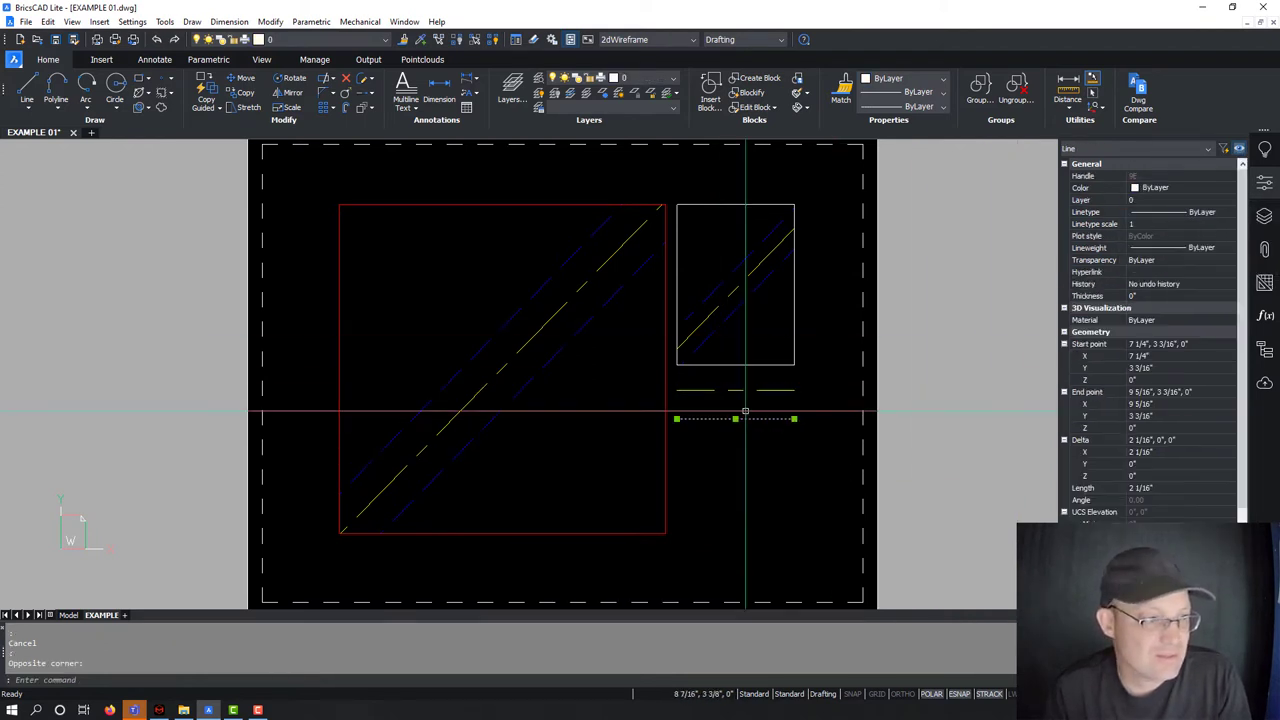
pyautogui.click(1180, 200)
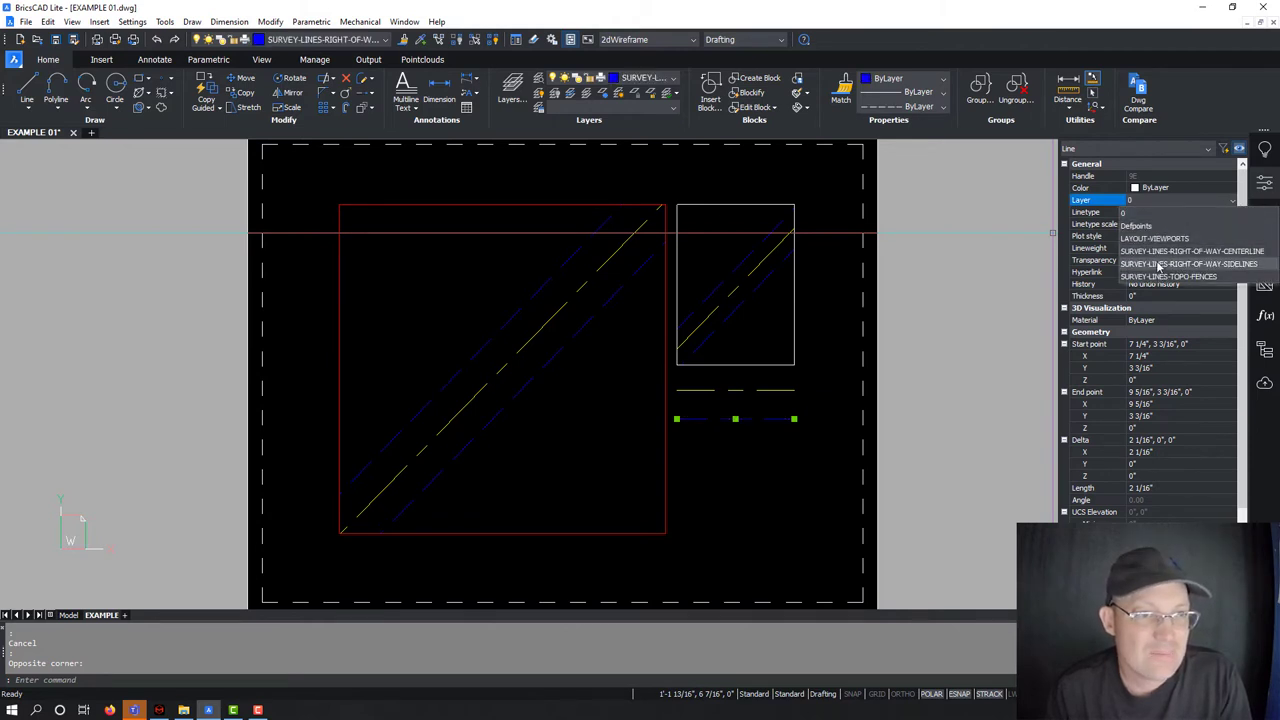
pyautogui.click(1158, 264)
pyautogui.press('Escape')
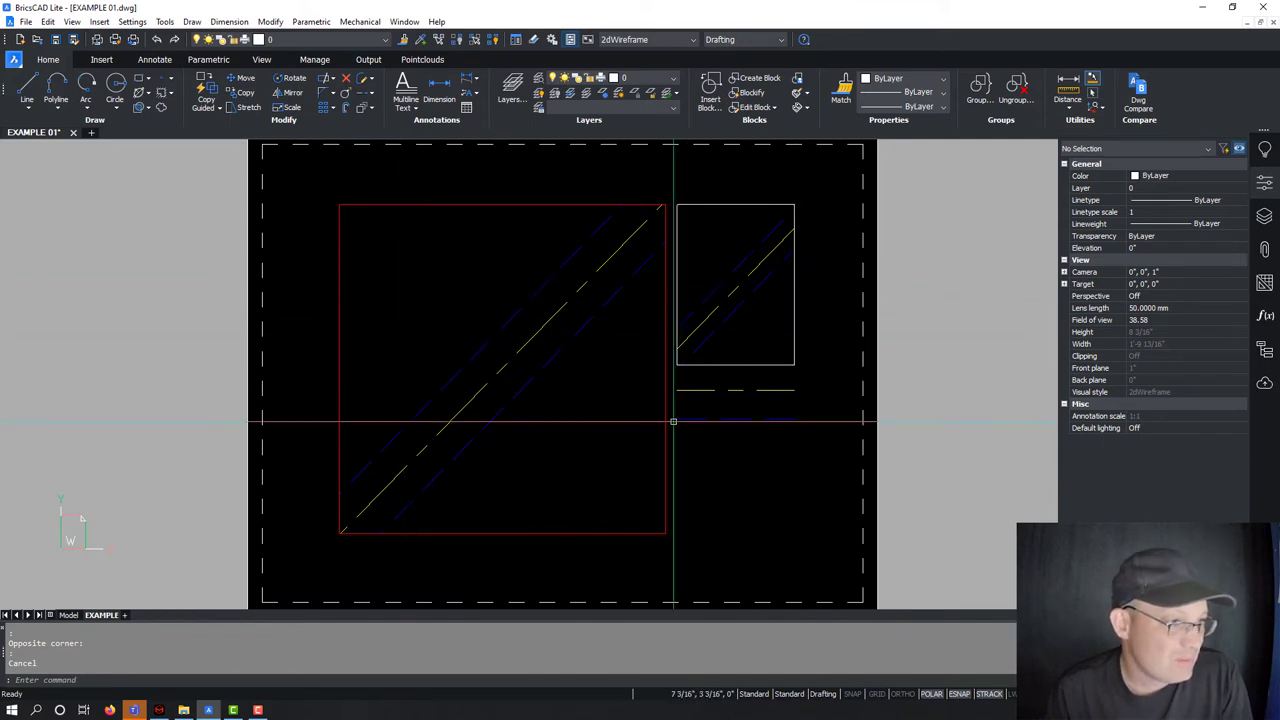
pyautogui.click(867, 438)
pyautogui.click(789, 384)
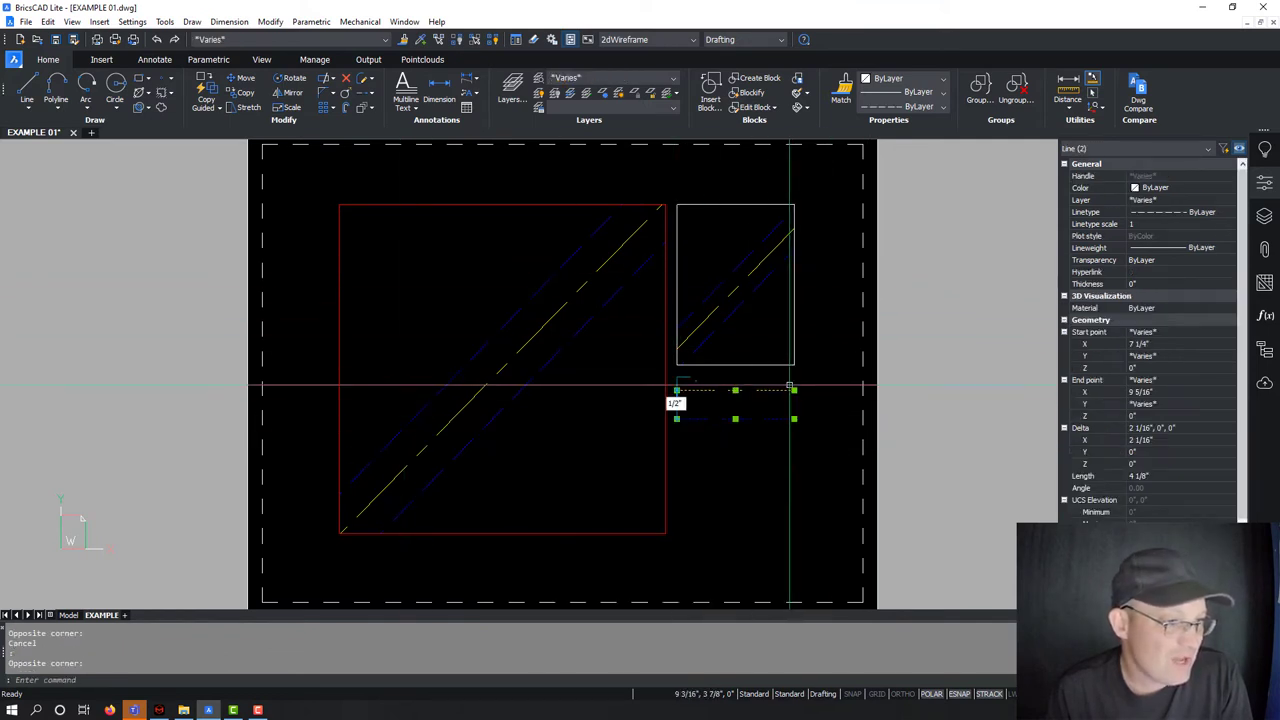
pyautogui.press('Escape')
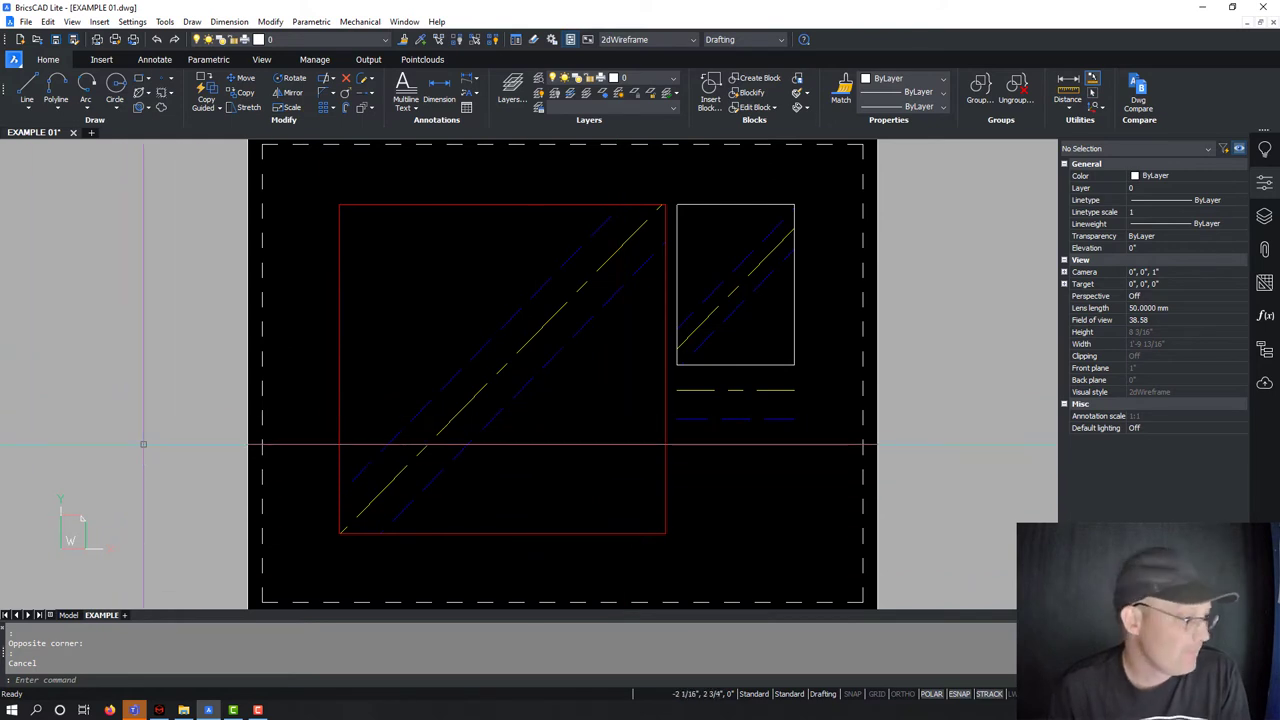
# Turn off paper space linetype scaling (PSLTSCALE 0), regenerate all viewports, and compare them with the two paper space lines.
pyautogui.write('PS')
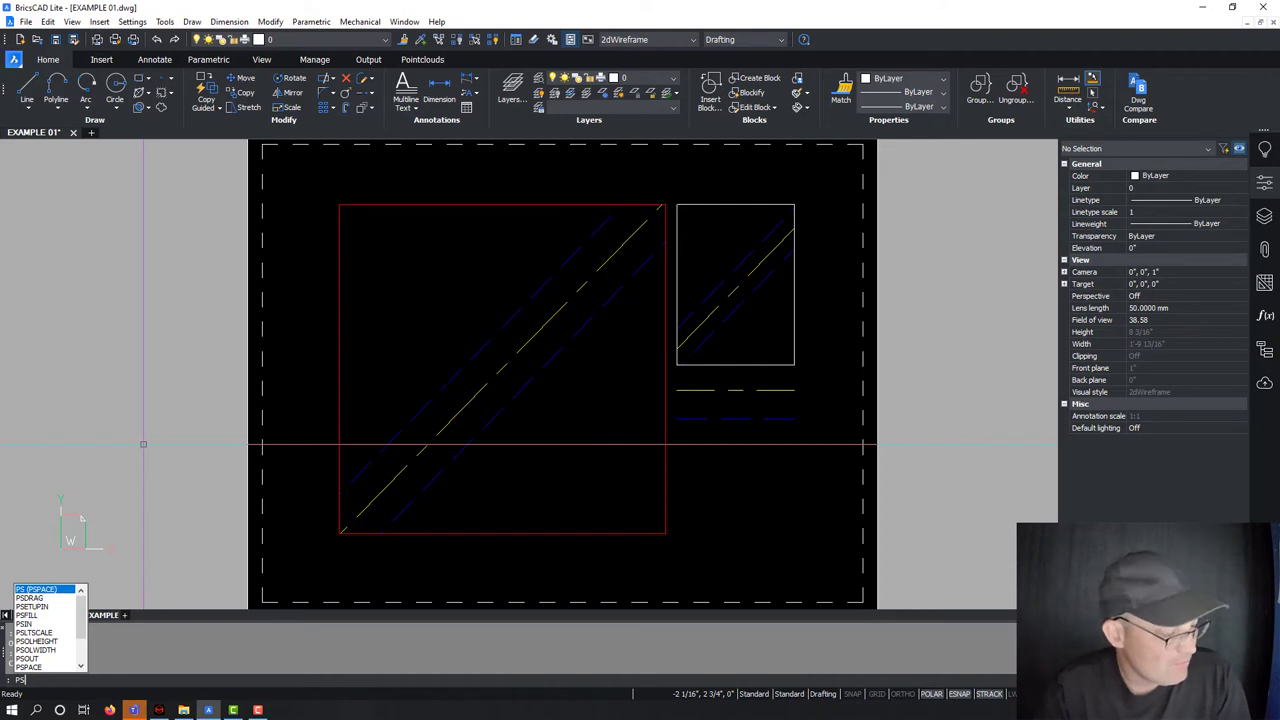
pyautogui.write('LTSCALE')
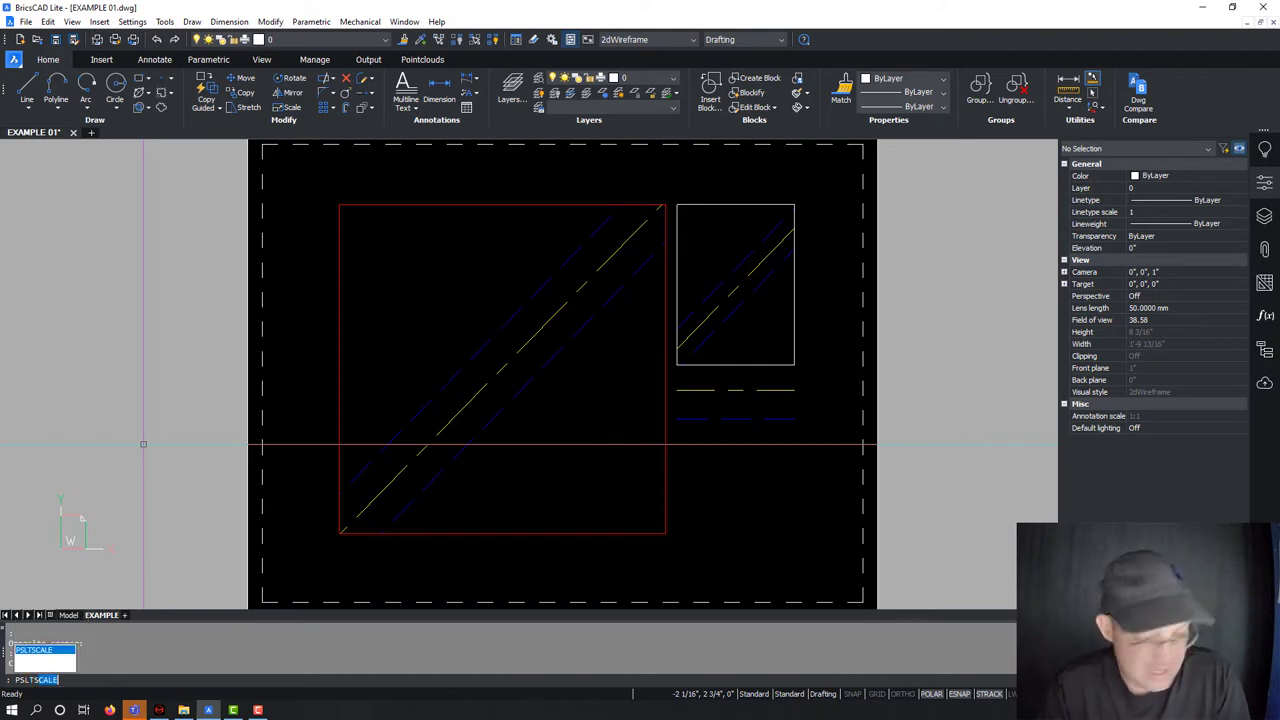
pyautogui.press('Return')
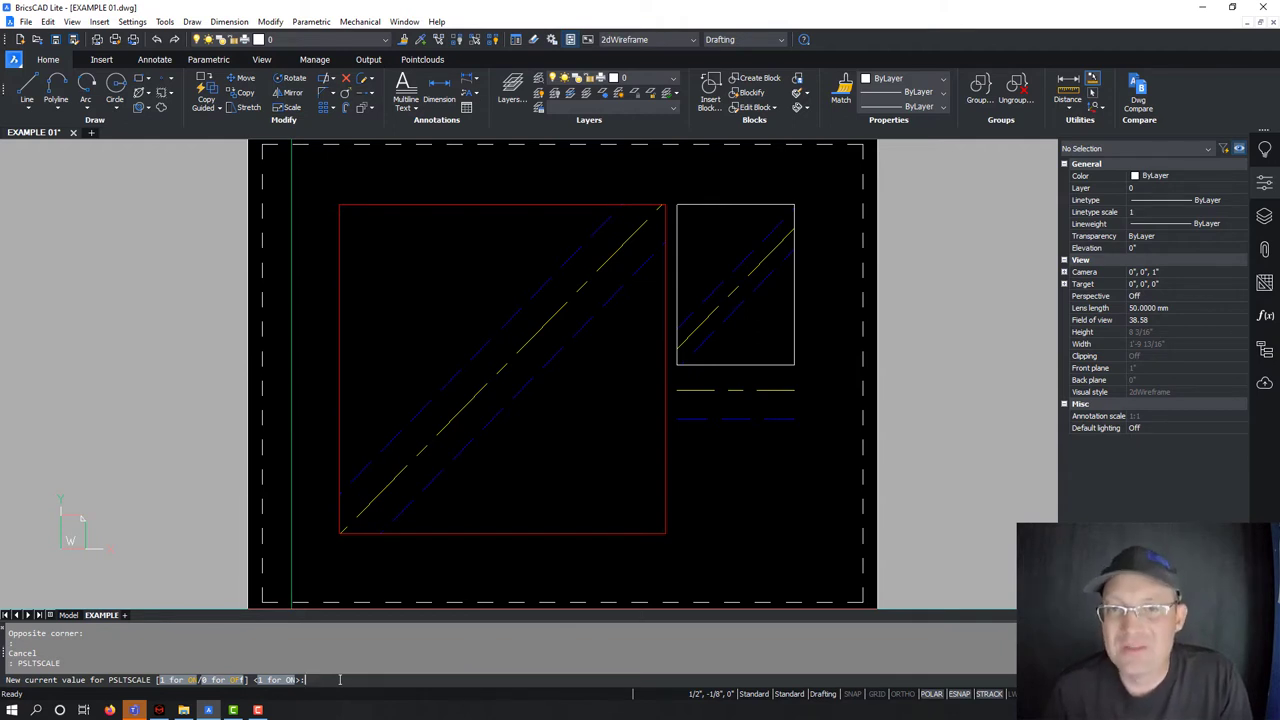
pyautogui.write('0')
pyautogui.press('Return')
pyautogui.write('REA')
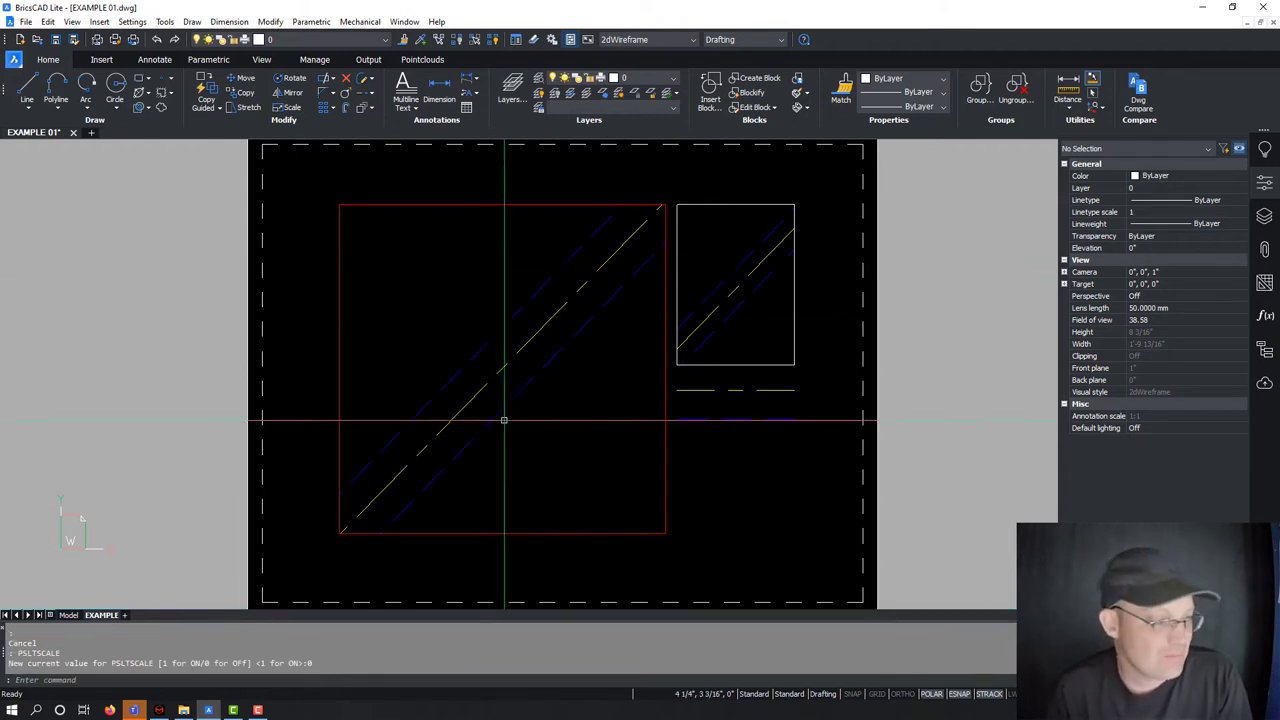
pyautogui.press('Return')
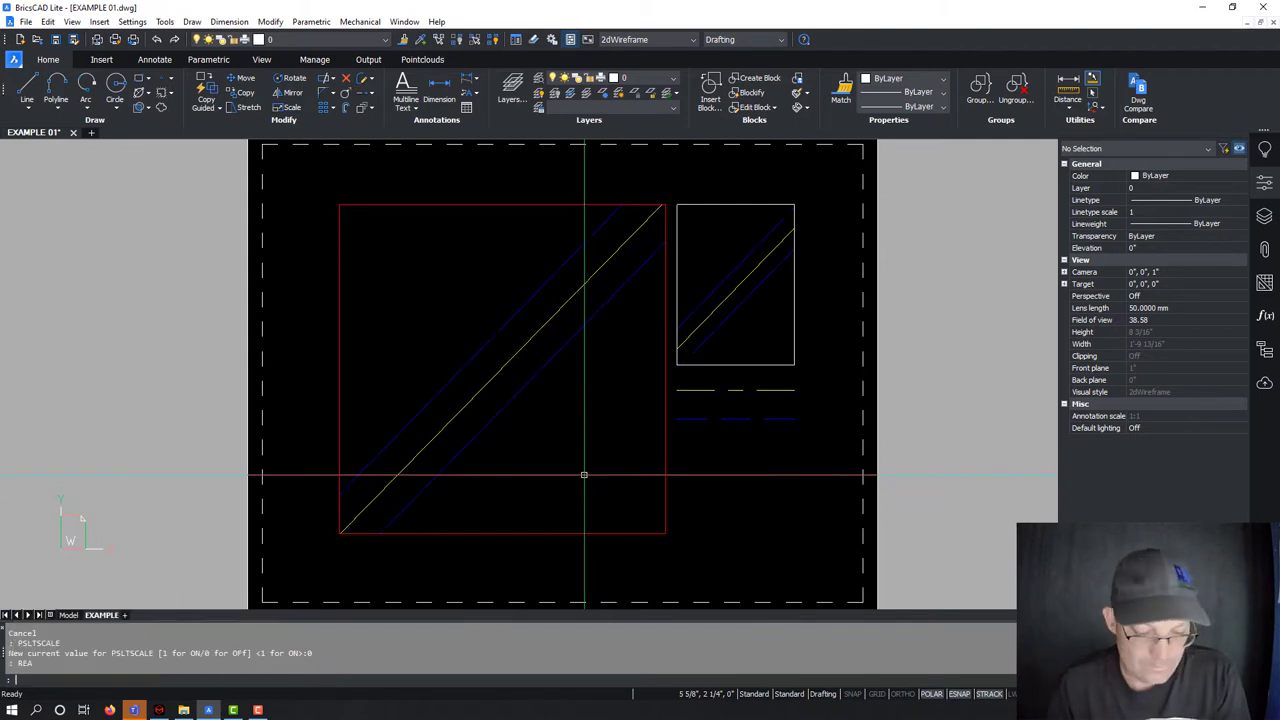
pyautogui.click(815, 465)
pyautogui.click(760, 395)
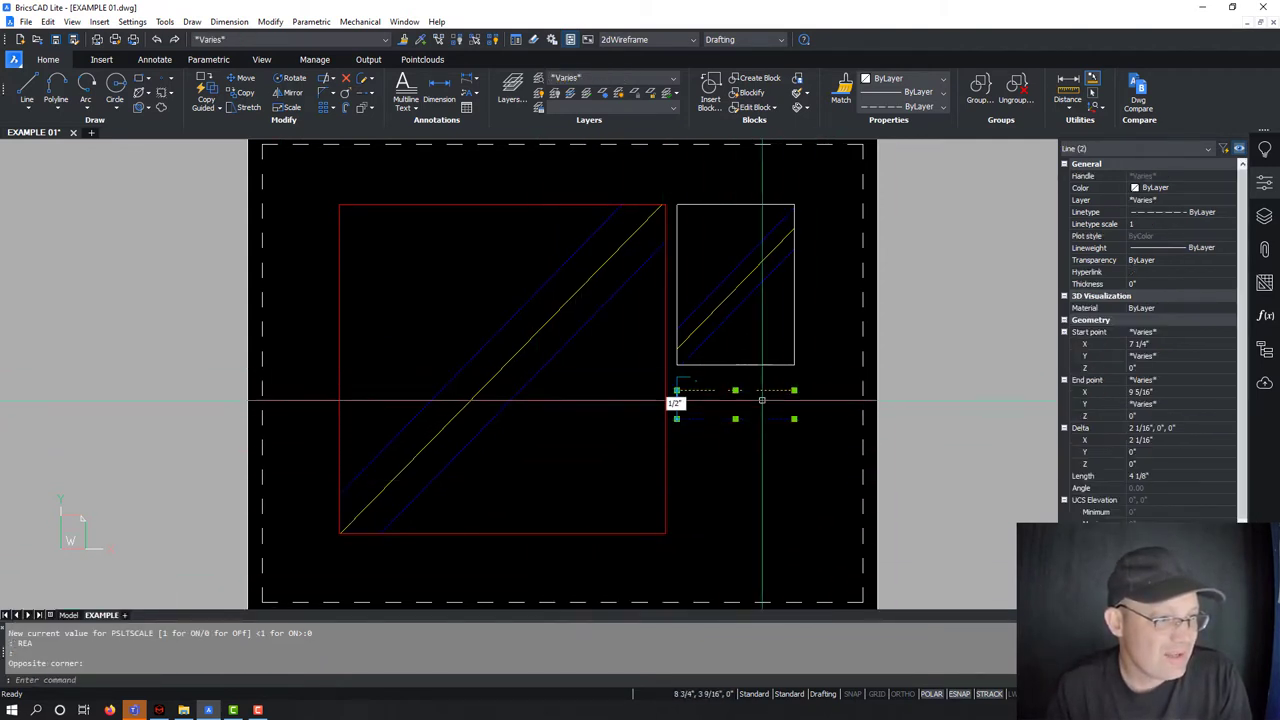
pyautogui.press('Escape')
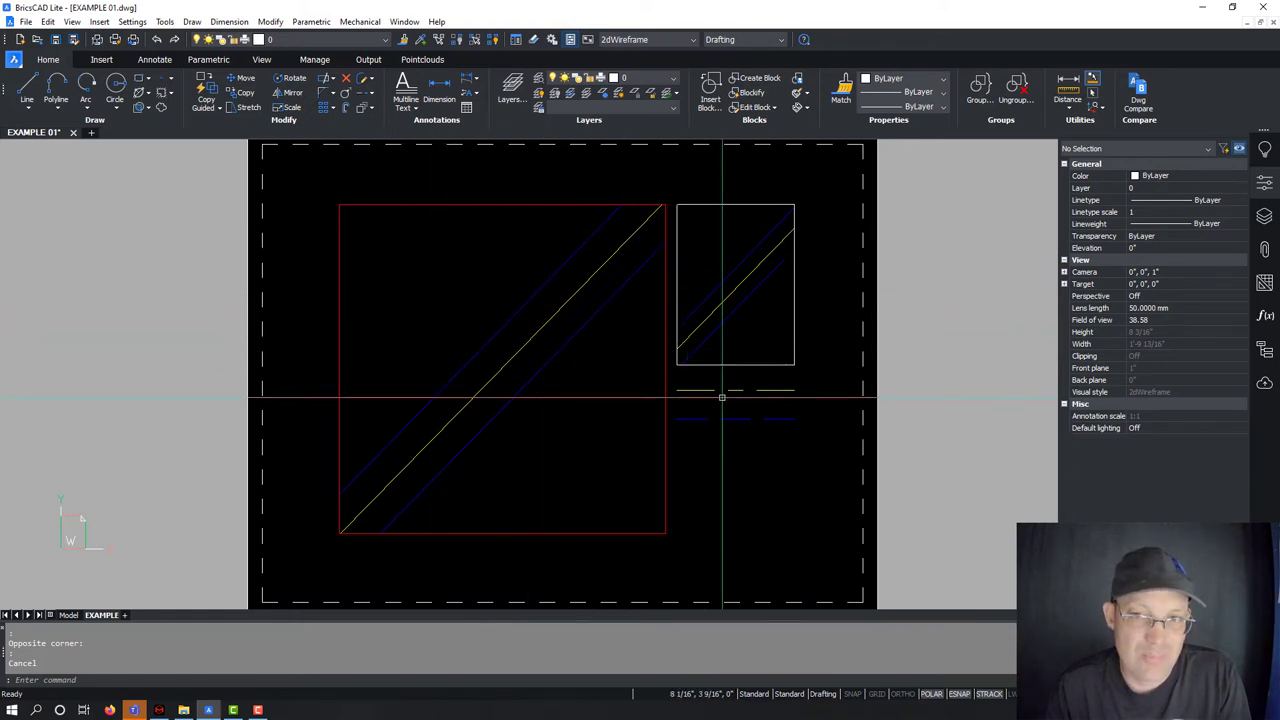
# Set the global linetype scale (LTSCALE) to 40 in the EXAMPLE layout with PSLTSCALE off.
pyautogui.write('lts')
pyautogui.press('Return')
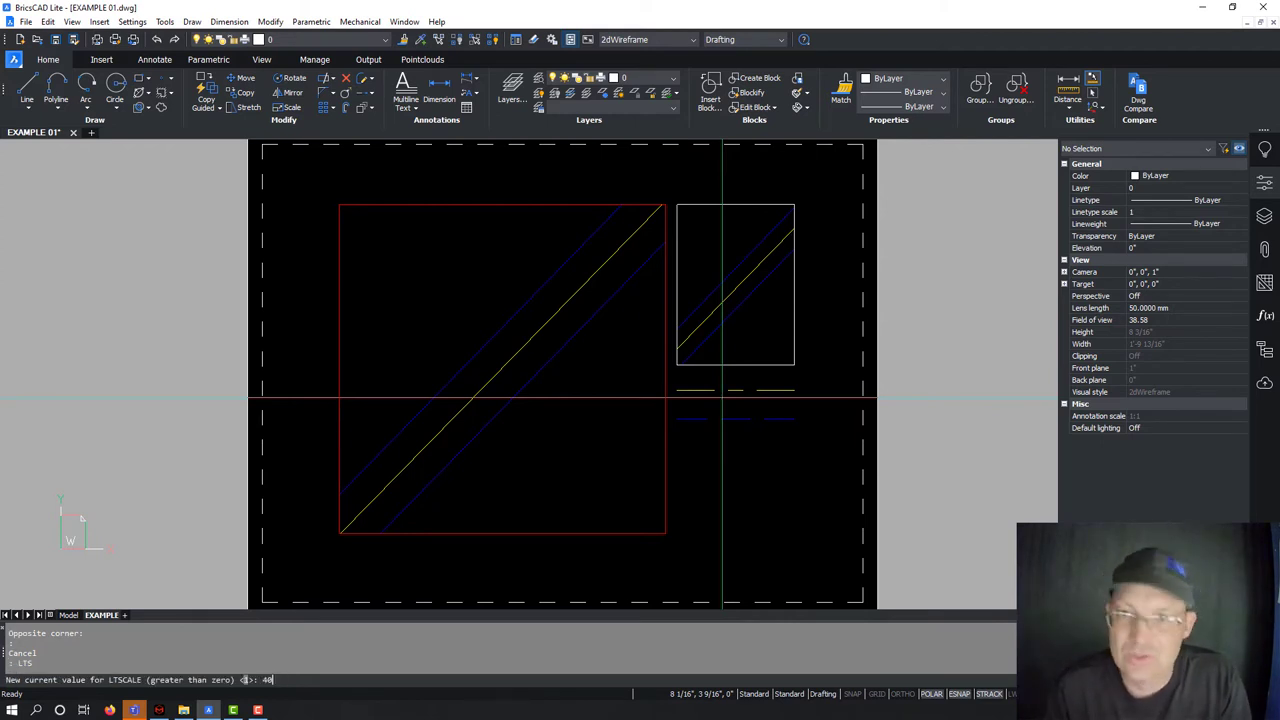
pyautogui.press('Return')
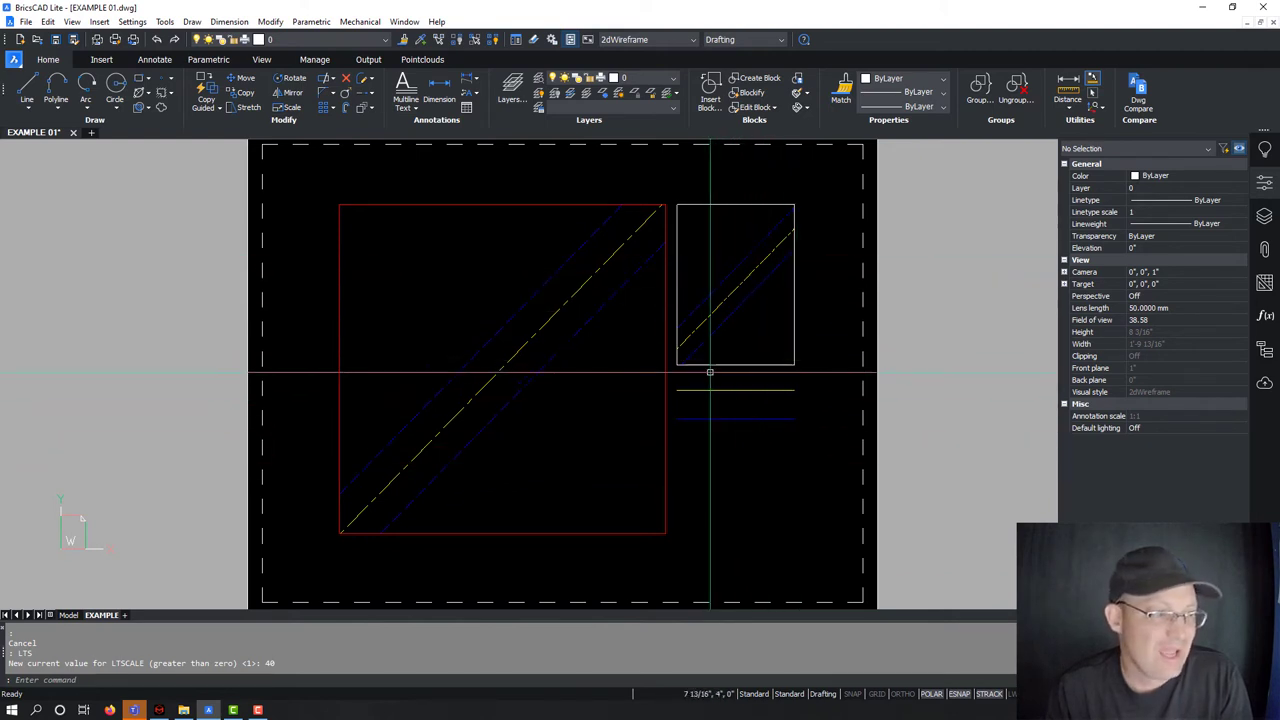
# Enter 0 for PSLTSCALE again in the EXAMPLE layout.
pyautogui.write('psltscale')
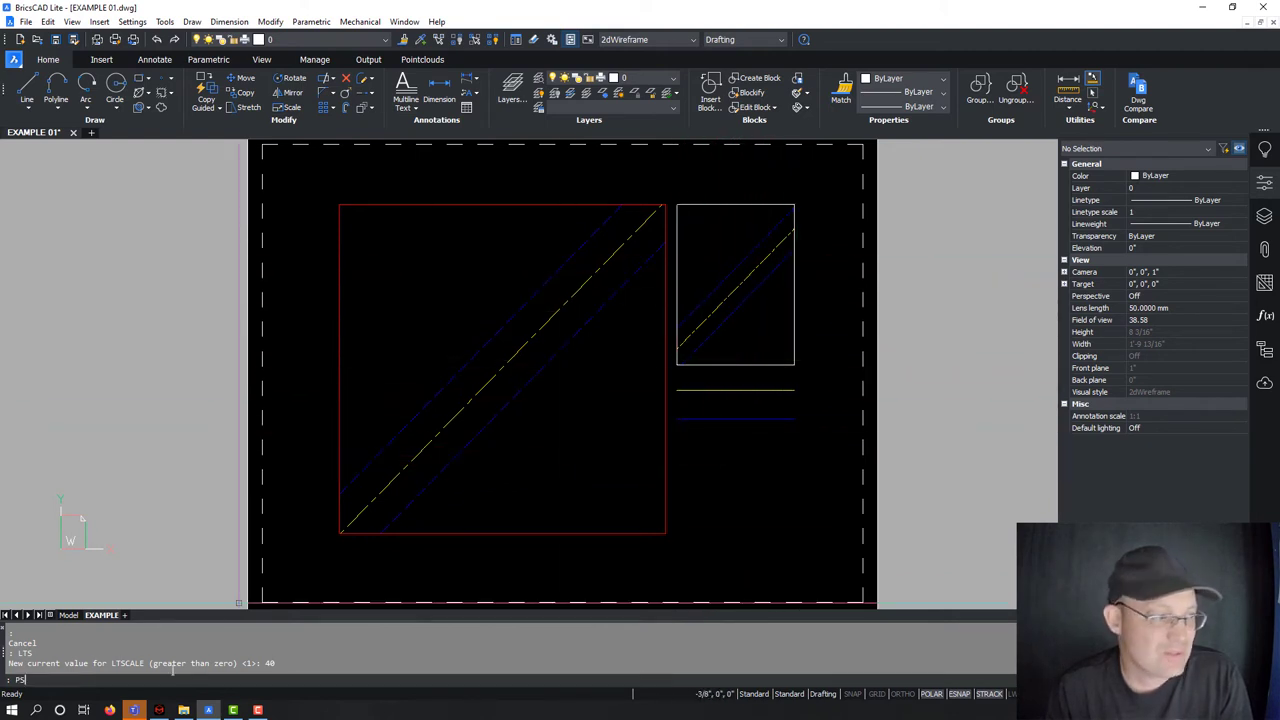
pyautogui.press('Return')
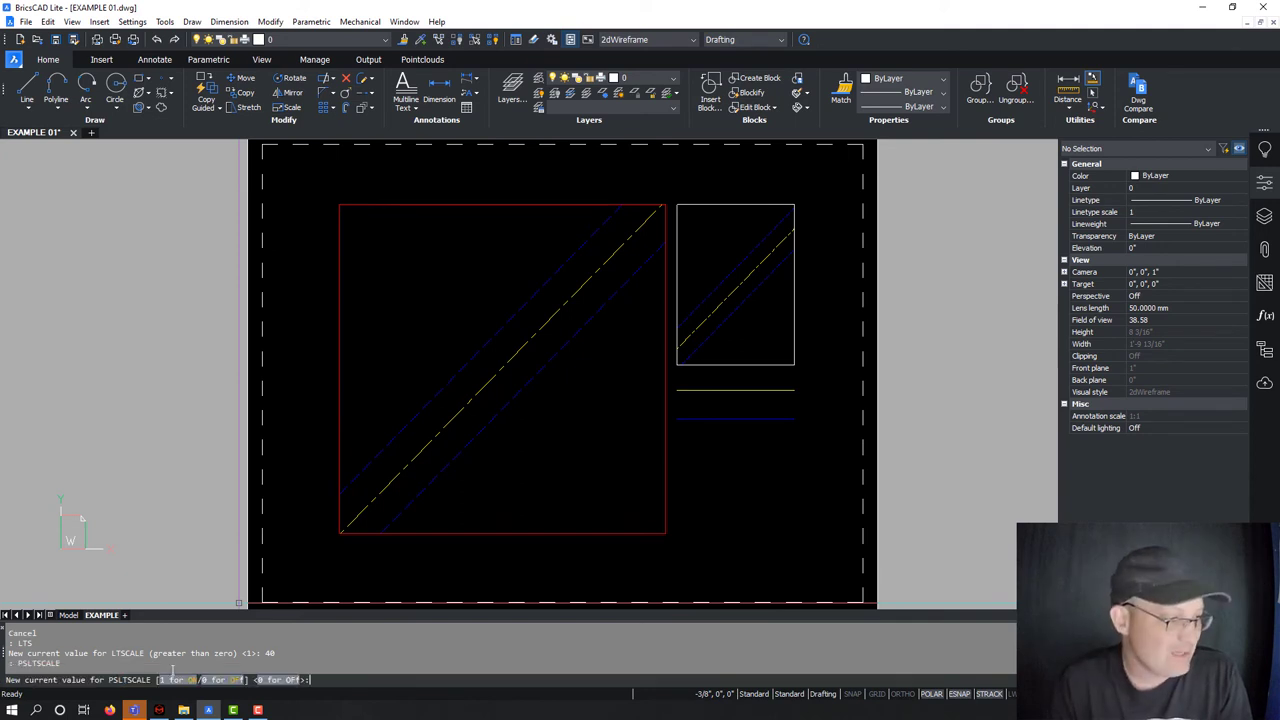
pyautogui.write('0')
pyautogui.press('Return')
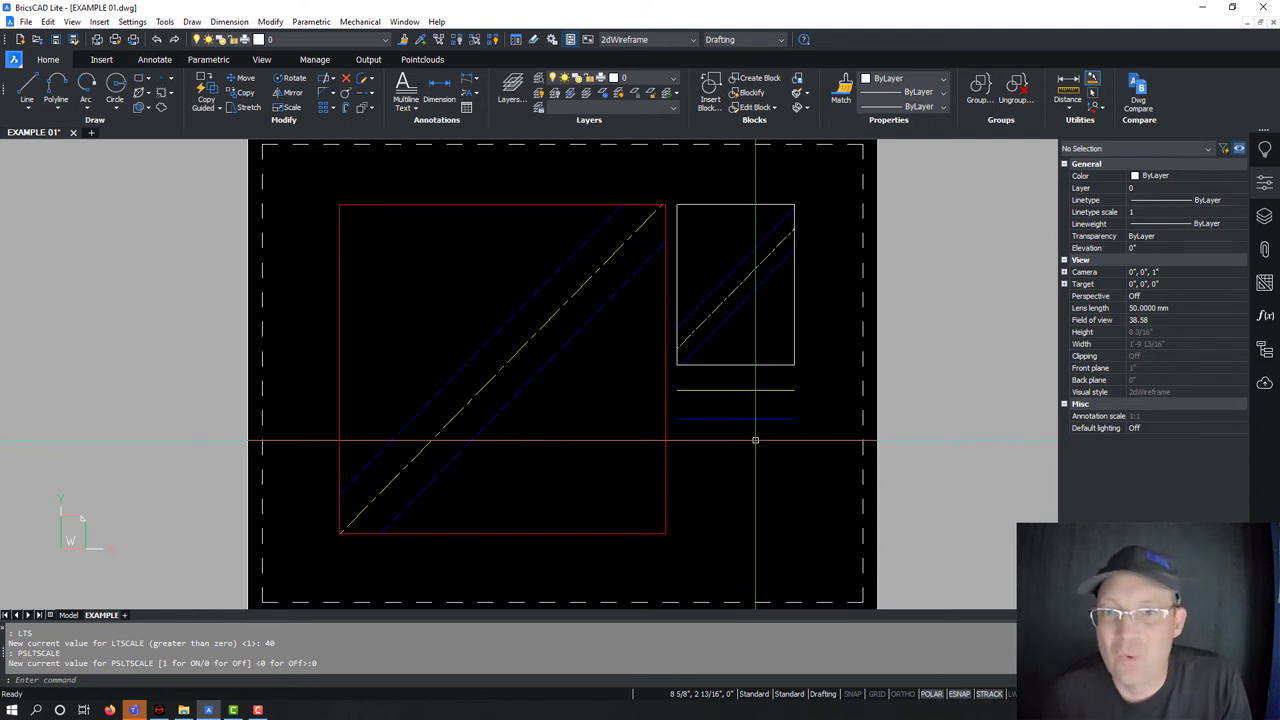
# Turn on paper space linetype scaling (PSLTSCALE 1) and regenerate all viewports.
pyautogui.write('psltscale')
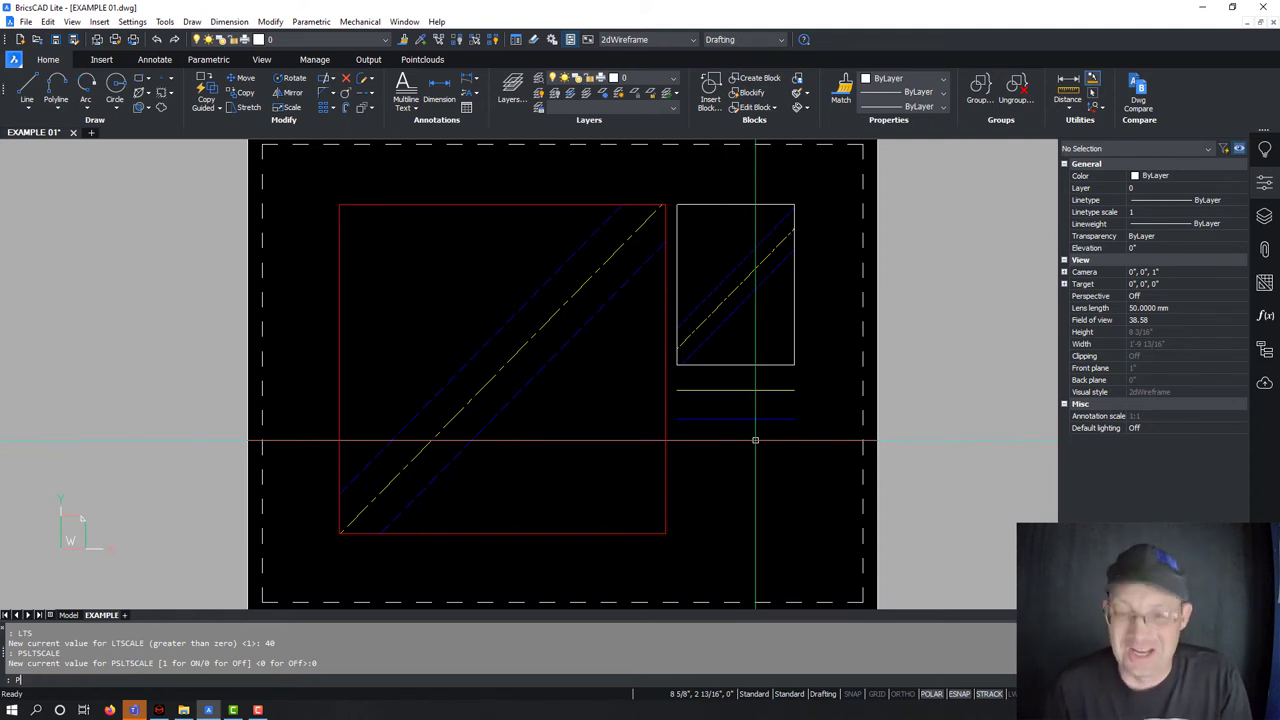
pyautogui.press('Return')
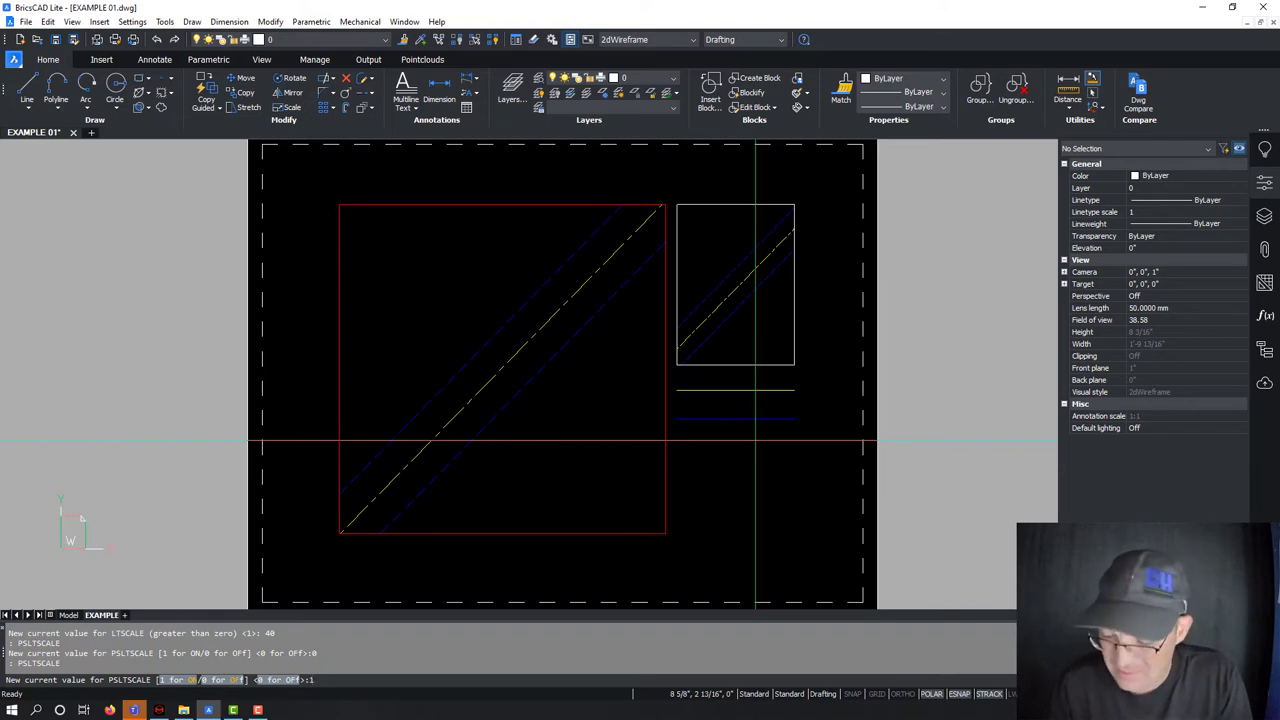
pyautogui.write('1')
pyautogui.press('Return')
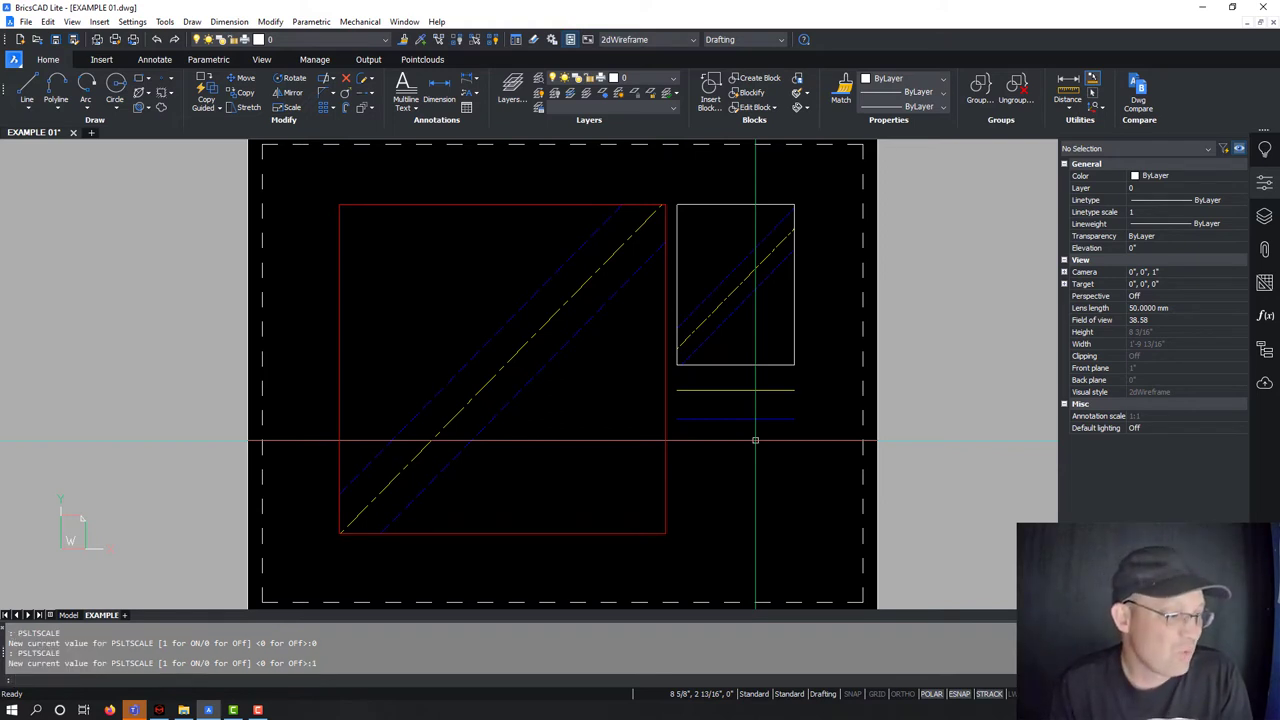
pyautogui.write('rea')
pyautogui.press('Return')
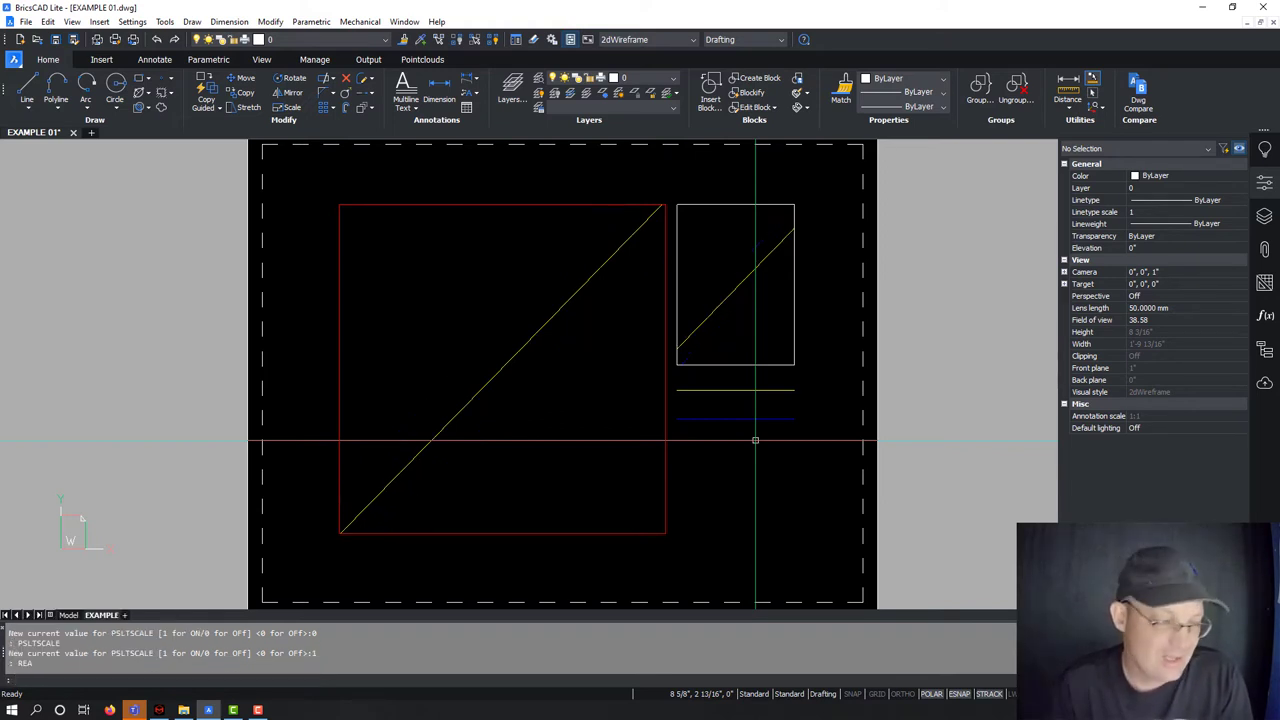
# Set the global linetype scale (LTSCALE) to 1 in the EXAMPLE layout with PSLTSCALE on.
pyautogui.write('lts')
pyautogui.press('Return')
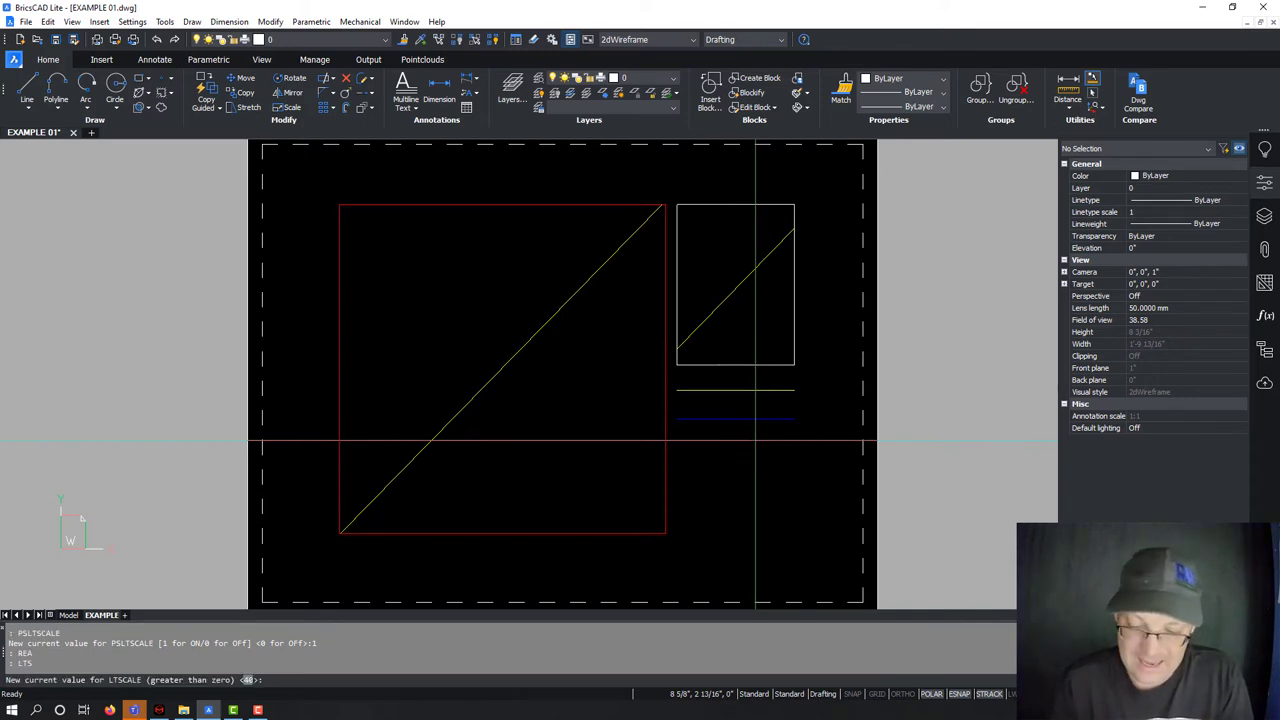
pyautogui.write('1')
pyautogui.press('Return')
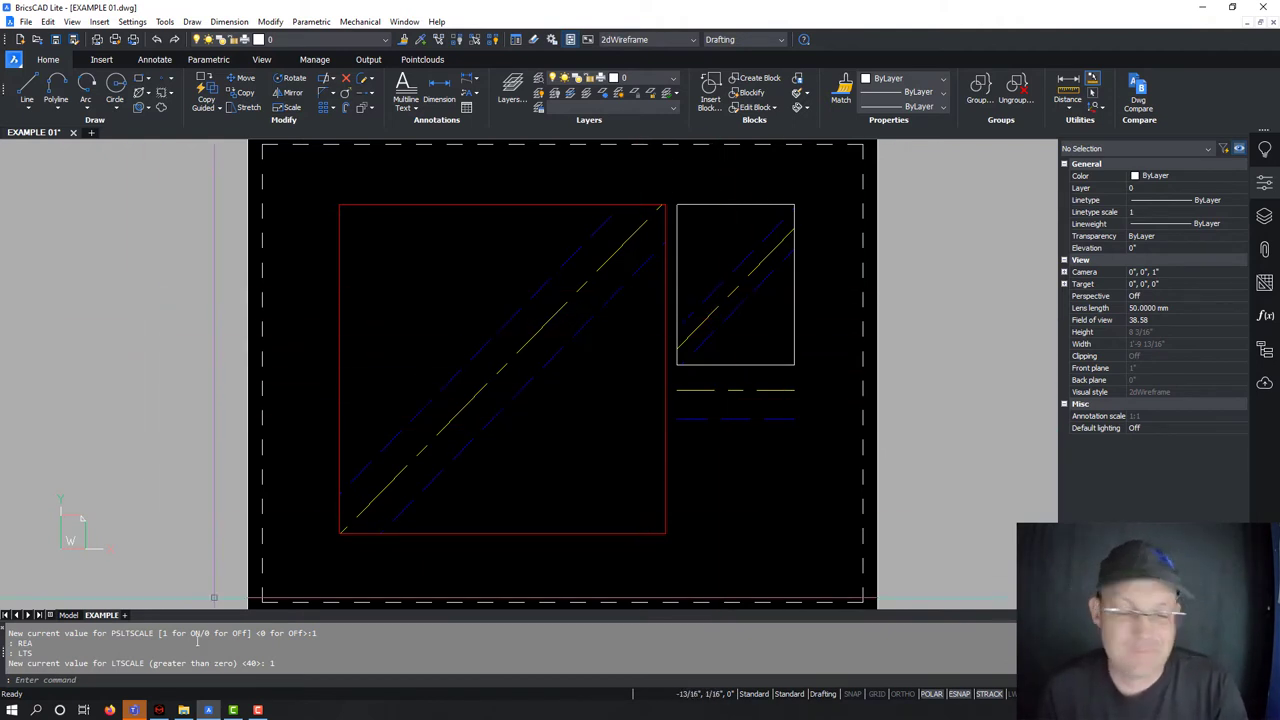
# Switch to model space to view the fence line and the right-of-way lines.
pyautogui.click(68, 615)
pyautogui.scroll(-3, 754, 271)
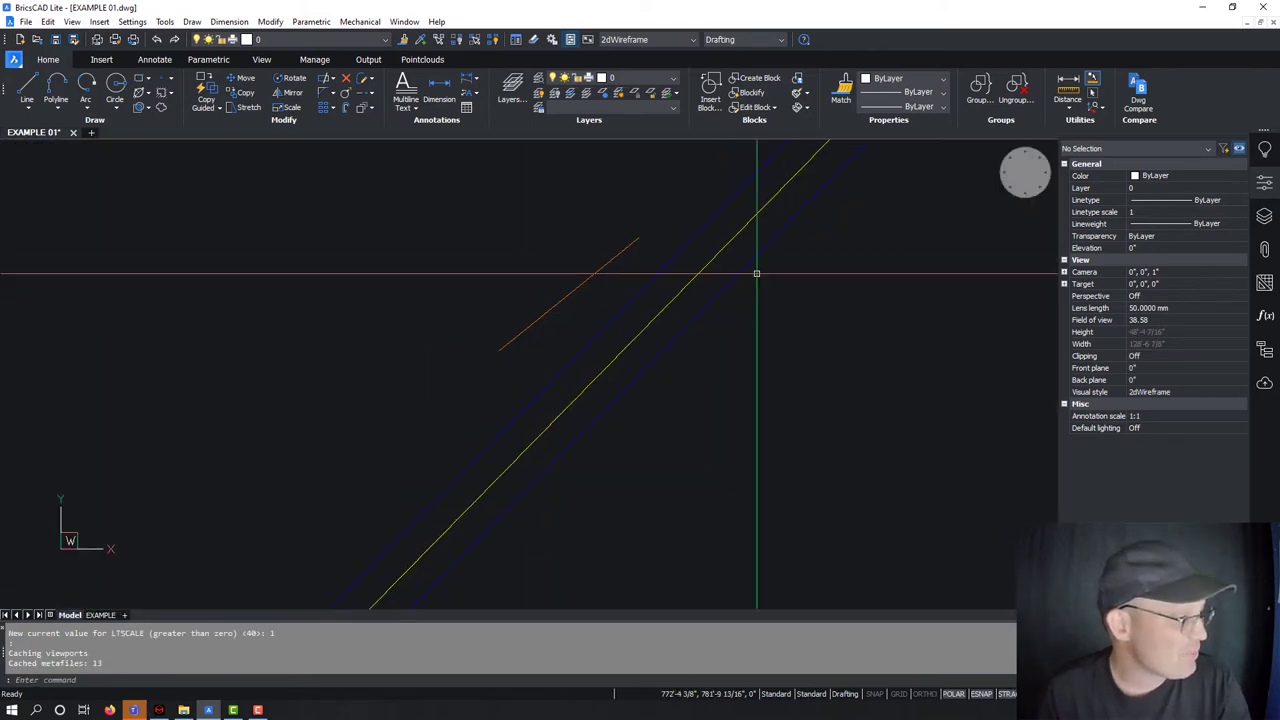
# Set the global linetype scale (LTSCALE) to 40 in model space.
pyautogui.write('TS')
pyautogui.press('Return')
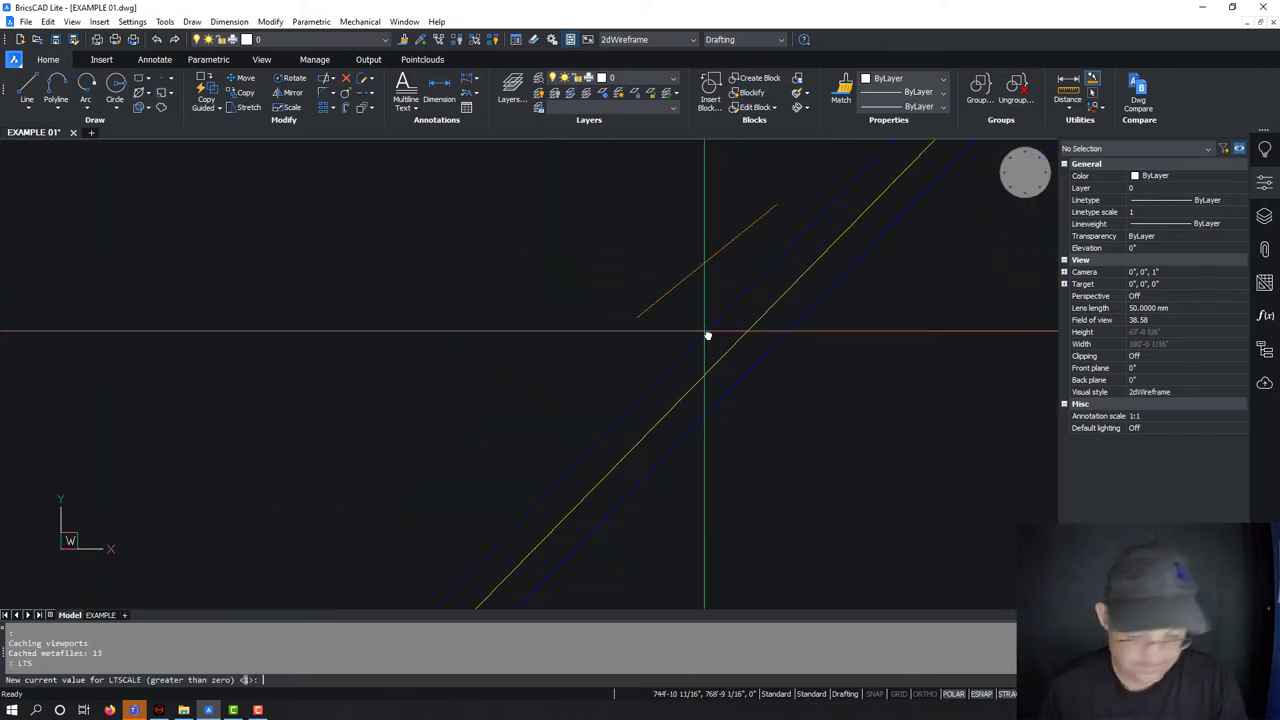
pyautogui.write('40')
pyautogui.press('Return')
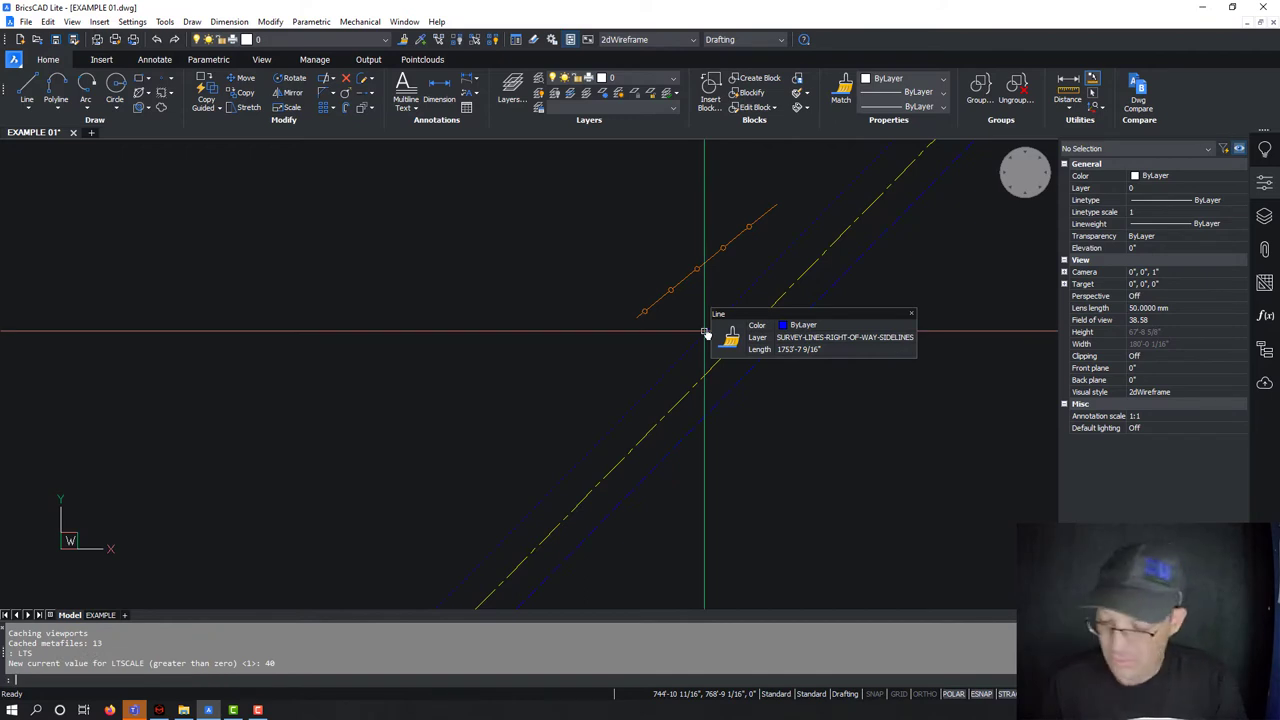
pyautogui.press('Escape')
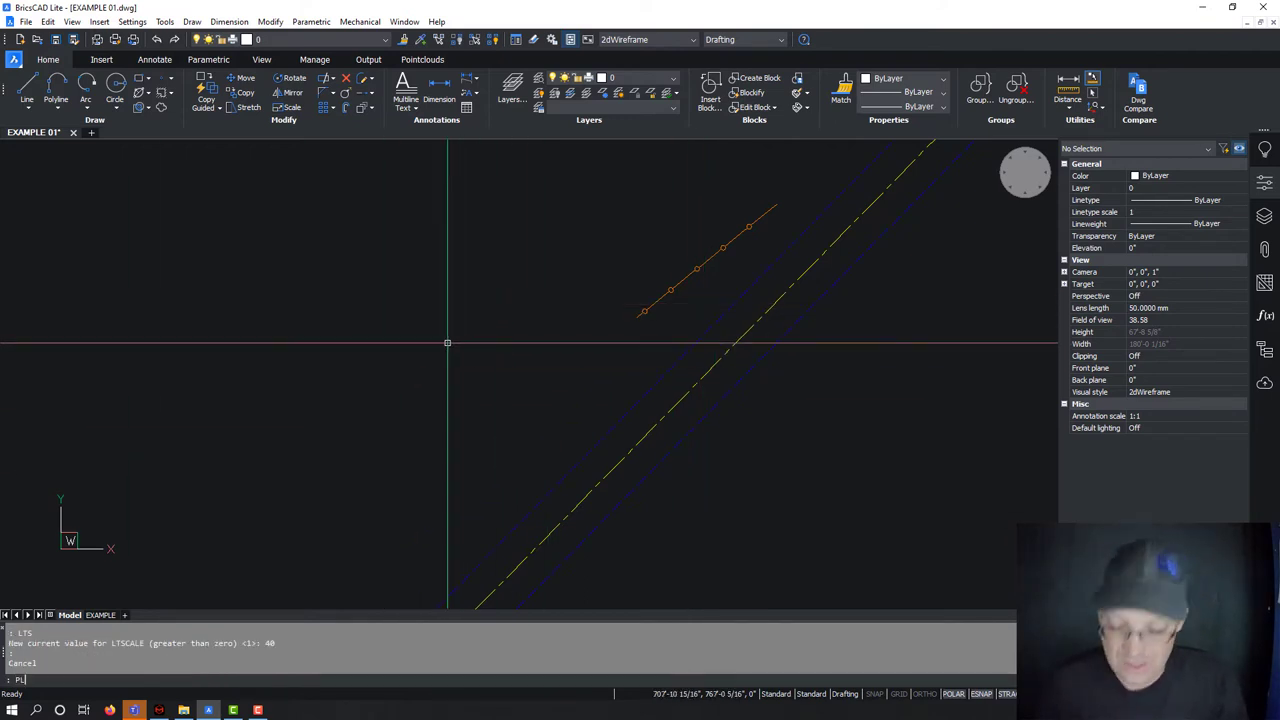
# Draw an open four-segment polyline about 74 feet long beside the fence line, with a very short second segment at its lowest corner.
pyautogui.write('PL')
pyautogui.press('Return')
pyautogui.click(300, 217)
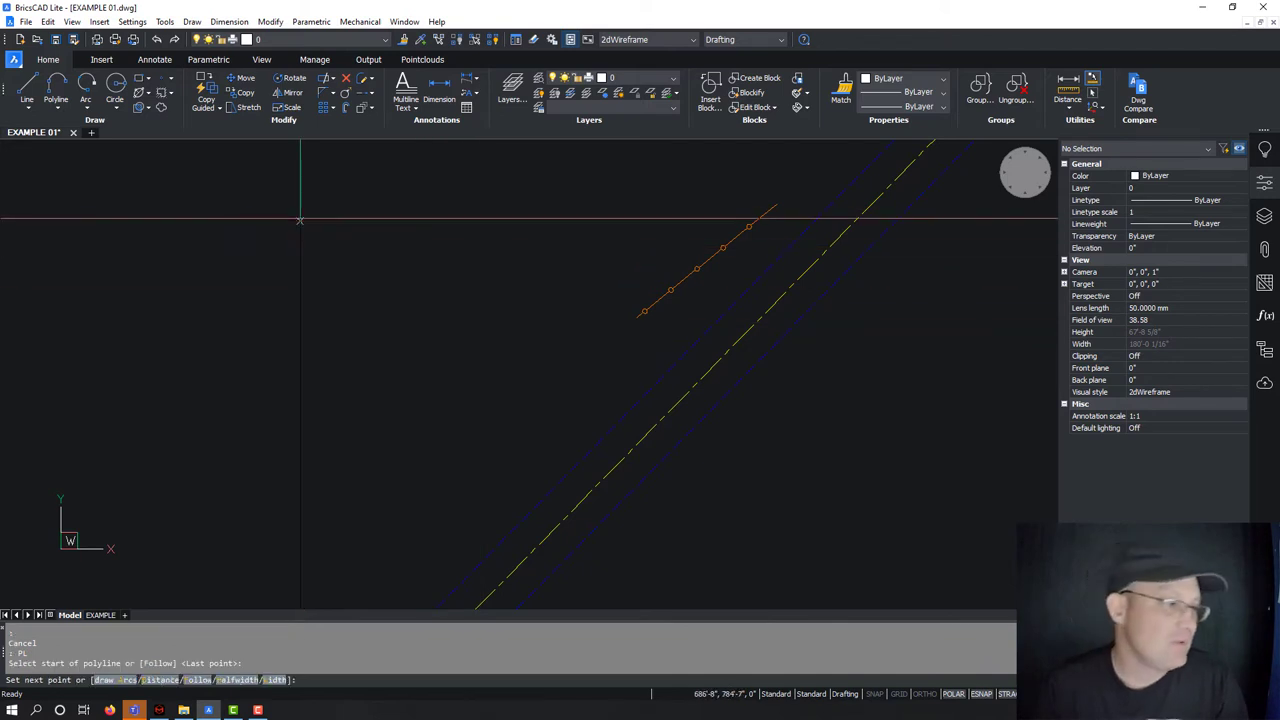
pyautogui.click(466, 369)
pyautogui.click(478, 358)
pyautogui.click(468, 220)
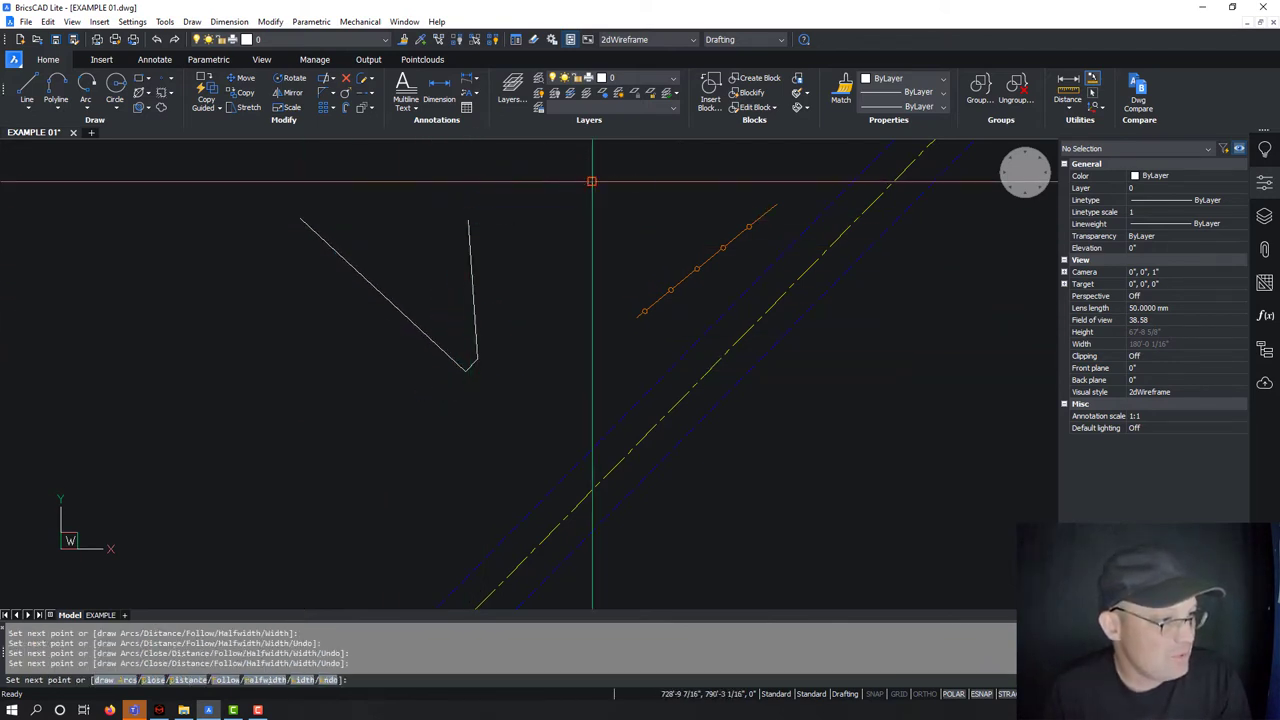
pyautogui.click(591, 181)
pyautogui.press('Escape')
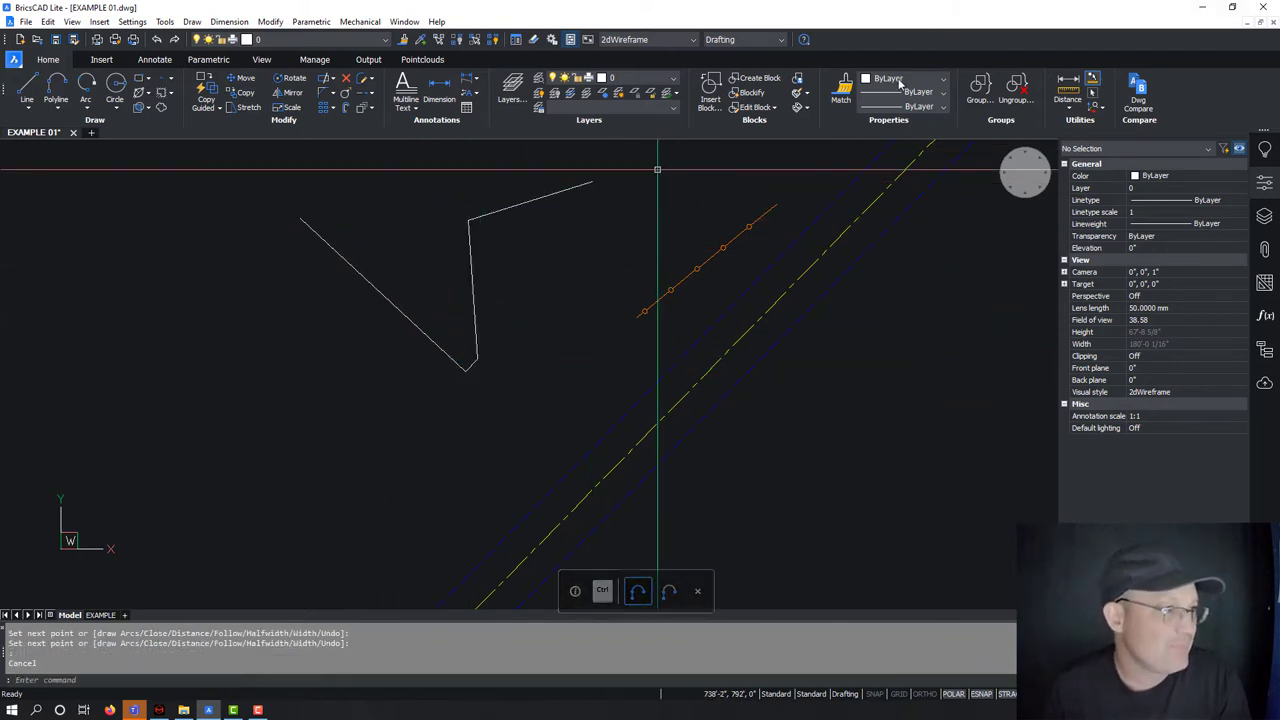
# Match the new polyline's properties to those of the existing straight fence line.
pyautogui.click(841, 88)
pyautogui.click(723, 246)
pyautogui.click(568, 233)
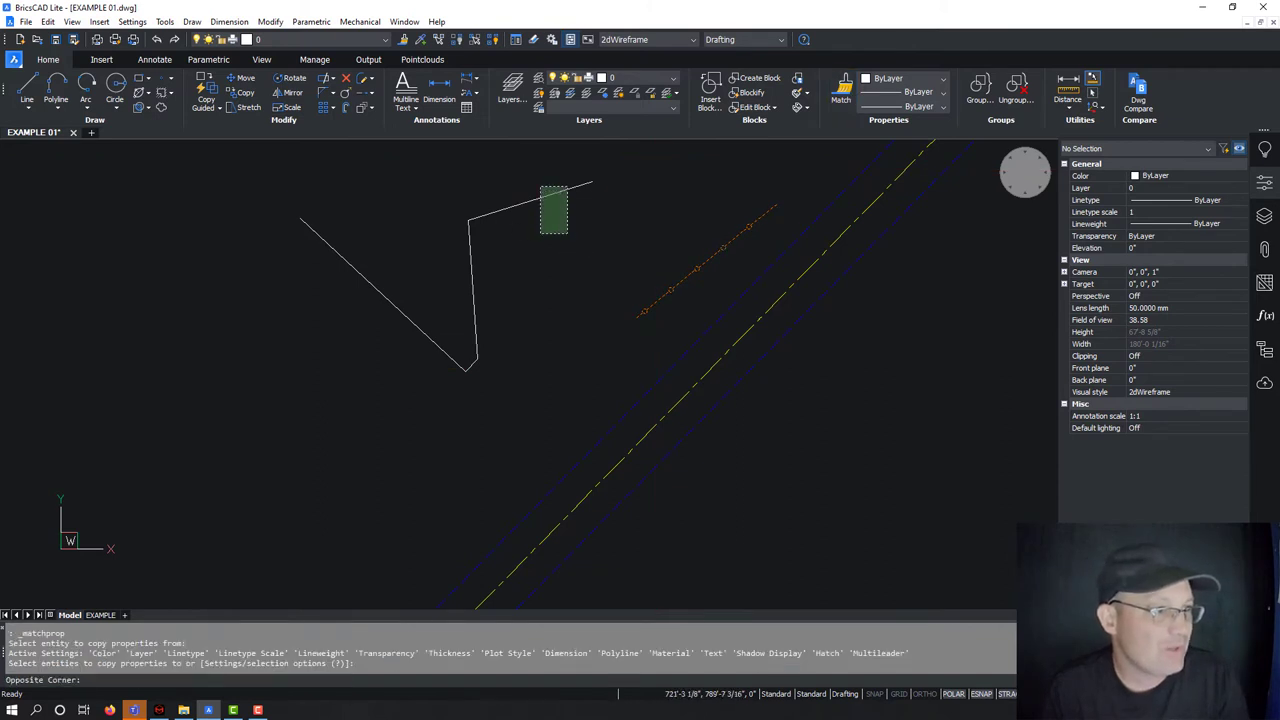
pyautogui.click(540, 186)
pyautogui.press('Escape')
# Select the new fence polyline and widen its property display to read the Linetype generation setting.
pyautogui.click(615, 219)
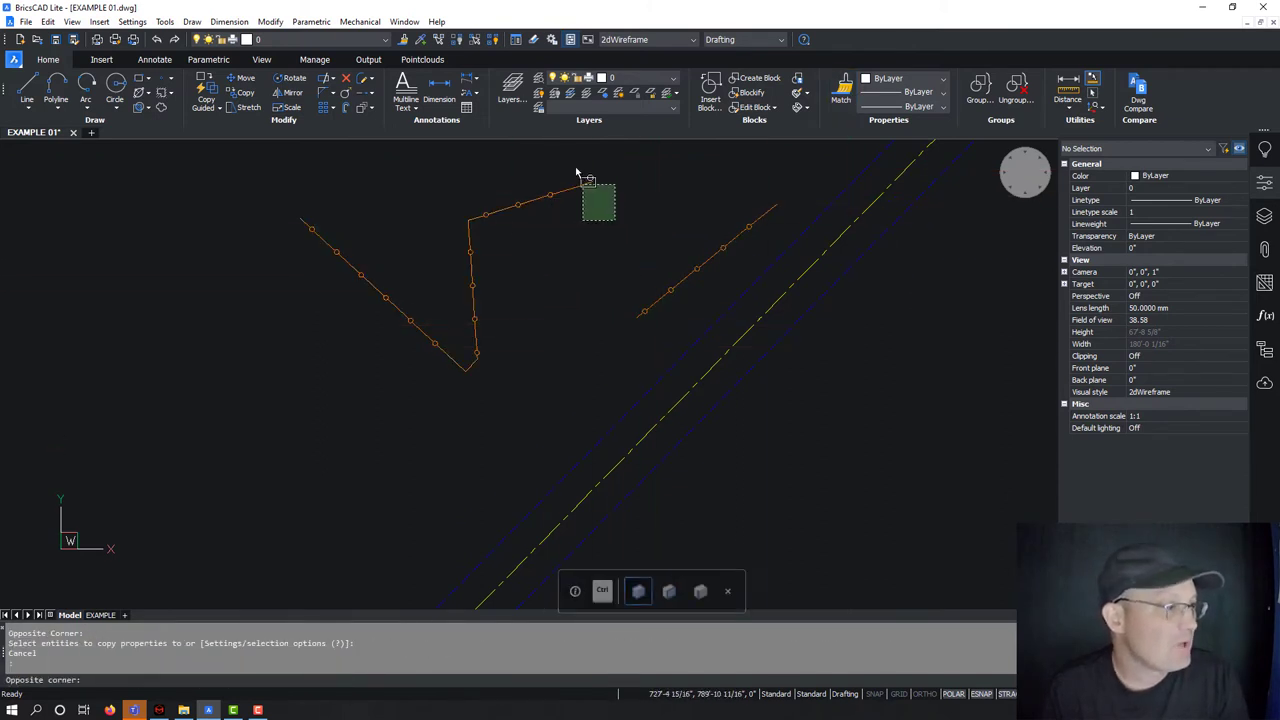
pyautogui.click(583, 184)
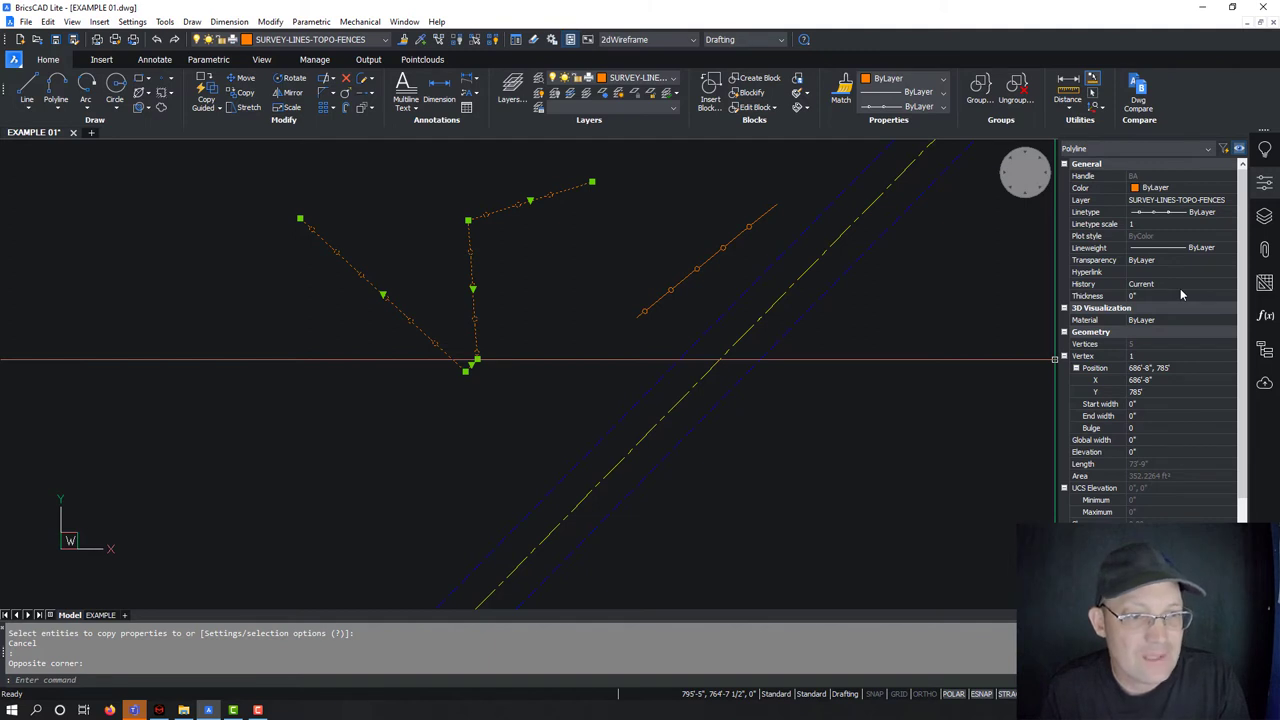
pyautogui.scroll(-1, 1180, 288)
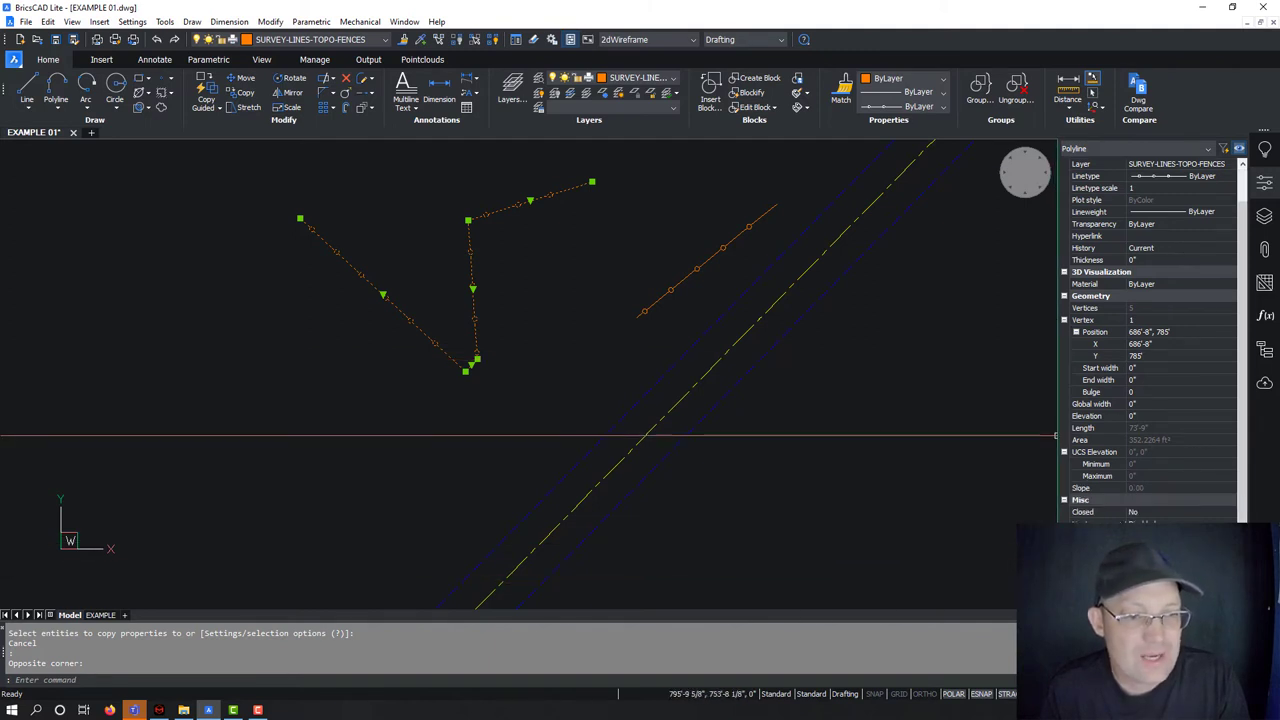
pyautogui.moveTo(1060, 442); pyautogui.dragTo(954, 442)
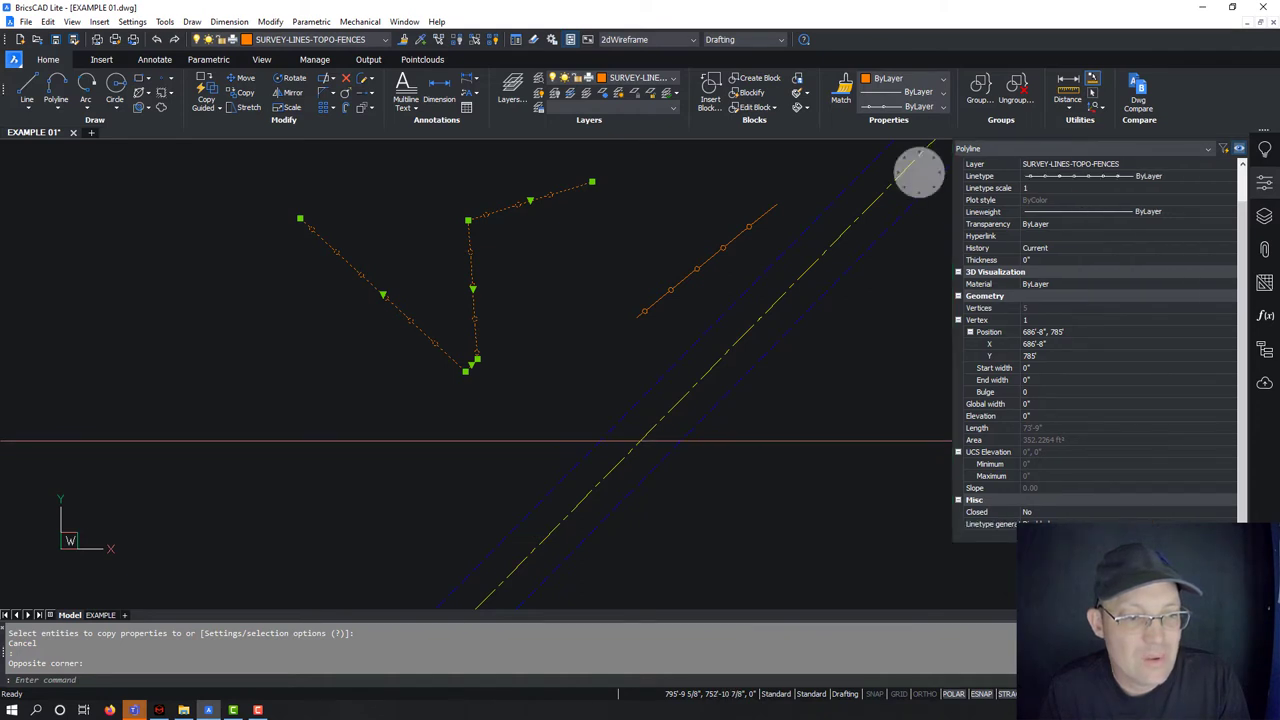
pyautogui.moveTo(1020, 510); pyautogui.dragTo(1068, 507)
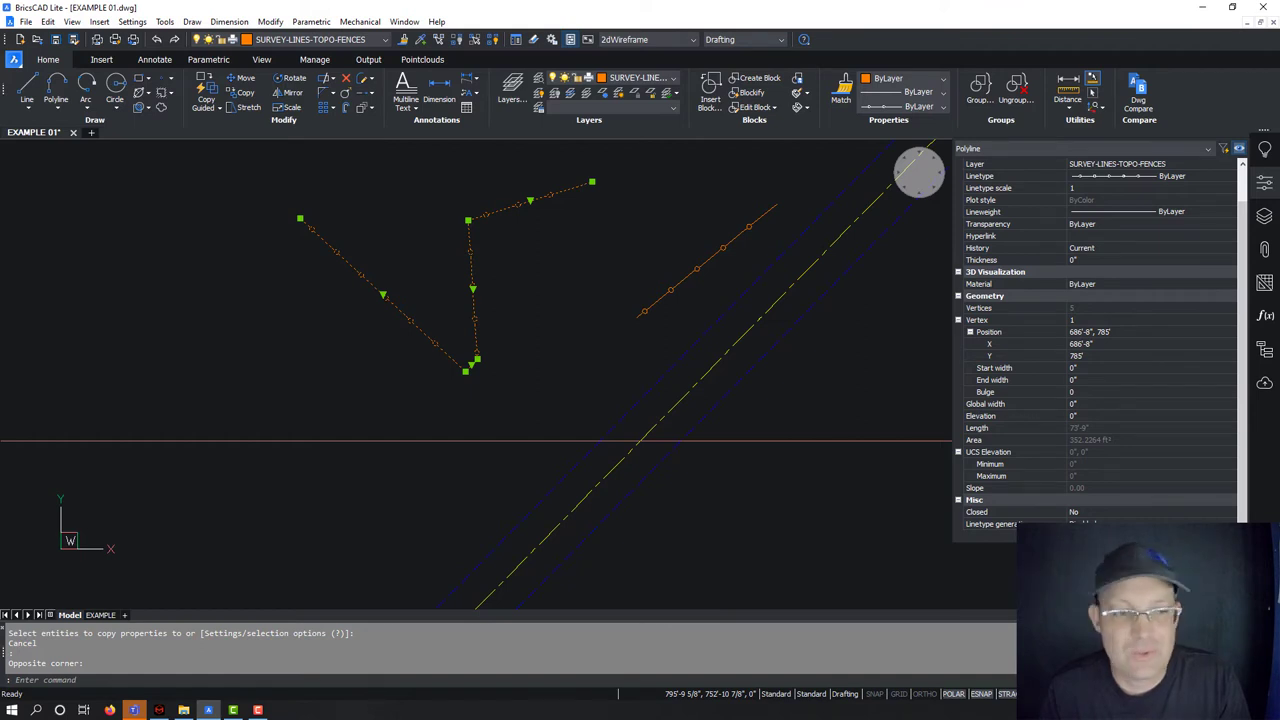
pyautogui.press('Escape')
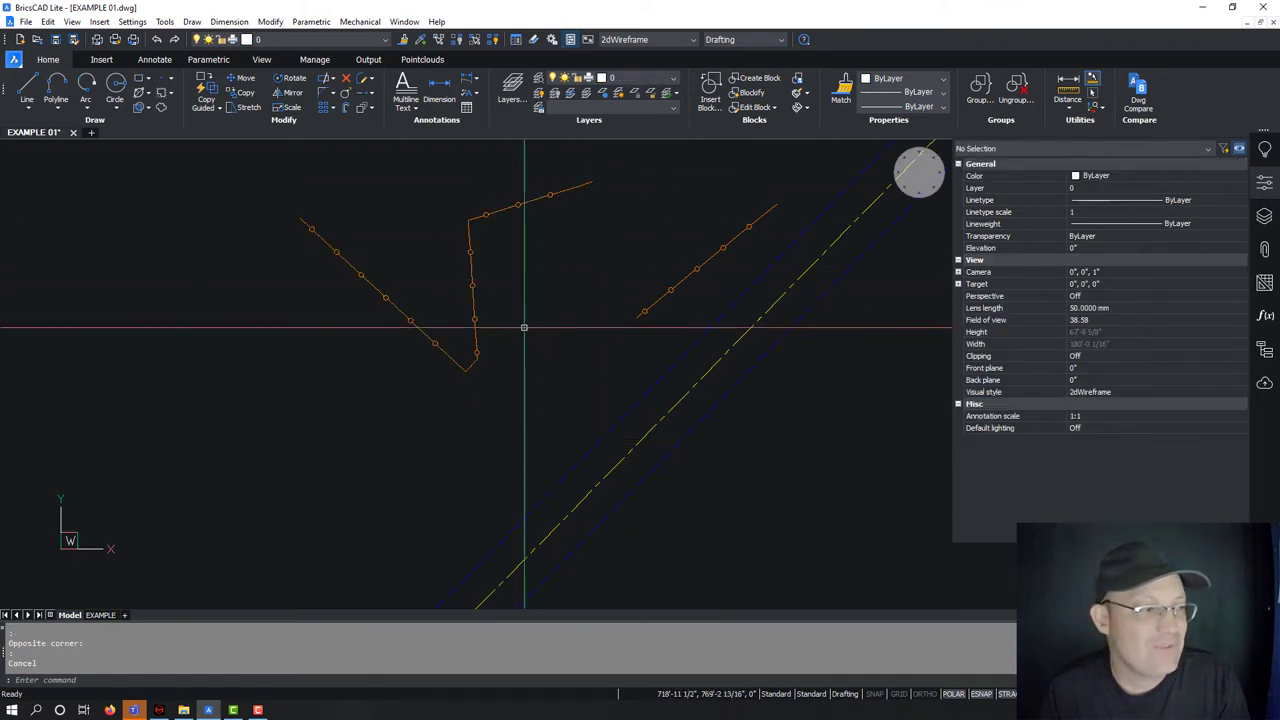
# Examine how the fence symbols fall around the very short segment at the polyline's lowest corner.
pyautogui.scroll(2, 474, 371)
pyautogui.scroll(3, 574, 403)
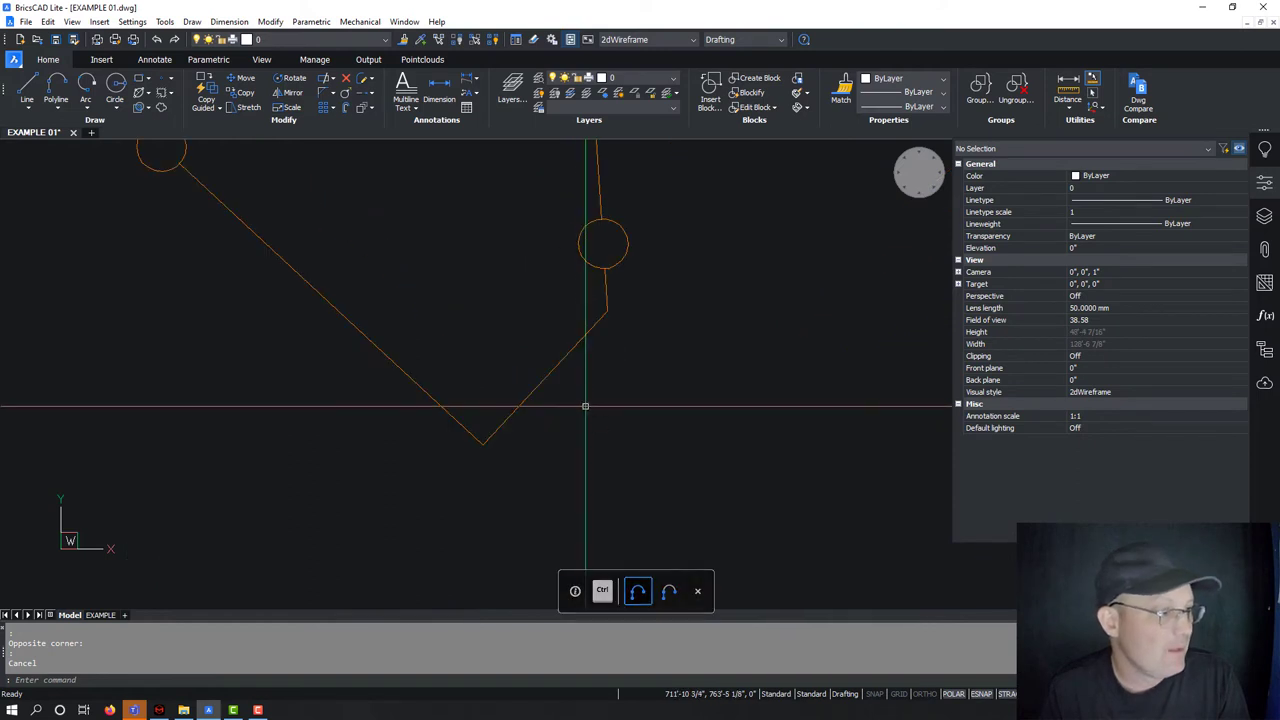
pyautogui.click(526, 337)
pyautogui.scroll(-2, 564, 351)
pyautogui.press('Escape')
pyautogui.scroll(3, 561, 360)
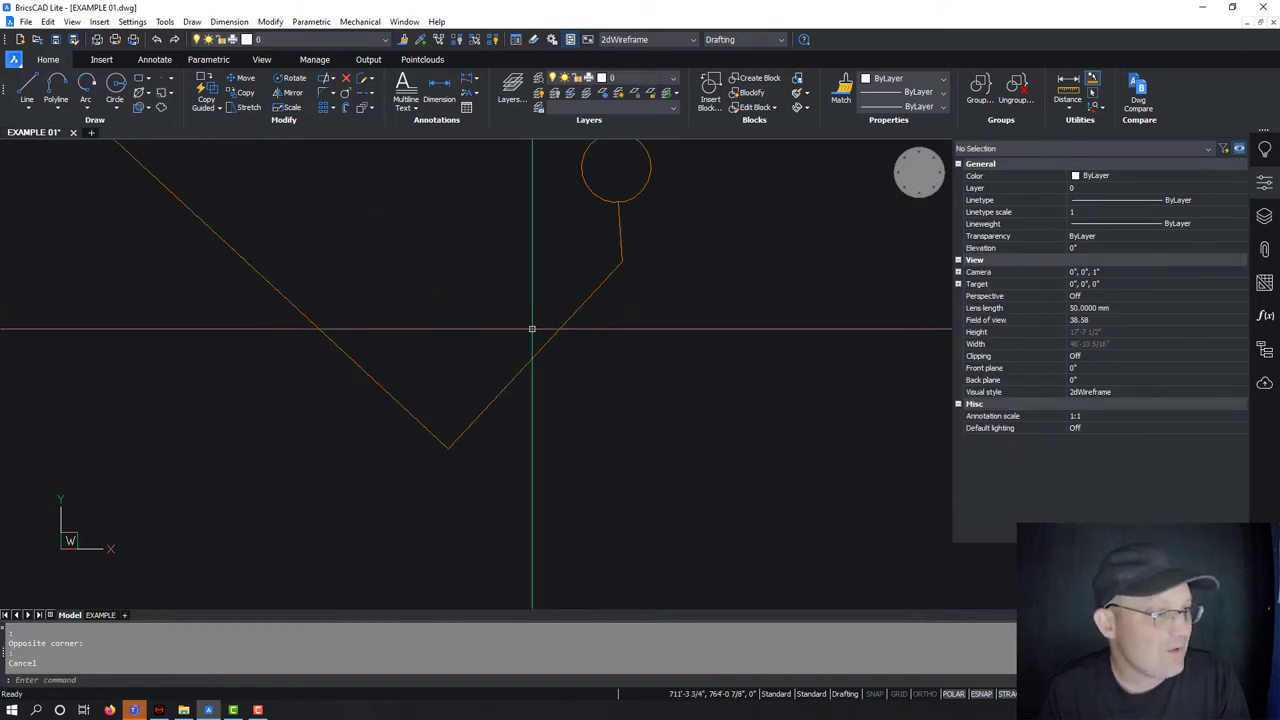
pyautogui.scroll(5, 521, 325)
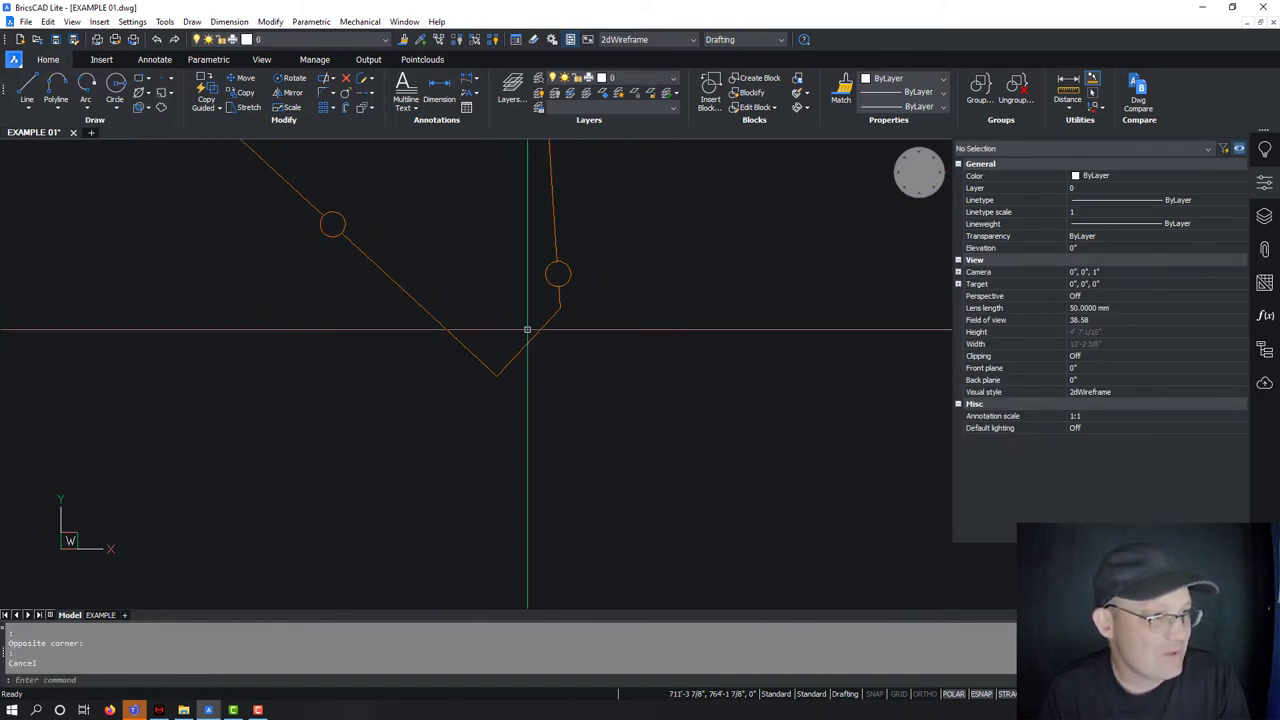
pyautogui.scroll(3, 526, 328)
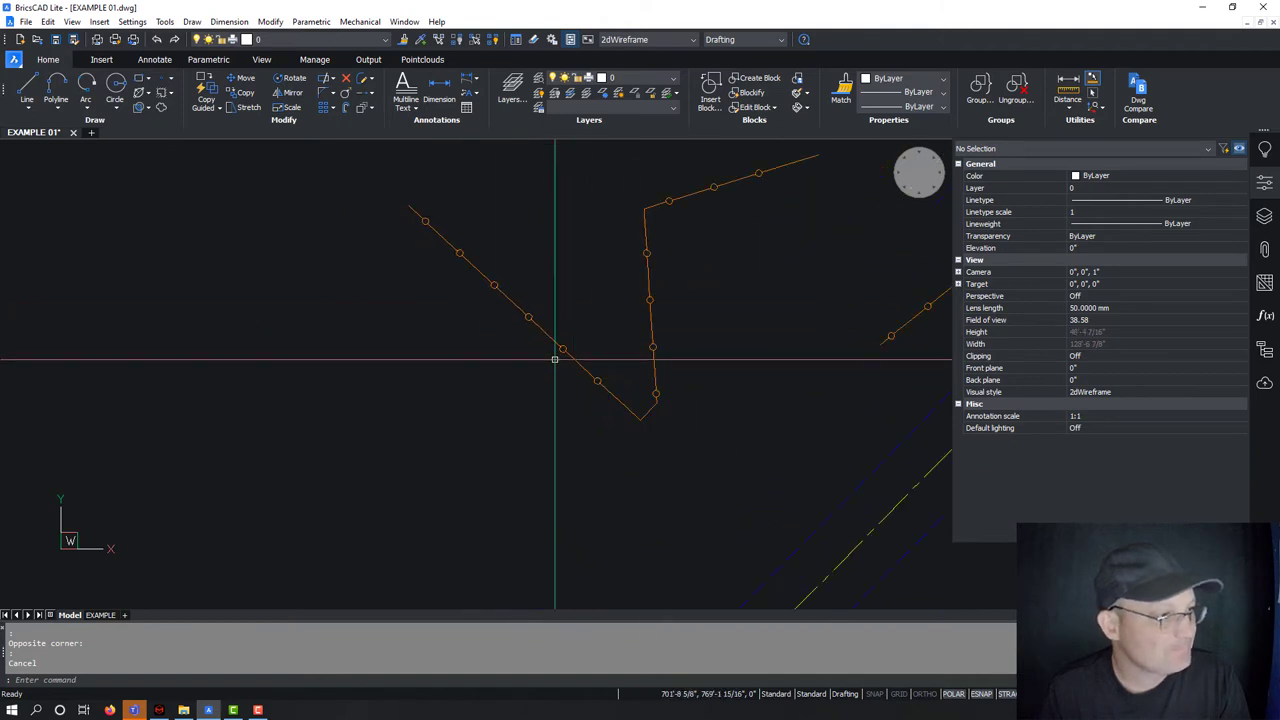
# Stretch both end vertices and the upper corner of the fence polyline inward, leaving only short segments about 14 feet long in total.
pyautogui.click(520, 322)
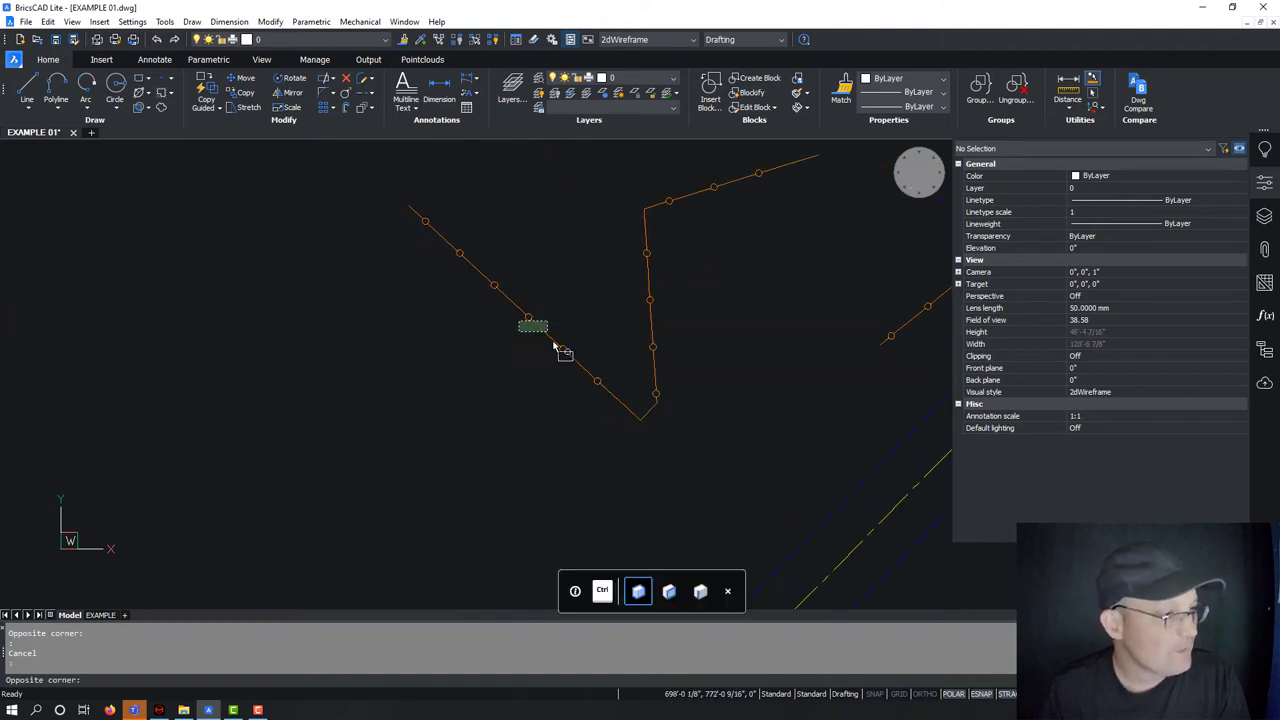
pyautogui.click(468, 268)
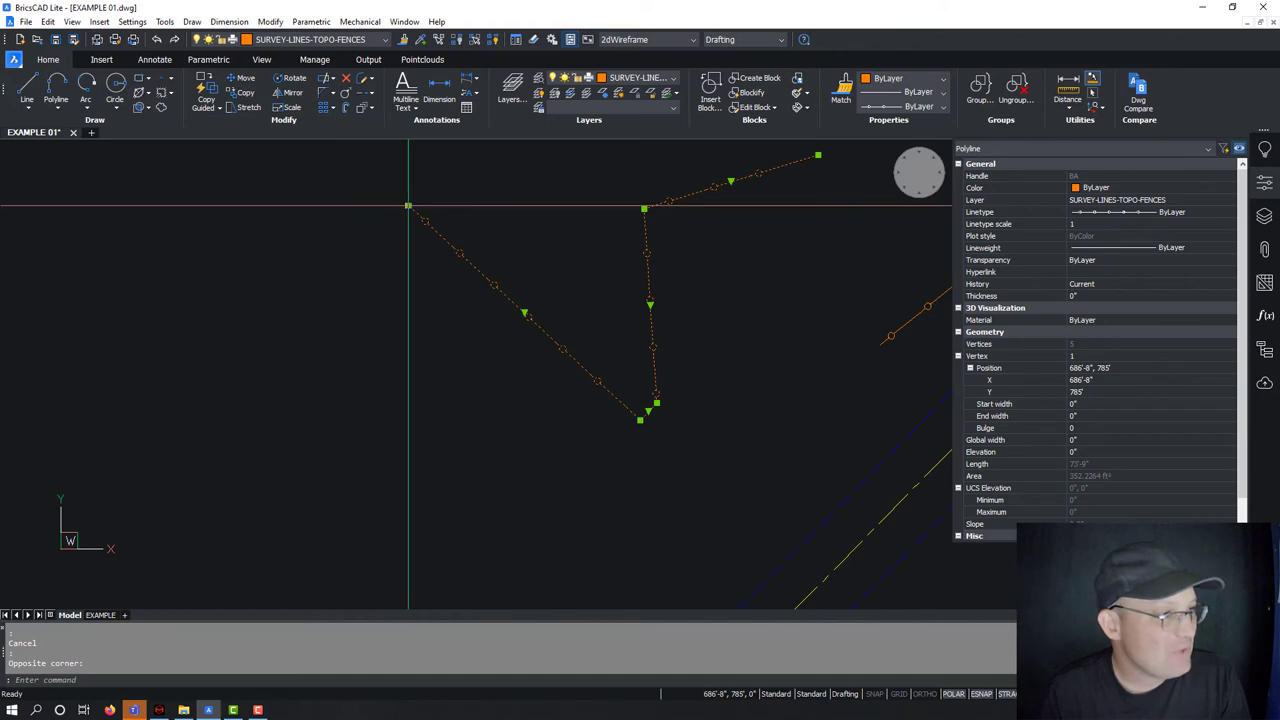
pyautogui.click(408, 207)
pyautogui.click(599, 431)
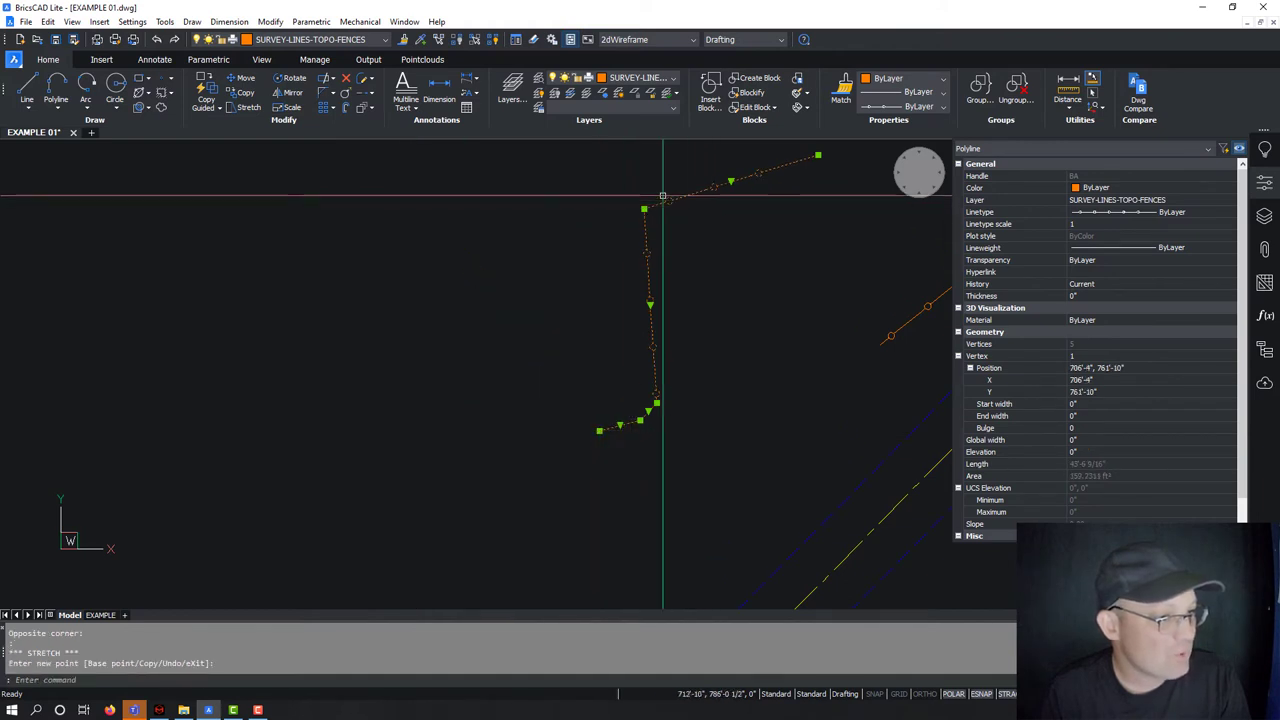
pyautogui.click(643, 208)
pyautogui.click(668, 370)
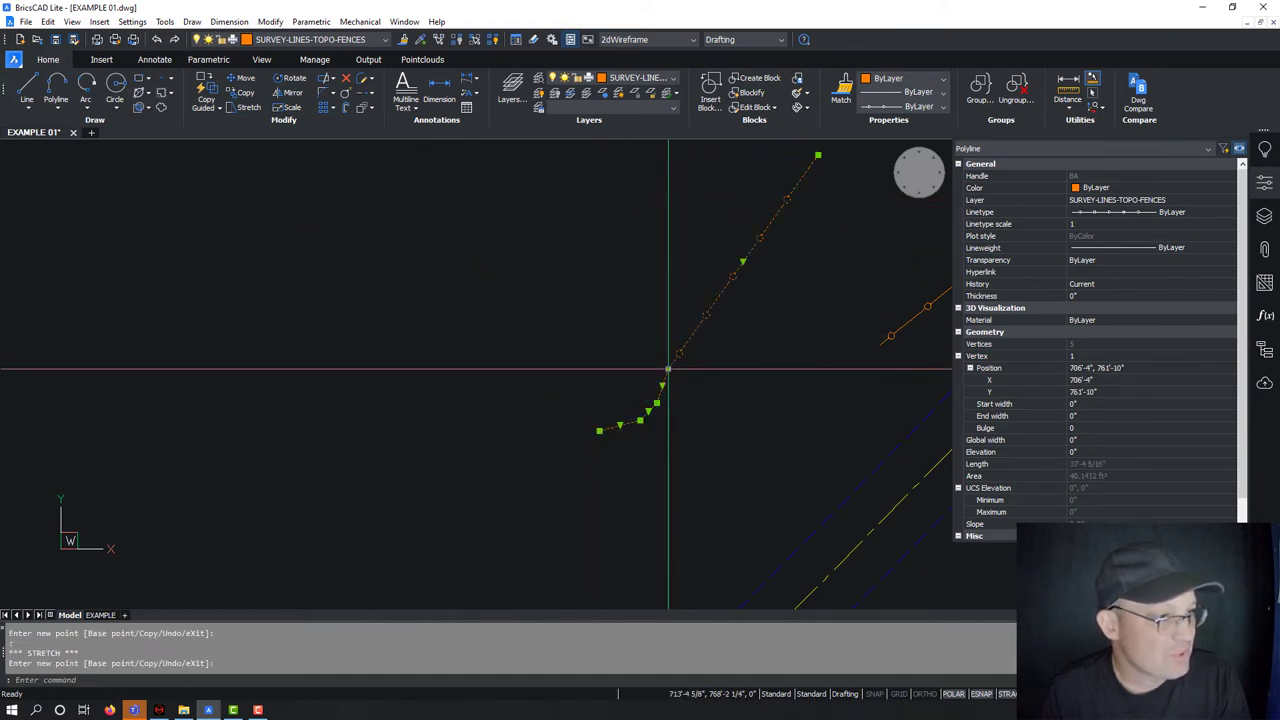
pyautogui.click(818, 157)
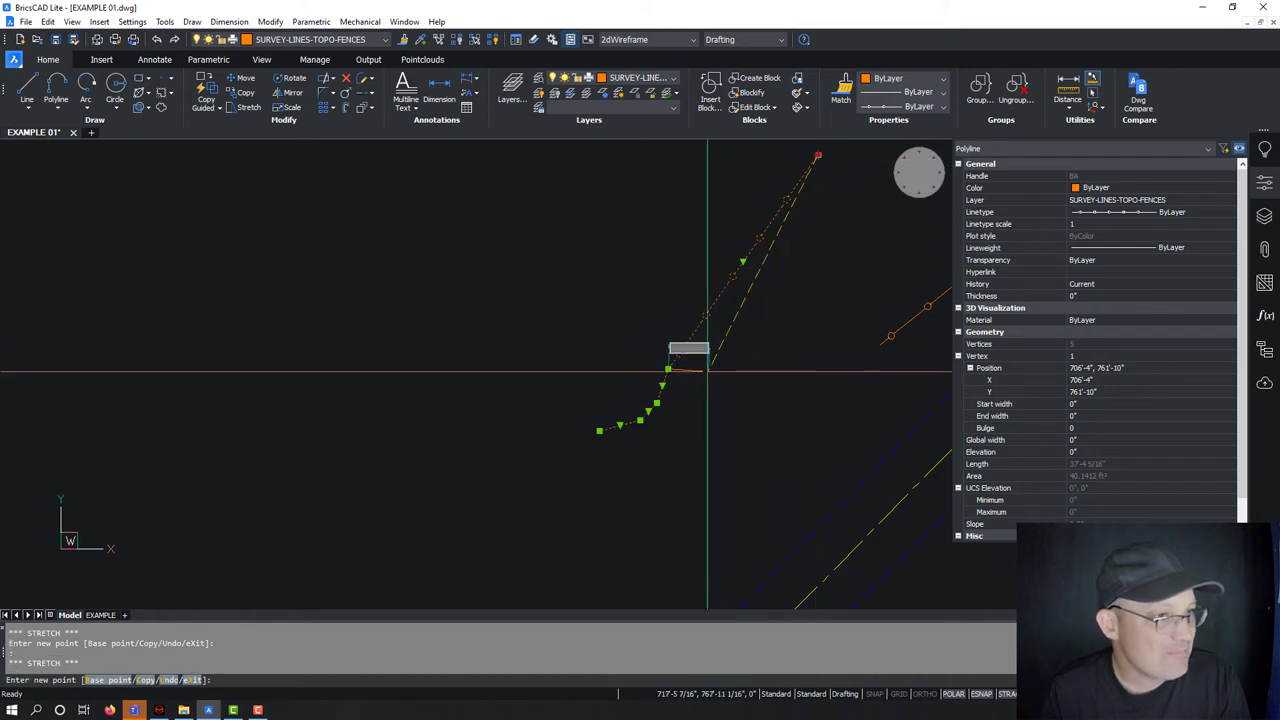
pyautogui.click(709, 372)
pyautogui.press('Escape')
# Enable Linetype generation for the shortened fence polyline.
pyautogui.scroll(1, 669, 430)
pyautogui.scroll(3, 669, 430)
pyautogui.click(711, 486)
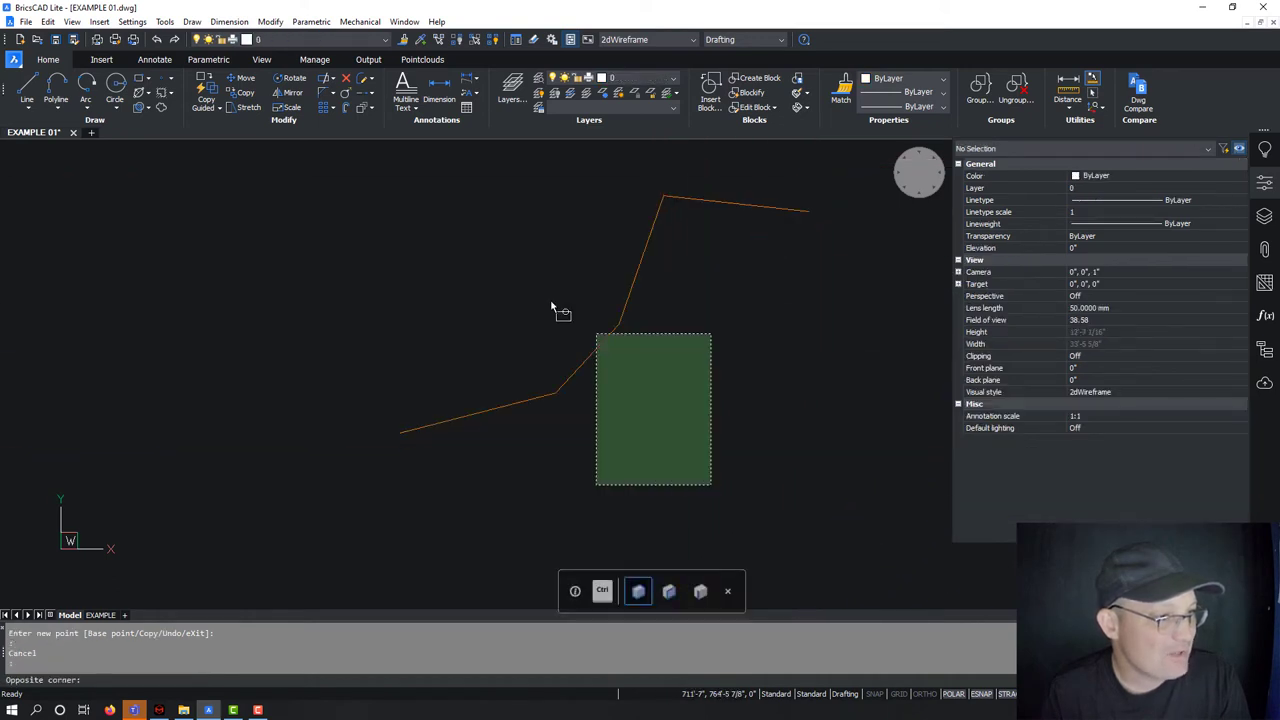
pyautogui.click(557, 309)
pyautogui.press('Escape')
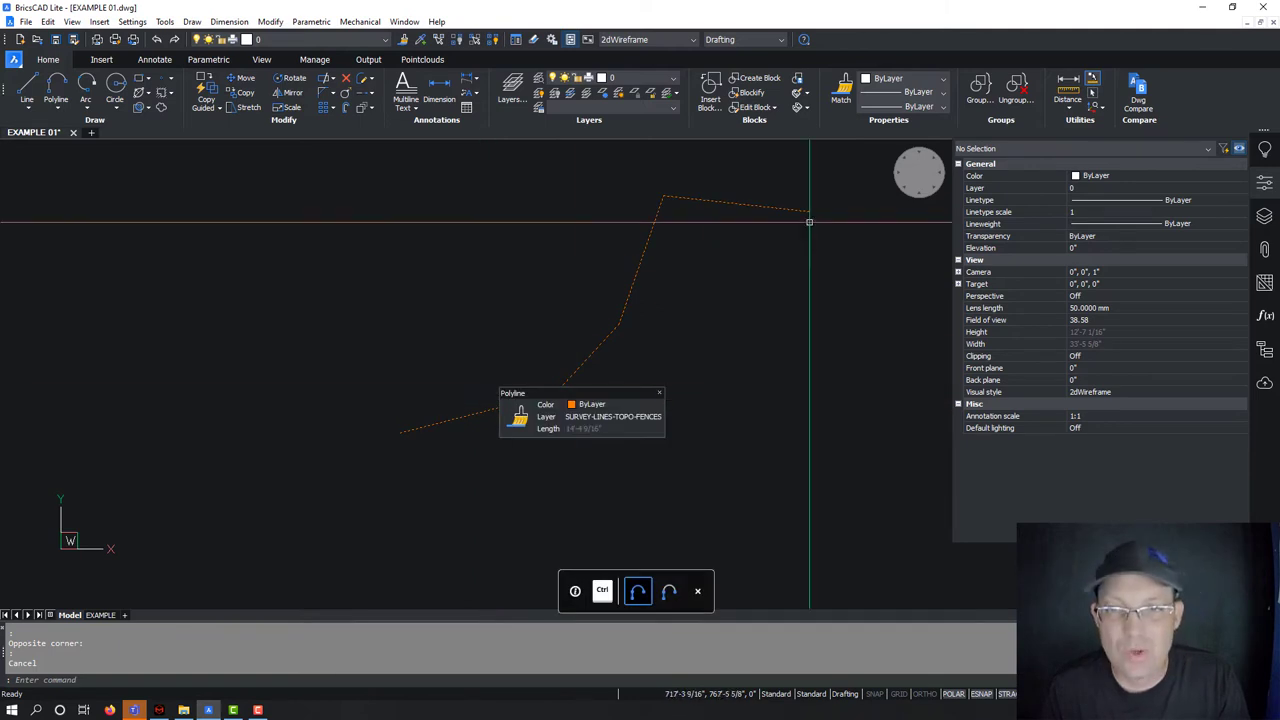
pyautogui.click(731, 434)
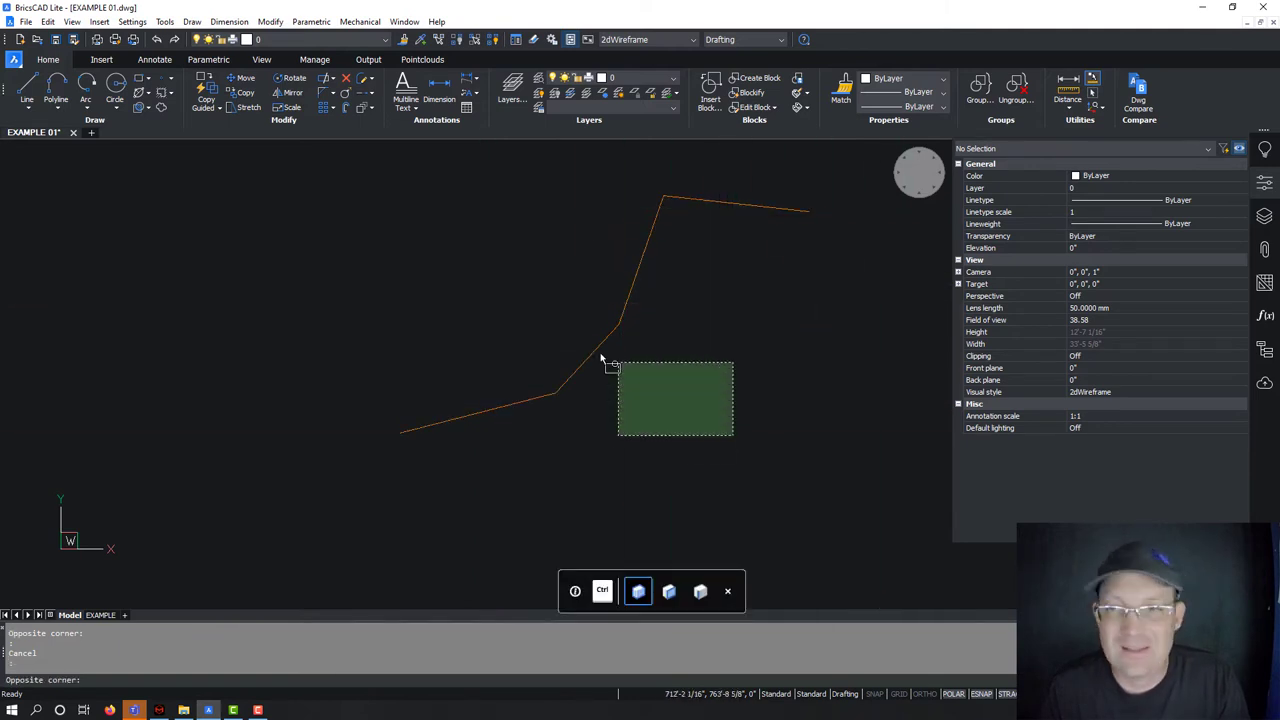
pyautogui.click(603, 358)
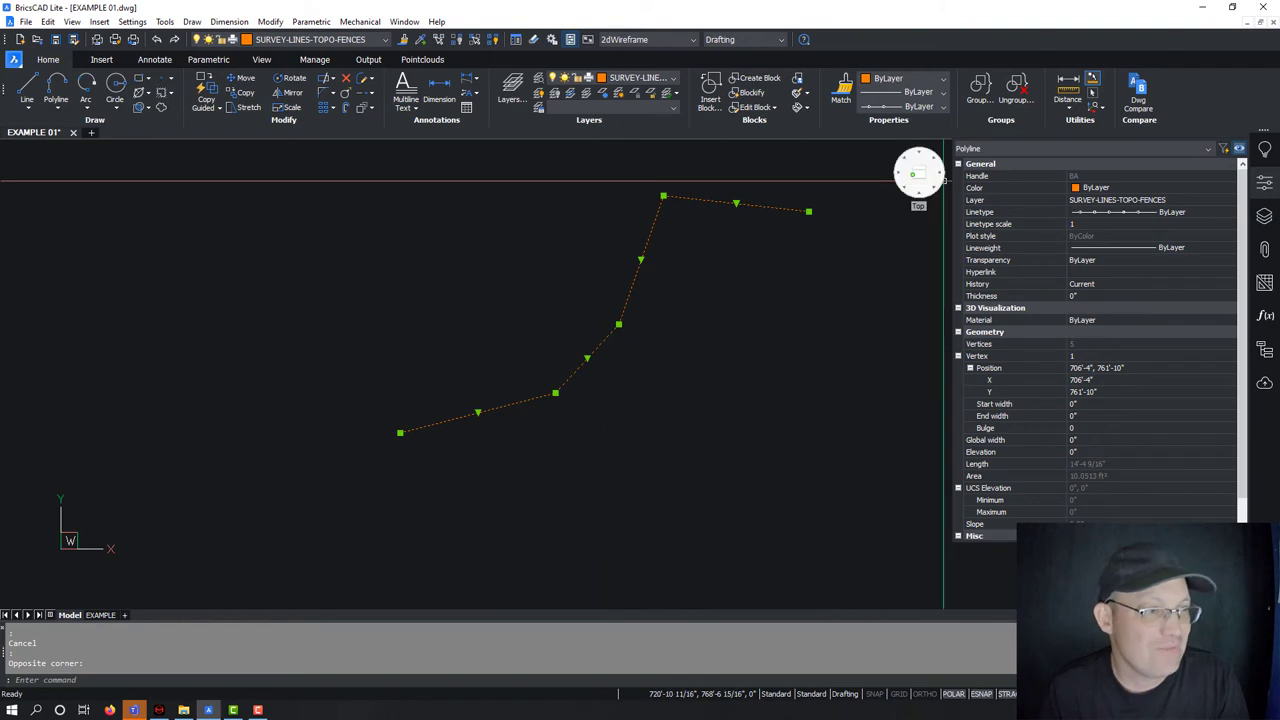
pyautogui.scroll(-1, 1158, 399)
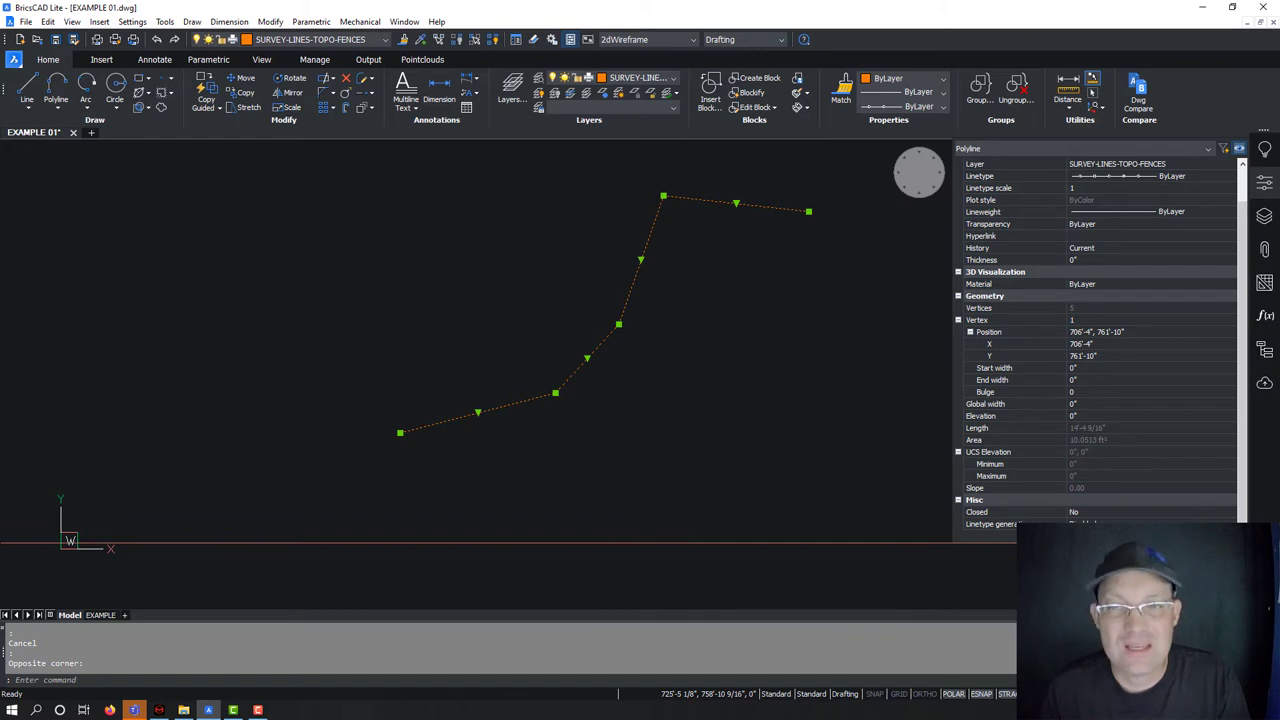
pyautogui.click(990, 524)
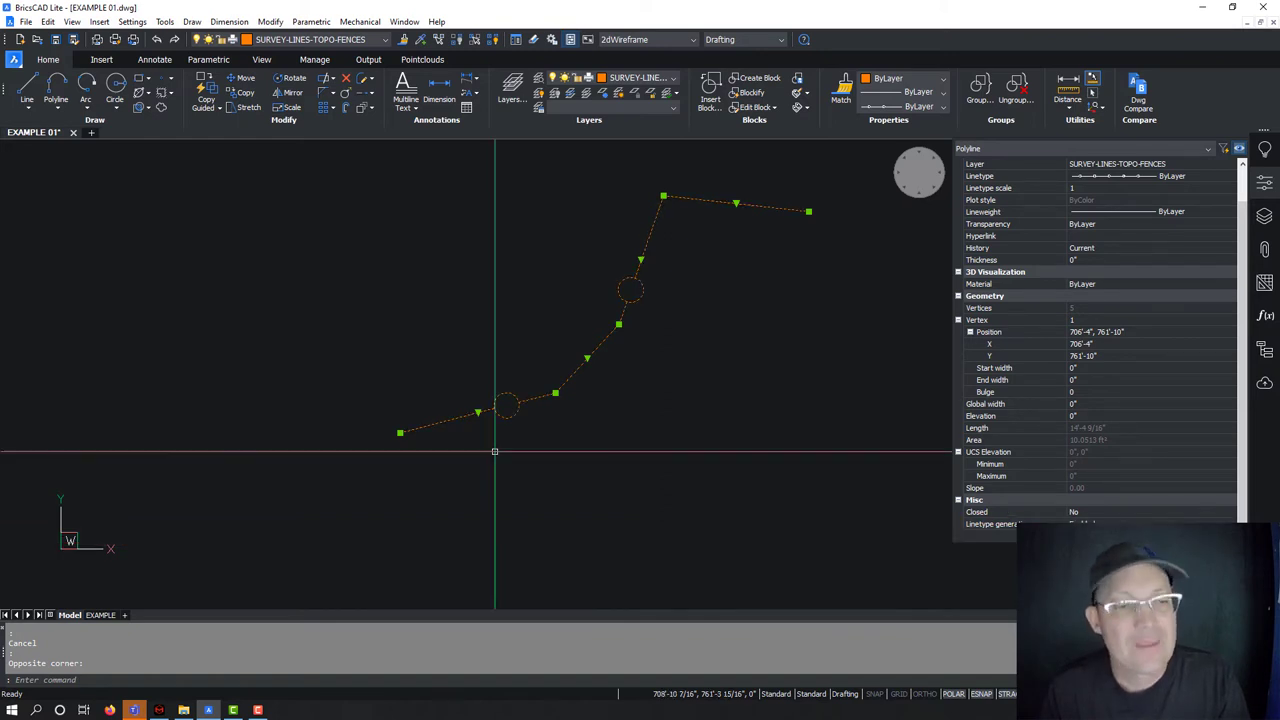
pyautogui.press('Escape')
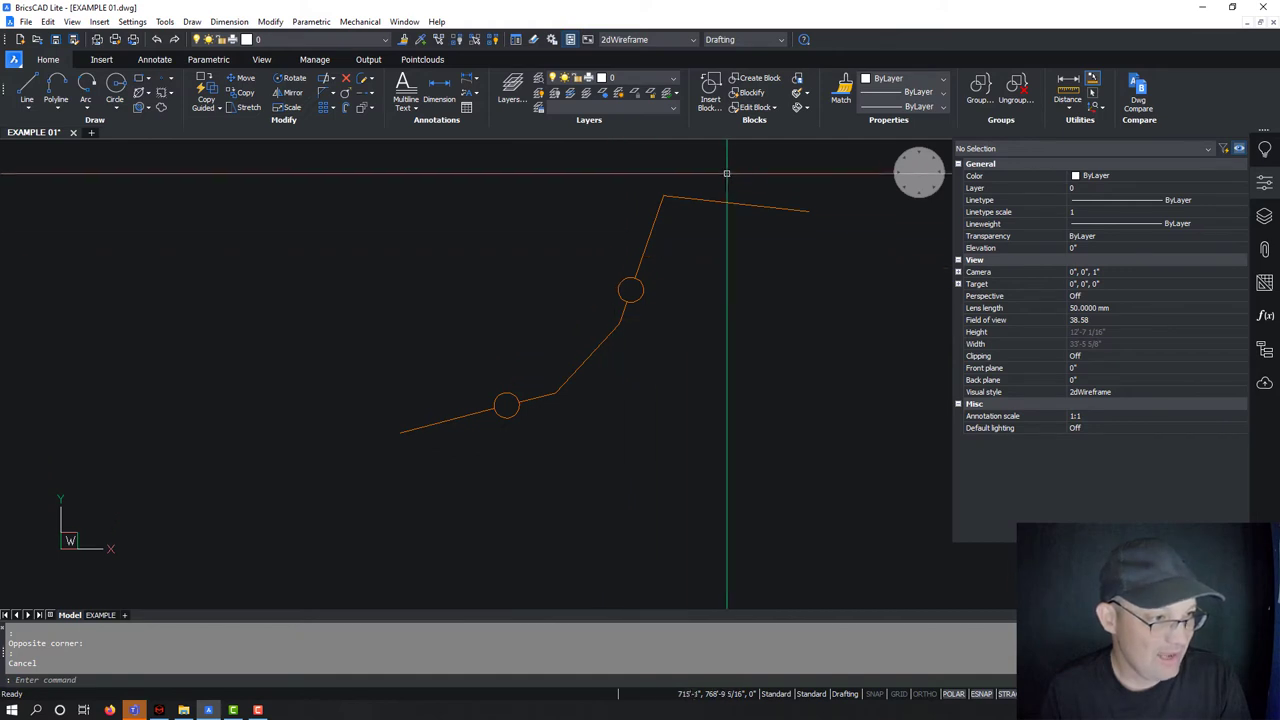
# Compare the shortened fence polyline with the straight fence line, and check the polyline's Linetype generation property.
pyautogui.scroll(-5, 614, 300)
pyautogui.keyDown('shift'); pyautogui.moveTo(535, 351); pyautogui.dragTo(669, 286, button='middle'); pyautogui.keyUp('shift')
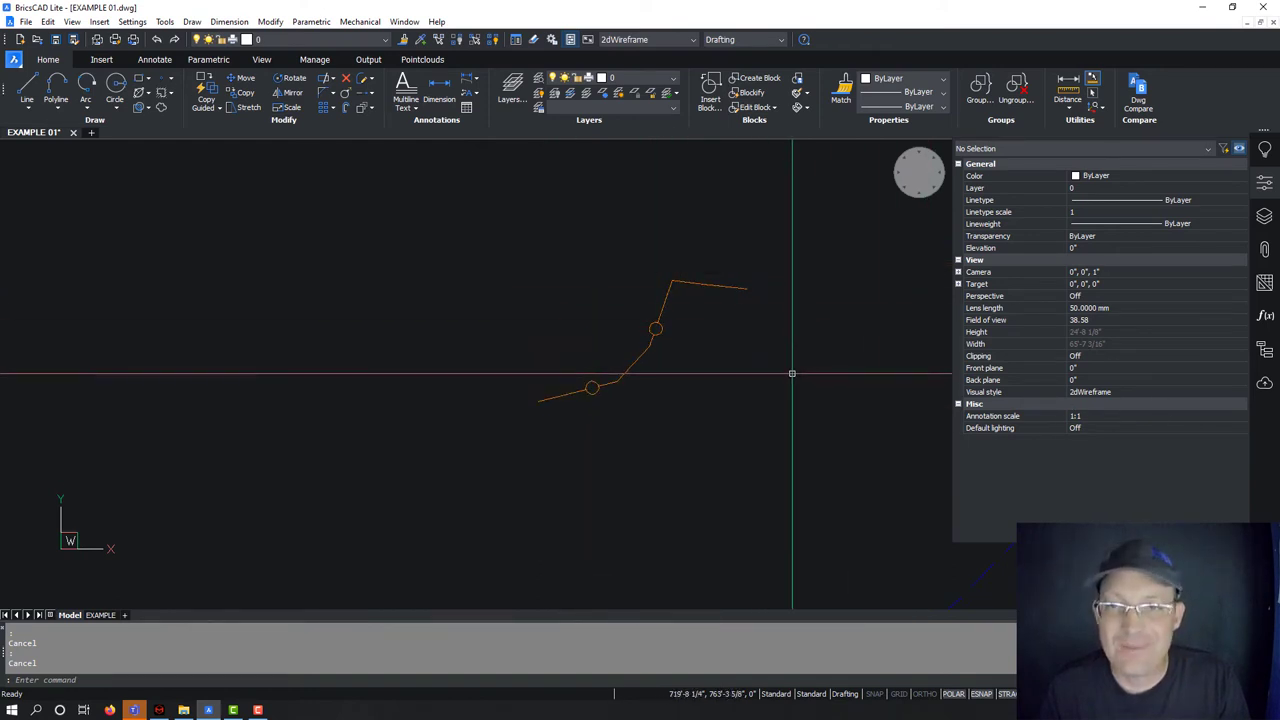
pyautogui.scroll(-5, 806, 323)
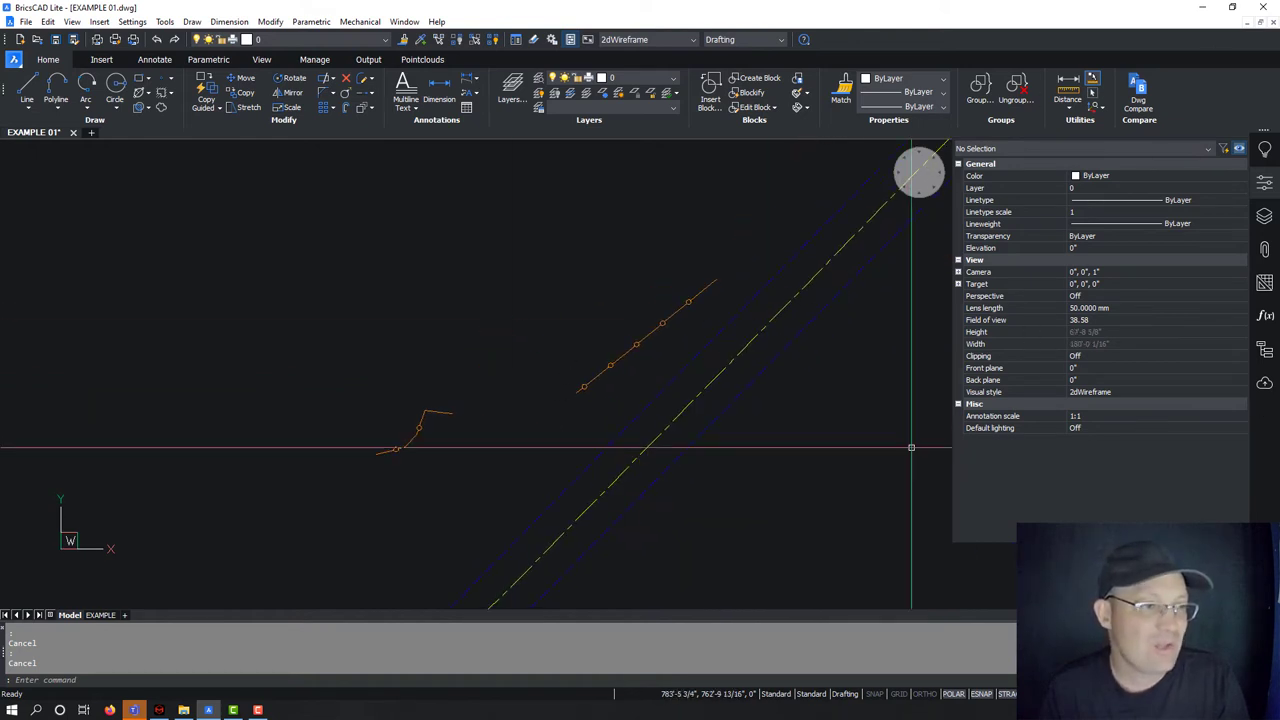
pyautogui.scroll(-2, 463, 314)
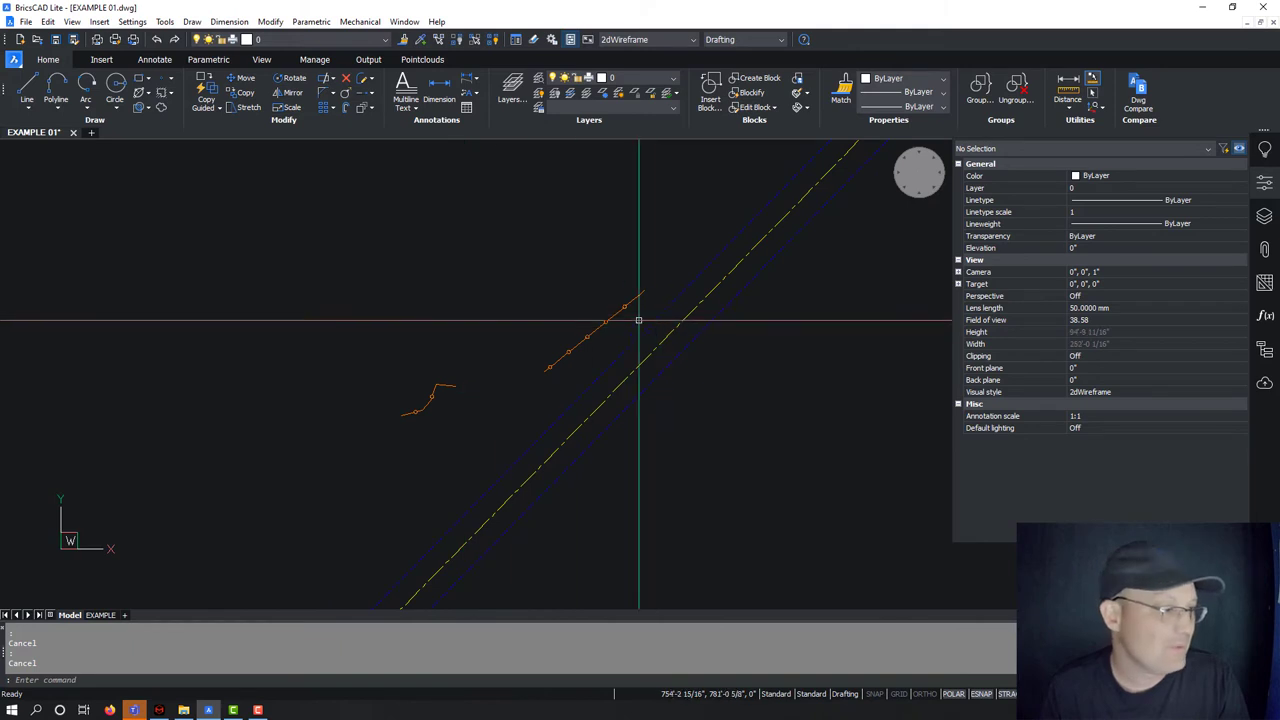
pyautogui.moveTo(638, 320); pyautogui.dragTo(798, 242, button='middle')
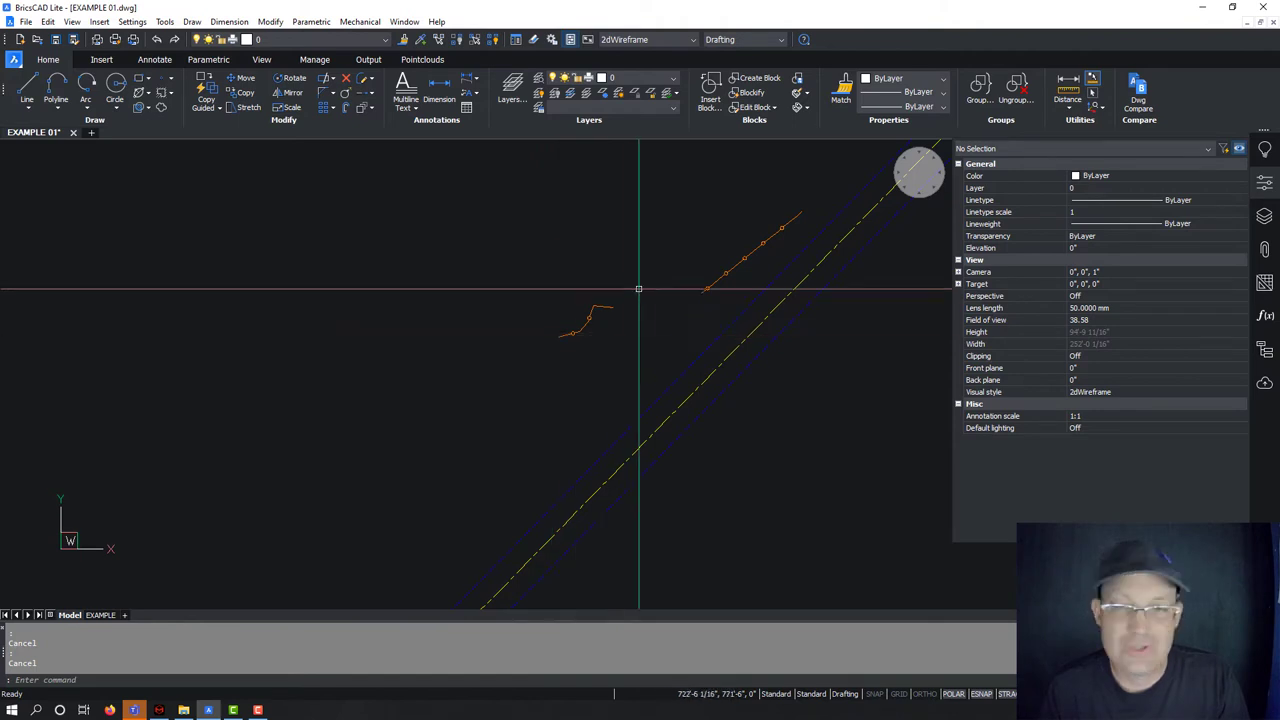
pyautogui.scroll(6, 606, 306)
pyautogui.click(555, 336)
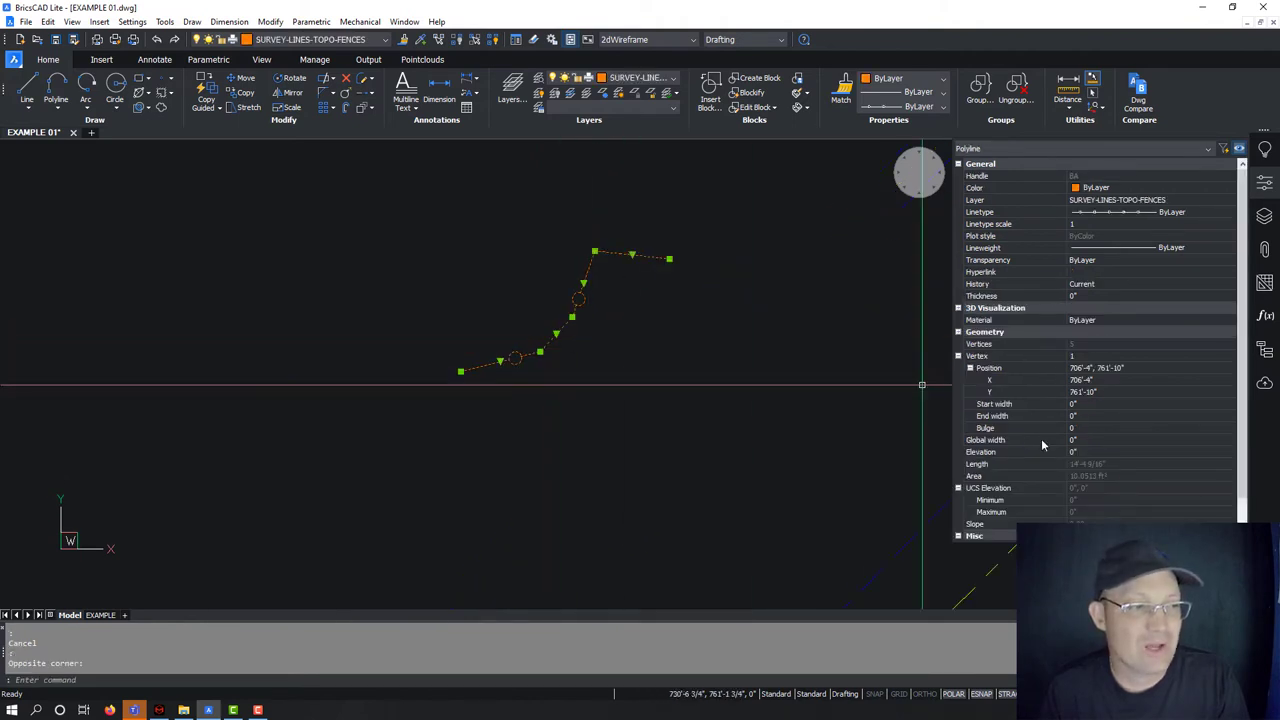
pyautogui.scroll(-1, 1145, 465)
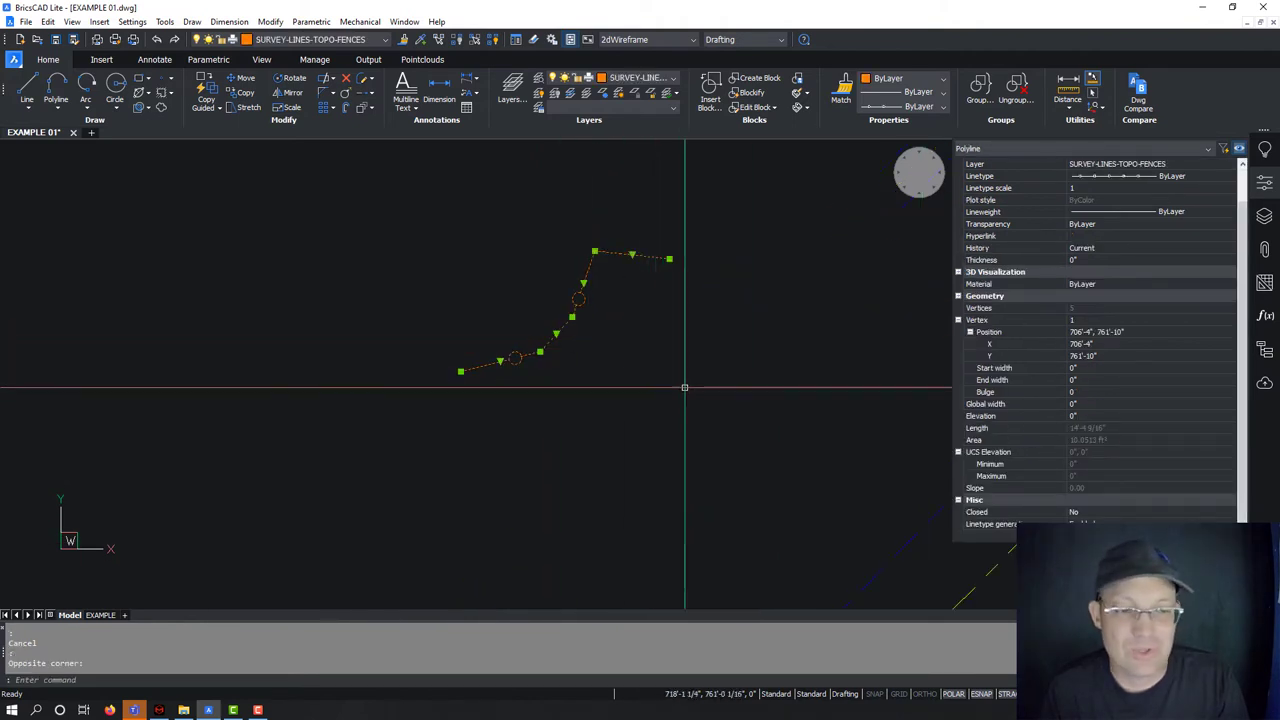
# Examine the orange polylines, the blue thalweg polyline and the monument callouts in the drawing.
pyautogui.scroll(-5, 686, 386)
pyautogui.press('Escape')
pyautogui.scroll(-3, 620, 358)
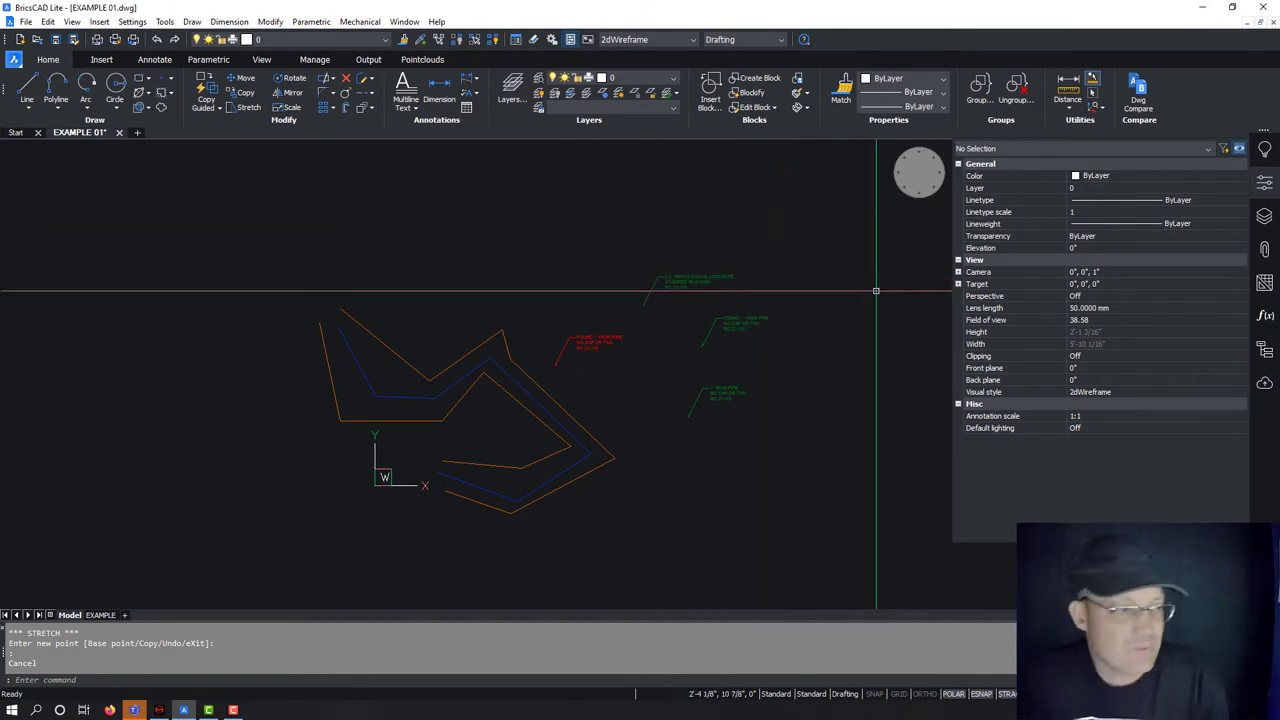
pyautogui.moveTo(829, 477)
pyautogui.mouseDown(button='middle')
pyautogui.moveTo(883, 449)
pyautogui.moveTo(774, 471)
pyautogui.mouseUp(button='middle')
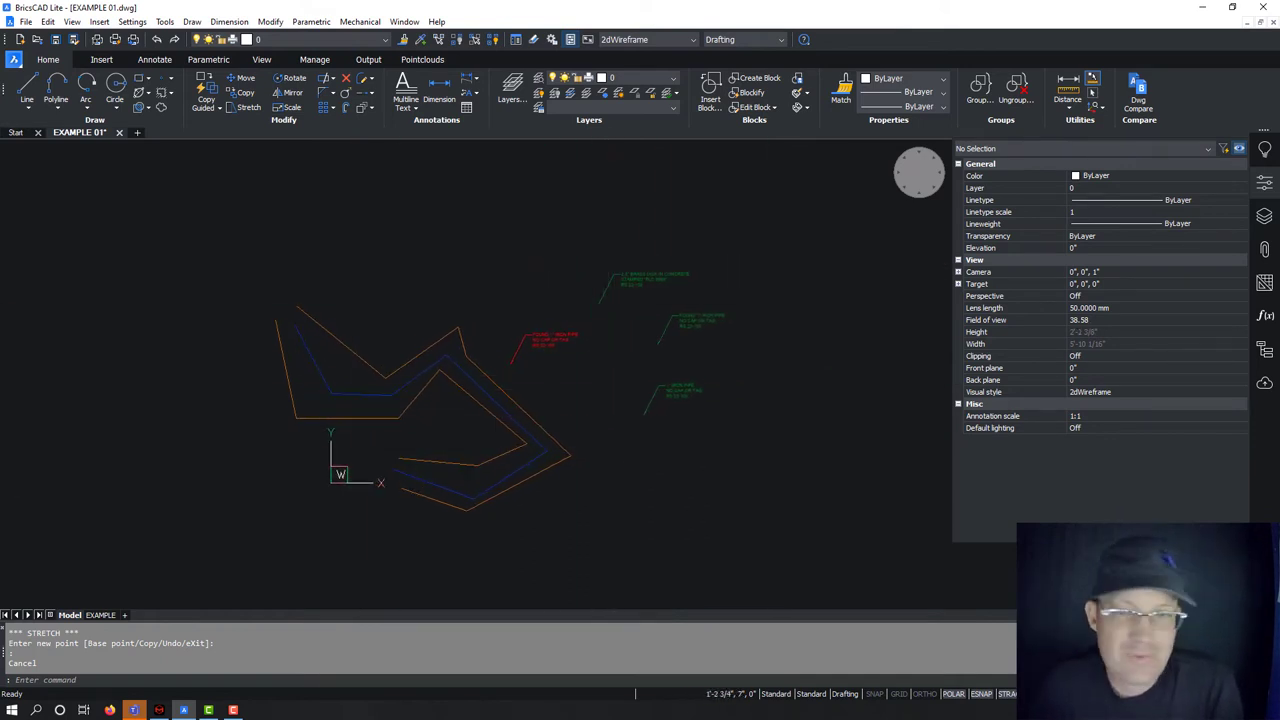
pyautogui.moveTo(589, 340); pyautogui.dragTo(532, 337, button='middle')
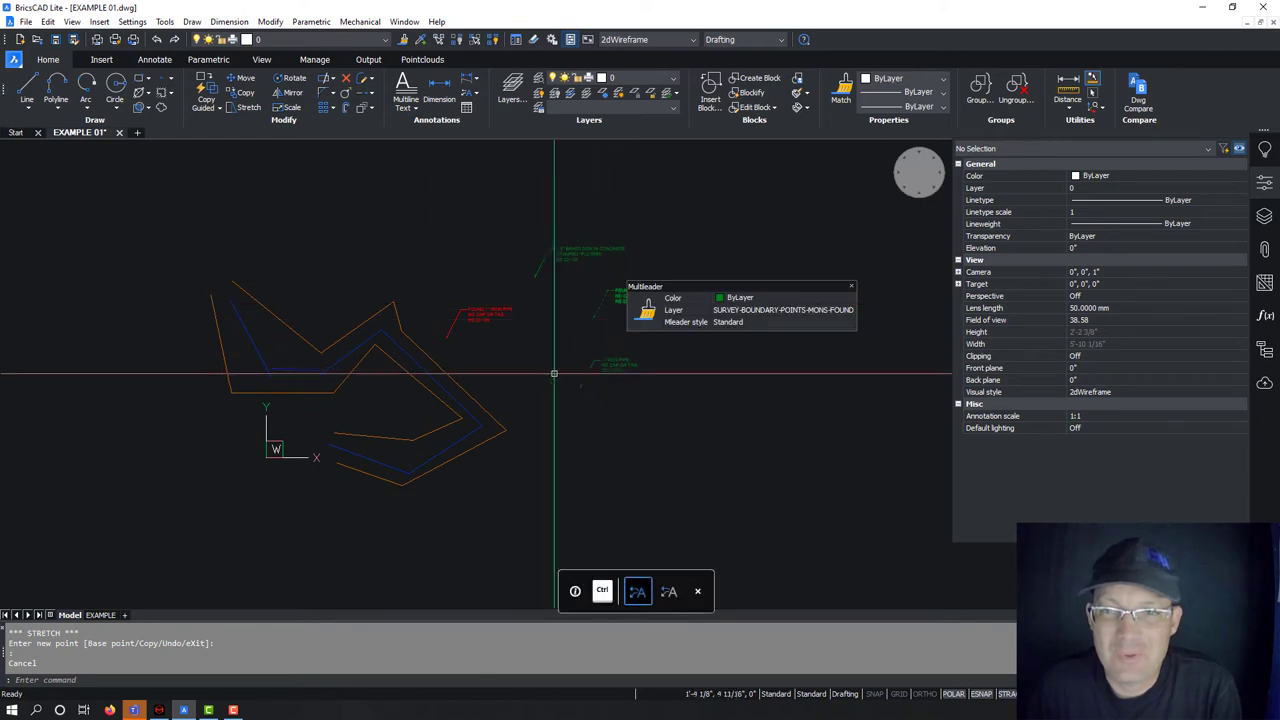
pyautogui.moveTo(531, 394)
pyautogui.mouseDown(button='middle')
pyautogui.moveTo(608, 391)
pyautogui.moveTo(648, 337)
pyautogui.moveTo(723, 371)
pyautogui.moveTo(691, 386)
pyautogui.mouseUp(button='middle')
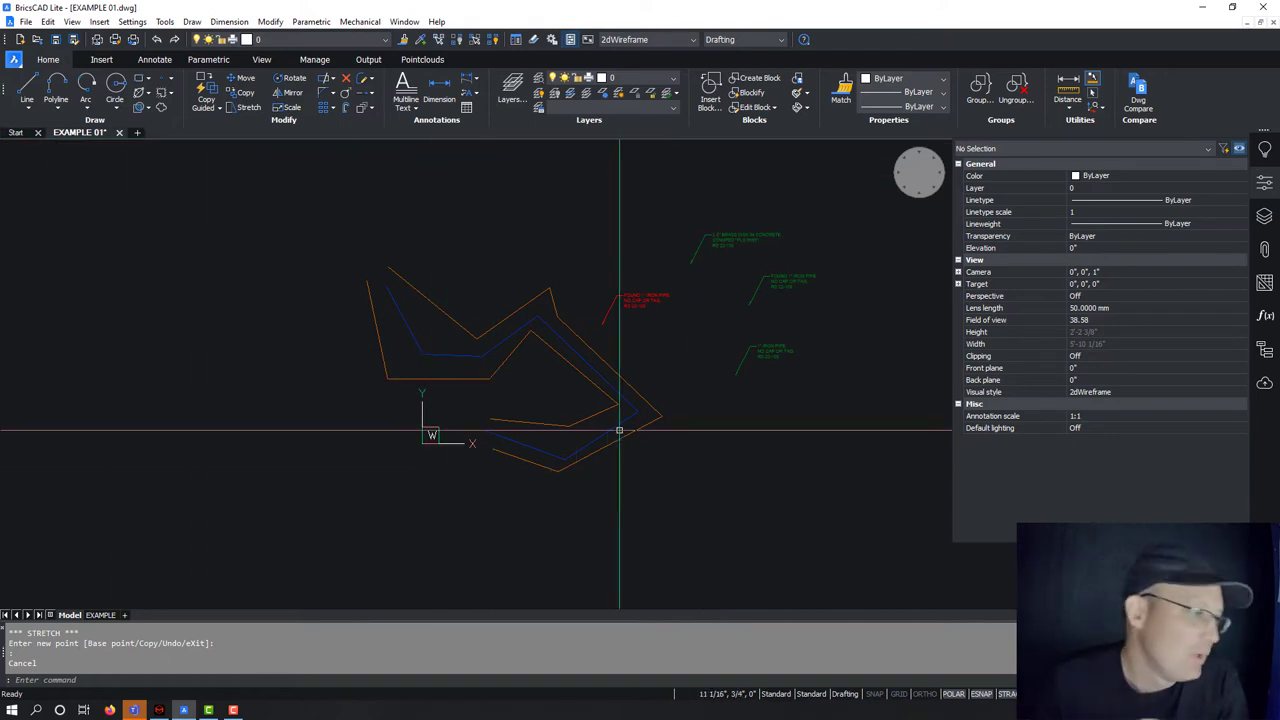
pyautogui.moveTo(608, 416)
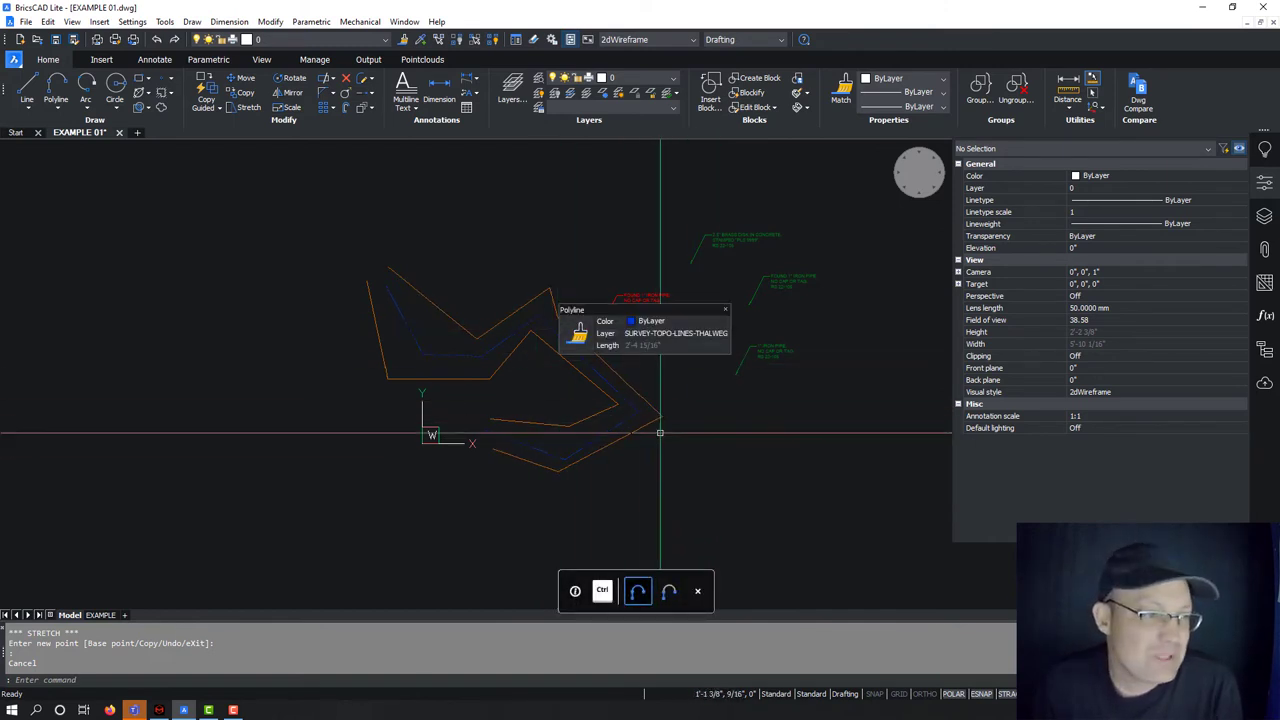
pyautogui.moveTo(687, 479); pyautogui.dragTo(645, 461, button='middle')
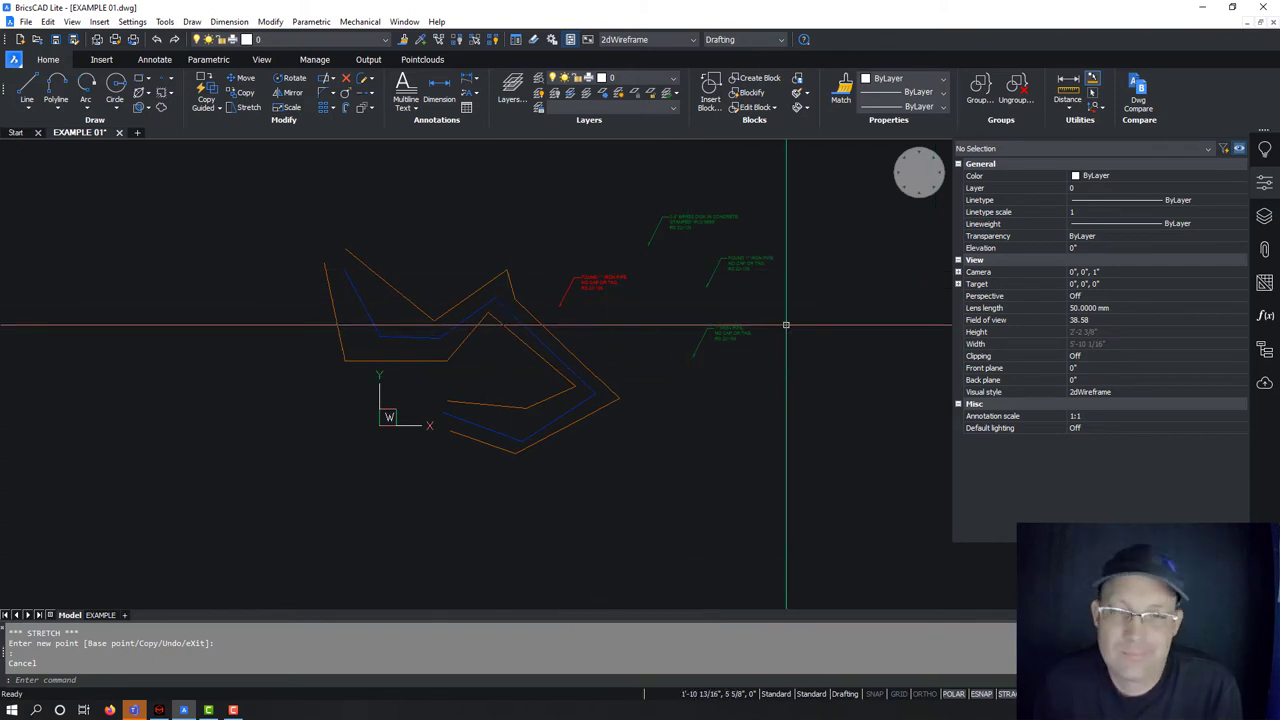
pyautogui.moveTo(667, 318)
pyautogui.mouseDown(button='middle')
pyautogui.moveTo(620, 346)
pyautogui.moveTo(657, 309)
pyautogui.mouseUp(button='middle')
# Move the two orange polylines and the blue thalweg polyline away from the monument callouts, into empty space on their far side.
pyautogui.moveTo(514, 414); pyautogui.dragTo(836, 417, button='middle')
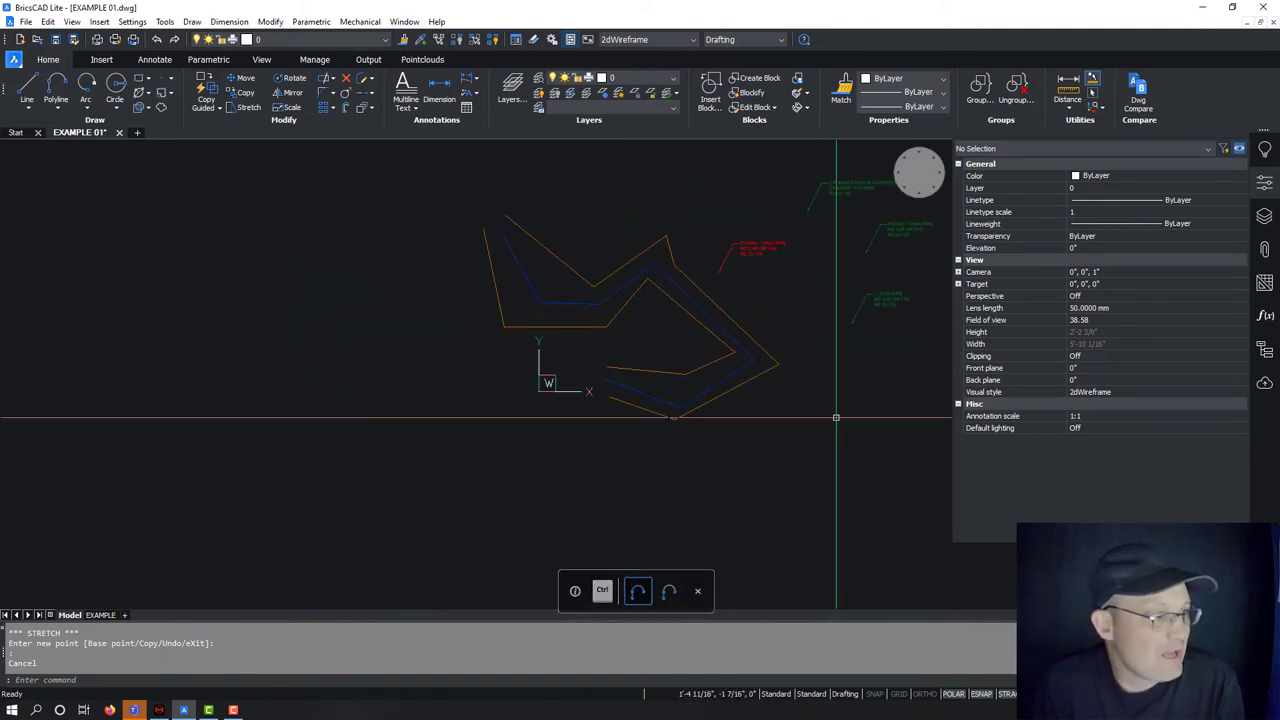
pyautogui.write('m')
pyautogui.press('Return')
pyautogui.click(766, 443)
pyautogui.click(651, 349)
pyautogui.press('Return')
pyautogui.click(718, 384)
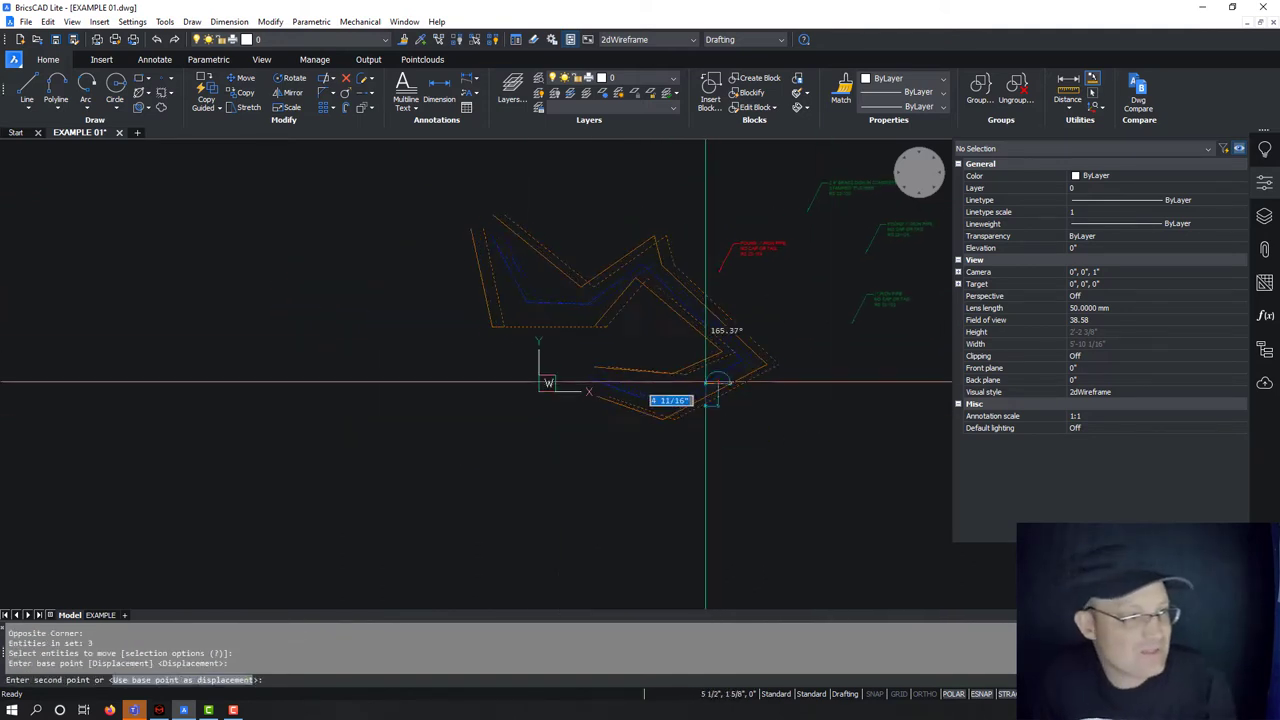
pyautogui.press('Escape')
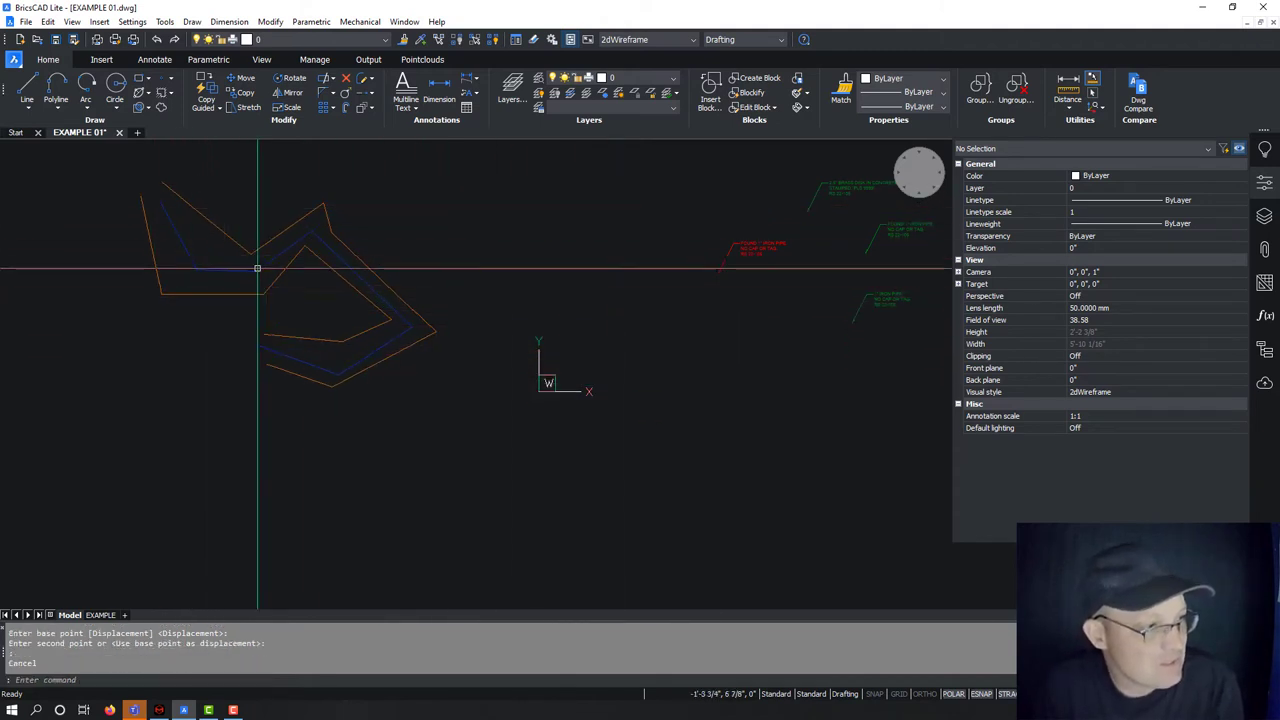
# Place points just beyond the arrow tips of the red iron pipe callout and the brass disk callout.
pyautogui.moveTo(708, 257); pyautogui.dragTo(528, 320, button='middle')
pyautogui.scroll(3, 714, 277)
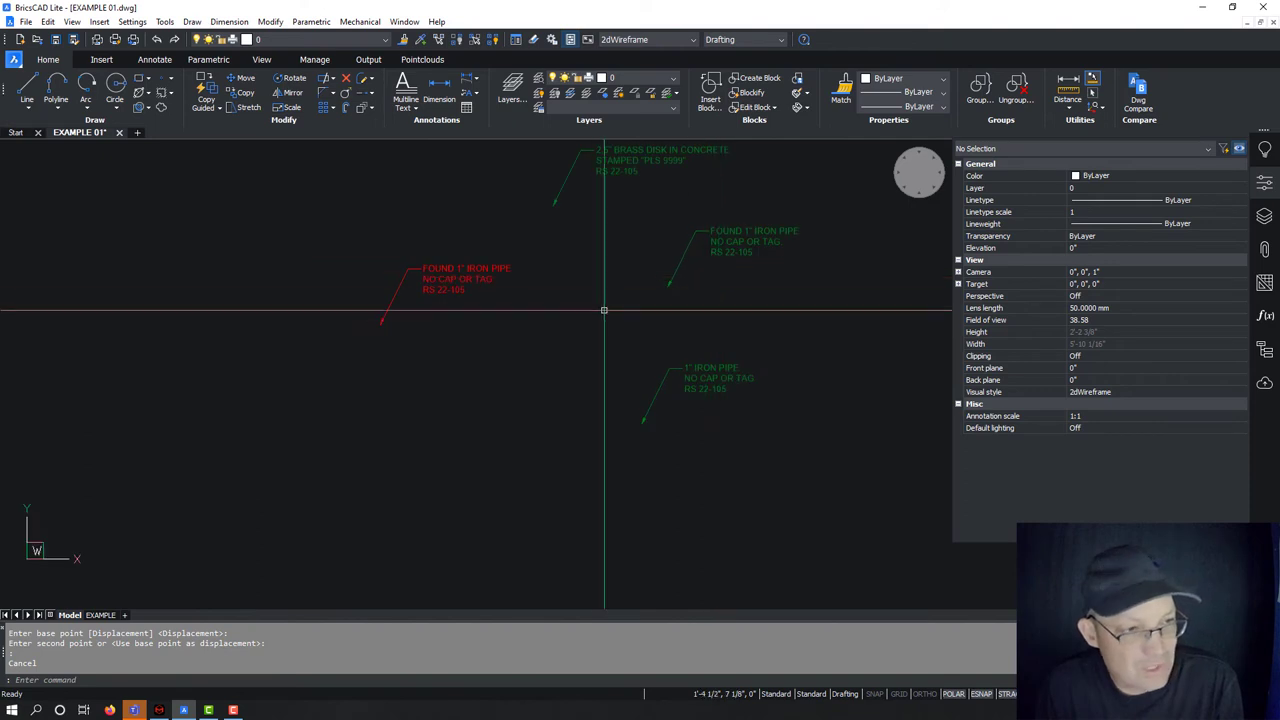
pyautogui.scroll(-3, 526, 289)
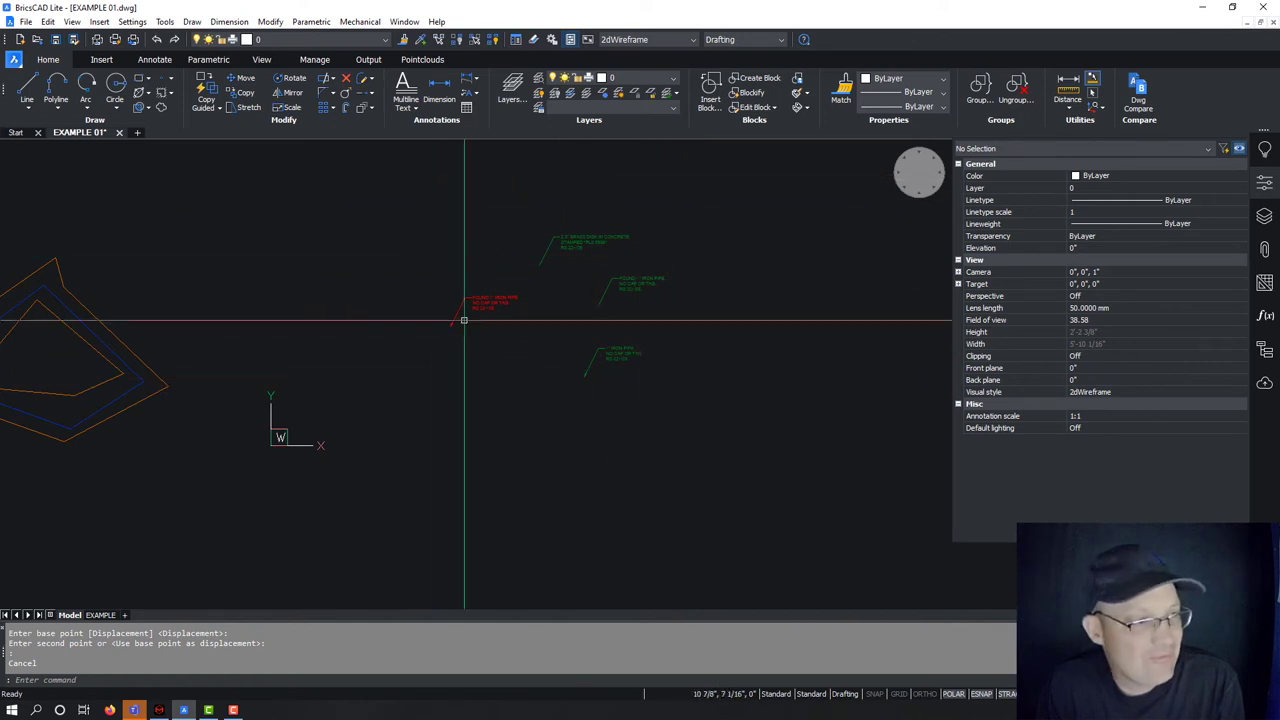
pyautogui.scroll(5, 620, 320)
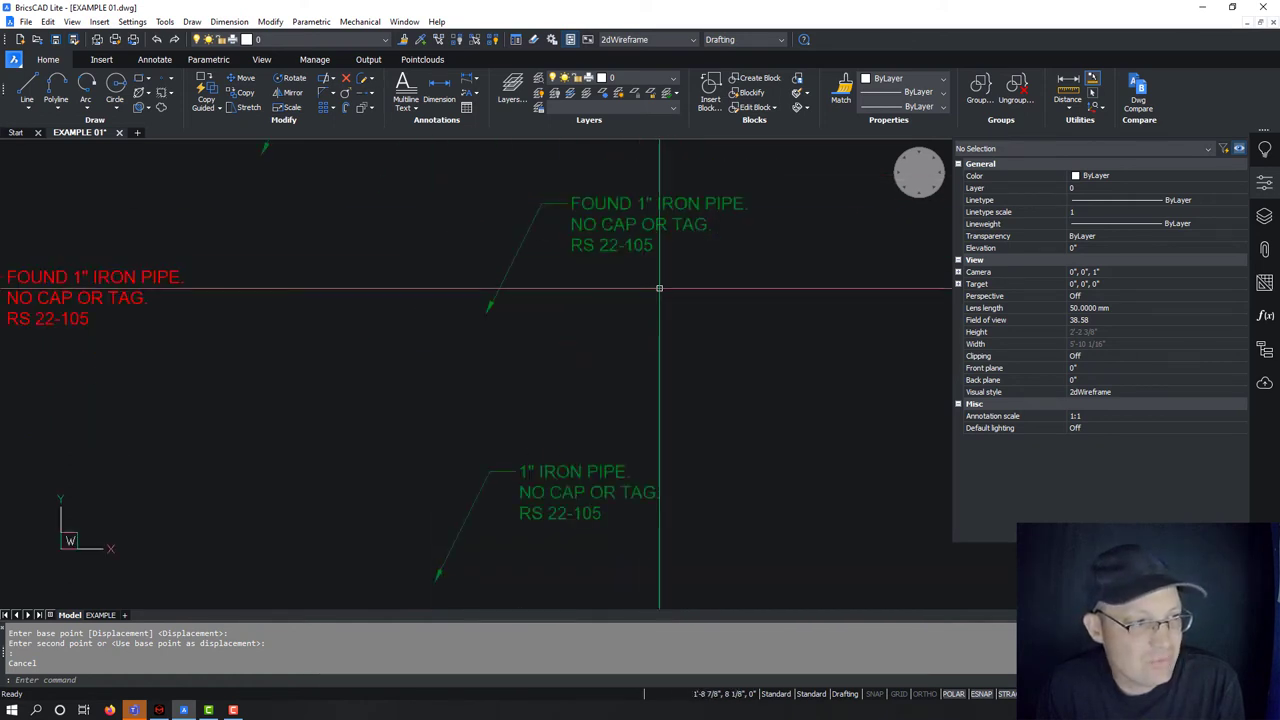
pyautogui.moveTo(474, 330); pyautogui.dragTo(594, 434, button='middle')
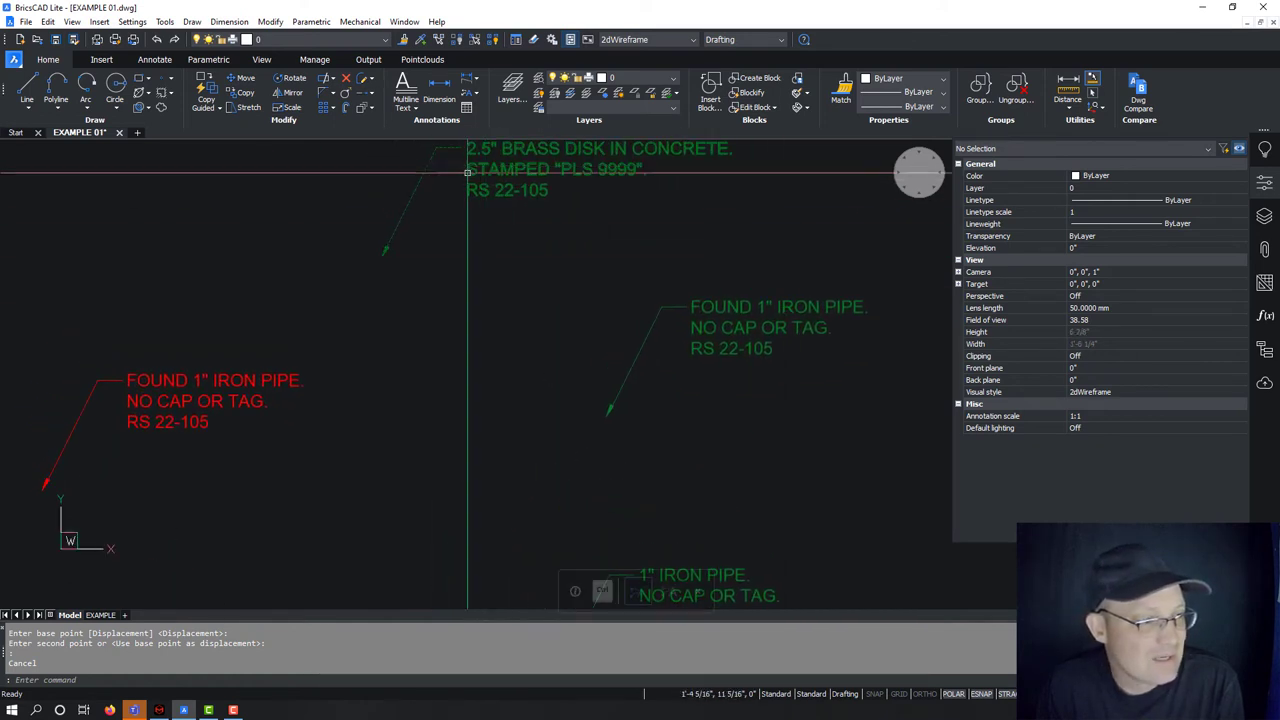
pyautogui.scroll(-3, 420, 291)
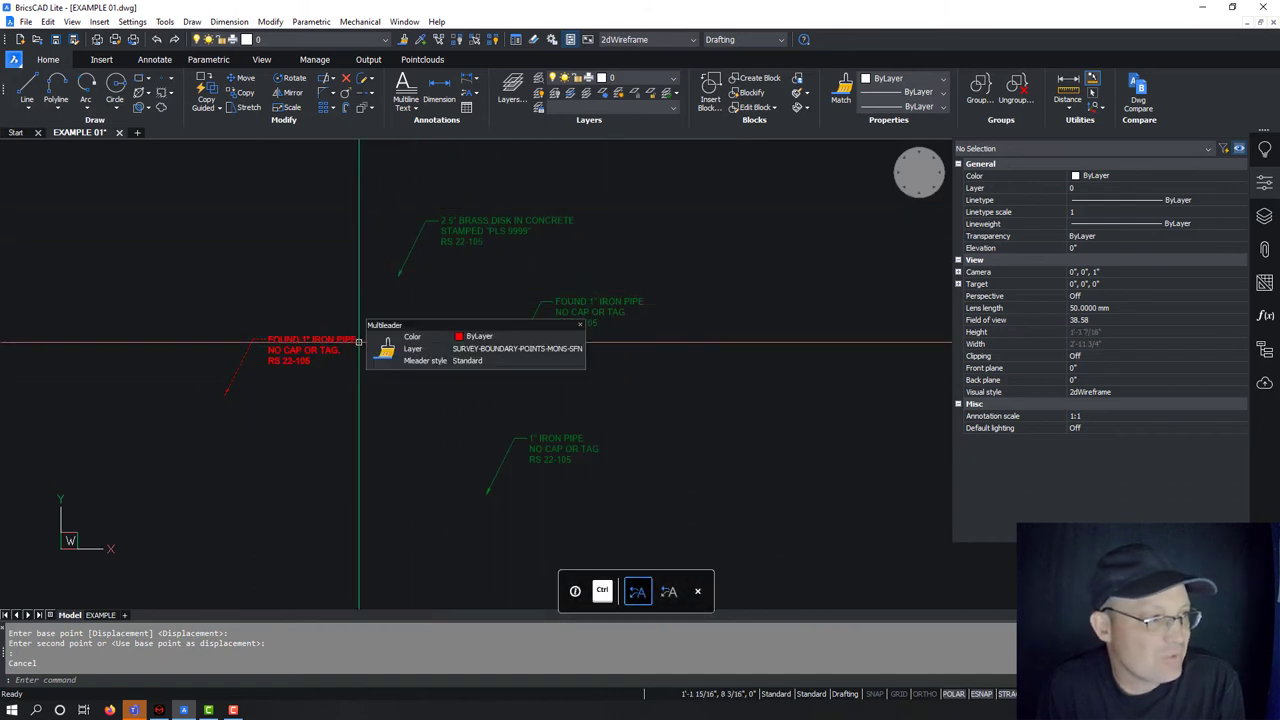
pyautogui.moveTo(326, 371); pyautogui.dragTo(483, 331, button='middle')
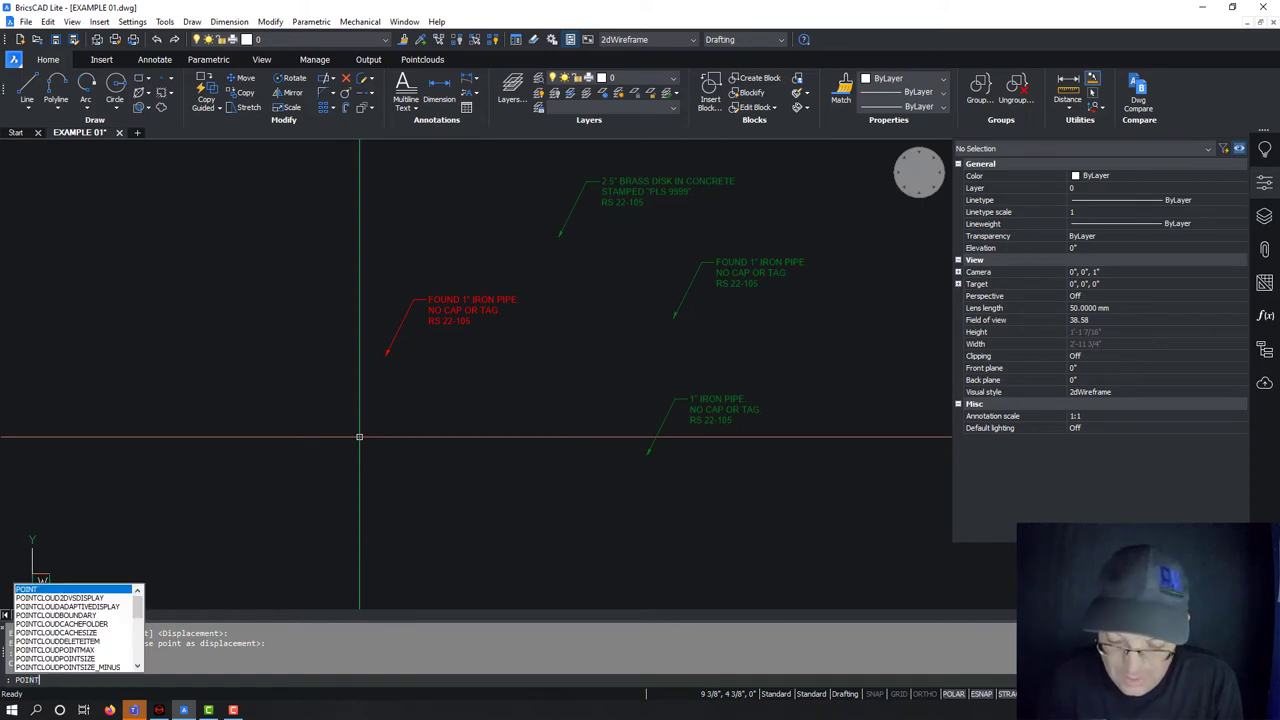
pyautogui.press('Return')
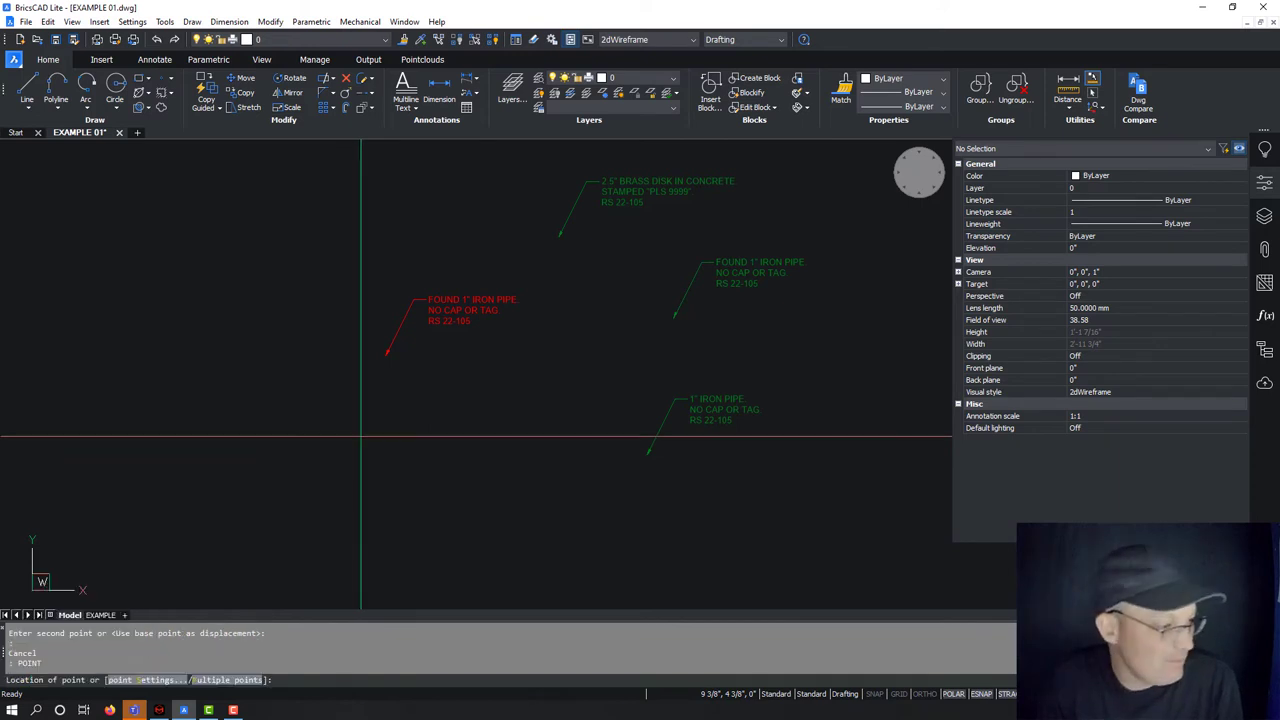
pyautogui.click(380, 362)
pyautogui.press('Return')
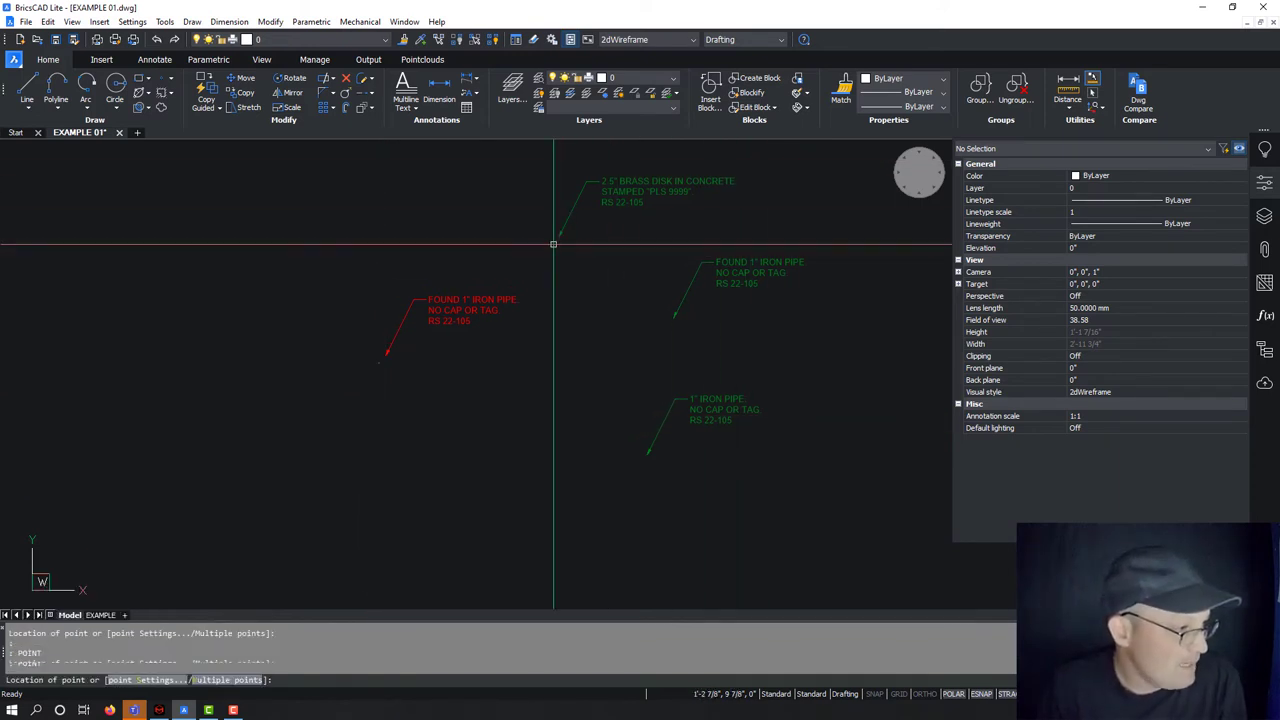
pyautogui.click(650, 350)
pyautogui.press('Return')
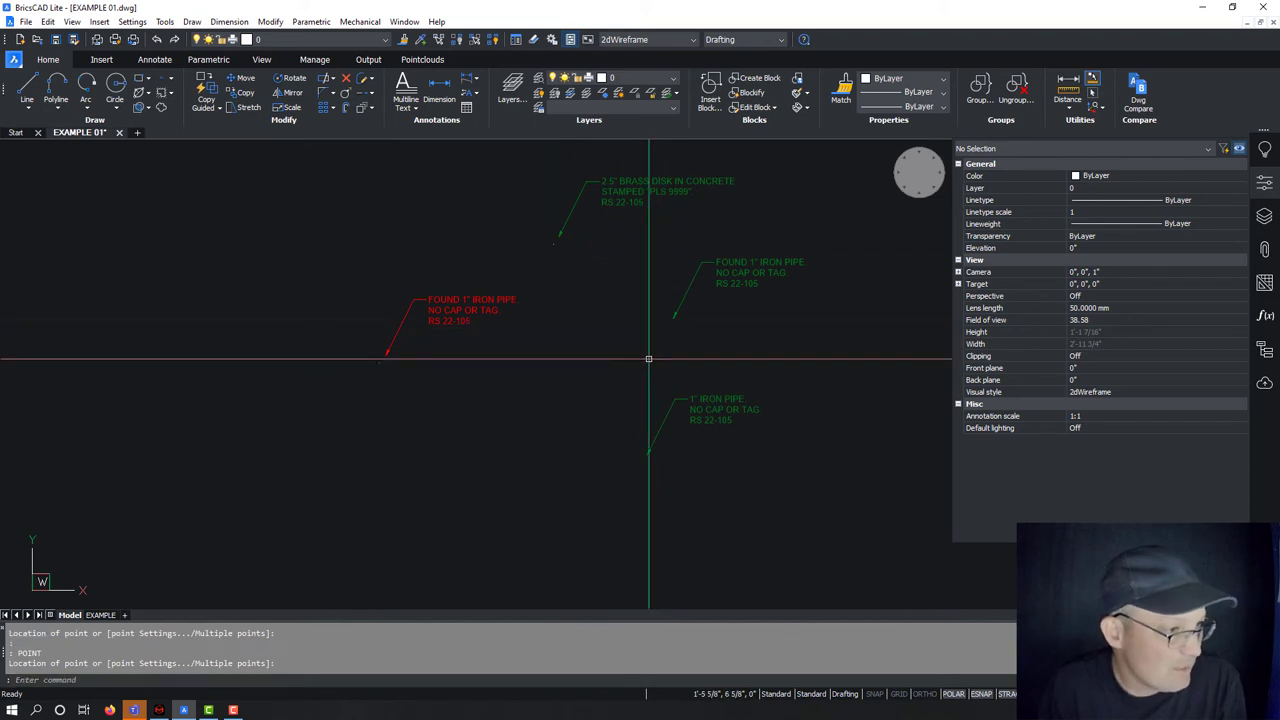
pyautogui.click(646, 455)
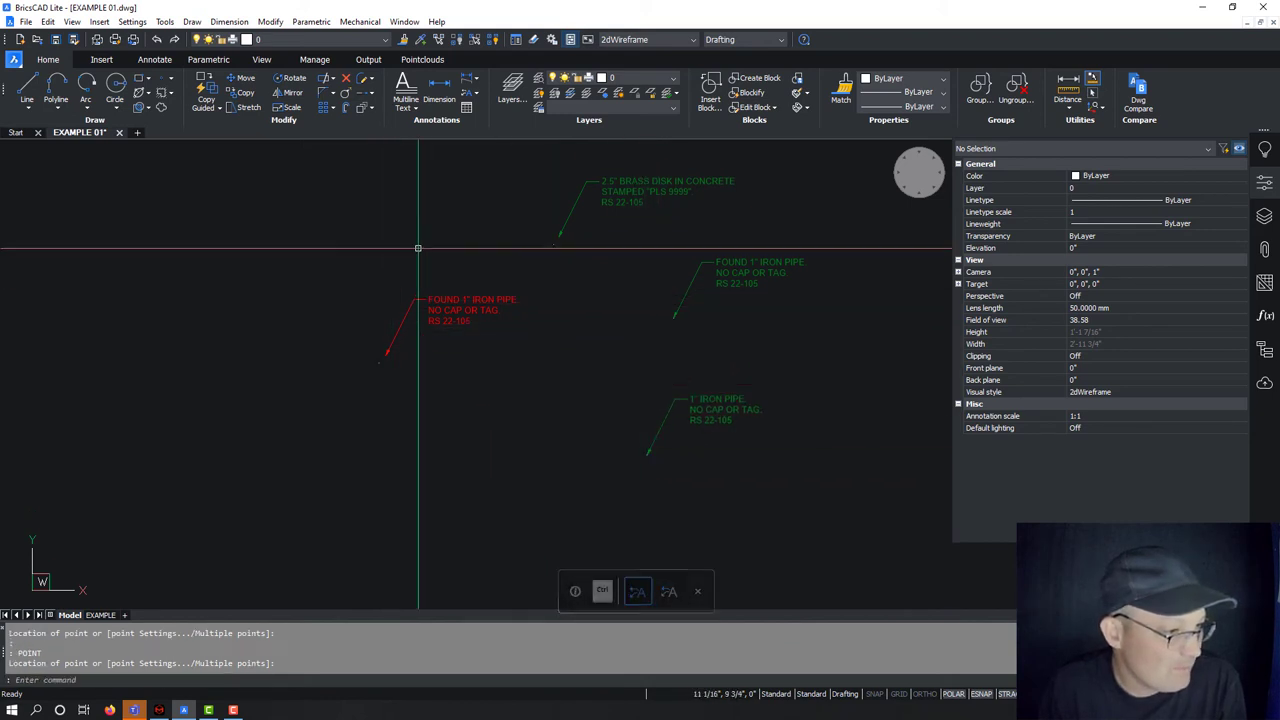
# Stretch the arrow tips of the brass disk callout and the red iron pipe callout onto their points.
pyautogui.click(558, 227)
pyautogui.scroll(5, 557, 229)
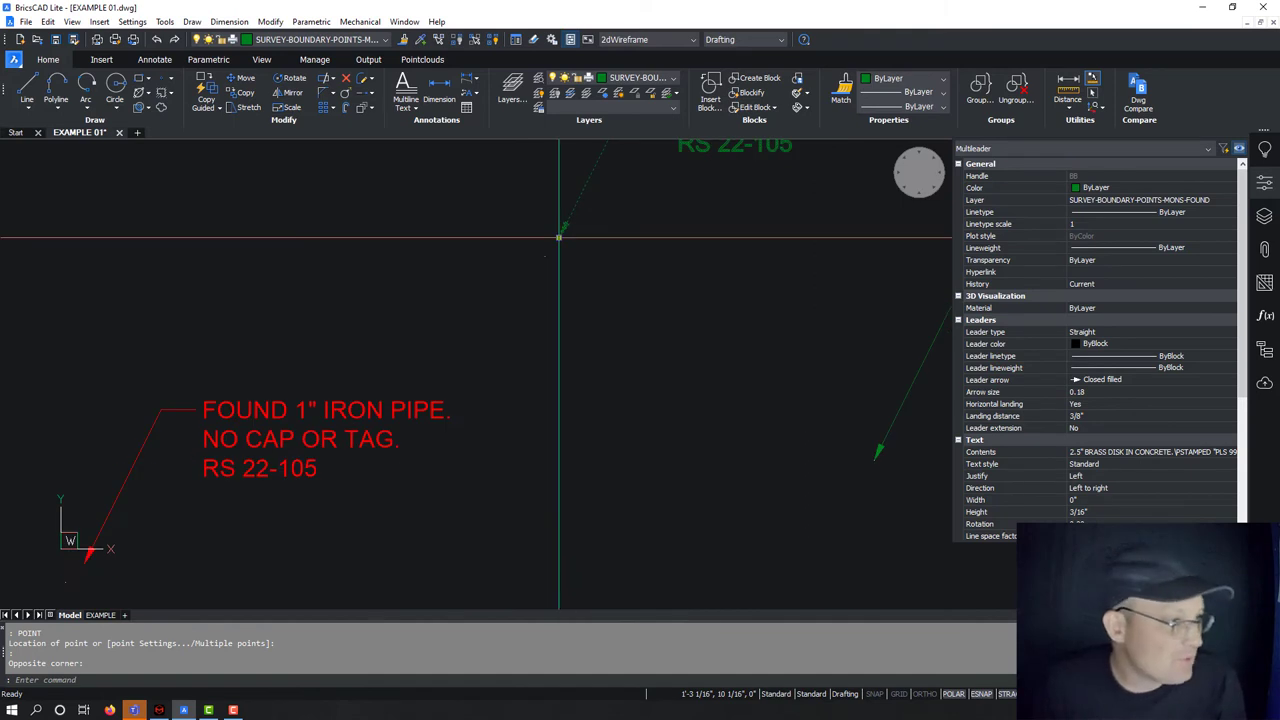
pyautogui.click(558, 228)
pyautogui.scroll(3, 548, 250)
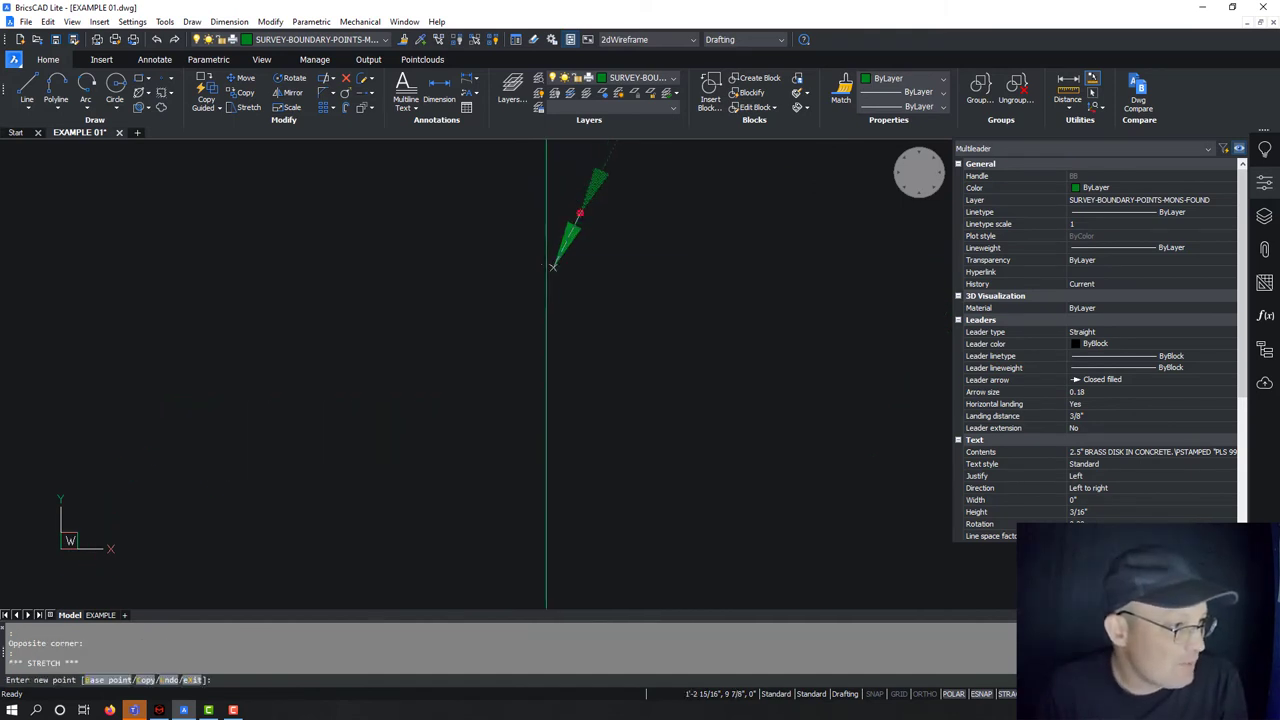
pyautogui.press('Escape')
pyautogui.scroll(-5, 560, 289)
pyautogui.scroll(6, 449, 369)
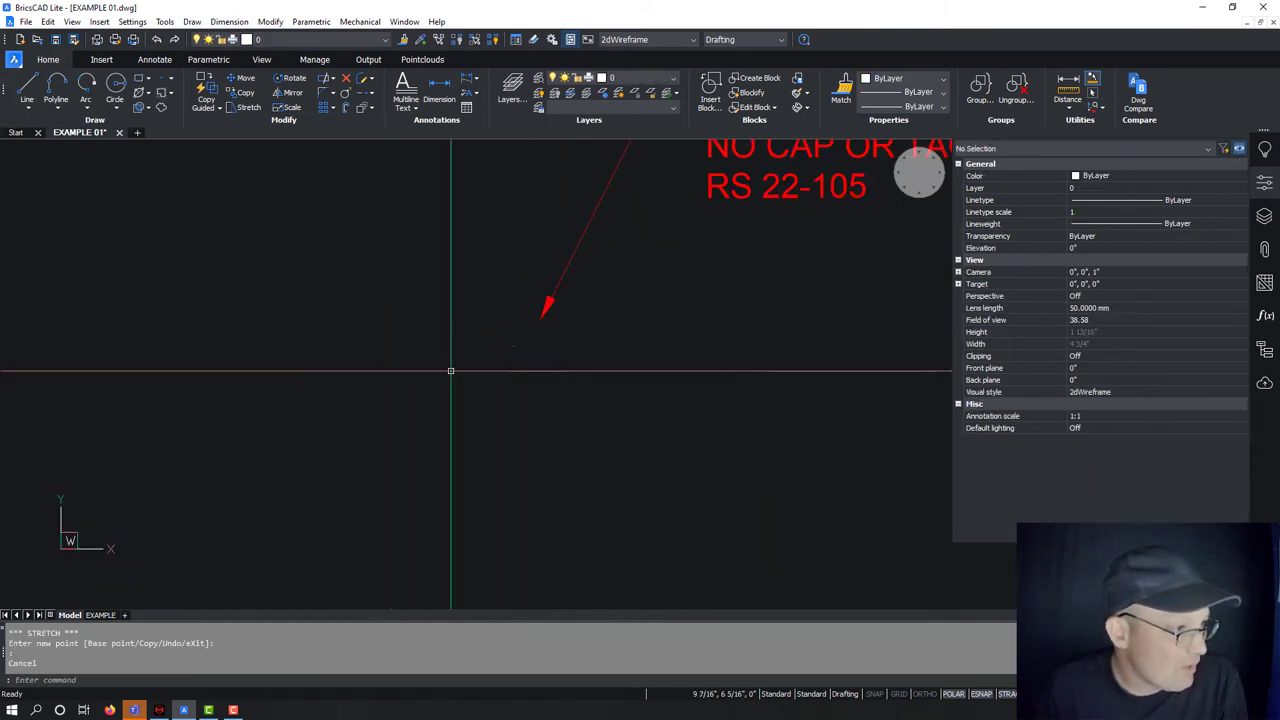
pyautogui.click(580, 284)
pyautogui.click(576, 297)
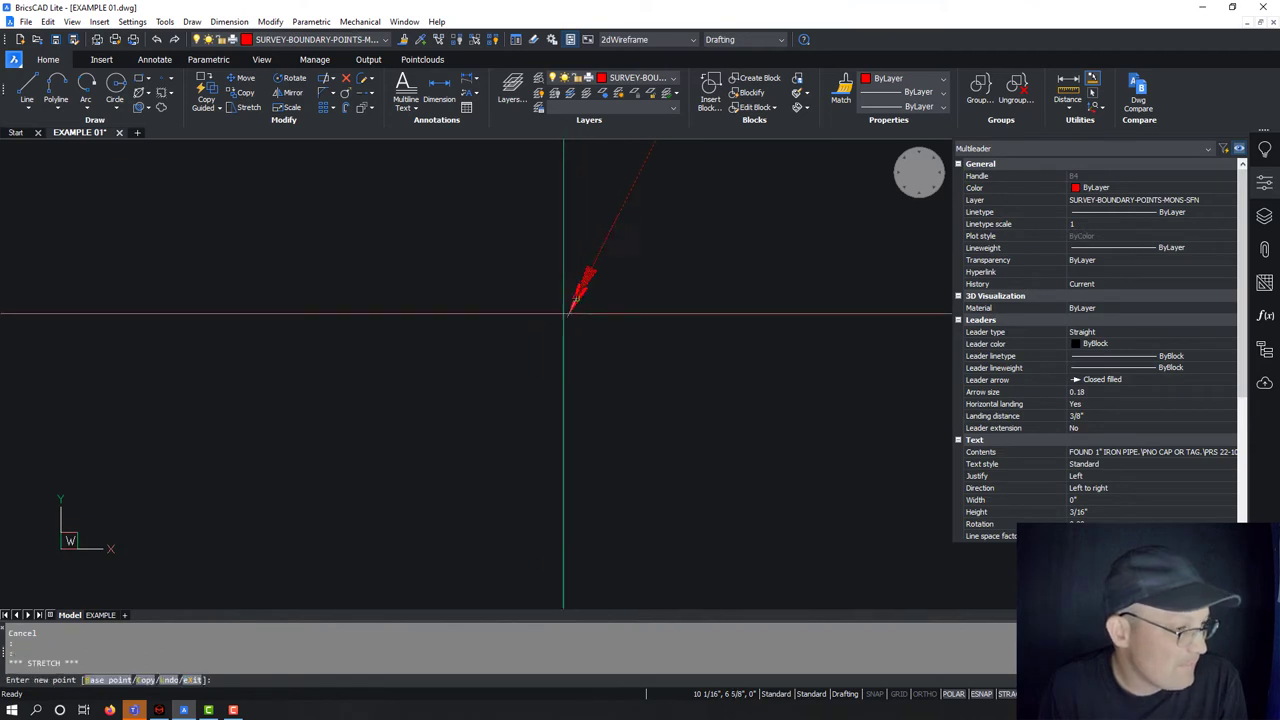
pyautogui.press('Escape')
pyautogui.scroll(-4, 626, 263)
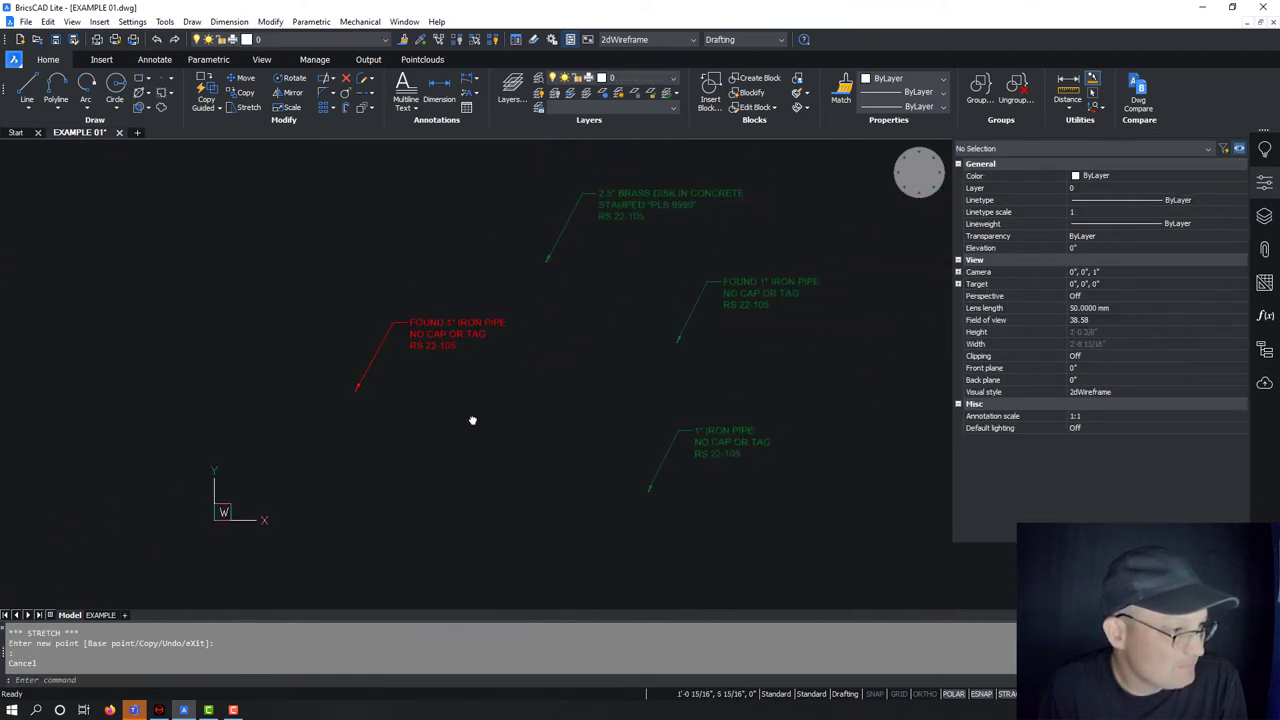
# Compare the layer and properties of the three green callouts with those of the red callout.
pyautogui.moveTo(851, 434); pyautogui.dragTo(670, 188)
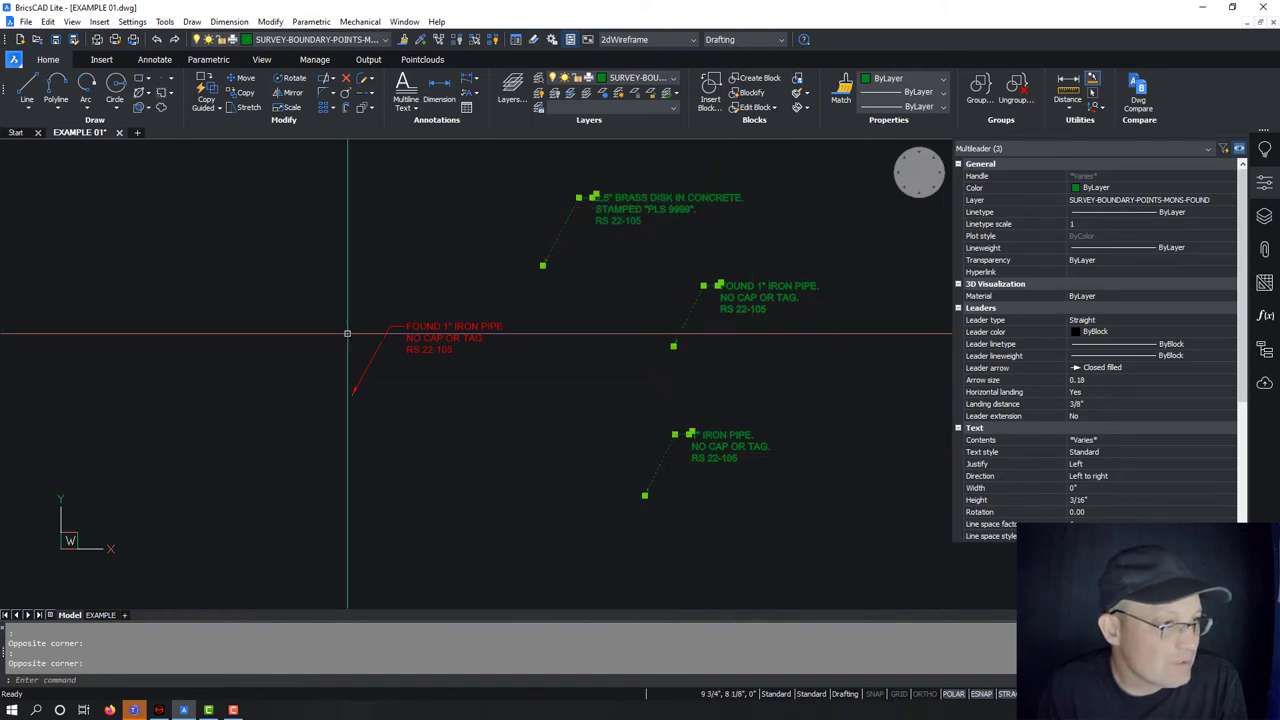
pyautogui.press('Escape')
pyautogui.moveTo(510, 394); pyautogui.dragTo(449, 314)
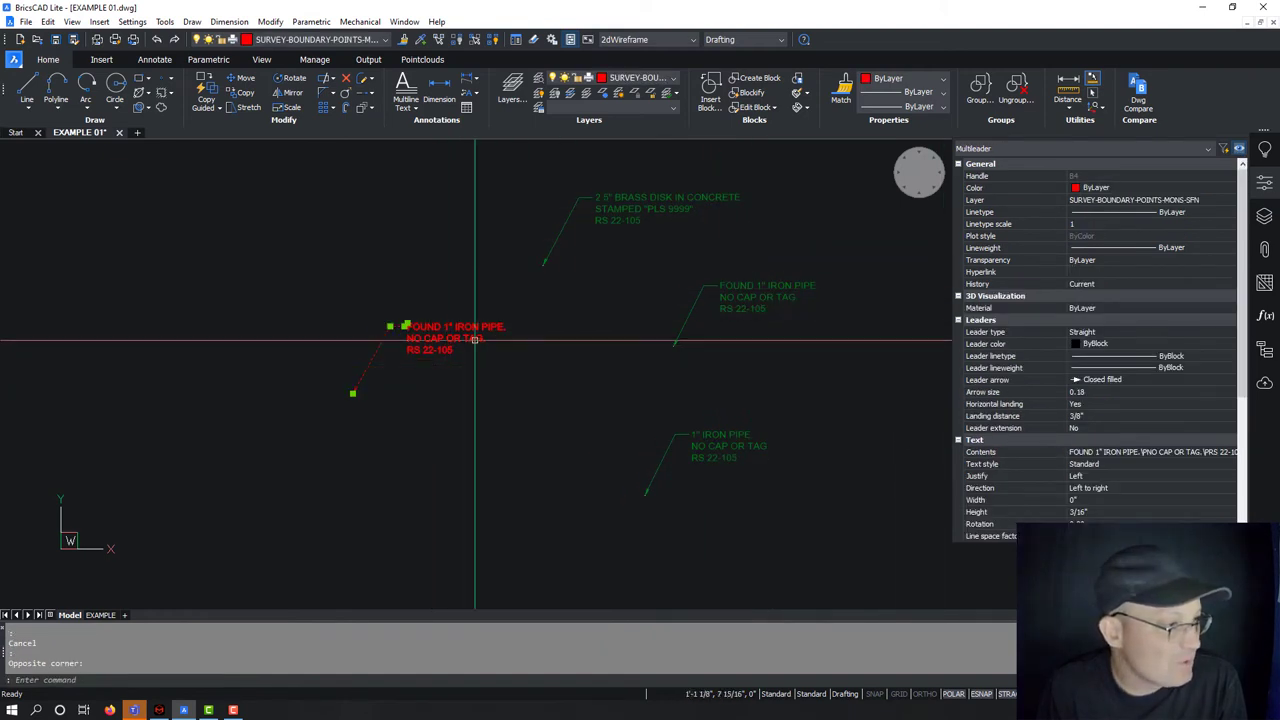
pyautogui.press('Escape')
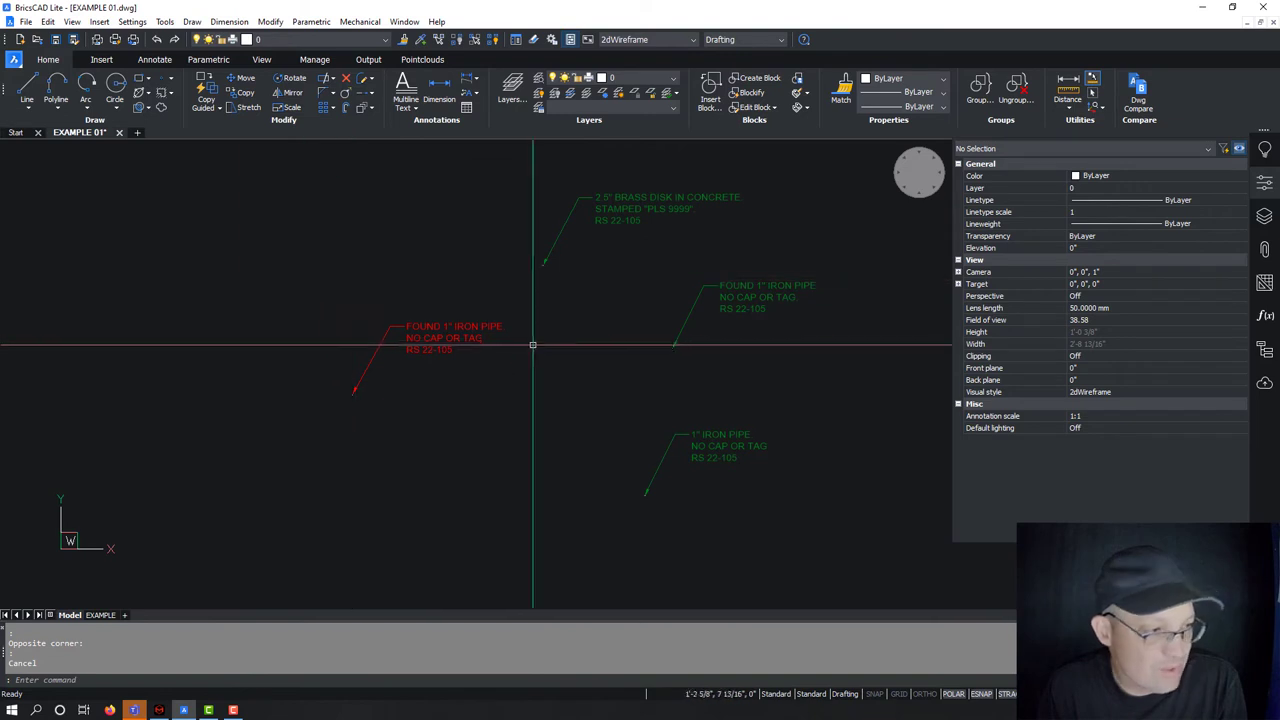
# Remove the word FOUND from the red callout so that its first line reads 1" IRON PIPE.
pyautogui.click(462, 335)
pyautogui.click(462, 335)
pyautogui.doubleClick(457, 325)
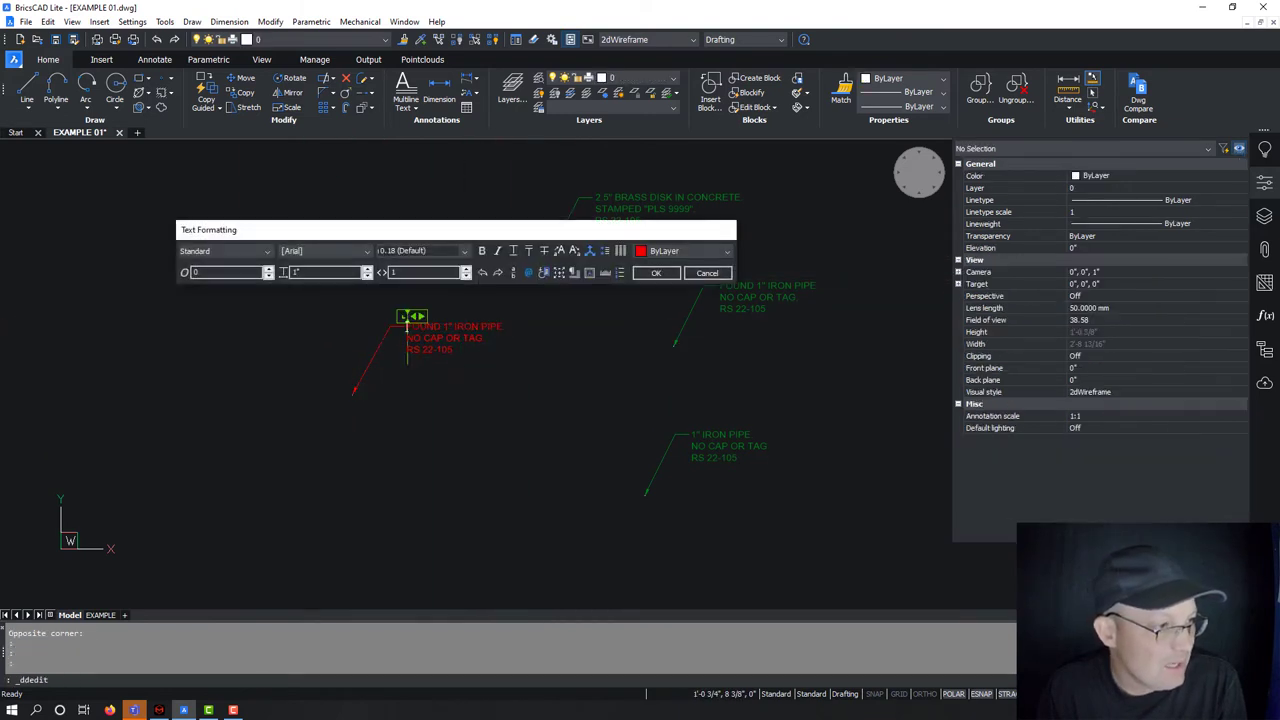
pyautogui.click(438, 333)
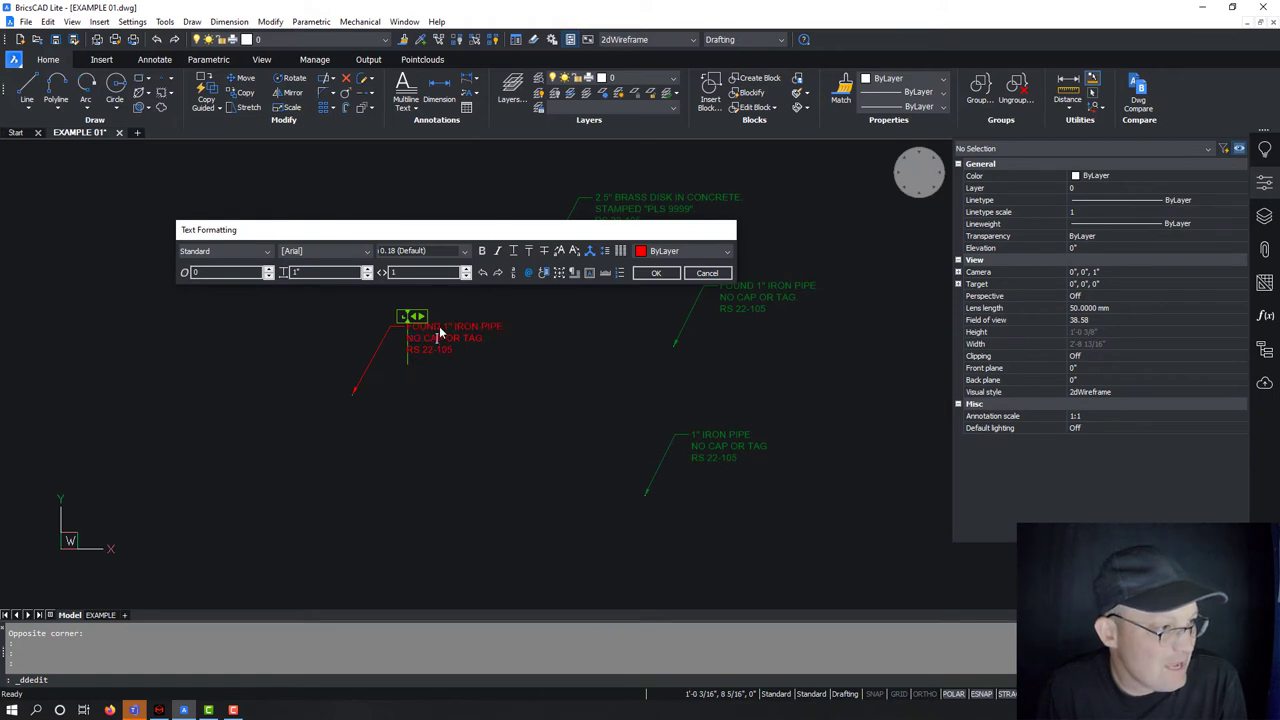
pyautogui.click(517, 384)
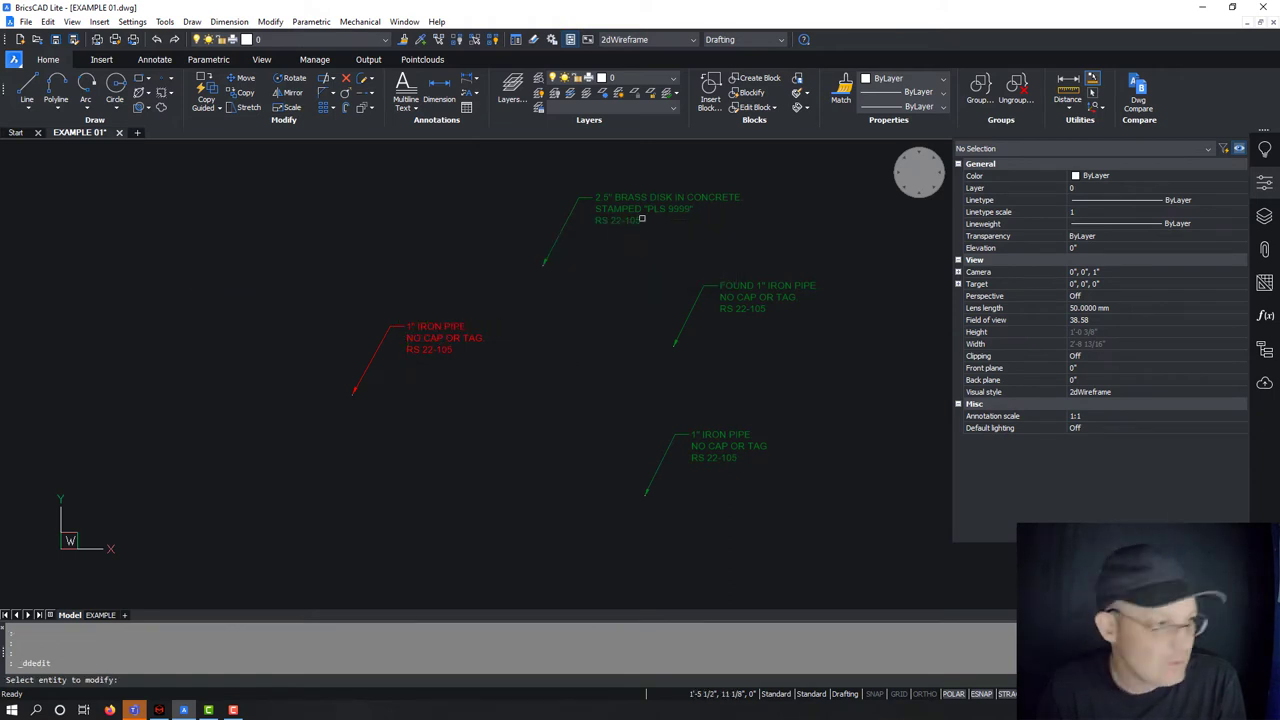
# Change the record reference in the brass disk callout to PM 14-023.
pyautogui.click(614, 222)
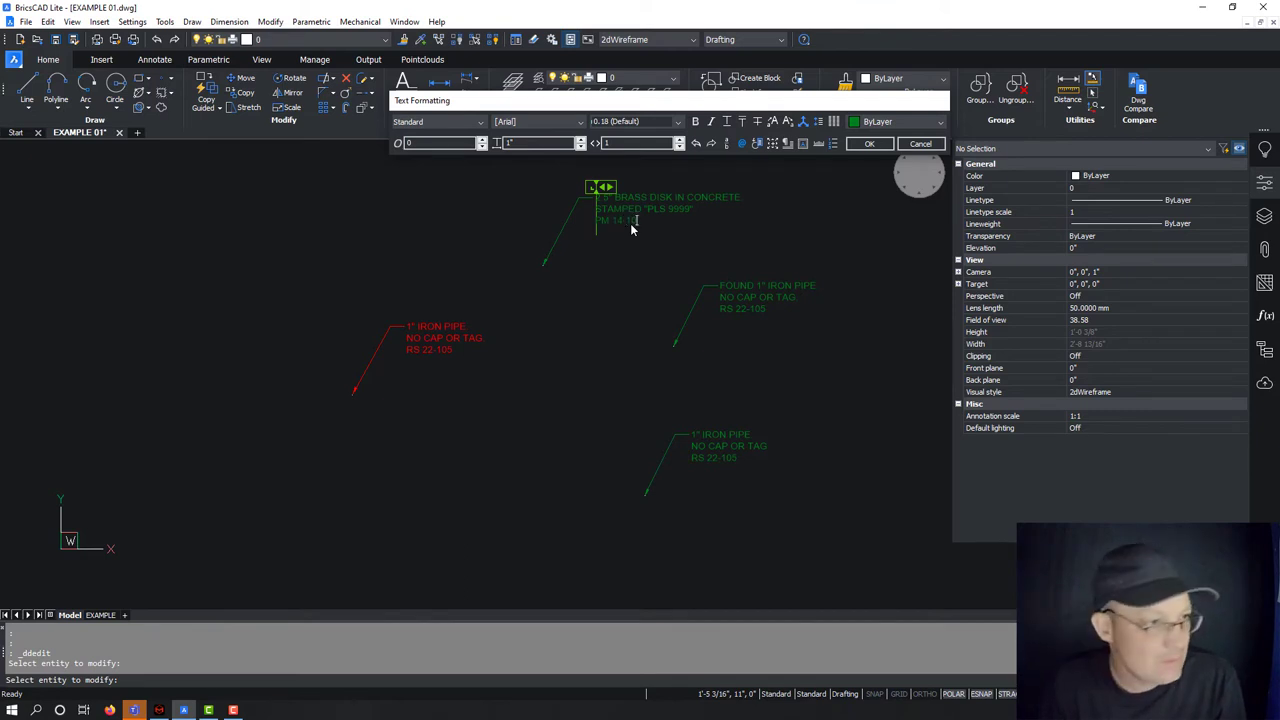
pyautogui.write('-023')
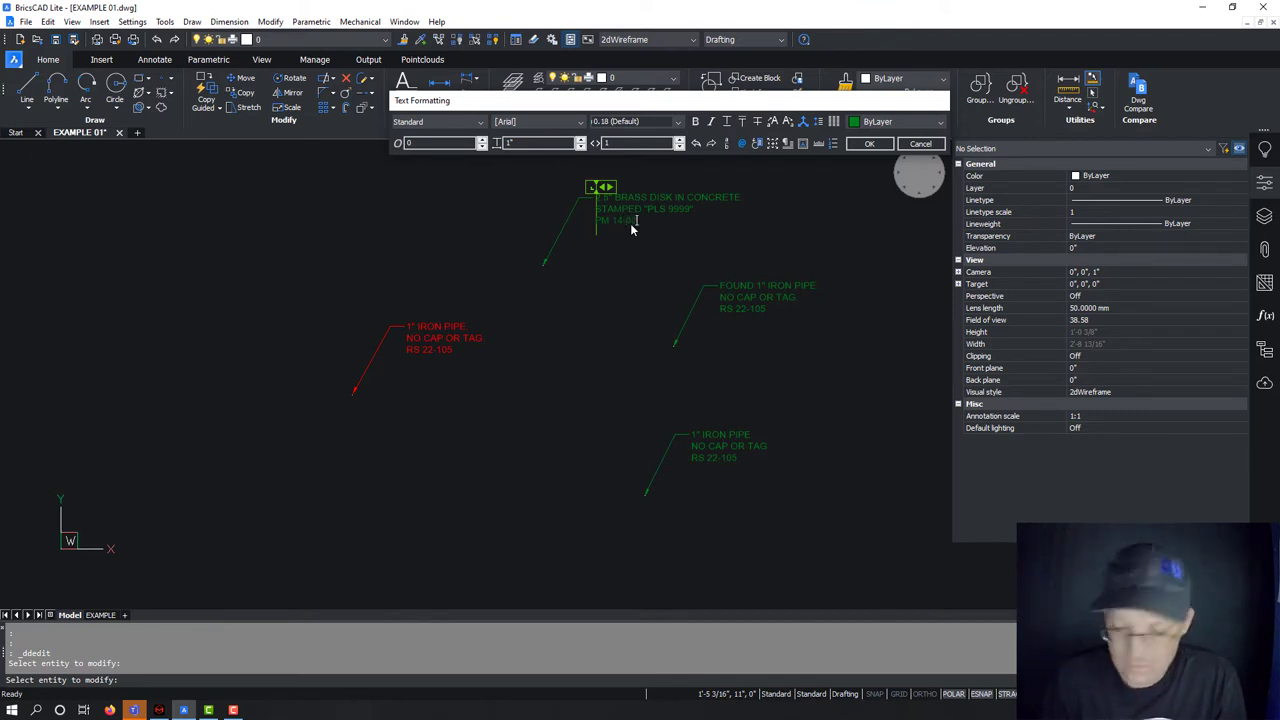
pyautogui.click(549, 437)
pyautogui.press('Escape')
# Open the Data Extraction wizard.
pyautogui.scroll(-3, 640, 349)
pyautogui.scroll(3, 523, 263)
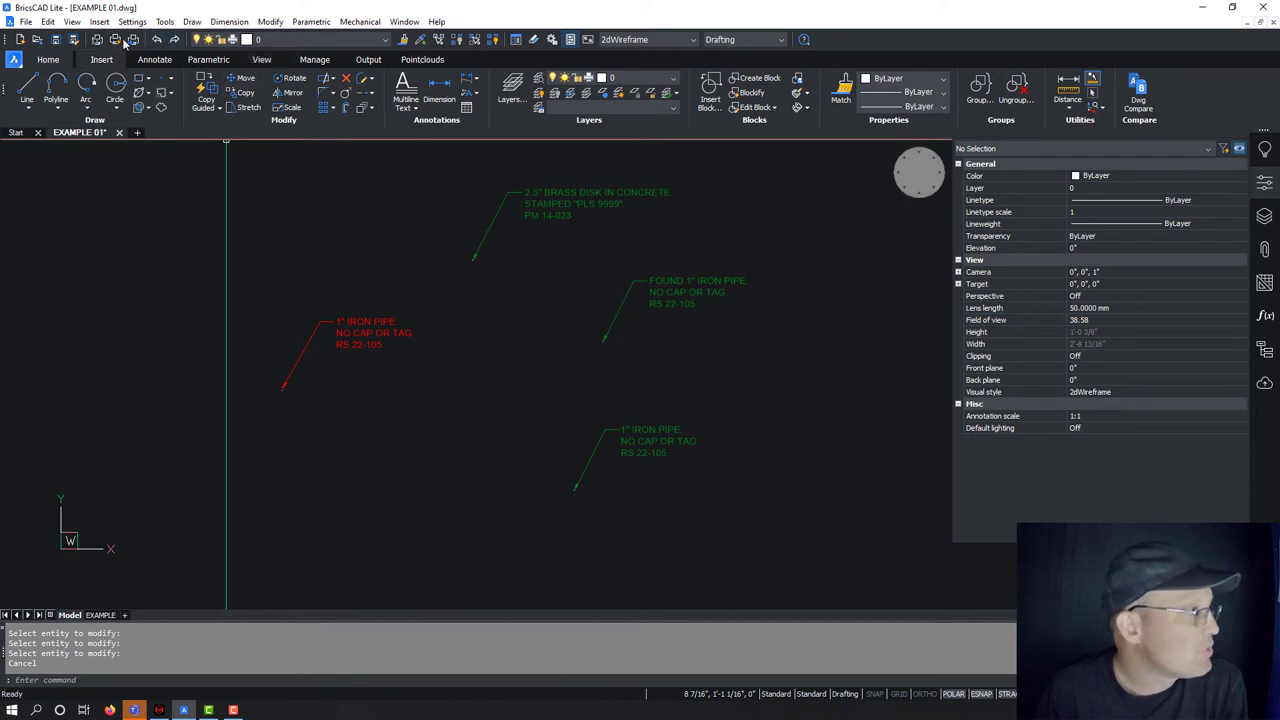
pyautogui.click(166, 22)
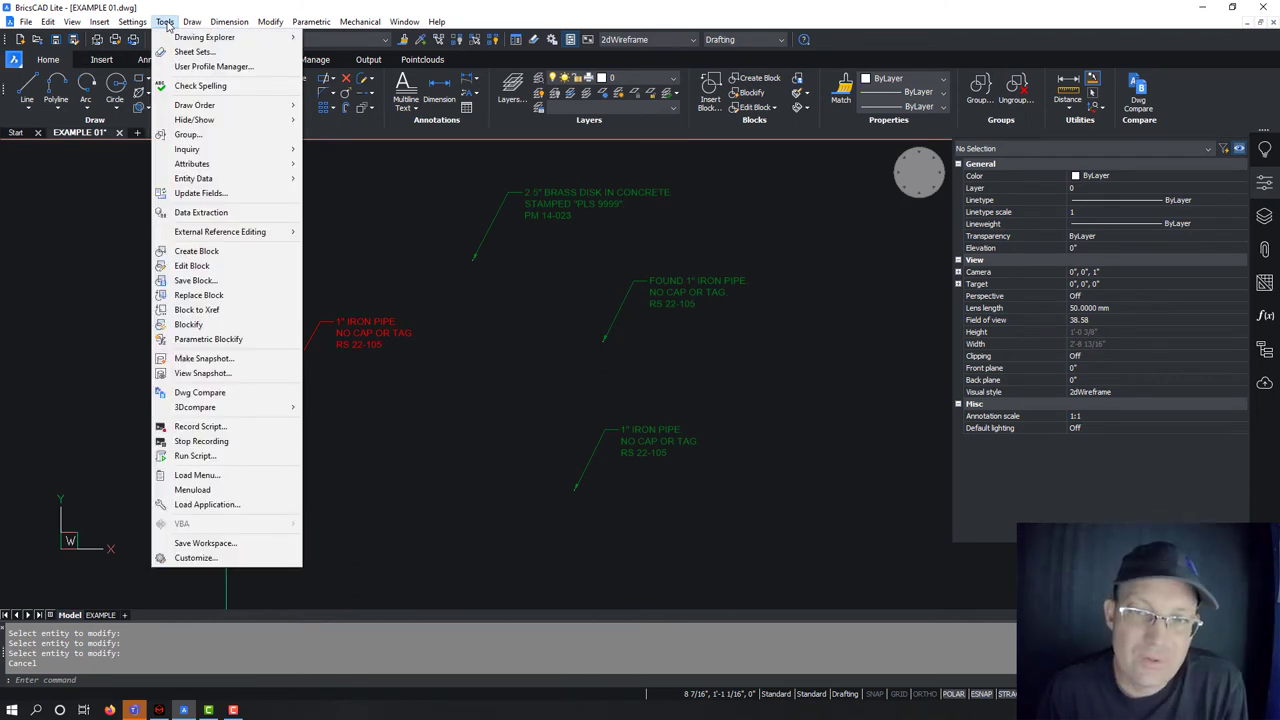
pyautogui.click(221, 215)
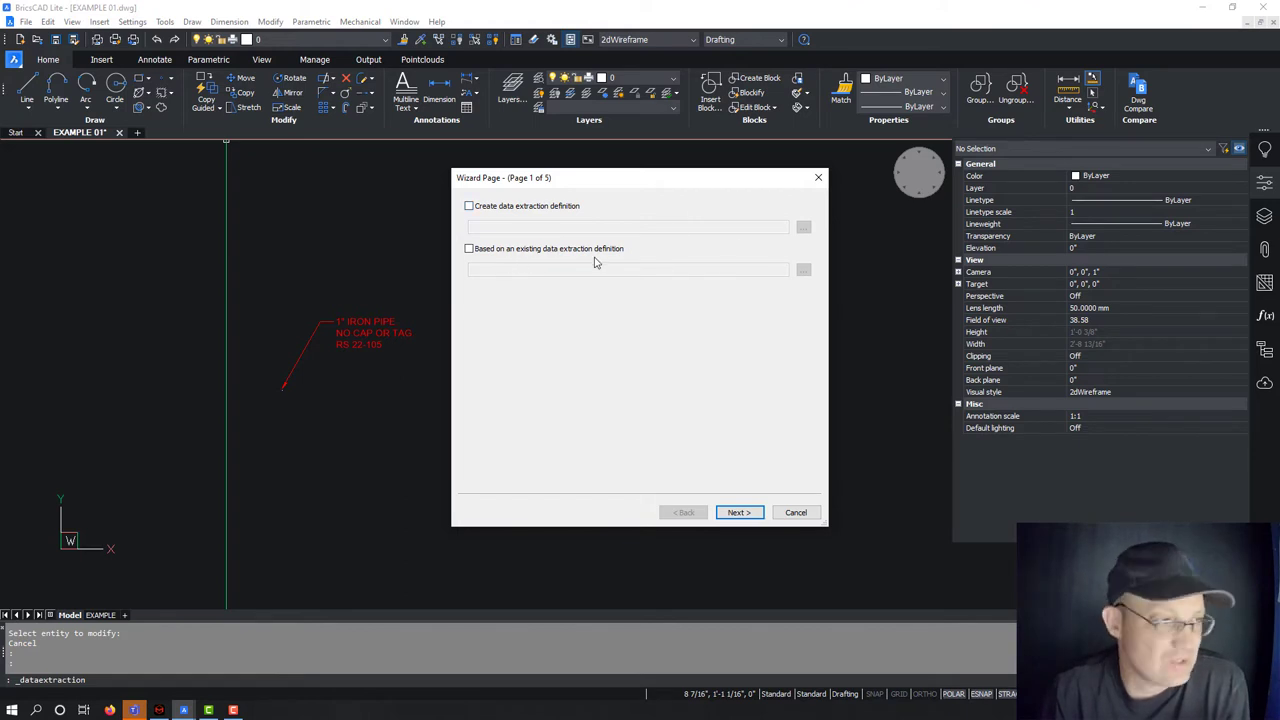
# Create a data extraction definition file named MLDE in the Junk Drawer folder on the desktop.
pyautogui.click(469, 206)
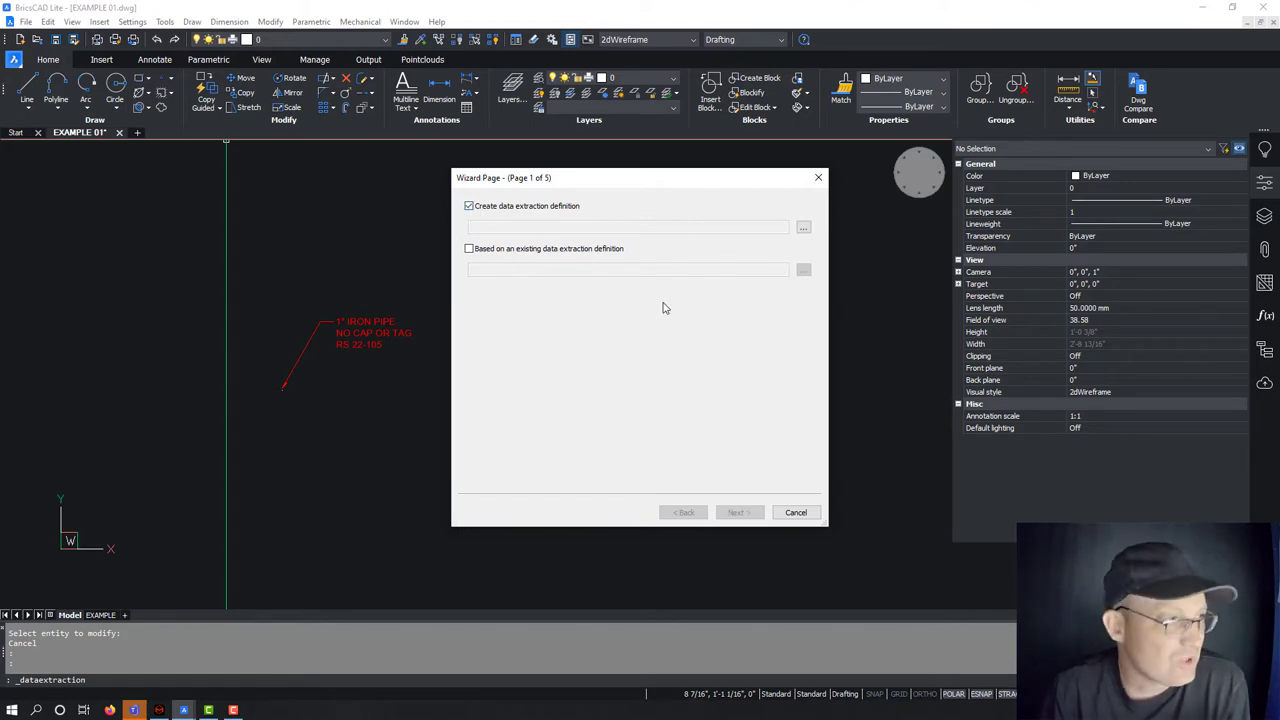
pyautogui.click(804, 229)
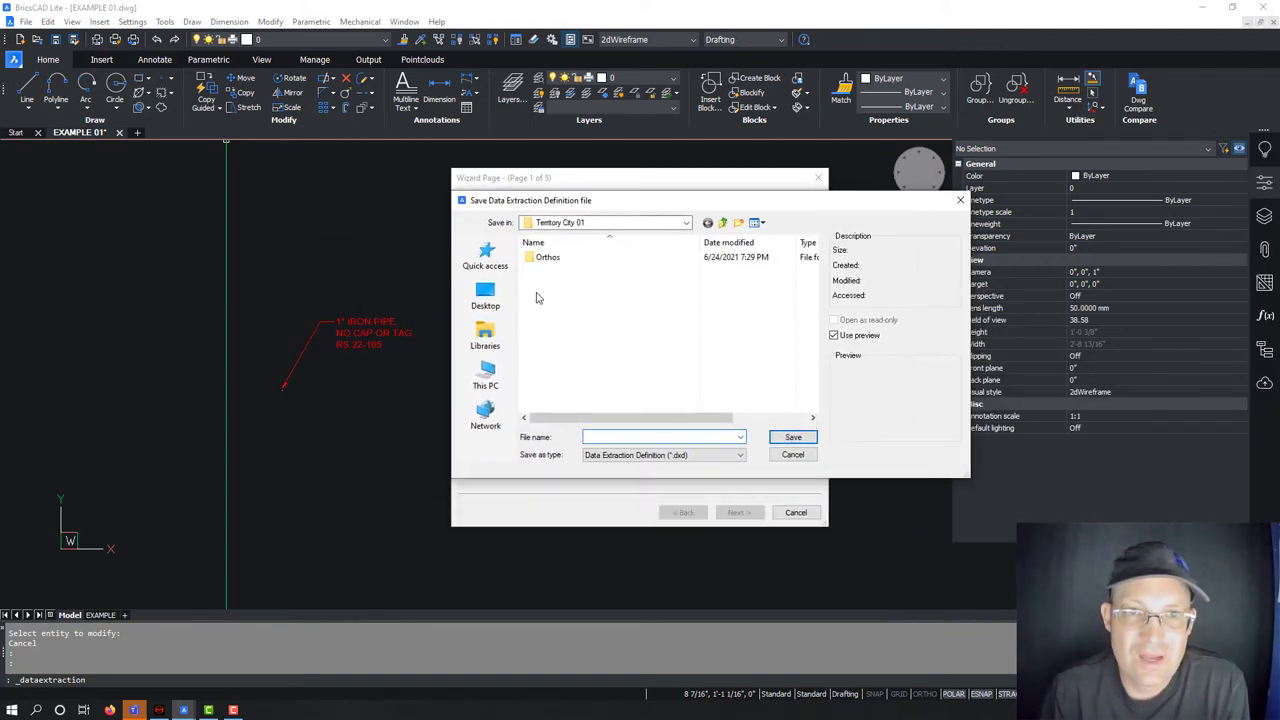
pyautogui.click(491, 302)
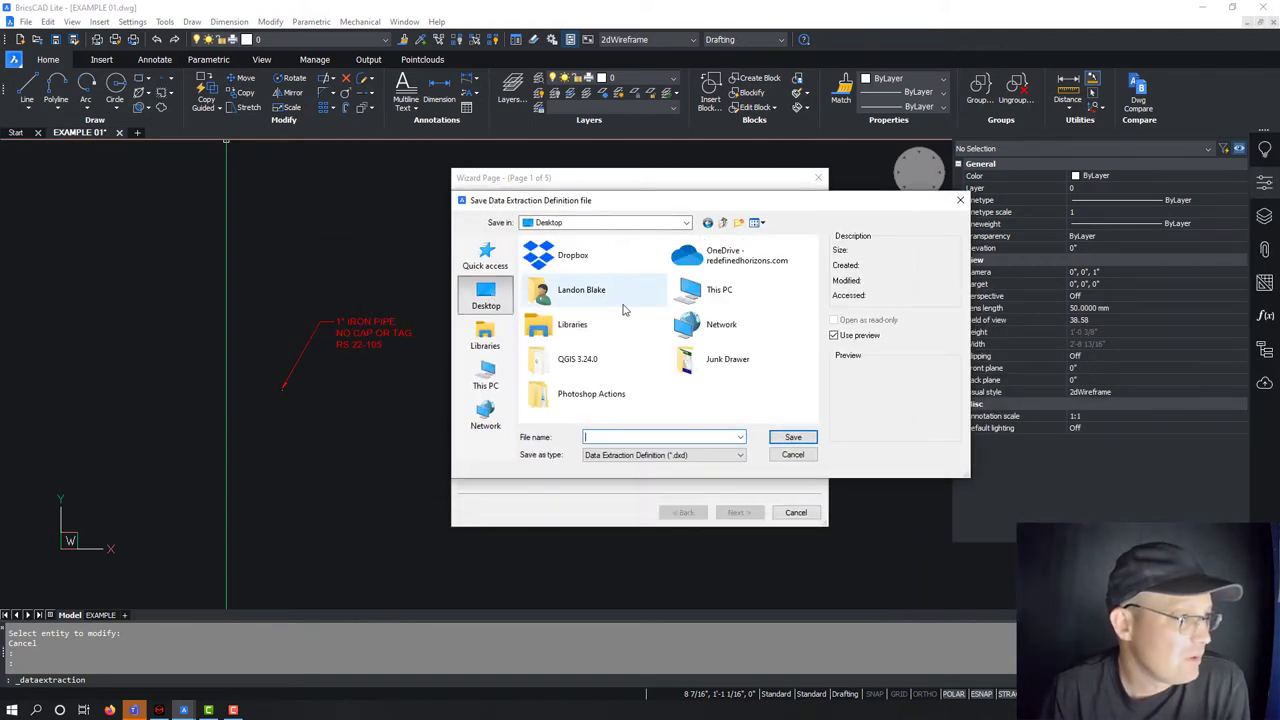
pyautogui.doubleClick(715, 362)
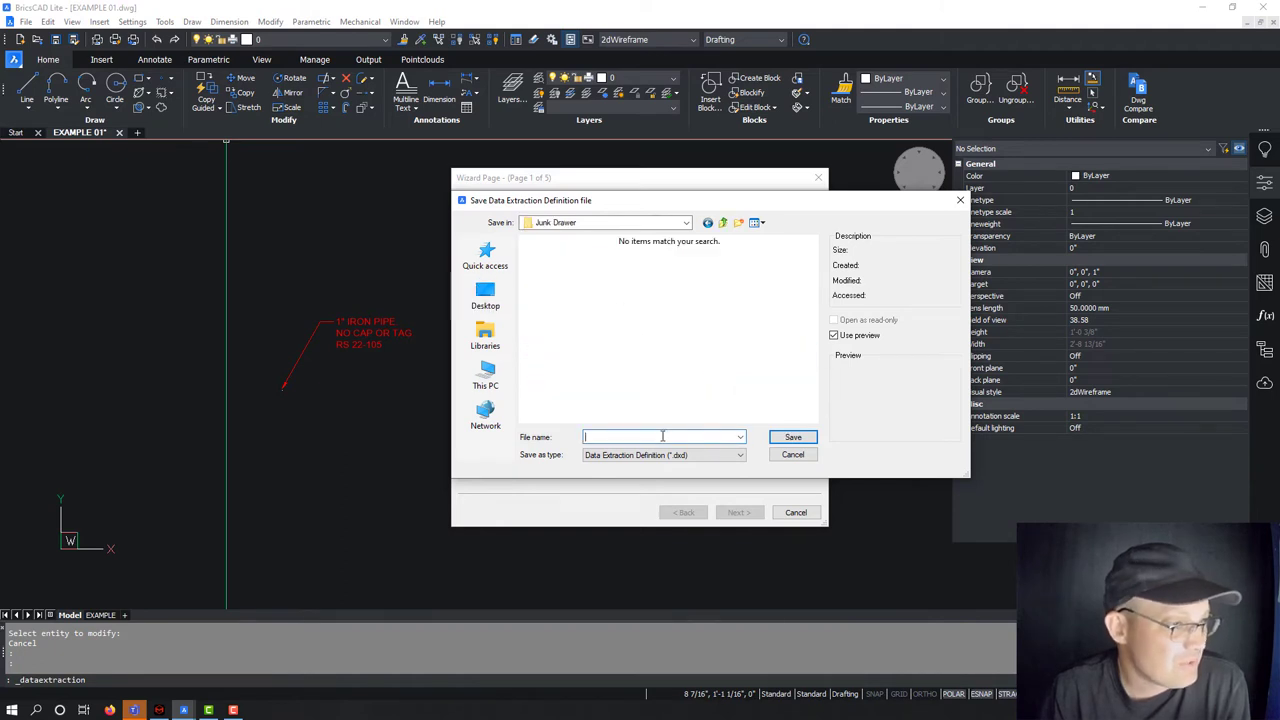
pyautogui.write('m')
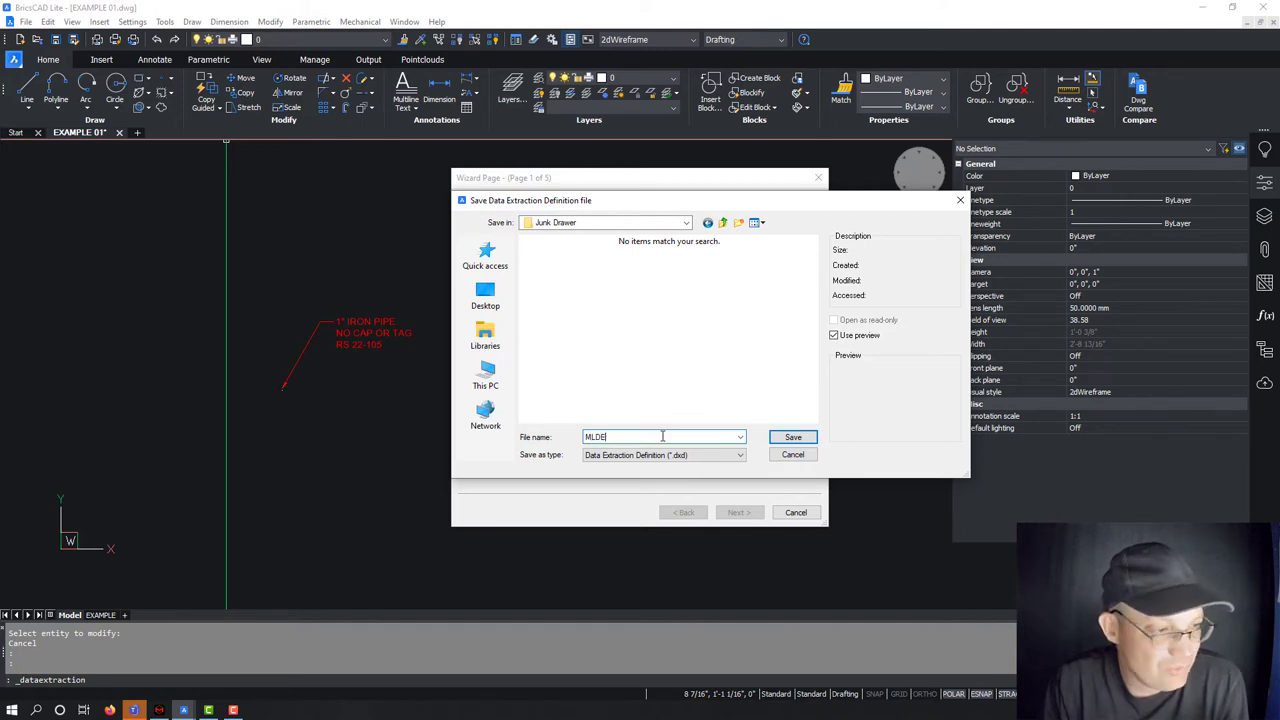
pyautogui.click(793, 437)
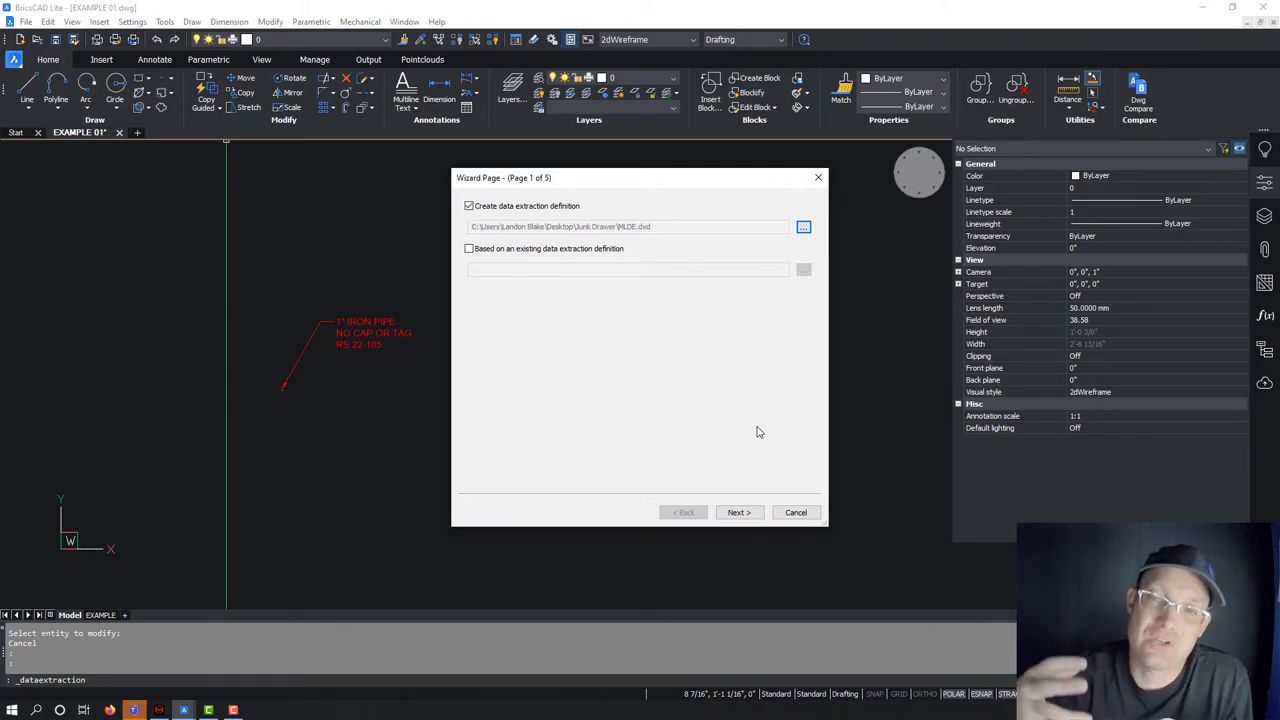
pyautogui.click(738, 512)
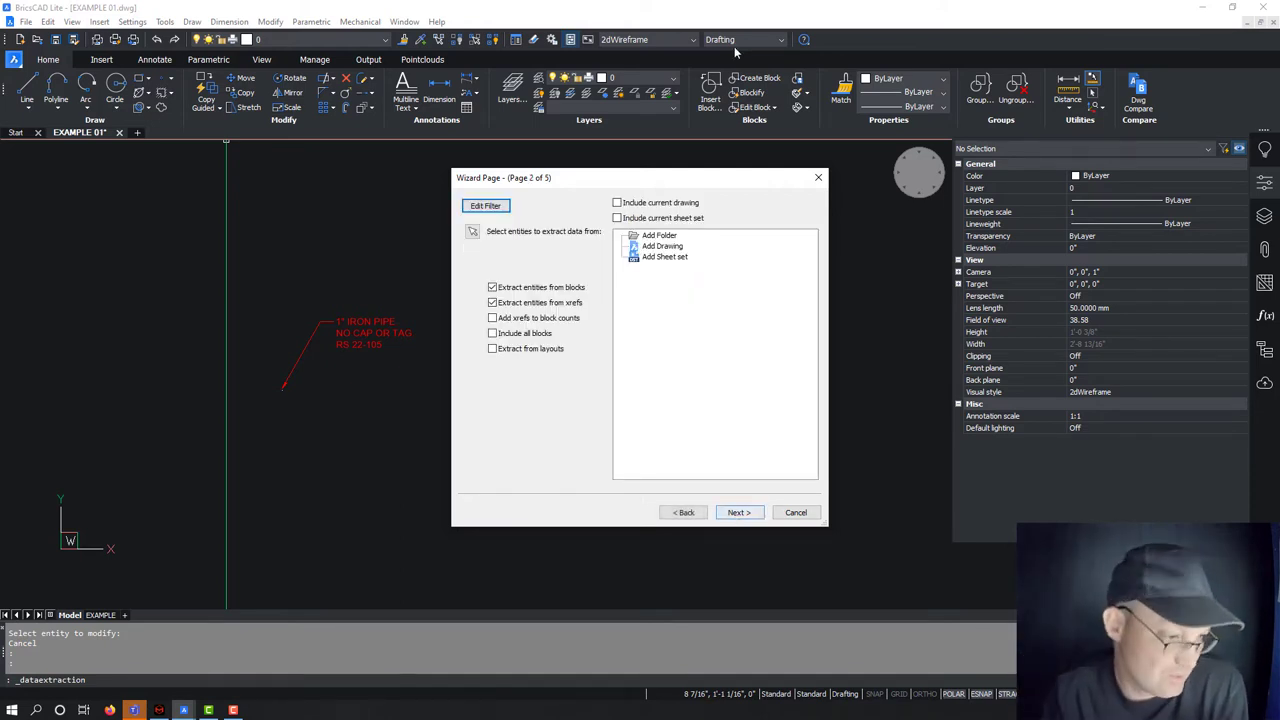
# Select the three green callouts and the red callout as the entities to extract data from.
pyautogui.click(472, 231)
pyautogui.click(792, 507)
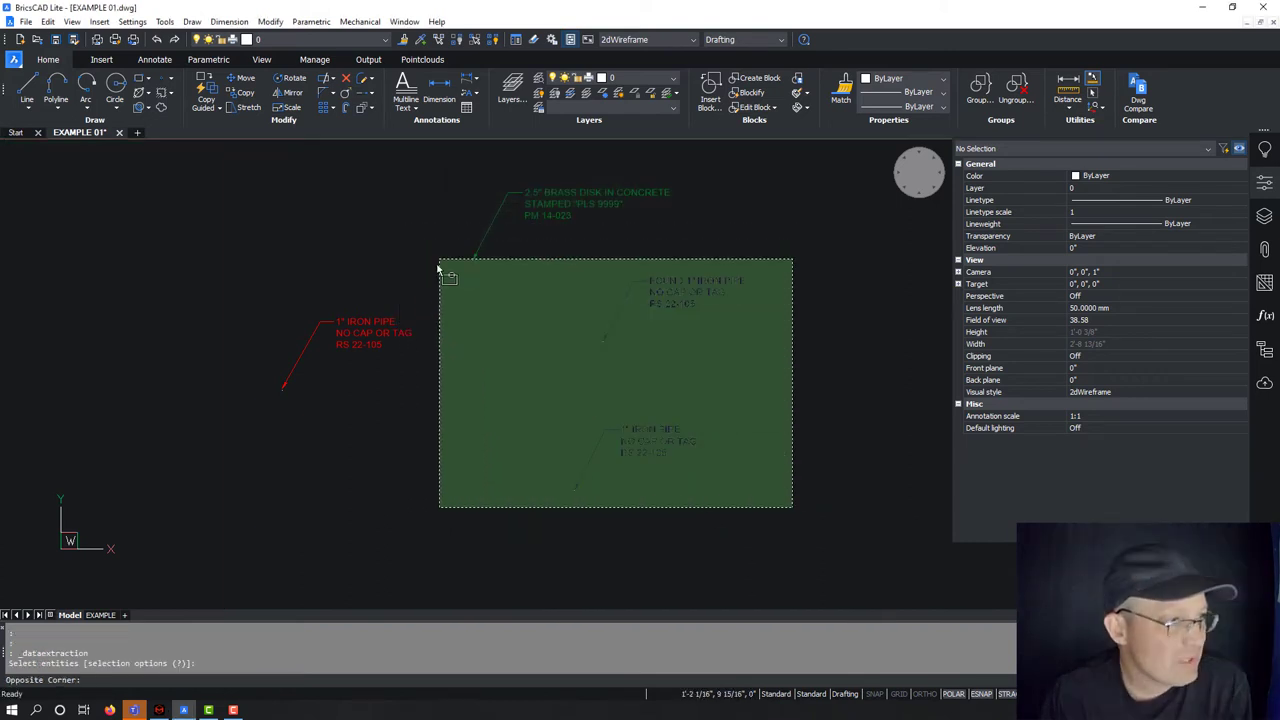
pyautogui.click(438, 268)
pyautogui.click(792, 507)
pyautogui.click(645, 237)
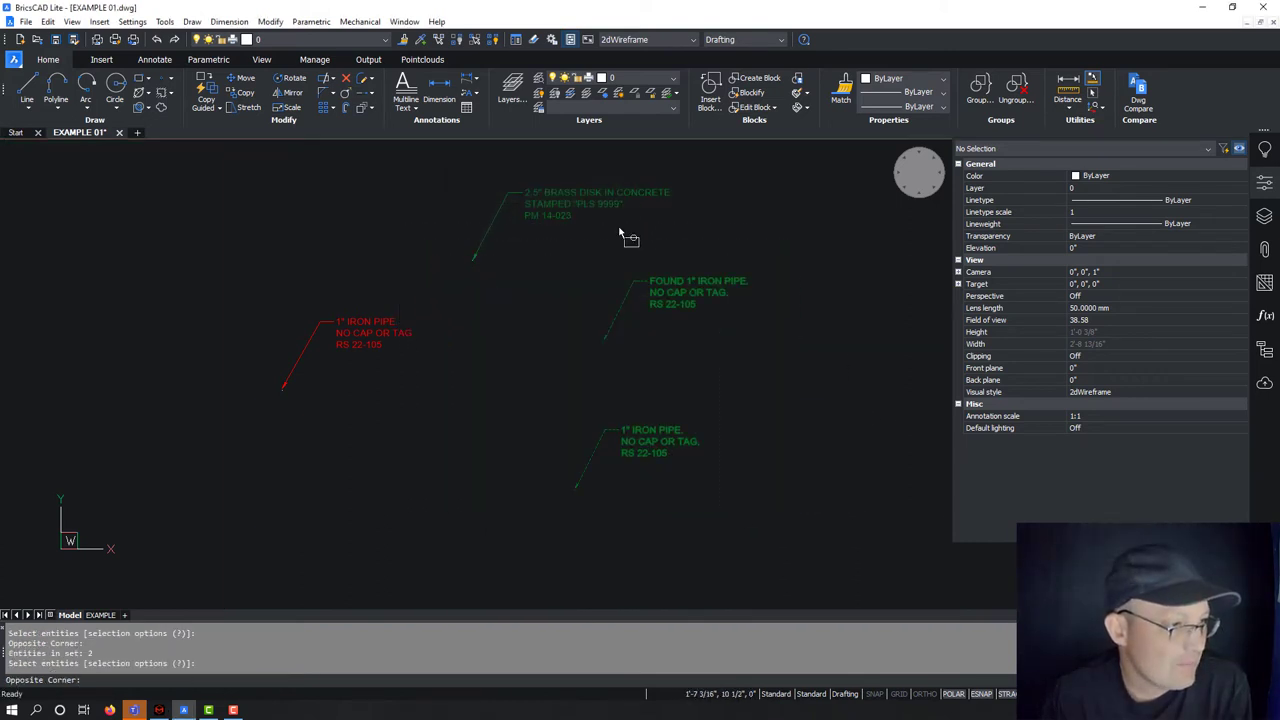
pyautogui.click(472, 307)
pyautogui.click(368, 300)
pyautogui.scroll(2, 366, 297)
pyautogui.press('Return')
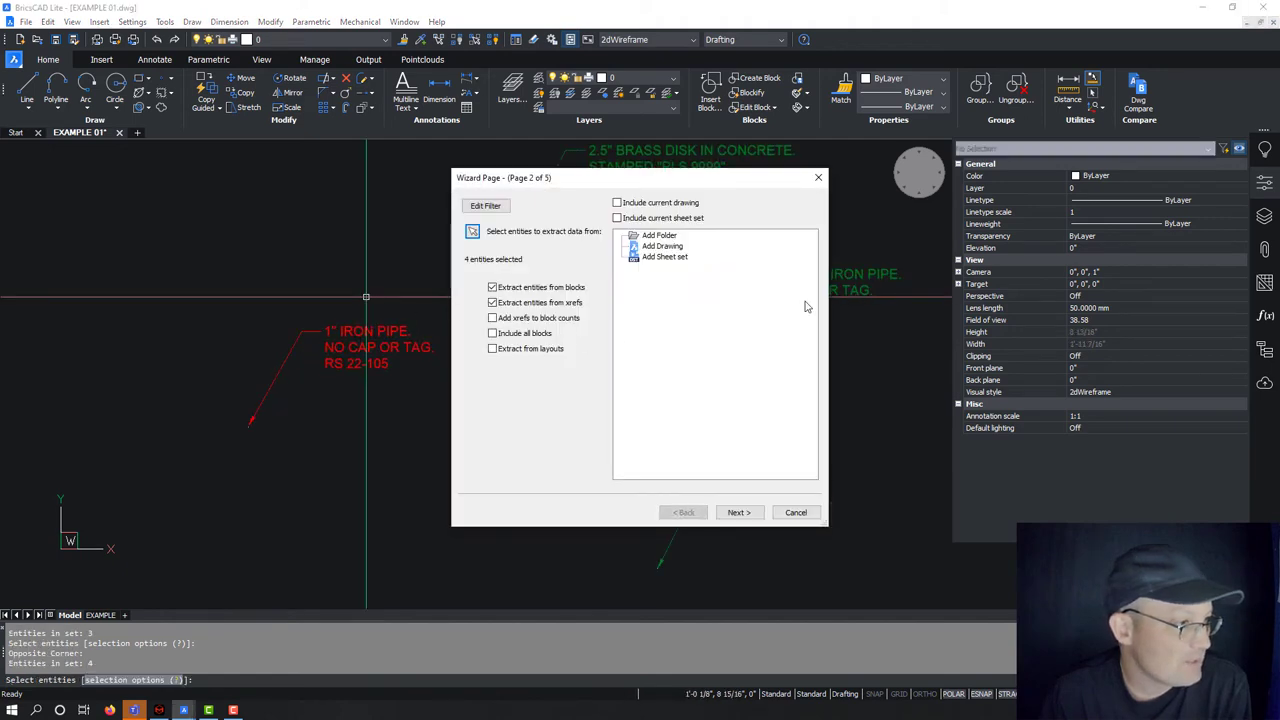
# Exclude entities in blocks and xrefs from the extraction and accept these source settings.
pyautogui.click(492, 287)
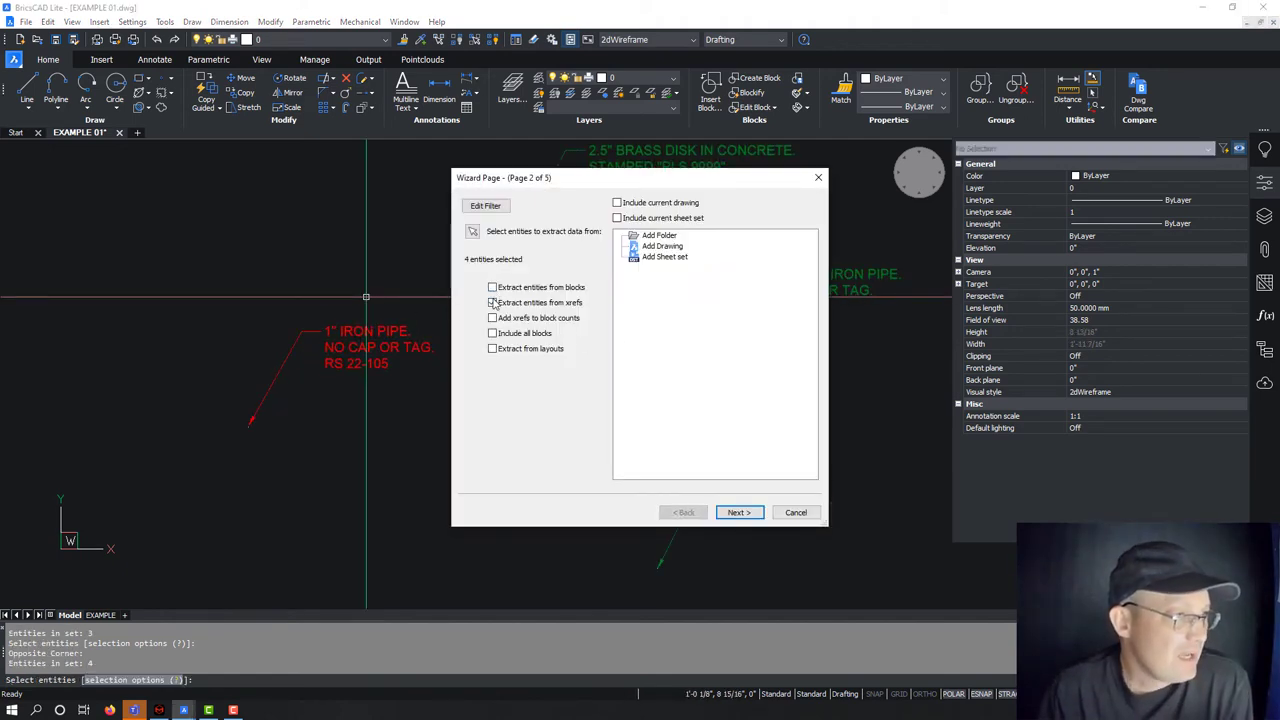
pyautogui.click(492, 302)
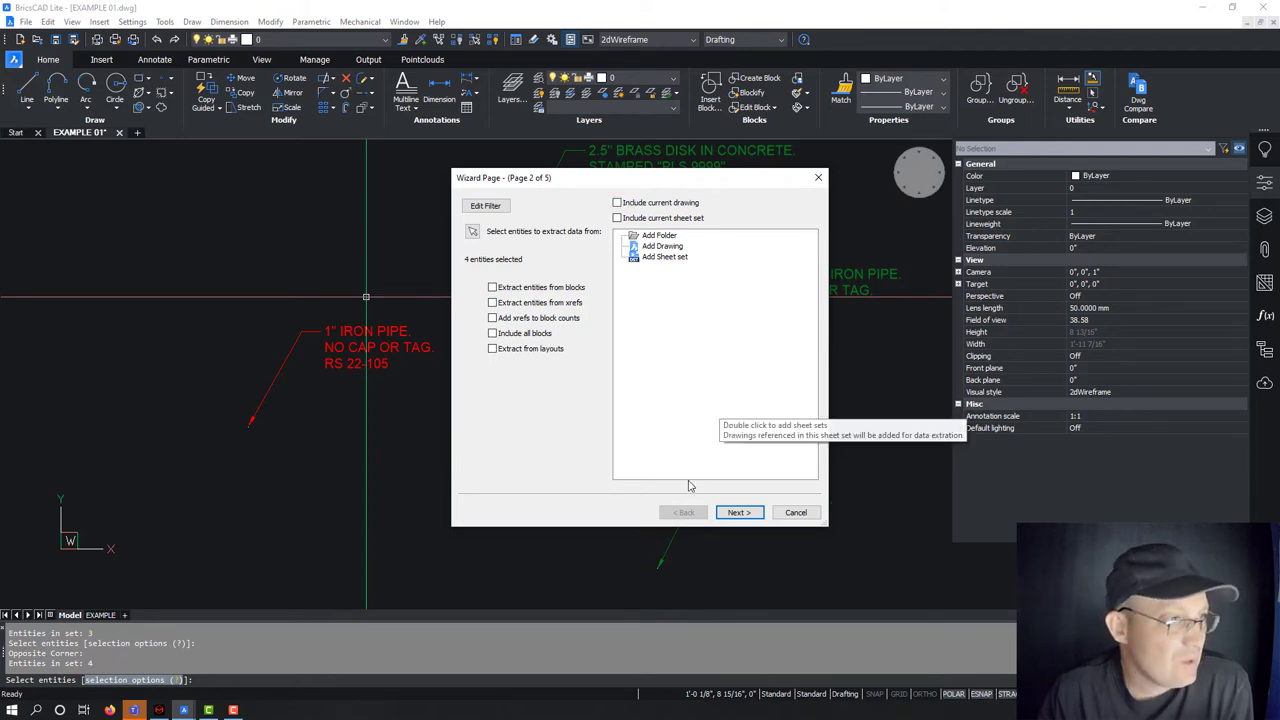
pyautogui.click(737, 512)
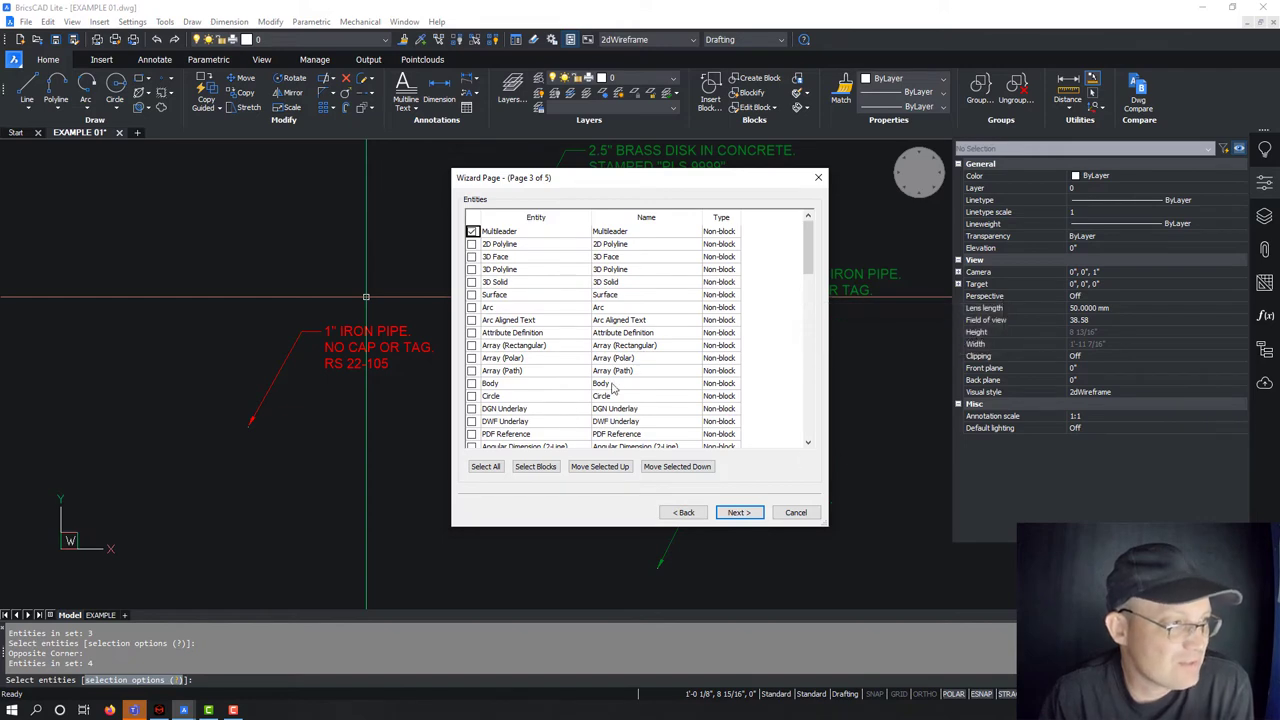
# Check the list of entity types and accept it with only Multileader included.
pyautogui.moveTo(808, 242); pyautogui.dragTo(780, 390)
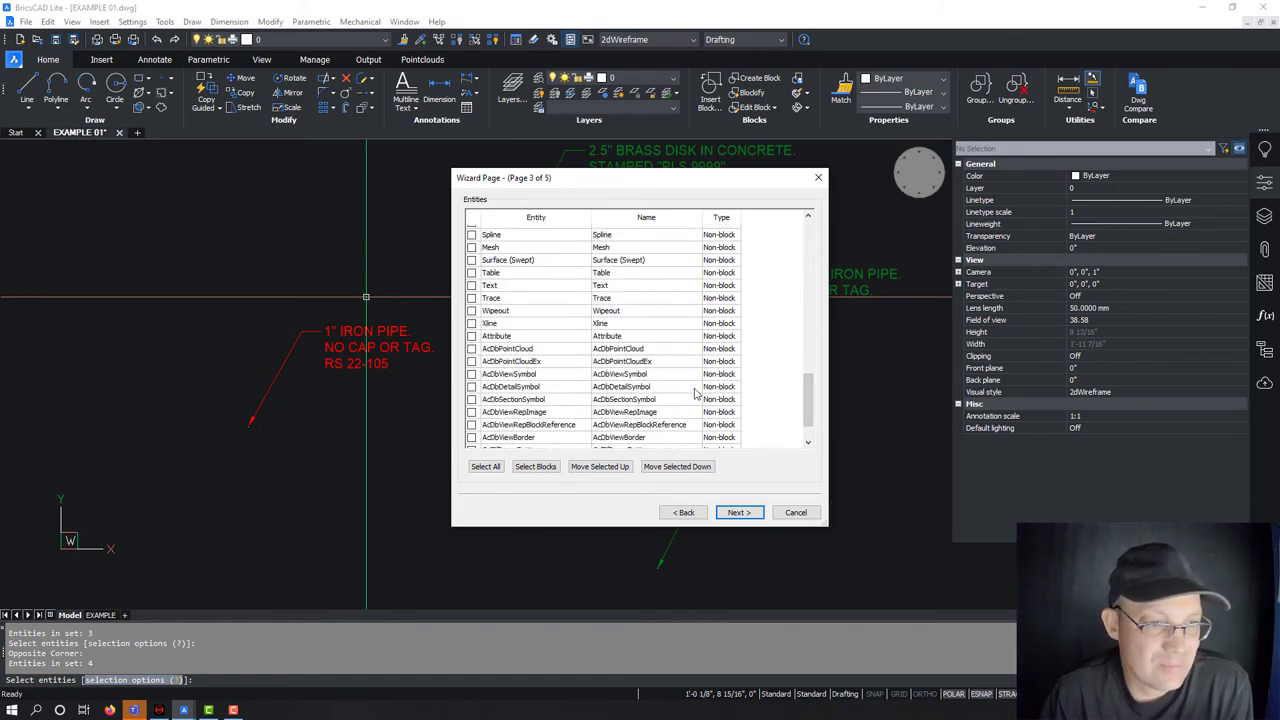
pyautogui.moveTo(807, 400); pyautogui.dragTo(806, 238)
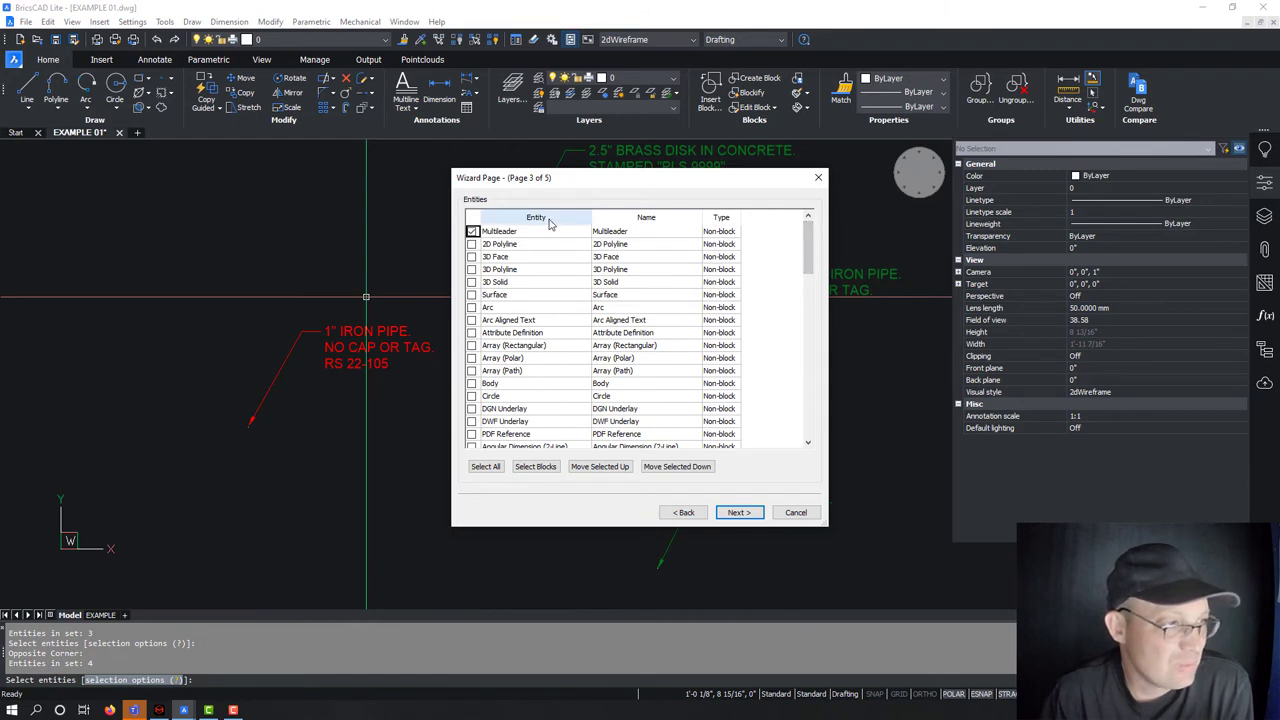
pyautogui.scroll(-15, 600, 340)
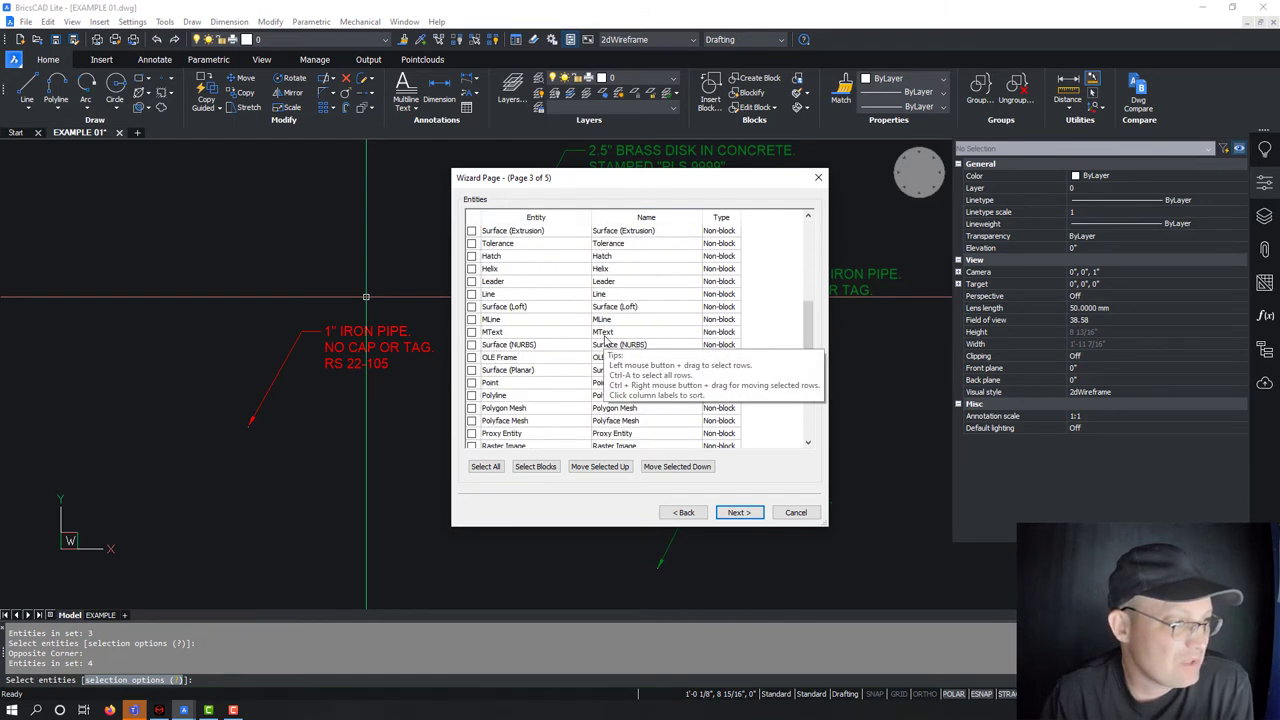
pyautogui.scroll(-6, 604, 338)
pyautogui.scroll(20, 605, 338)
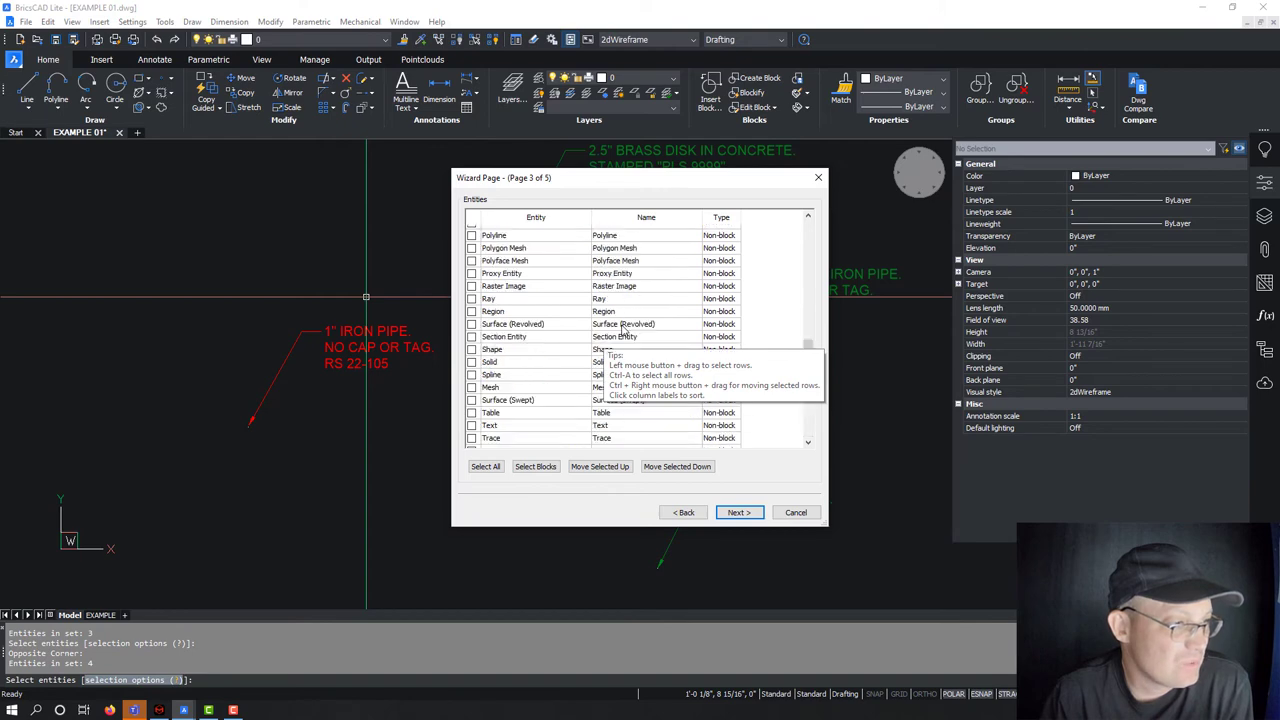
pyautogui.scroll(1, 622, 330)
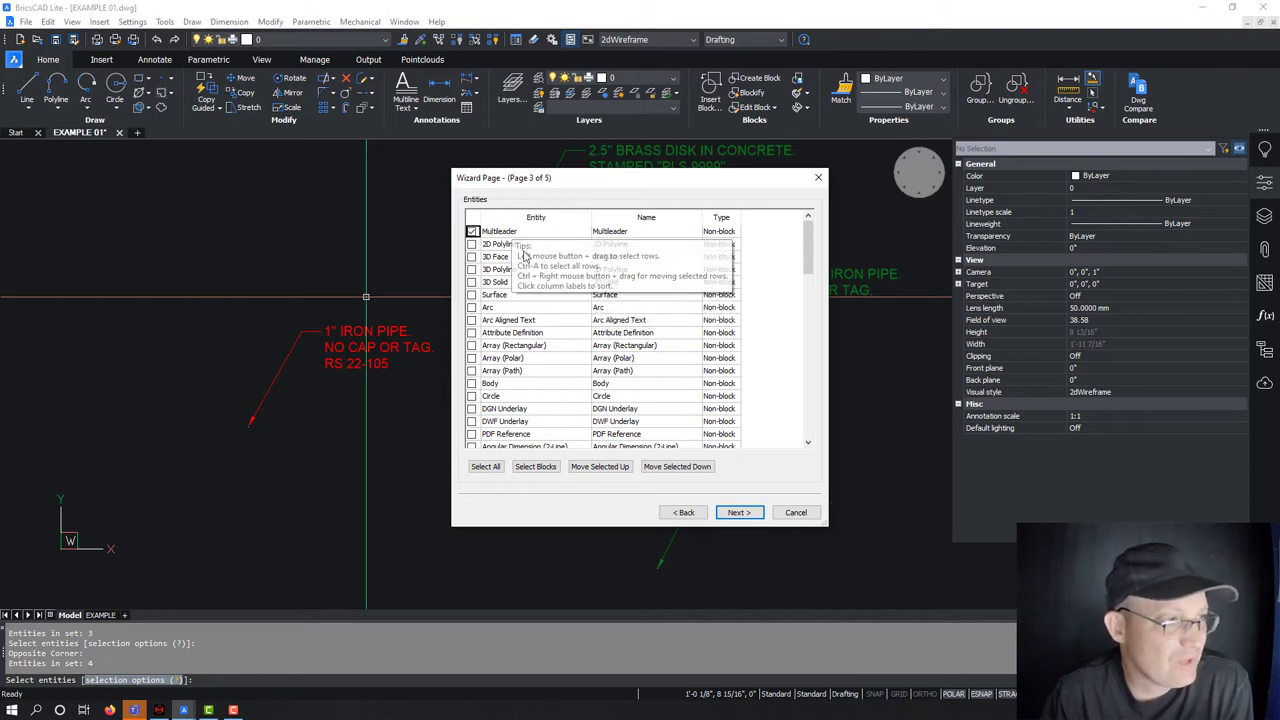
pyautogui.click(740, 513)
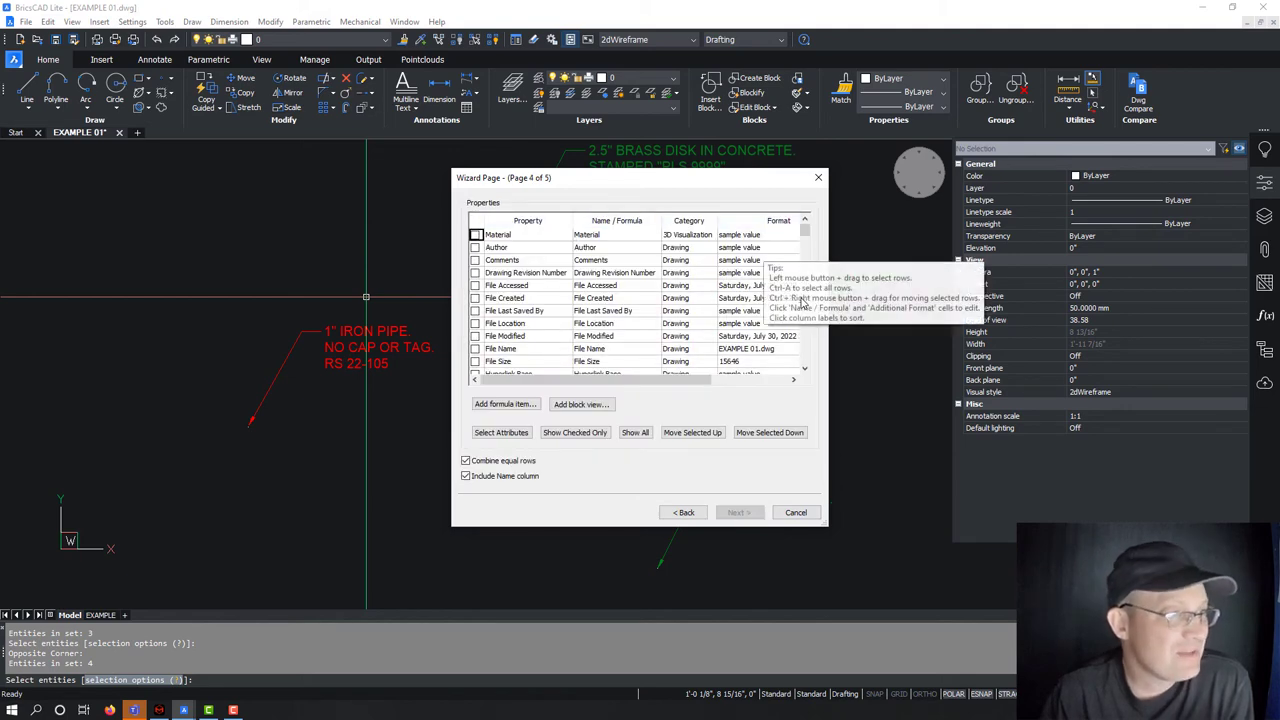
# Sort the extractable properties by name and include the Contents property.
pyautogui.moveTo(806, 240)
pyautogui.mouseDown()
pyautogui.moveTo(817, 362)
pyautogui.moveTo(821, 233)
pyautogui.moveTo(821, 376)
pyautogui.moveTo(816, 226)
pyautogui.mouseUp()
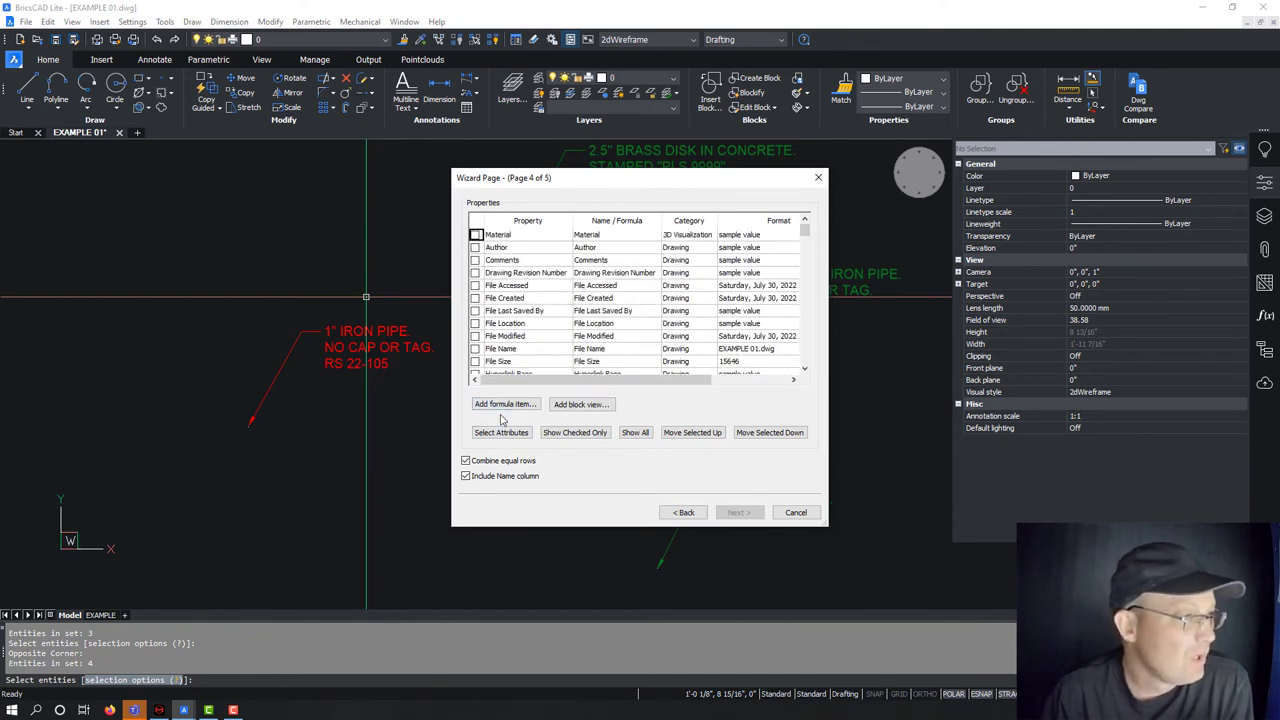
pyautogui.click(555, 224)
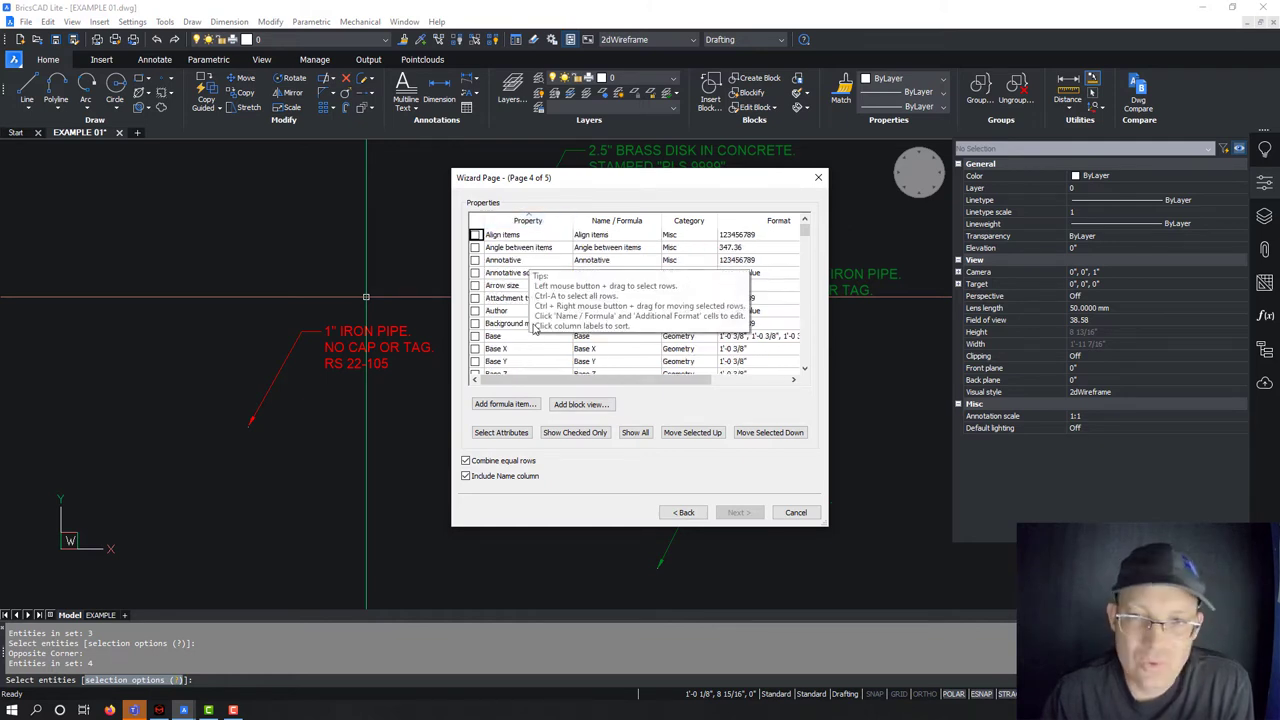
pyautogui.scroll(-2, 505, 342)
pyautogui.scroll(-2, 505, 342)
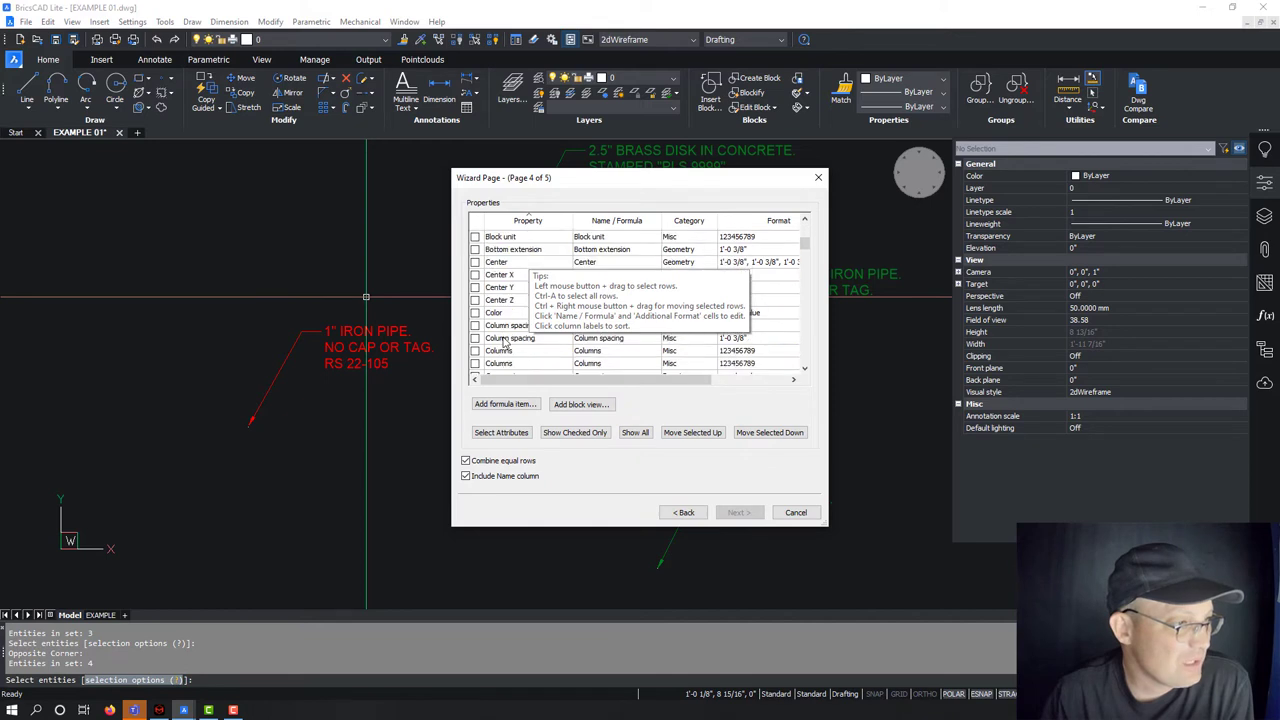
pyautogui.scroll(-3, 505, 342)
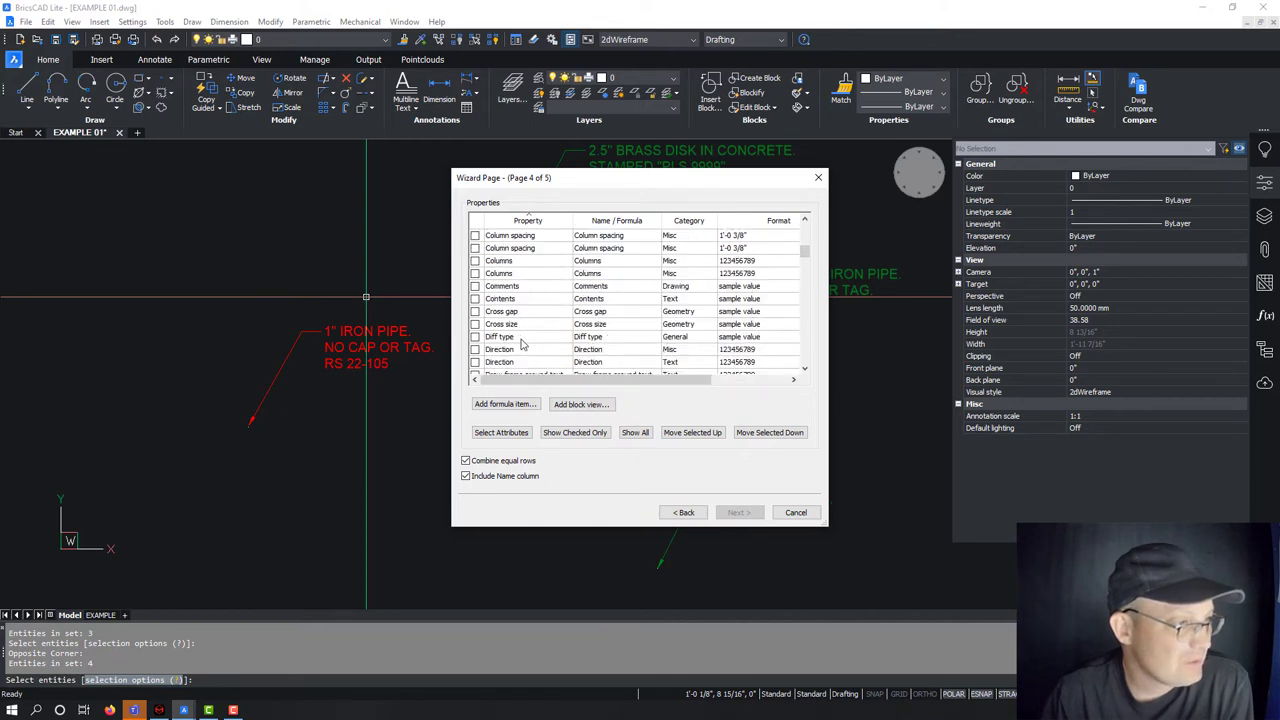
pyautogui.click(475, 299)
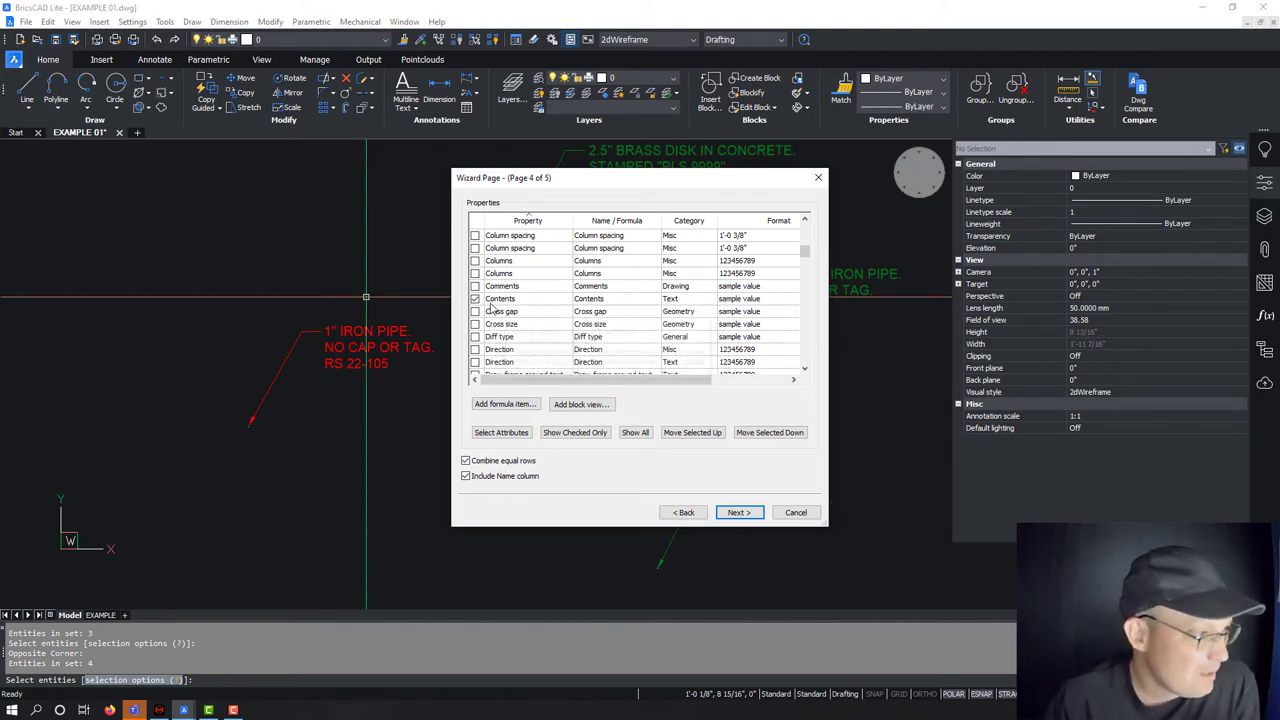
# Add the Layer property to the extraction and accept the property selection.
pyautogui.scroll(-2, 545, 320)
pyautogui.scroll(-7, 545, 320)
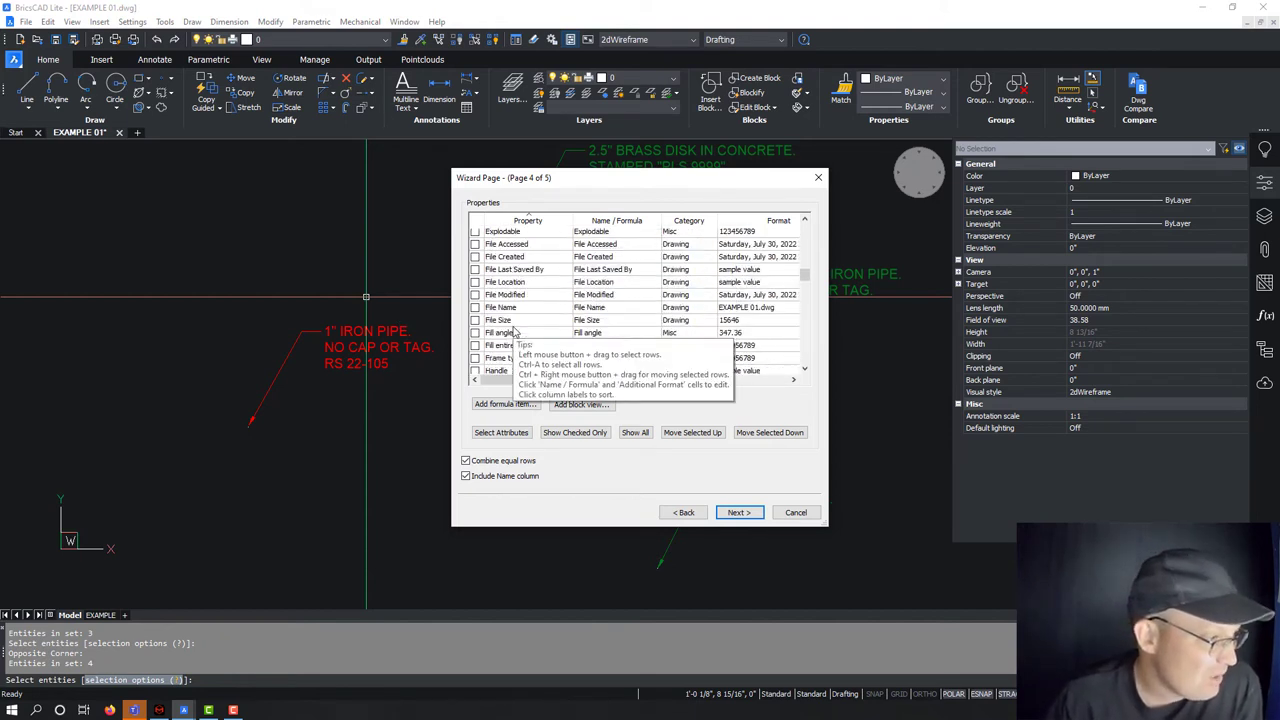
pyautogui.scroll(-2, 514, 330)
pyautogui.scroll(-2, 514, 330)
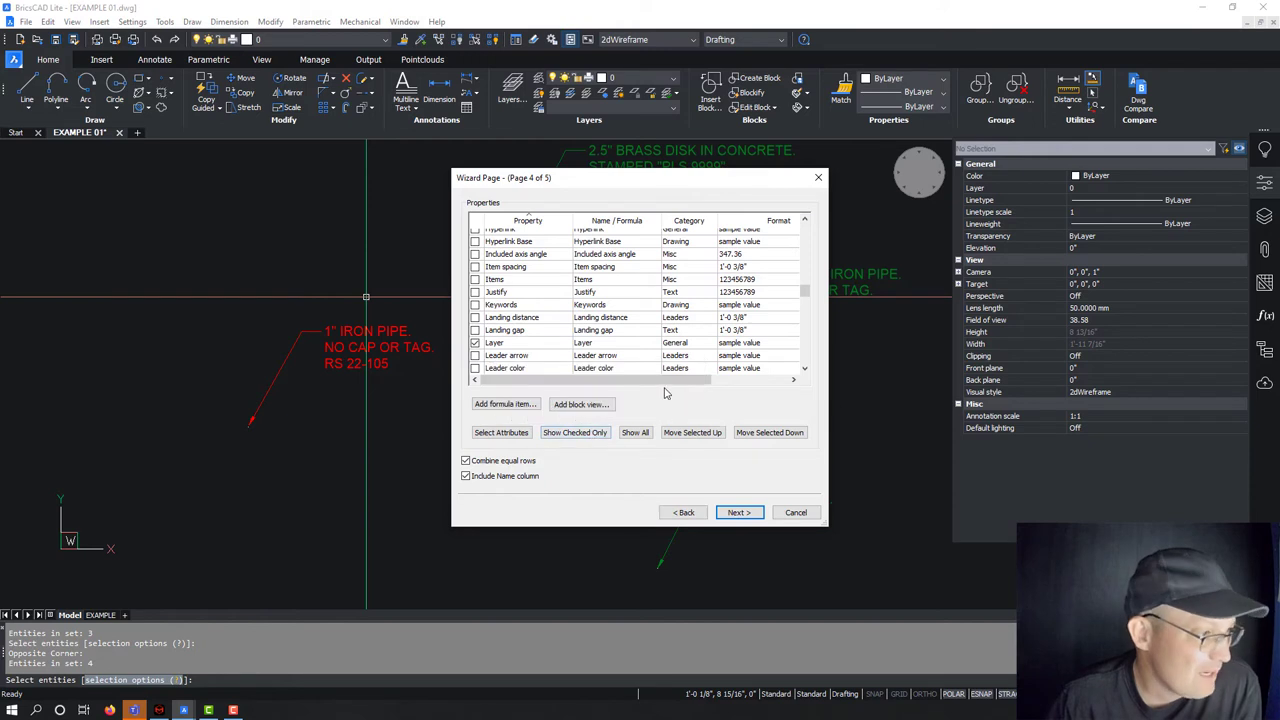
pyautogui.scroll(2, 615, 308)
pyautogui.scroll(4, 516, 335)
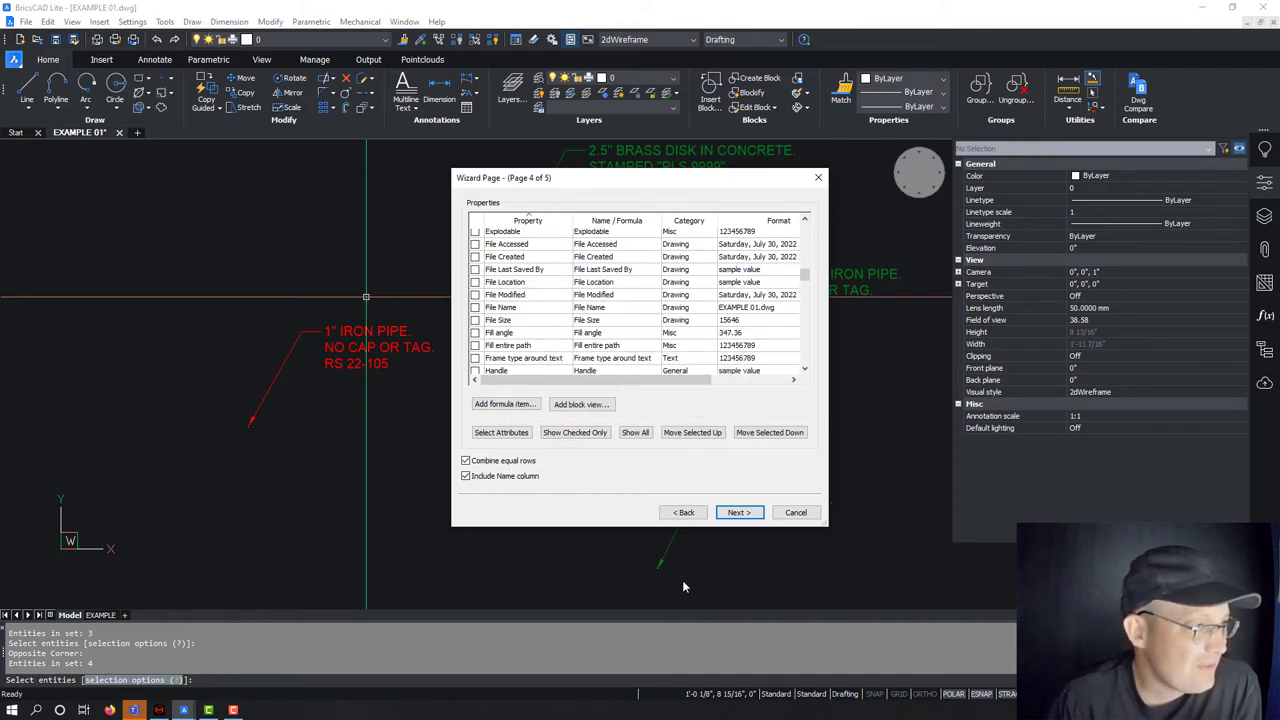
pyautogui.click(752, 513)
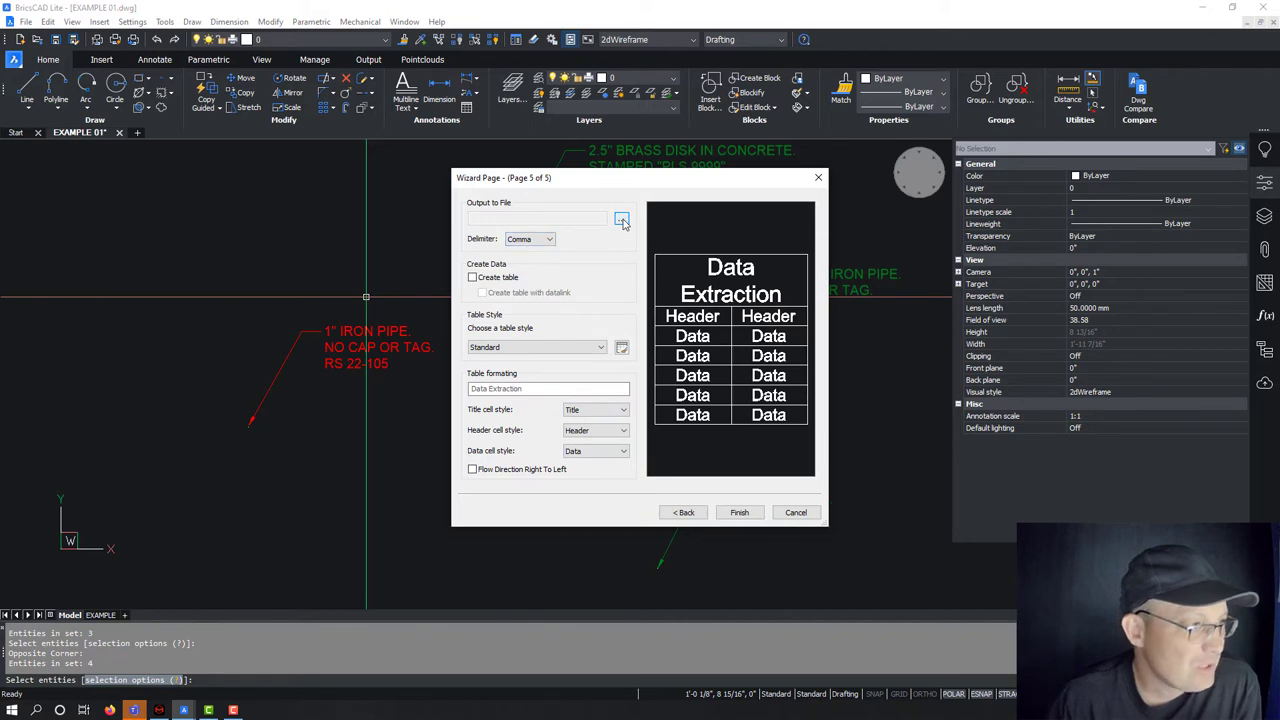
# Output the extracted data as a comma-delimited file named MLDE.csv in the Junk Drawer folder and finish the extraction.
pyautogui.click(530, 239)
pyautogui.click(522, 249)
pyautogui.click(621, 218)
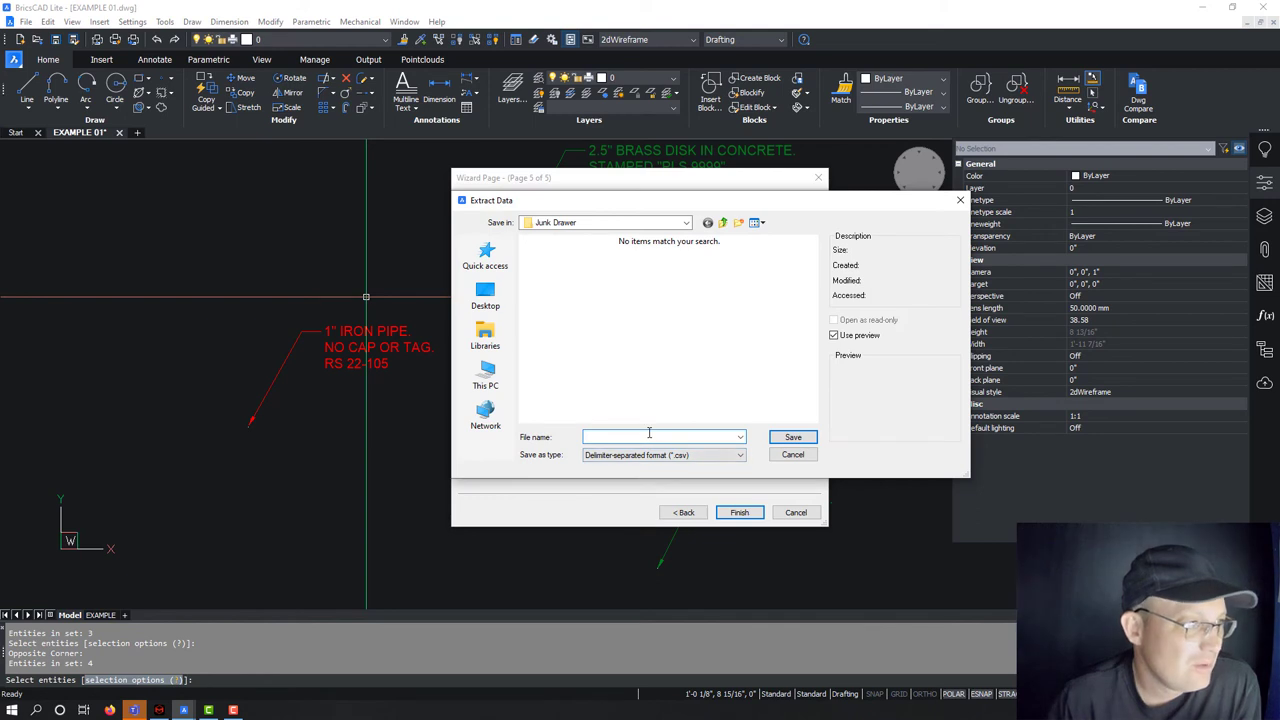
pyautogui.write('mide')
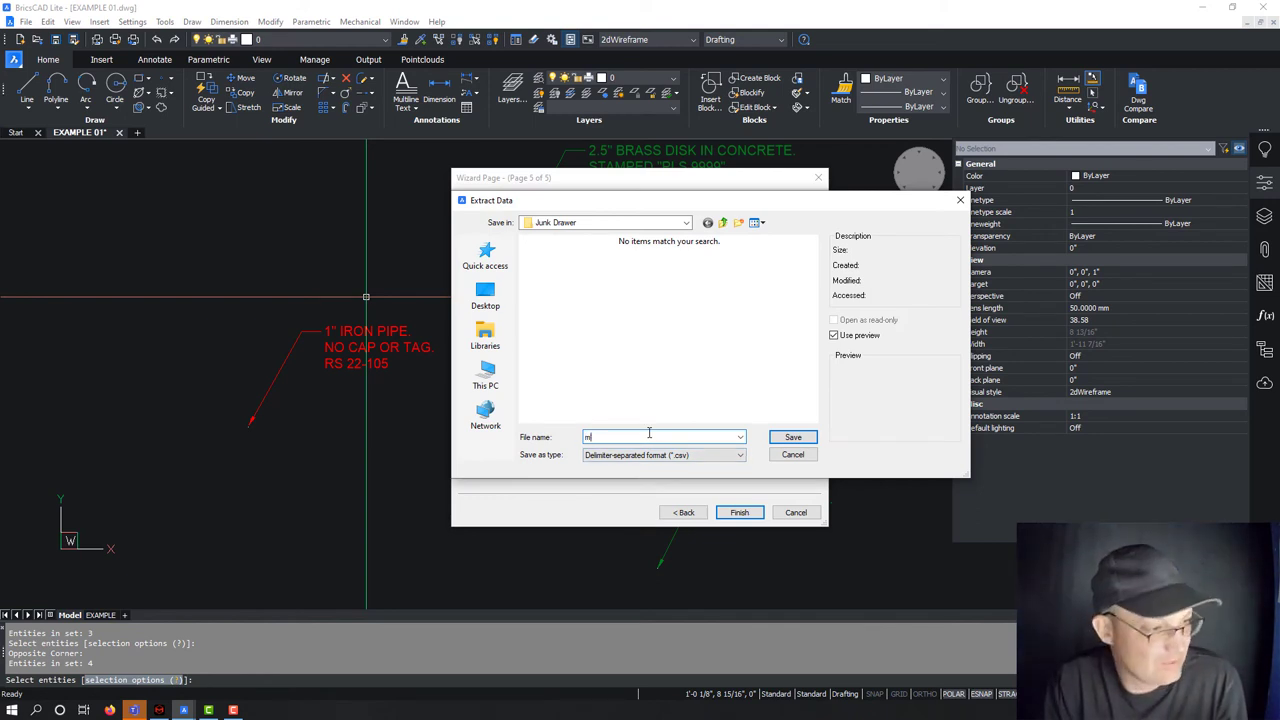
pyautogui.press('Return')
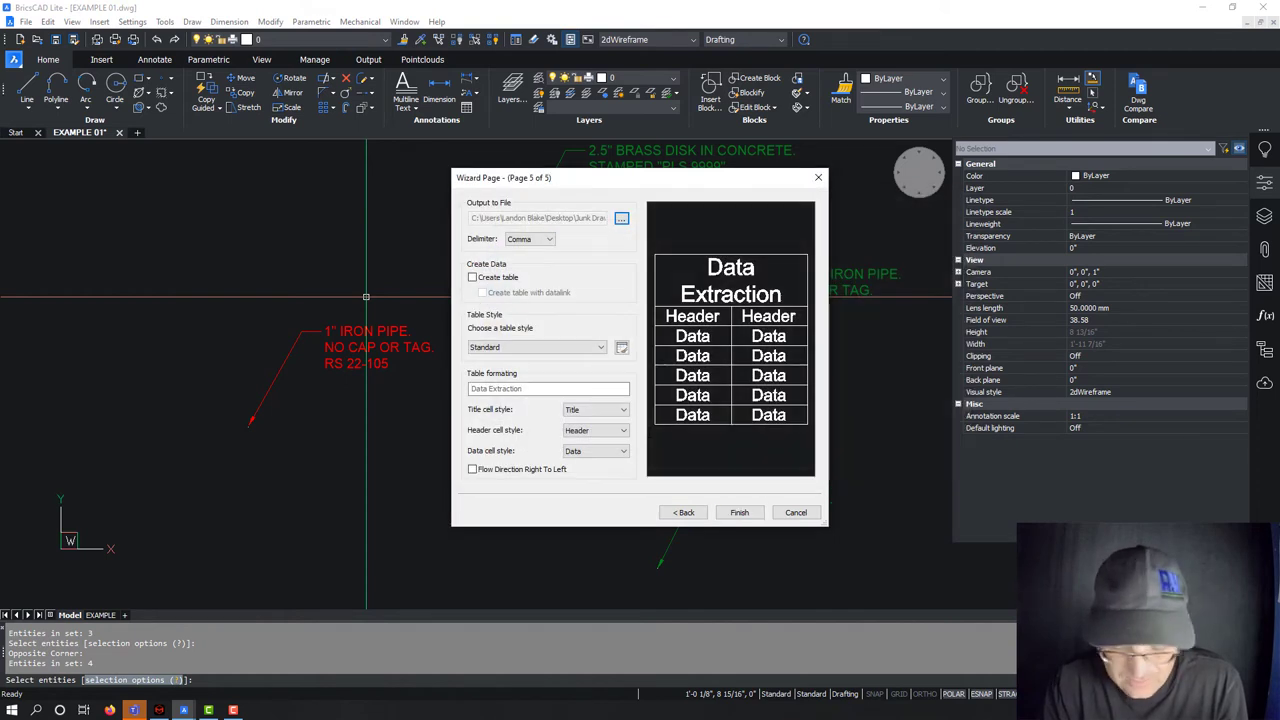
pyautogui.click(739, 513)
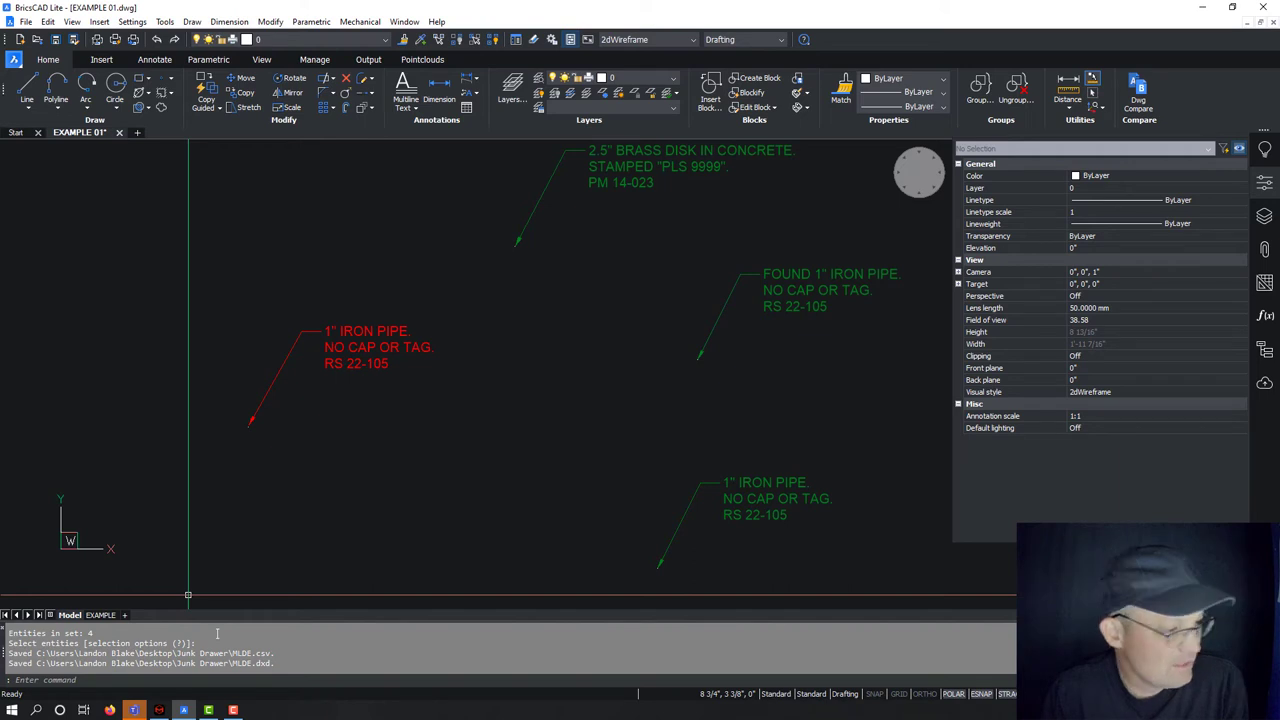
# Open MLDE.csv from the desktop's Junk Drawer folder using File Explorer and maximize its Notepad window.
pyautogui.click(12, 710)
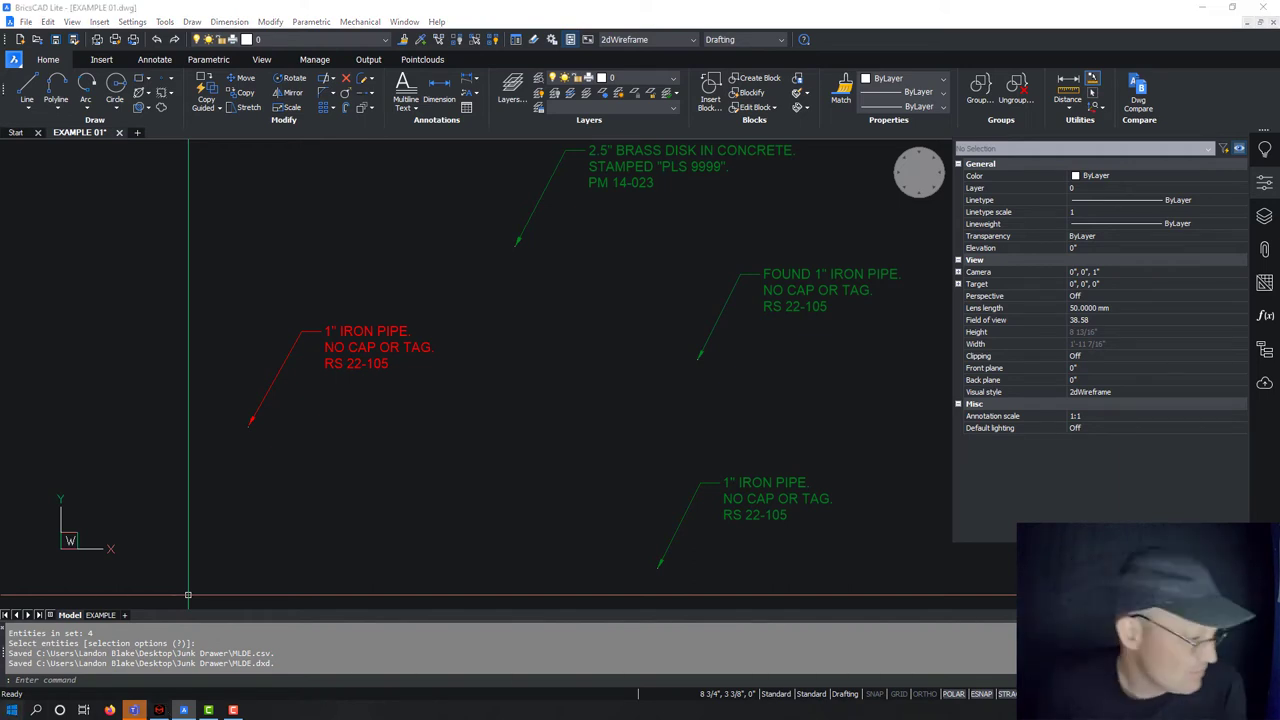
pyautogui.write('file')
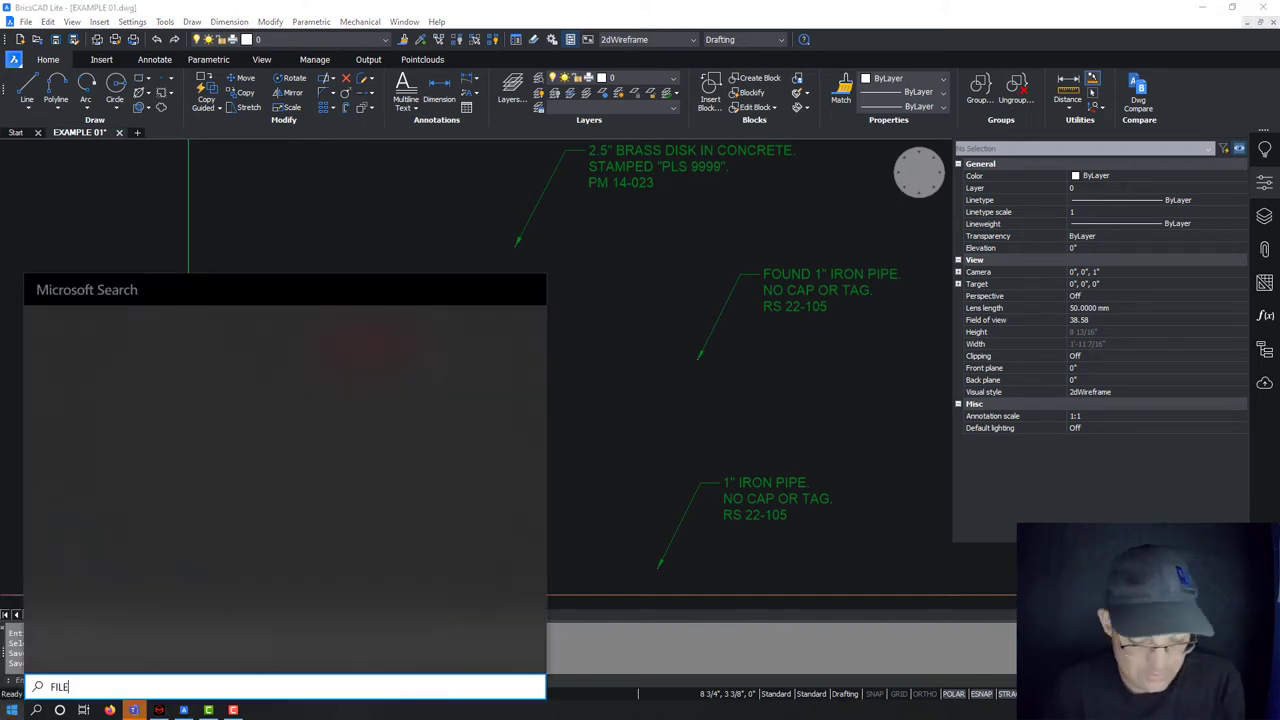
pyautogui.click(617, 318)
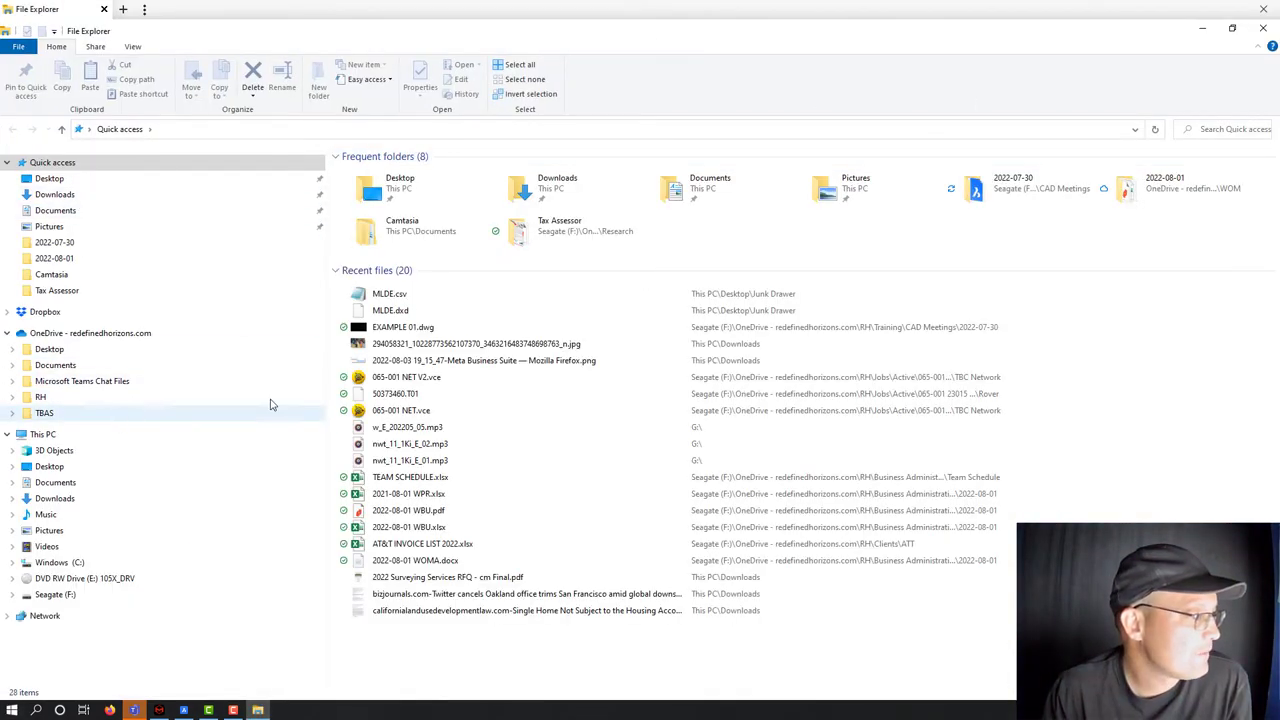
pyautogui.doubleClick(397, 186)
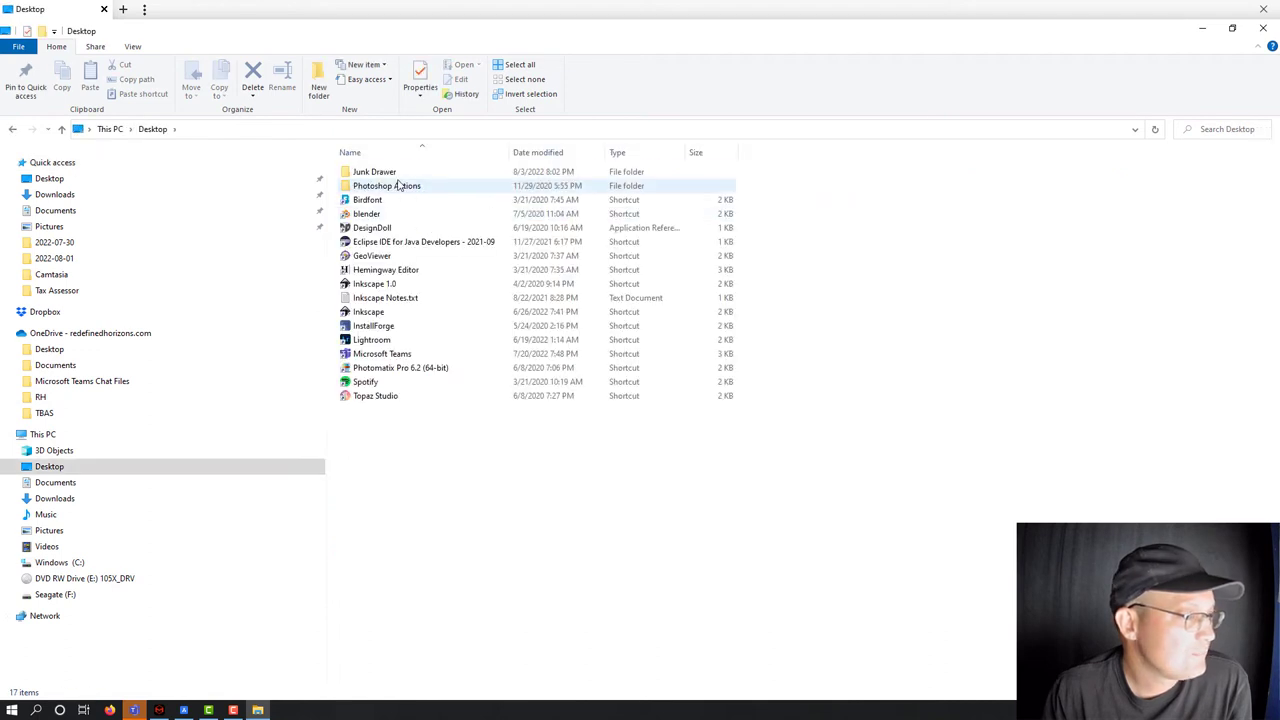
pyautogui.doubleClick(396, 172)
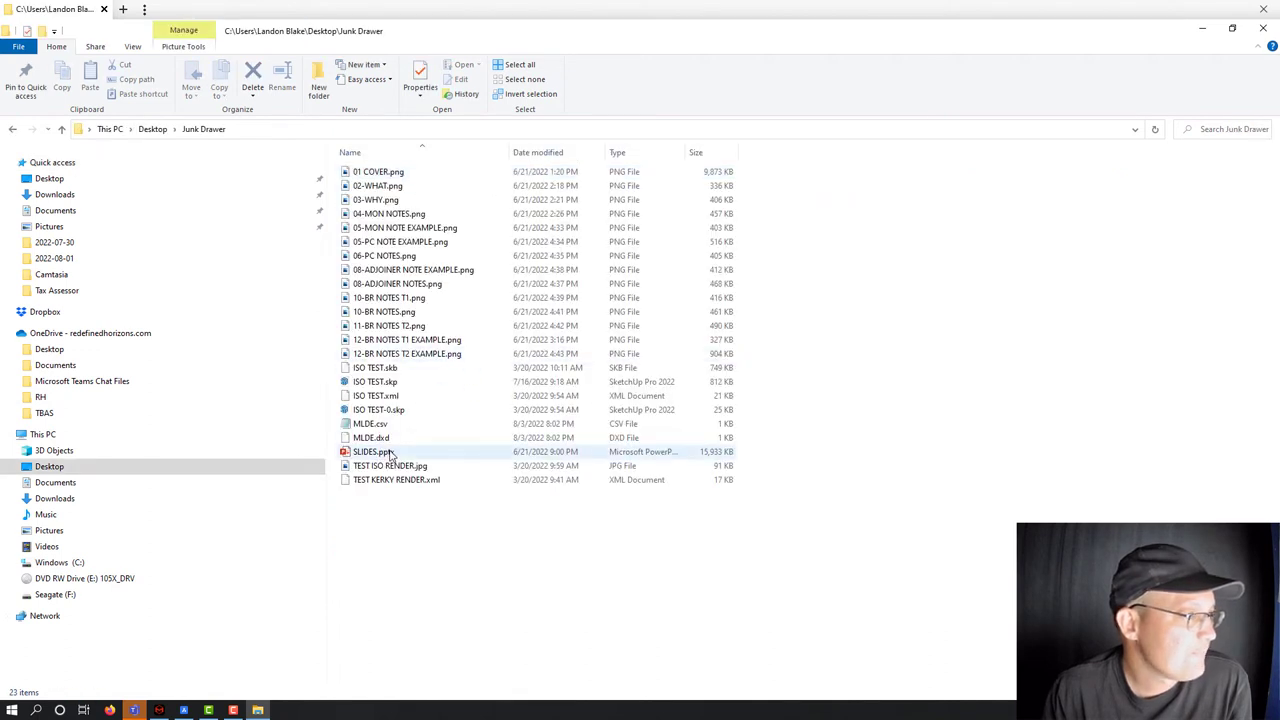
pyautogui.click(374, 428)
pyautogui.doubleClick(368, 427)
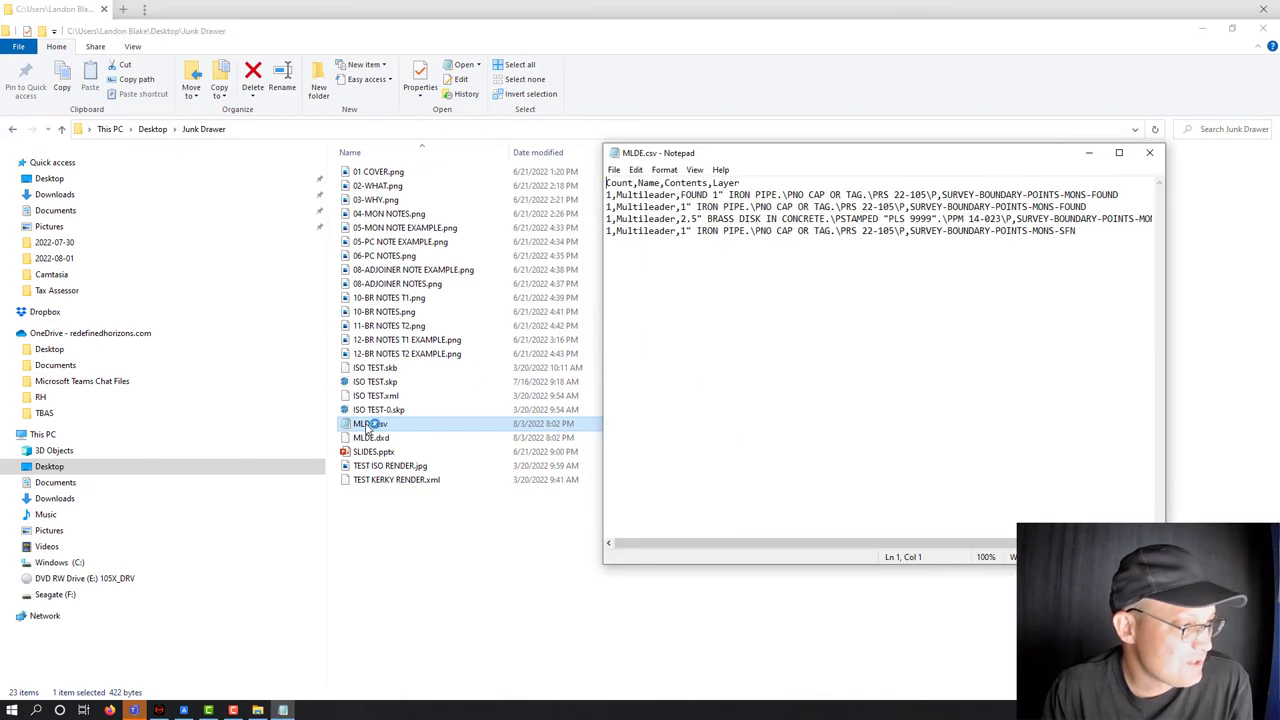
pyautogui.click(1120, 153)
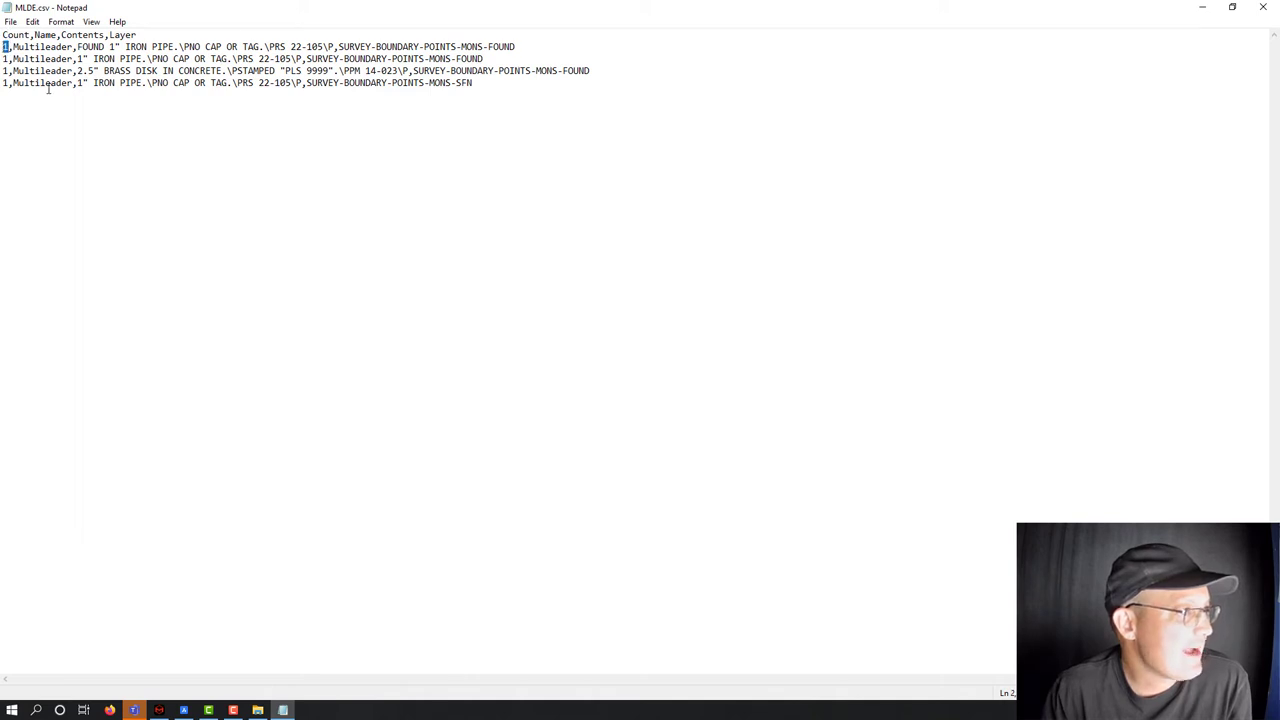
# Review the exported multileader rows in MLDE.csv and close the file.
pyautogui.click(41, 47)
pyautogui.moveTo(13, 47); pyautogui.dragTo(566, 106)
pyautogui.click(187, 250)
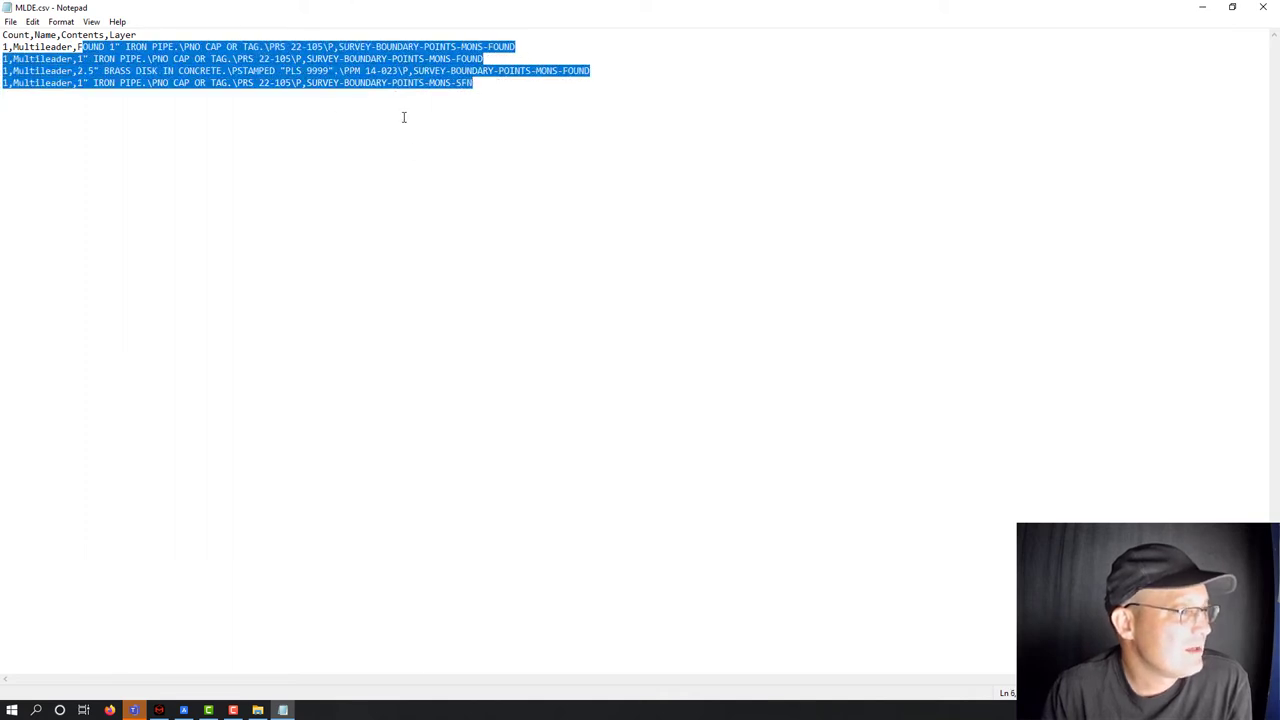
pyautogui.click(530, 286)
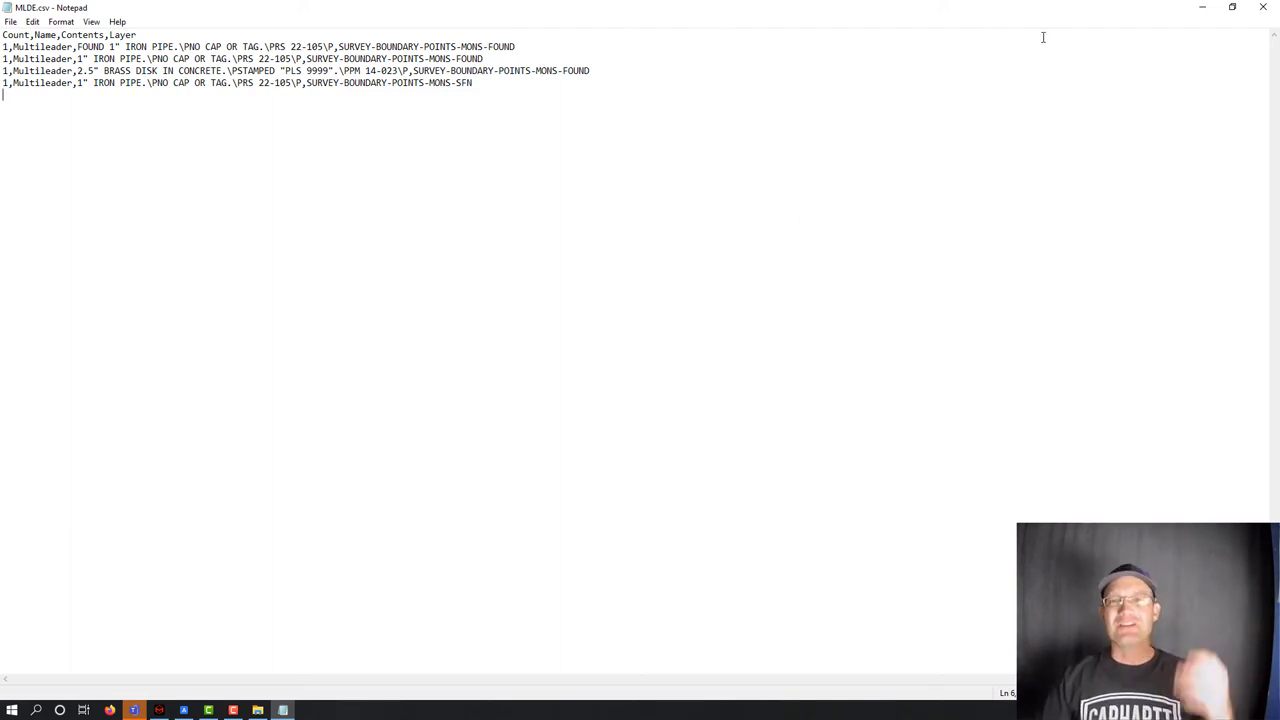
pyautogui.click(1263, 7)
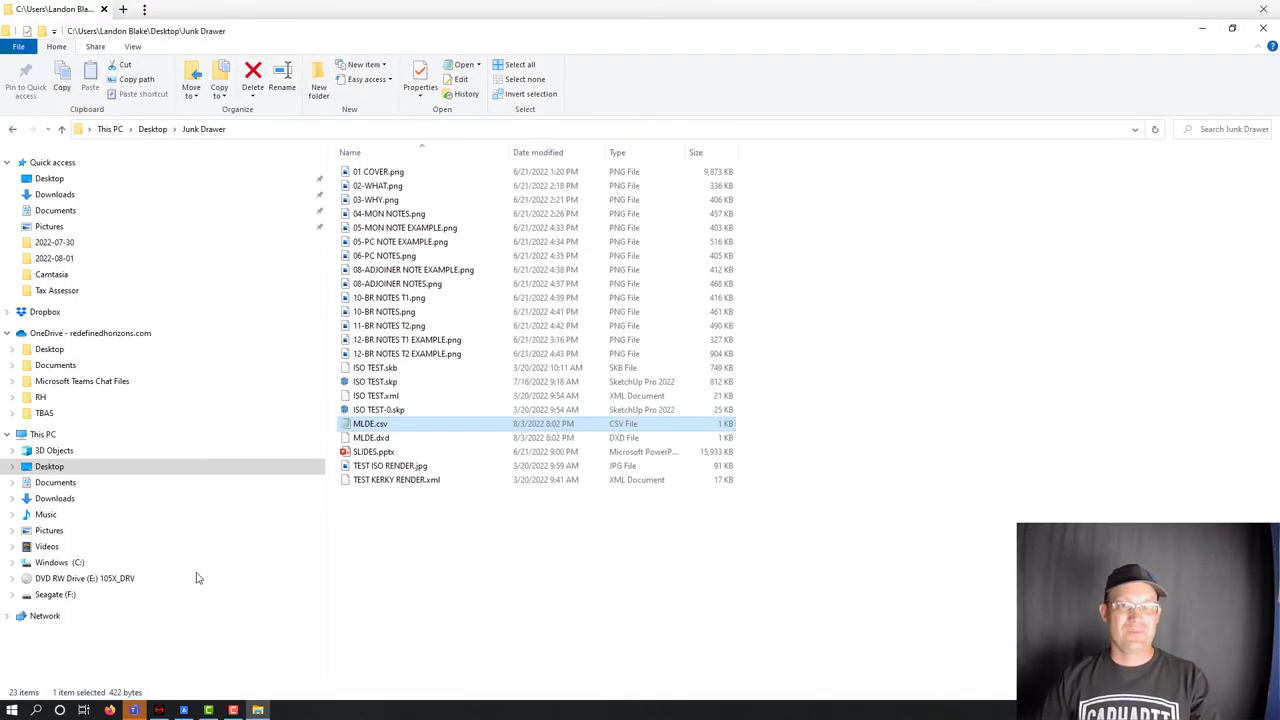
# Launch Excel and create a blank workbook.
pyautogui.click(12, 710)
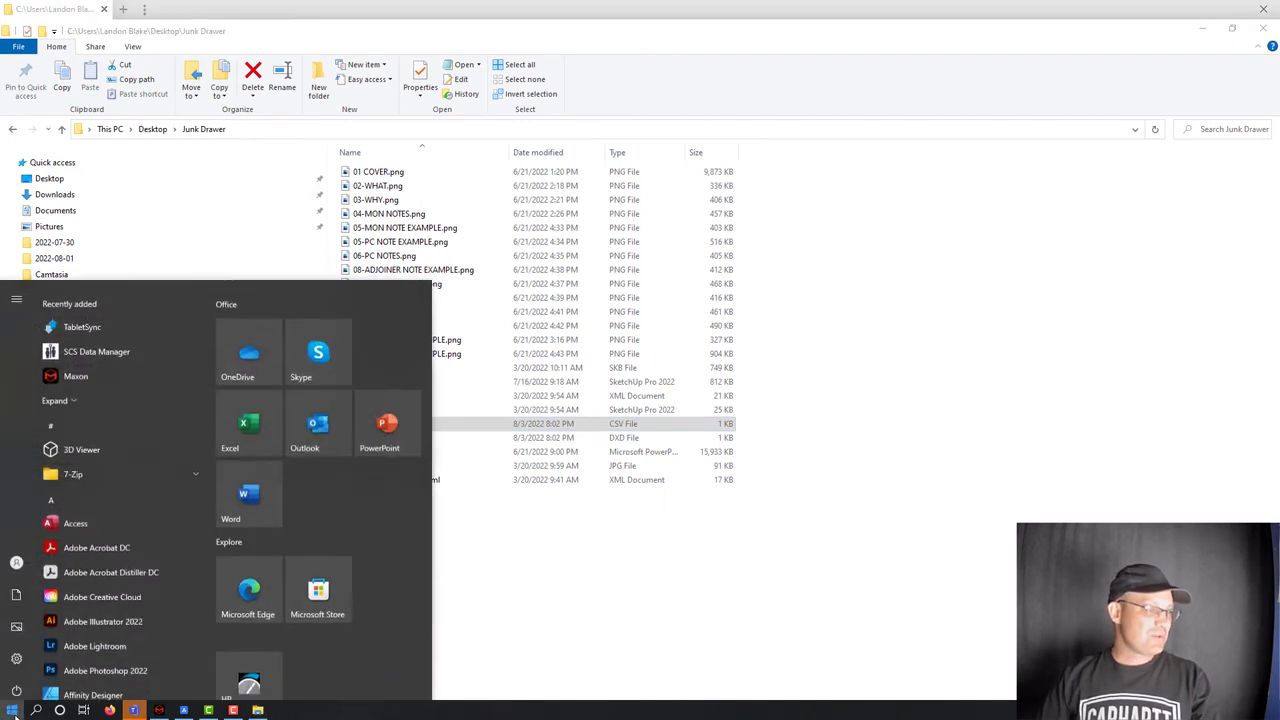
pyautogui.write('excel')
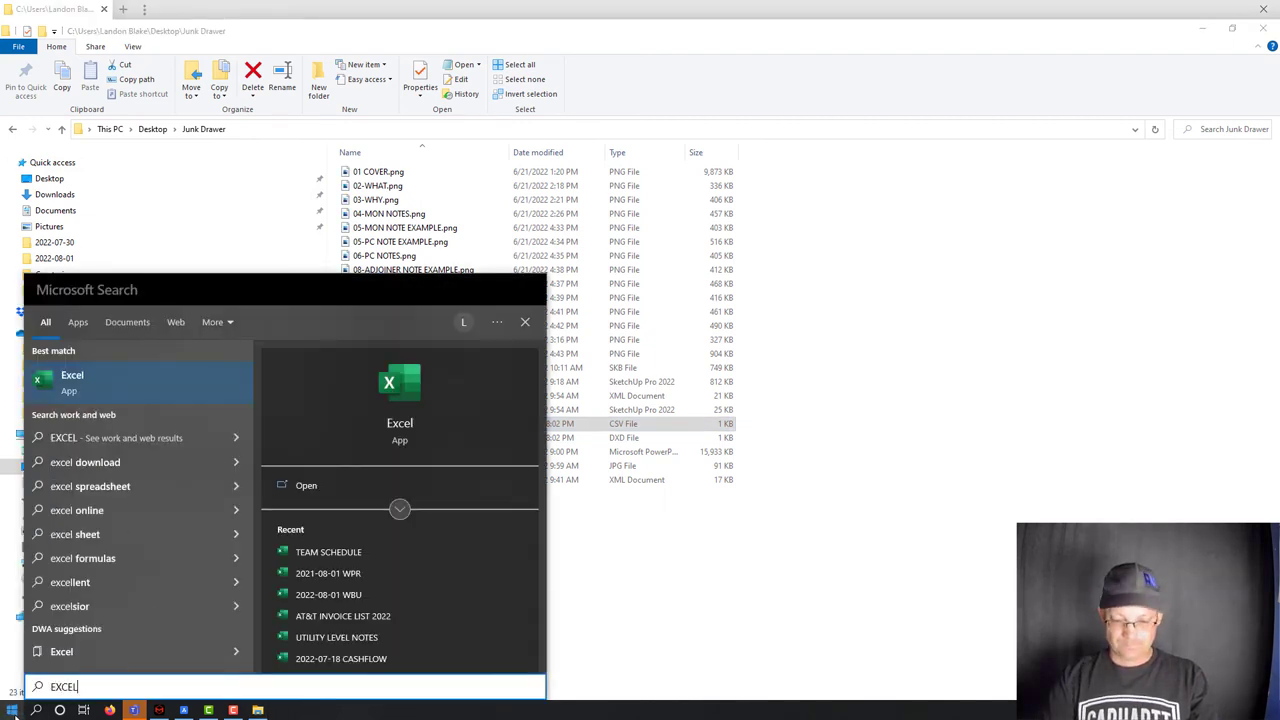
pyautogui.press('Return')
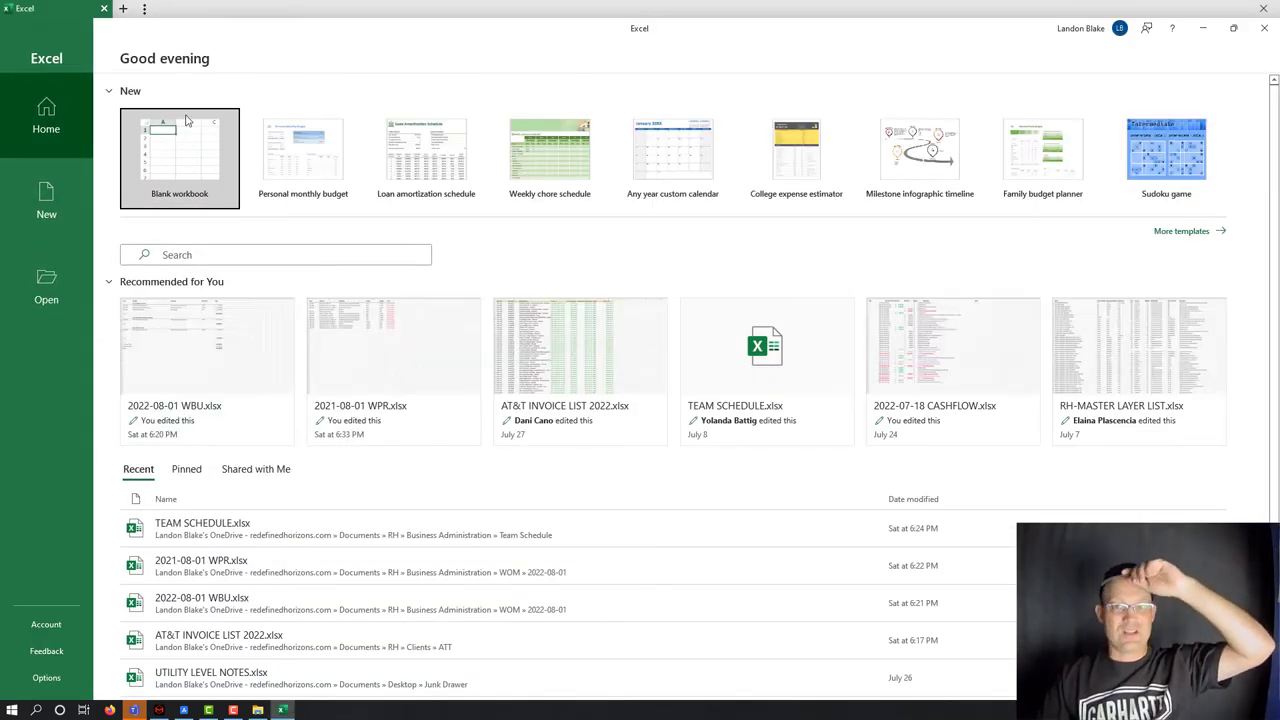
pyautogui.click(180, 160)
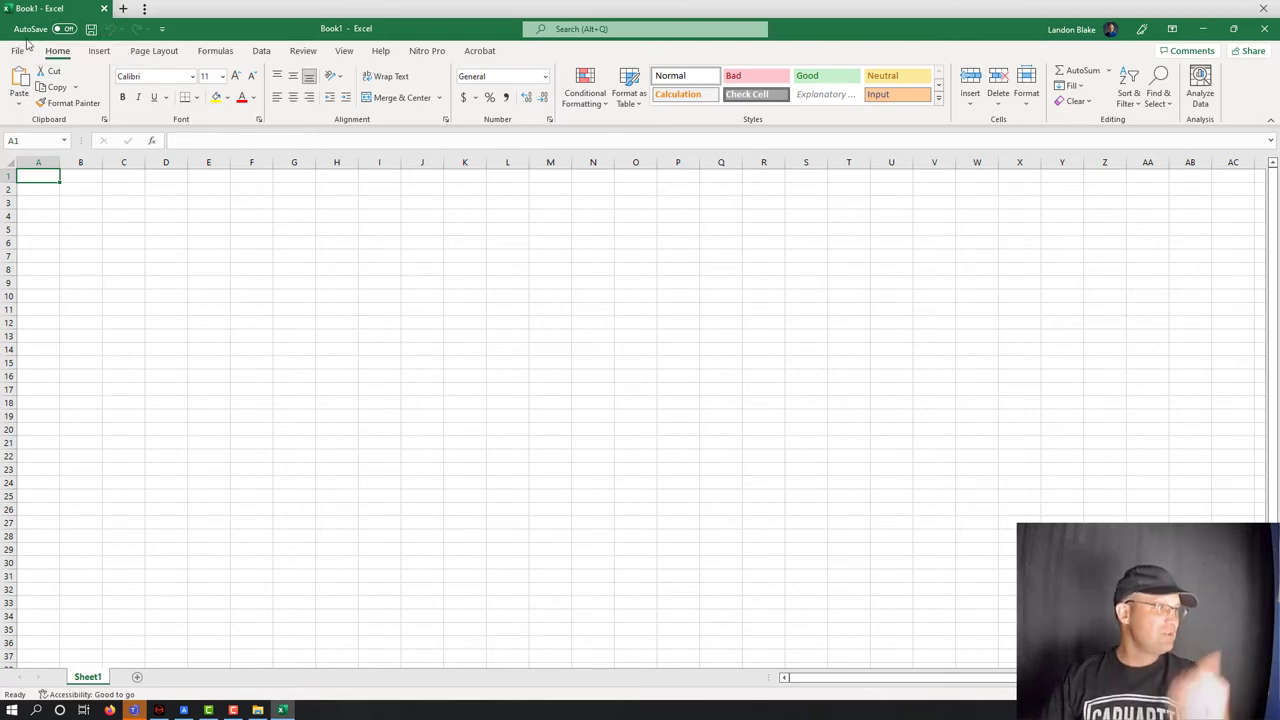
# Open MLDE.csv from the desktop's Junk Drawer folder, filtering the file list to text files.
pyautogui.click(22, 52)
pyautogui.click(48, 143)
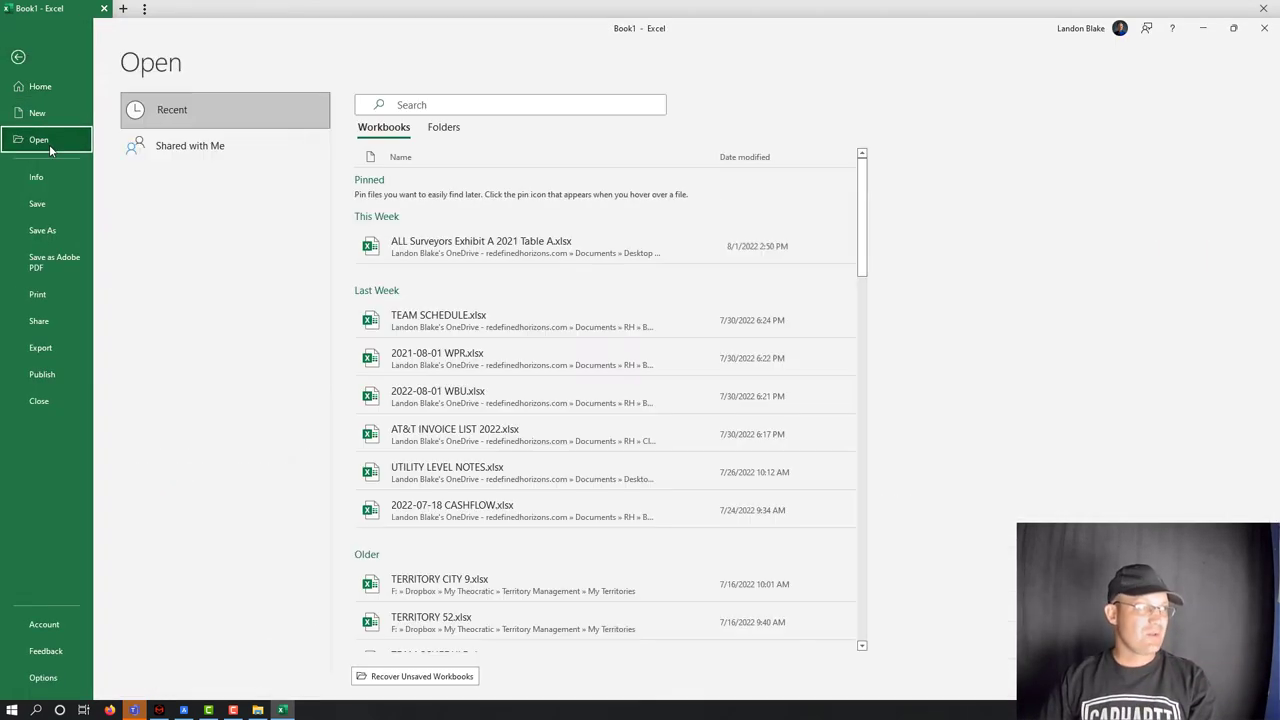
pyautogui.click(200, 420)
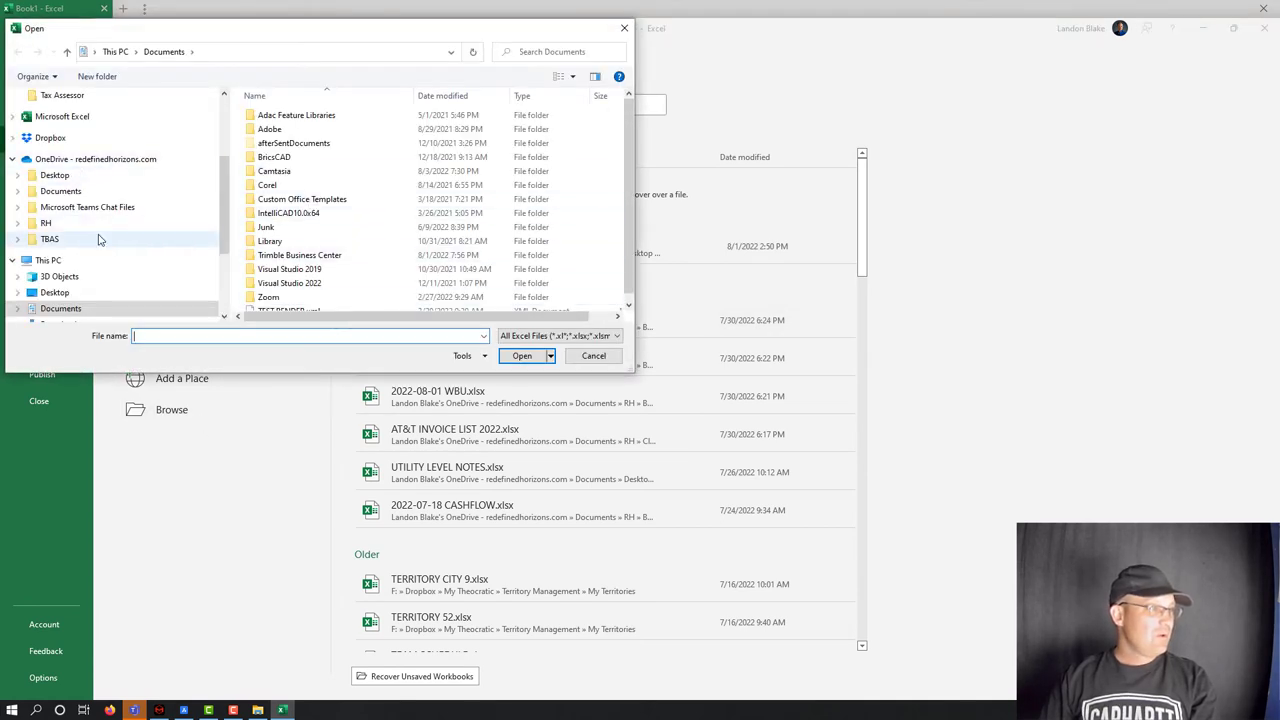
pyautogui.click(97, 225)
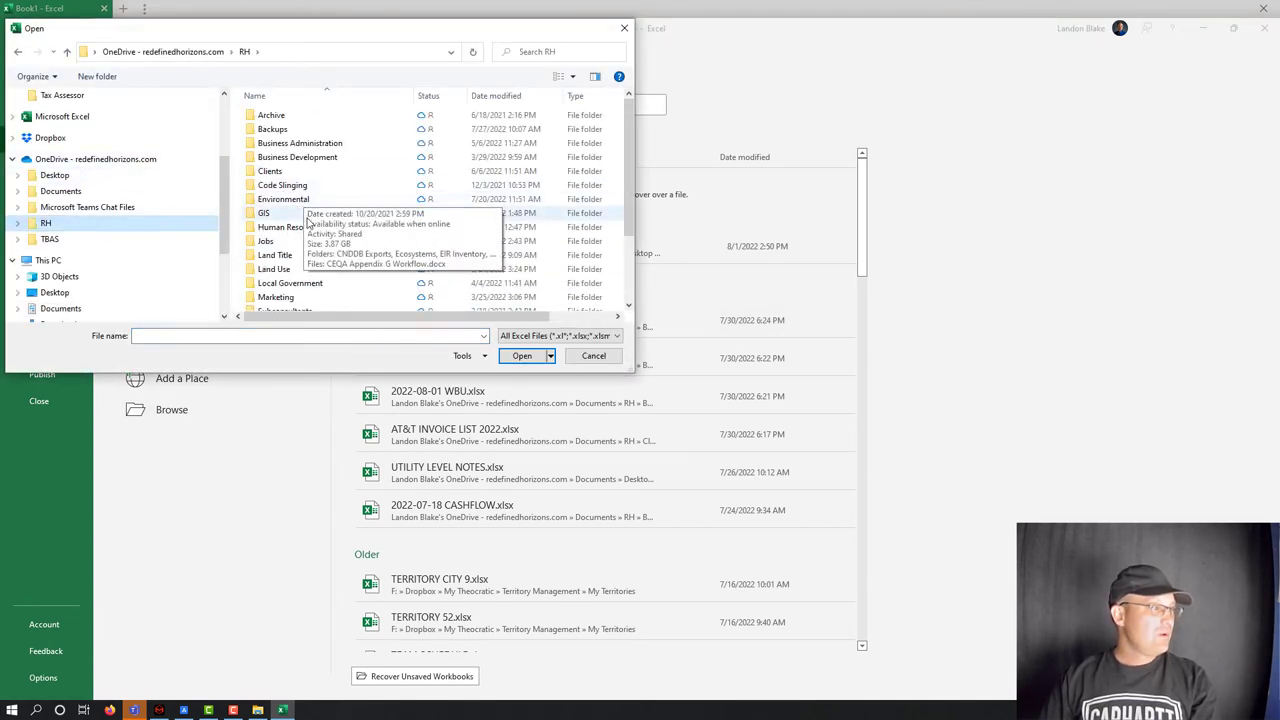
pyautogui.click(99, 291)
pyautogui.doubleClick(285, 120)
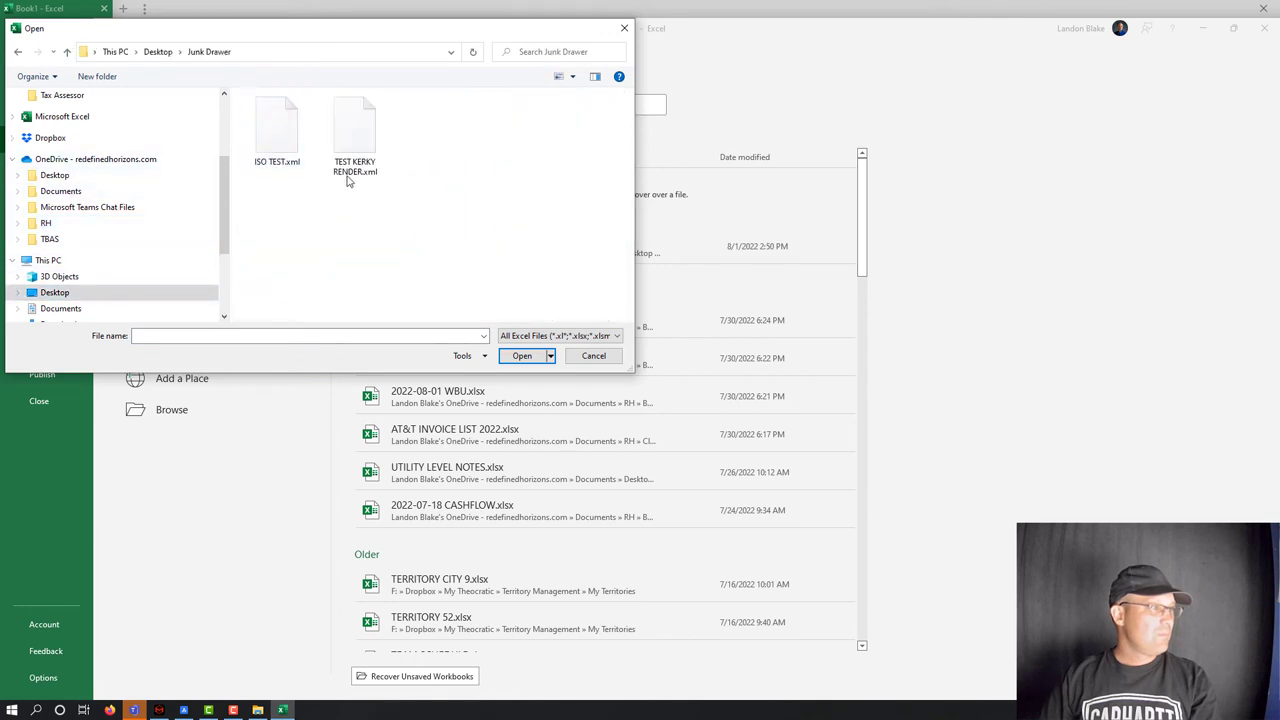
pyautogui.click(530, 342)
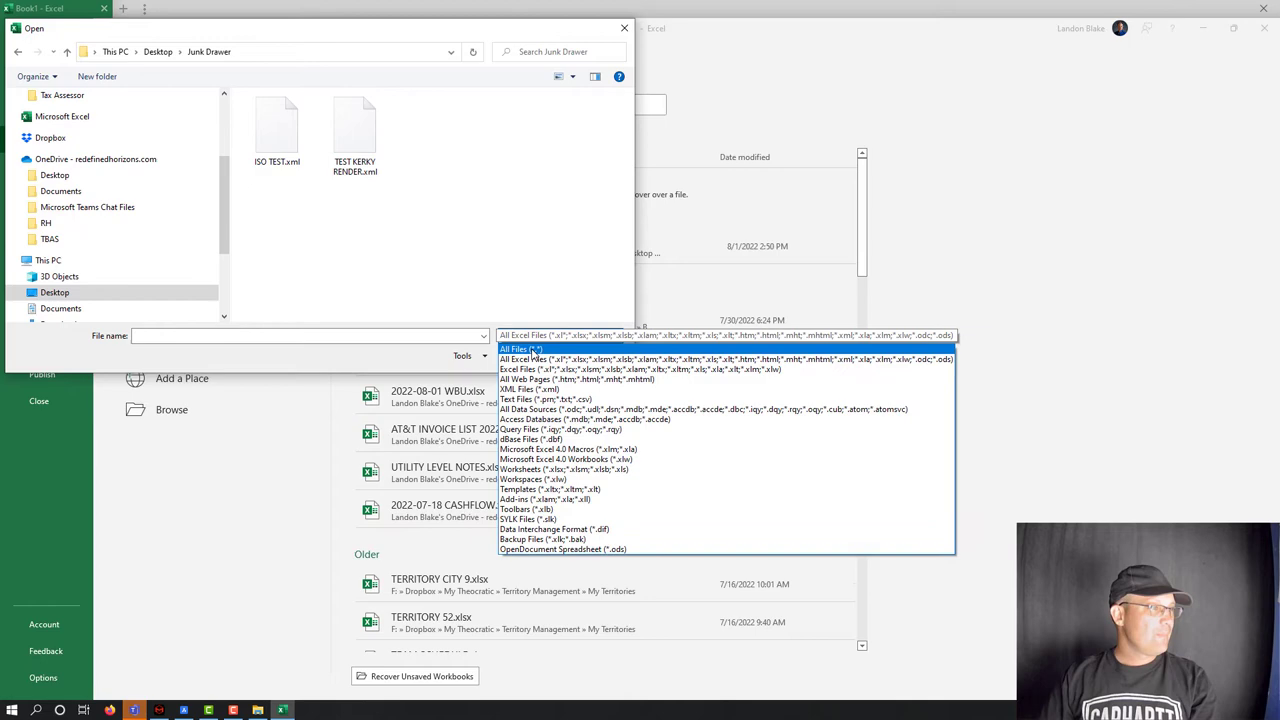
pyautogui.click(530, 400)
pyautogui.click(276, 128)
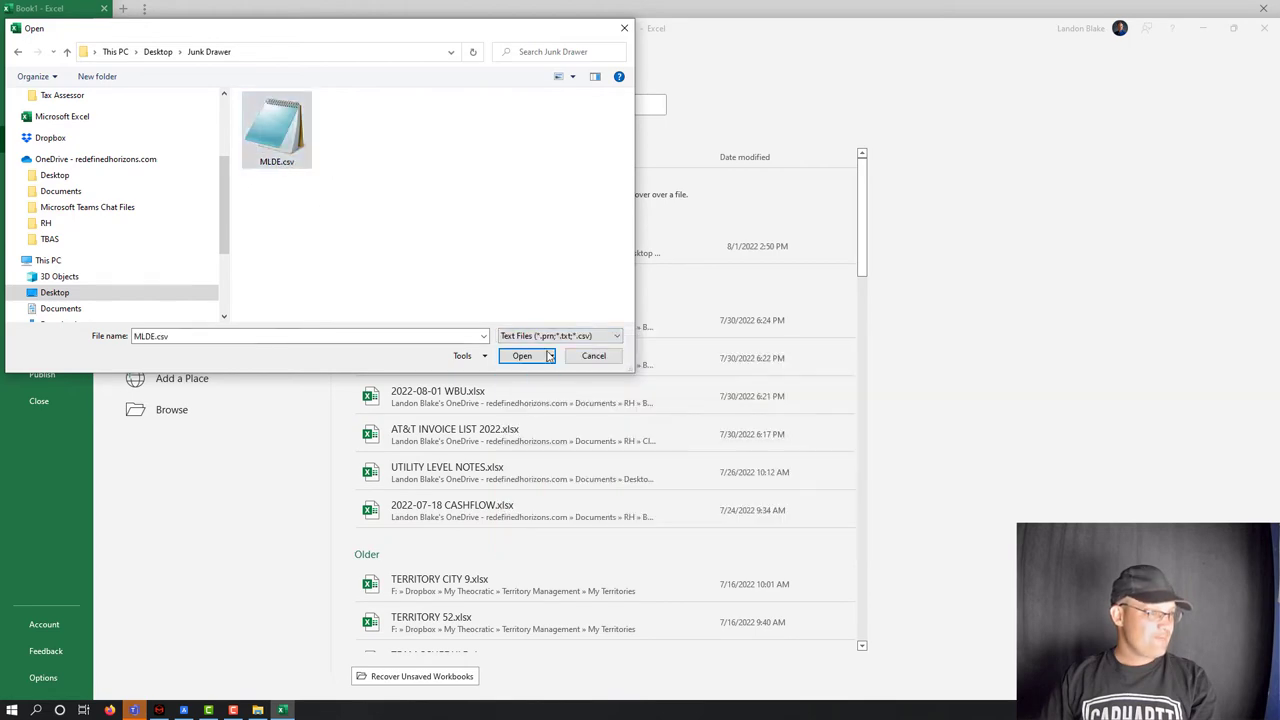
pyautogui.click(522, 356)
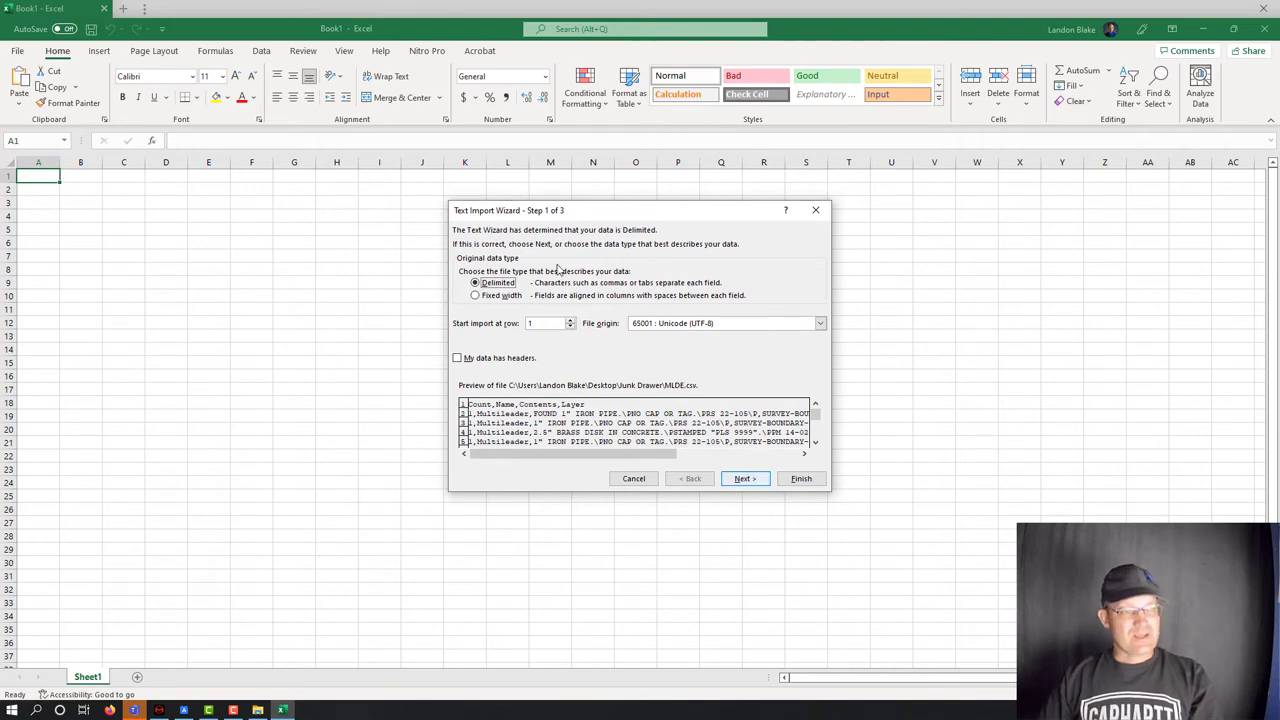
# Import the CSV as delimited text with Comma as the delimiter instead of Tab.
pyautogui.click(746, 478)
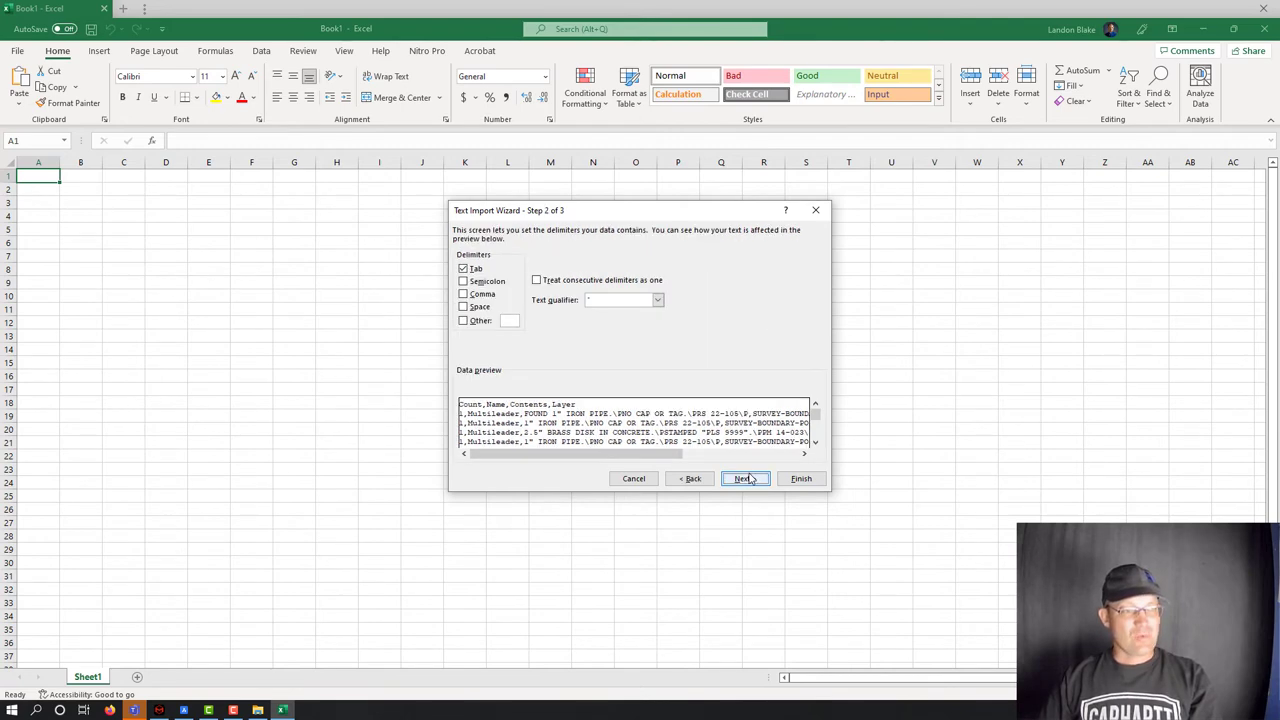
pyautogui.click(463, 269)
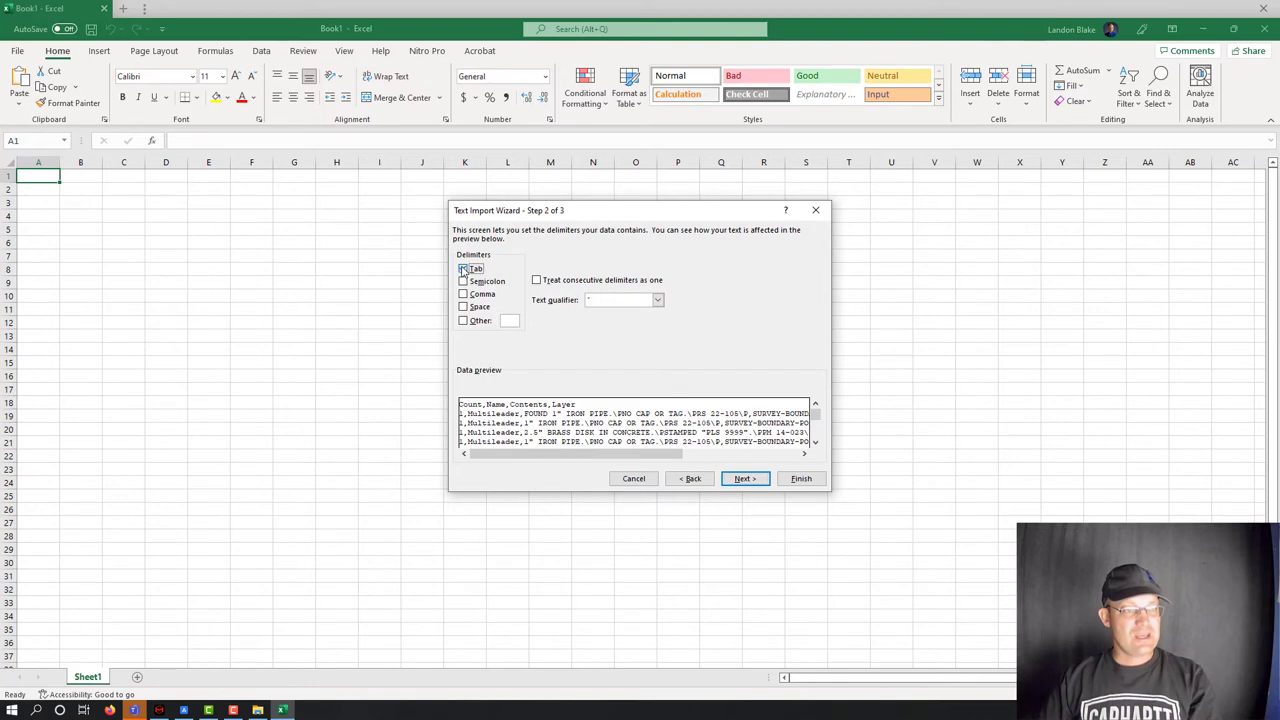
pyautogui.click(463, 294)
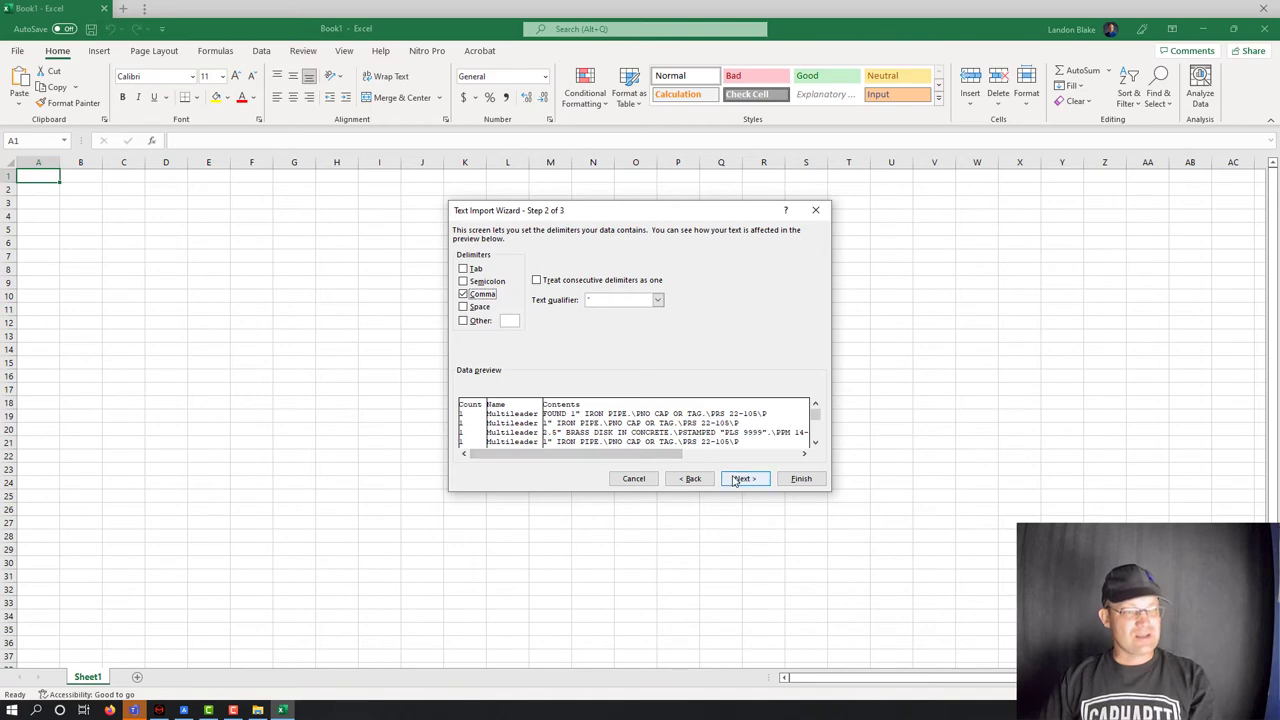
pyautogui.click(801, 479)
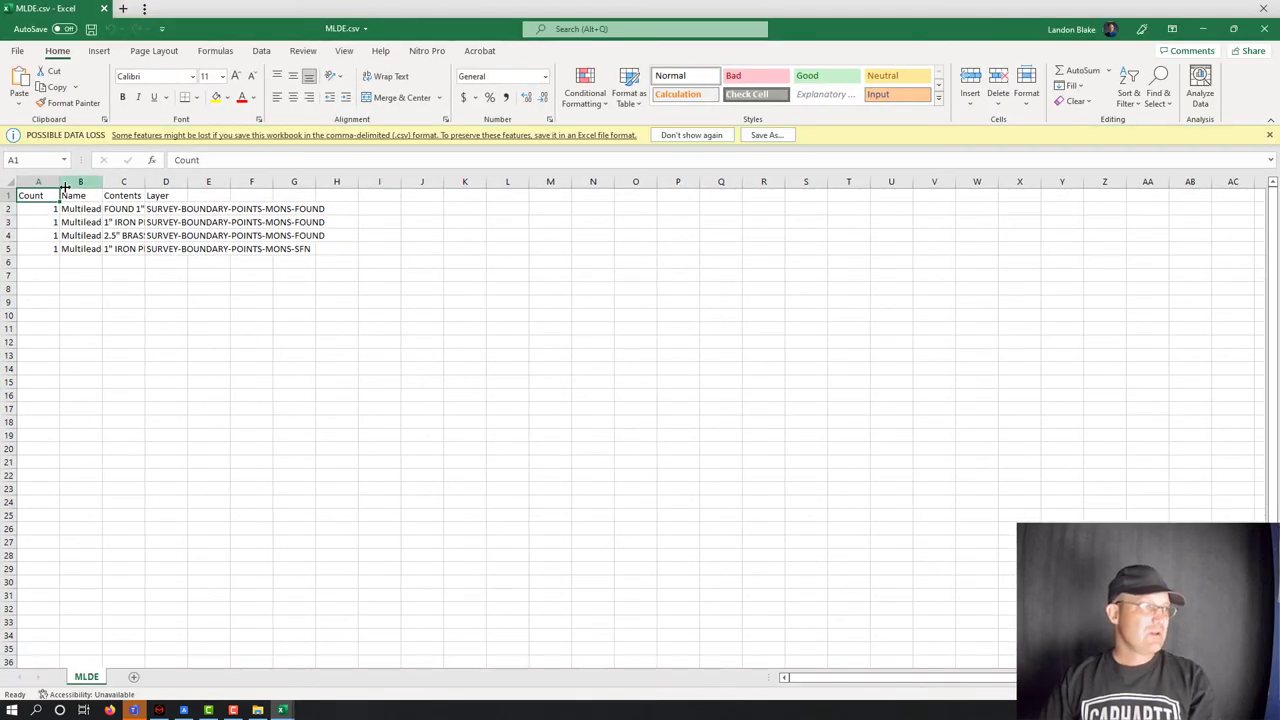
# Auto-fit the widths of the Count, Name, Contents and Layer columns to their contents.
pyautogui.doubleClick(59, 181)
pyautogui.doubleClick(92, 182)
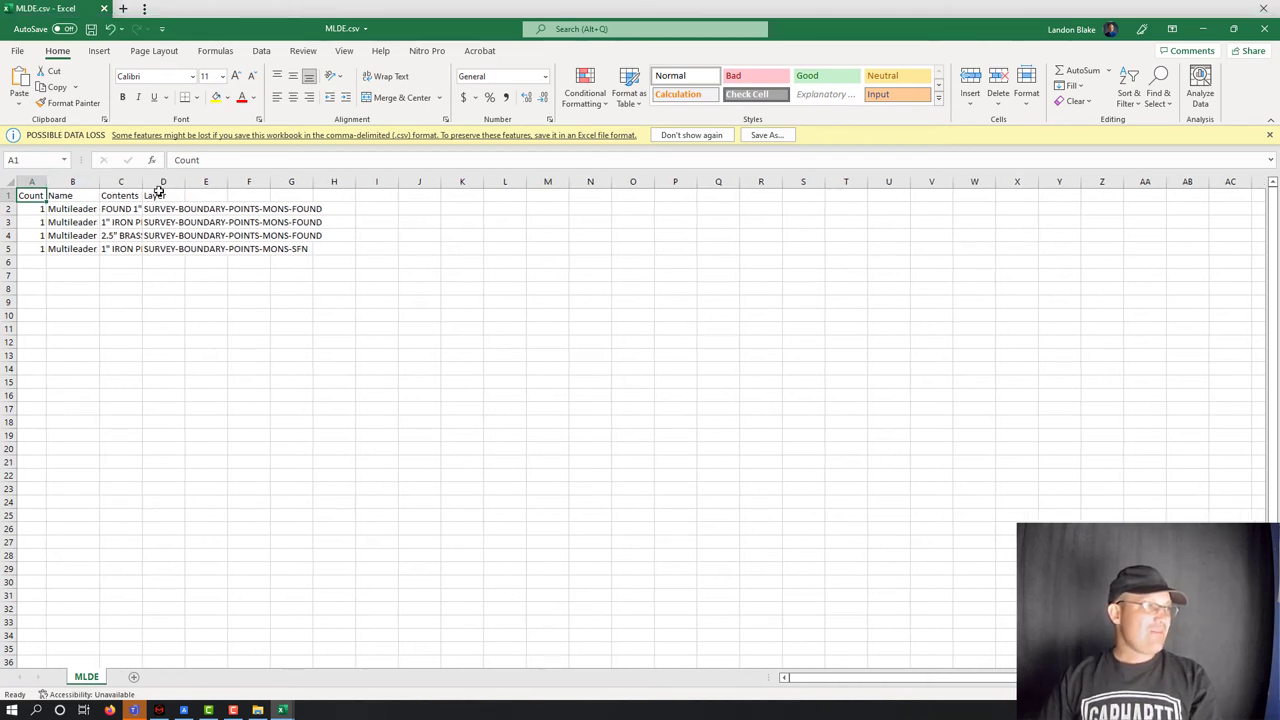
pyautogui.doubleClick(142, 181)
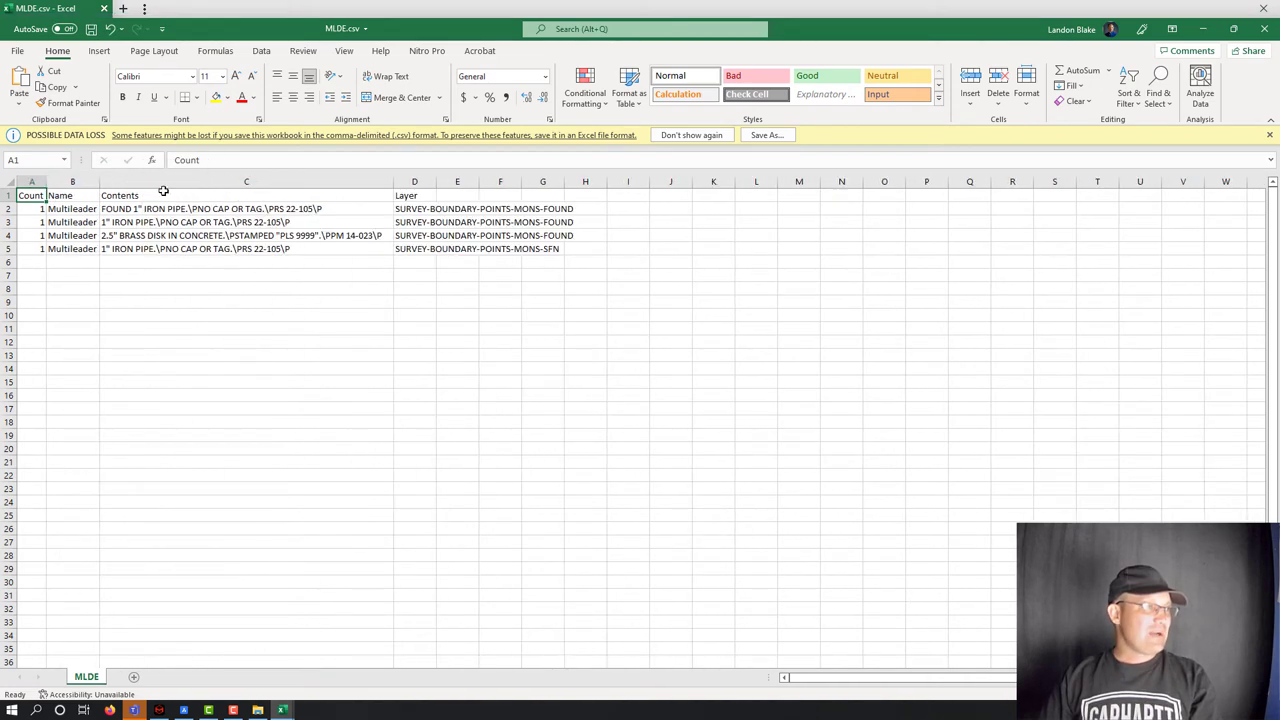
pyautogui.doubleClick(437, 182)
pyautogui.click(281, 380)
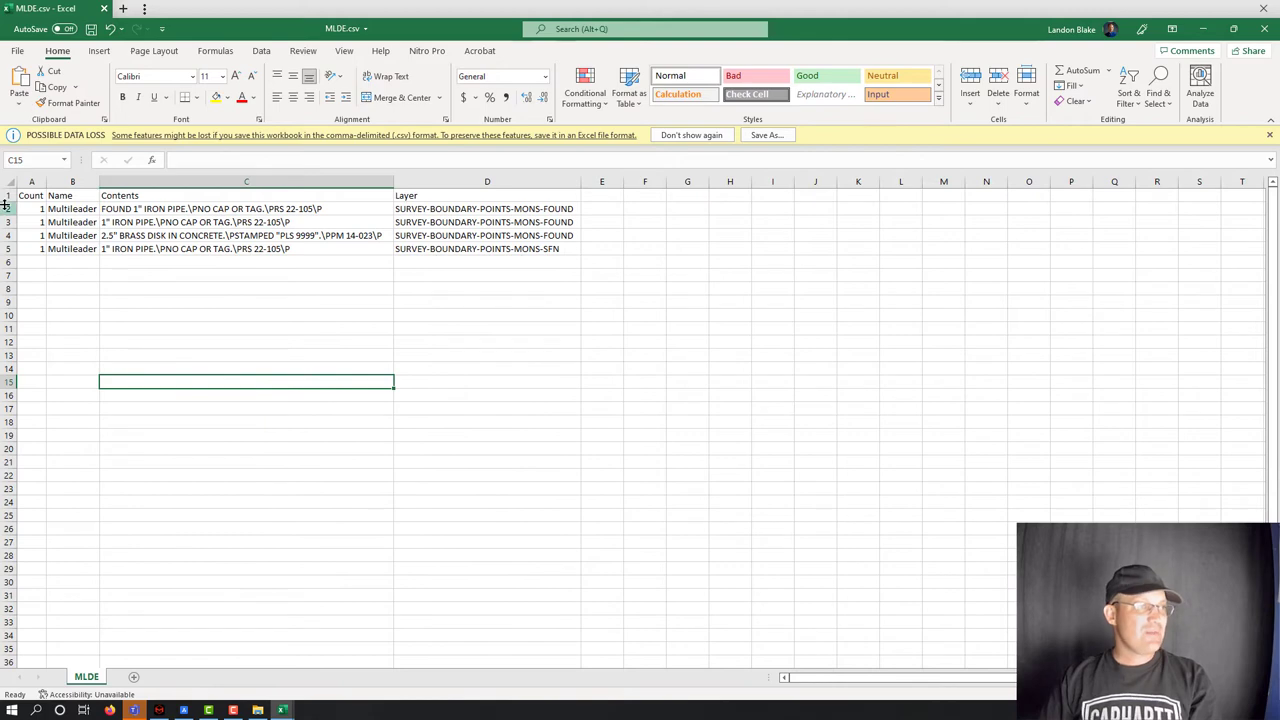
# Delete the Count and Name columns from the sheet.
pyautogui.moveTo(31, 181); pyautogui.dragTo(60, 182)
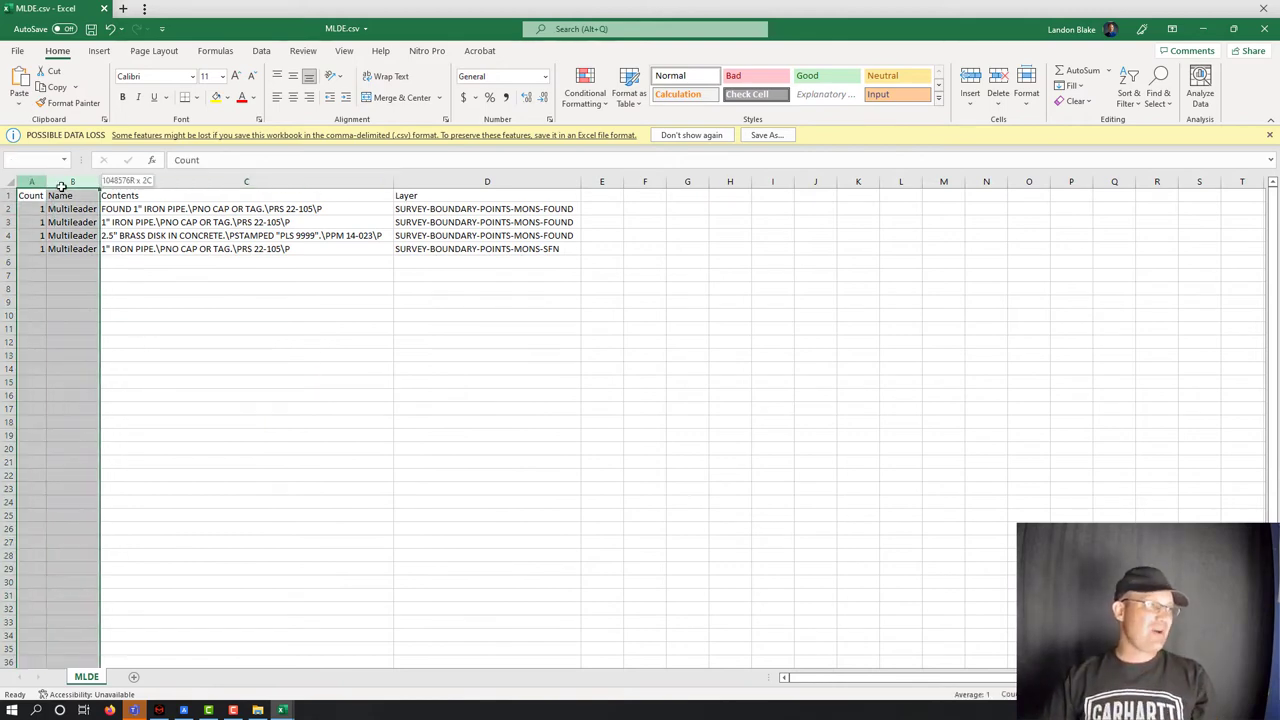
pyautogui.rightClick(55, 187)
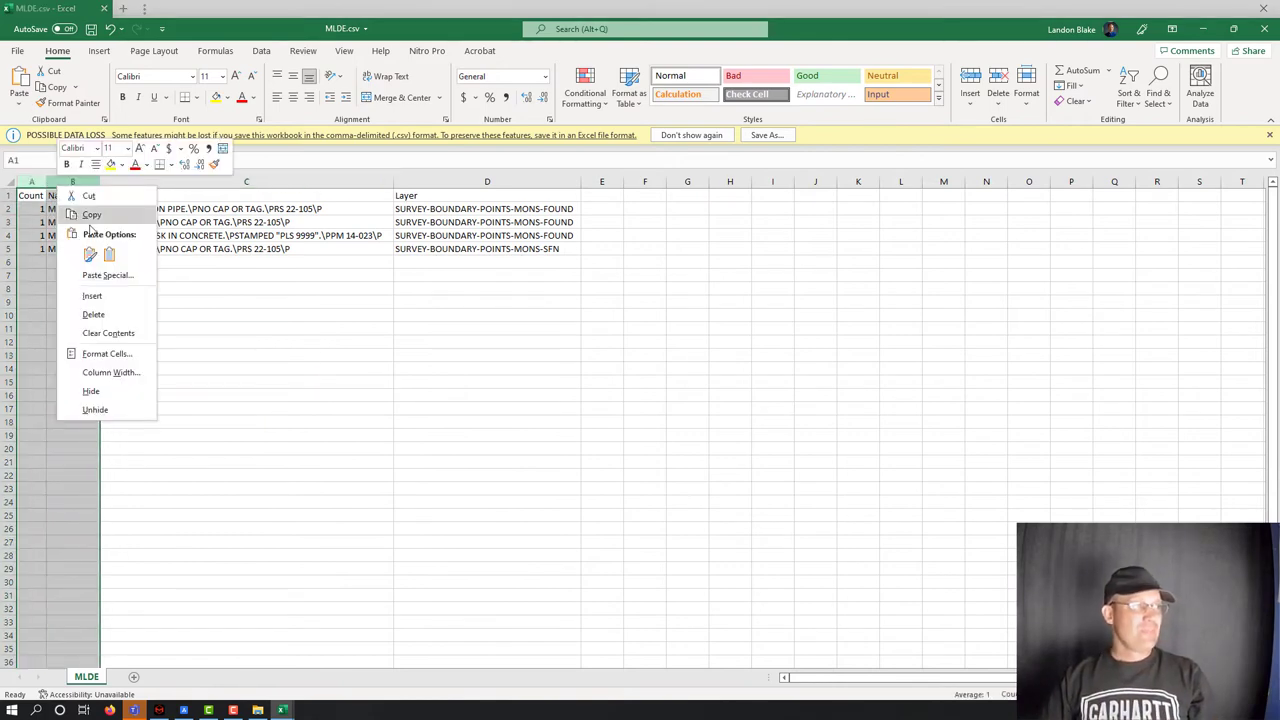
pyautogui.click(86, 313)
pyautogui.click(323, 343)
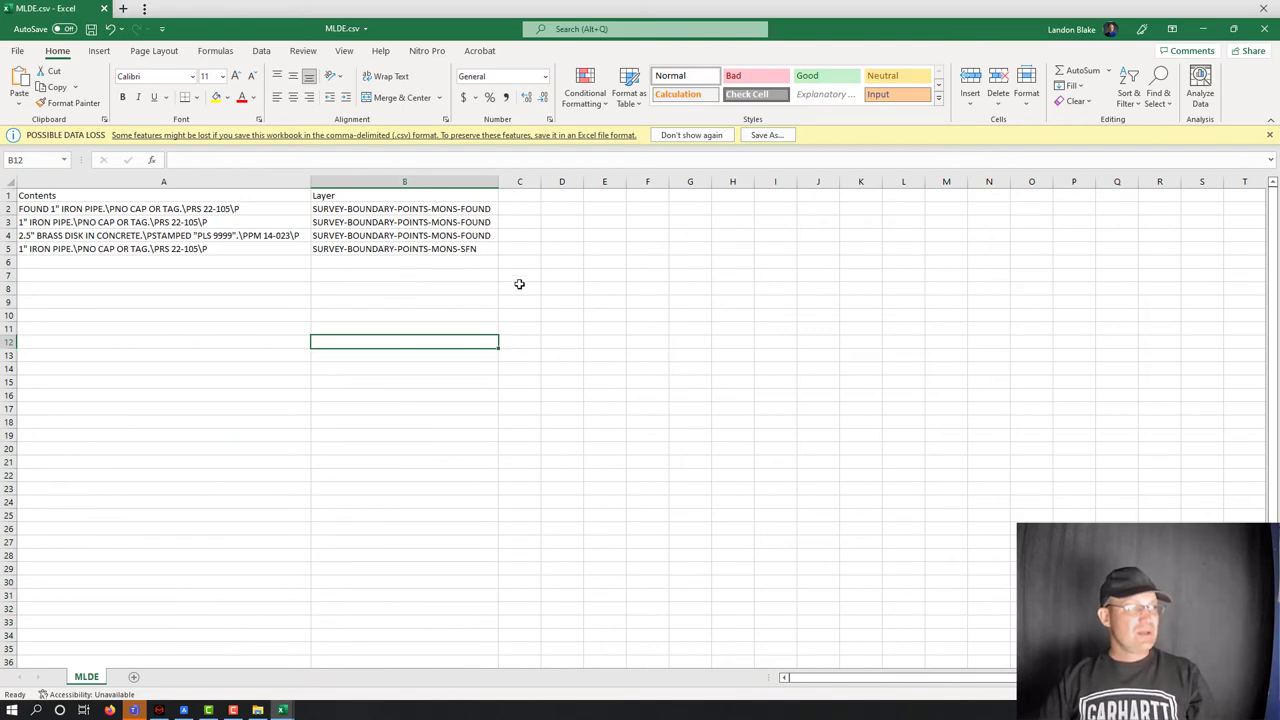
# Examine the contents of cell A2 and highlight the \P code before "RS 22-105".
pyautogui.click(375, 290)
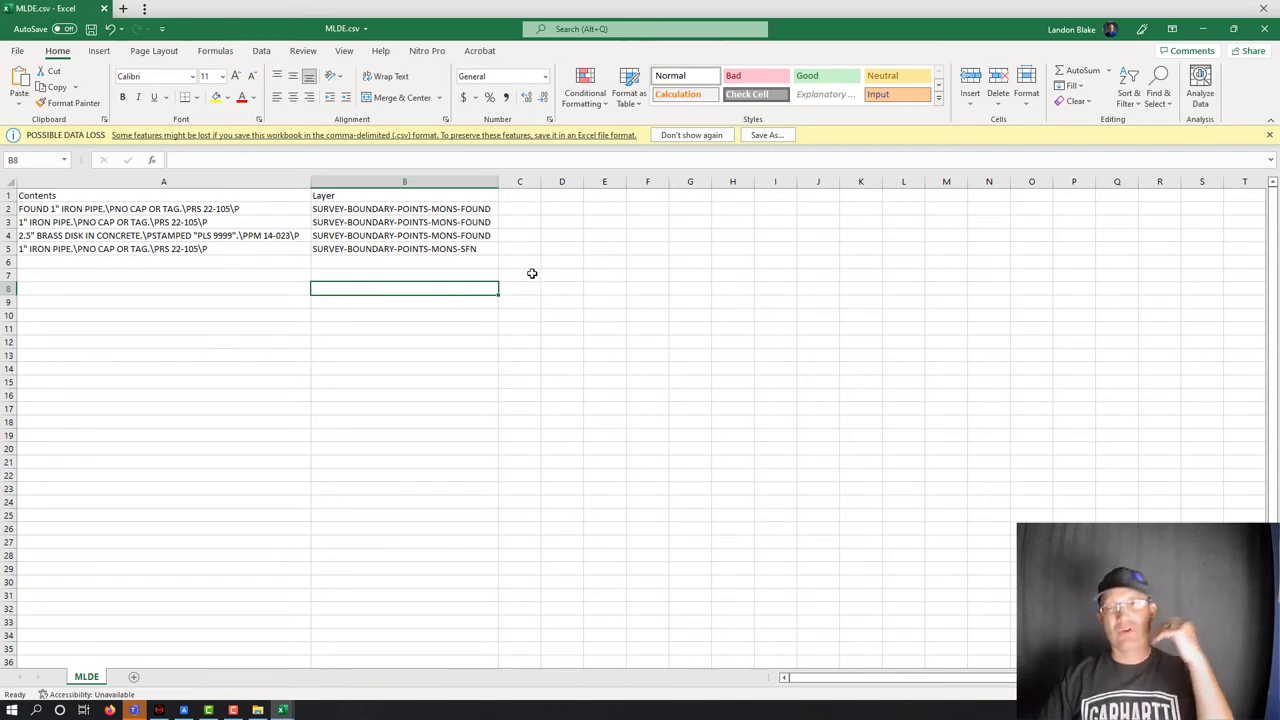
pyautogui.click(150, 327)
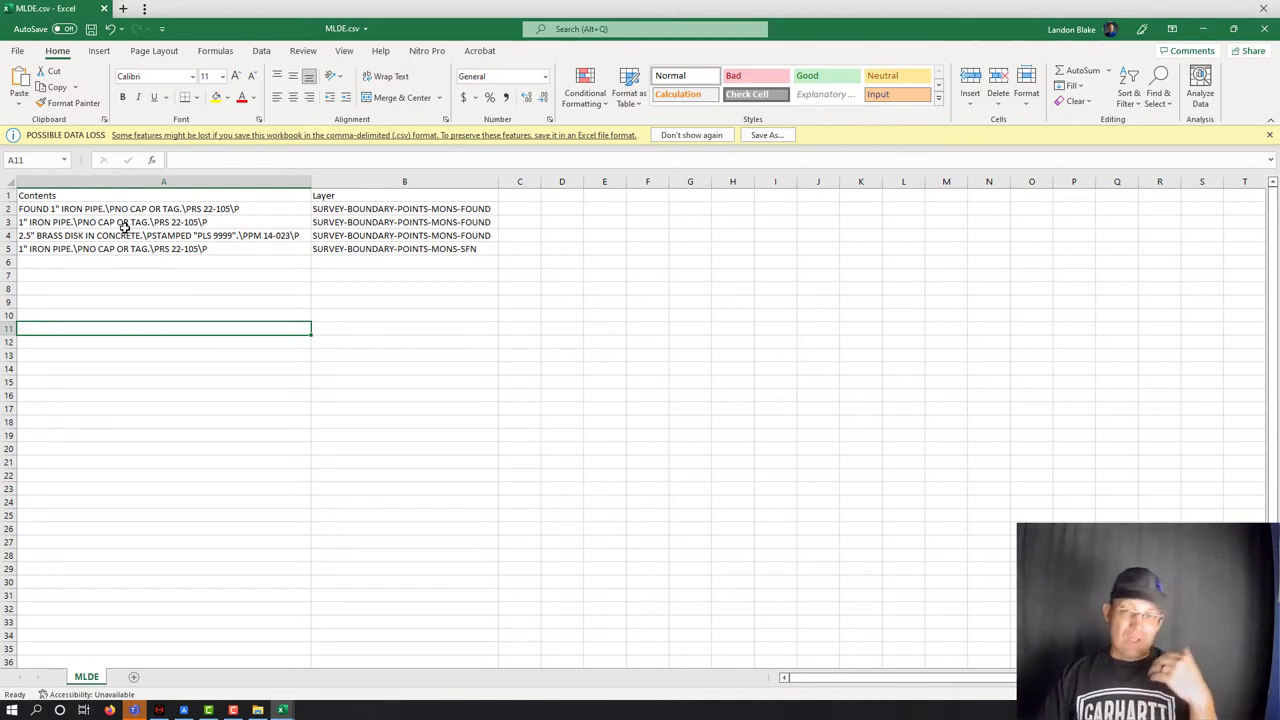
pyautogui.click(114, 210)
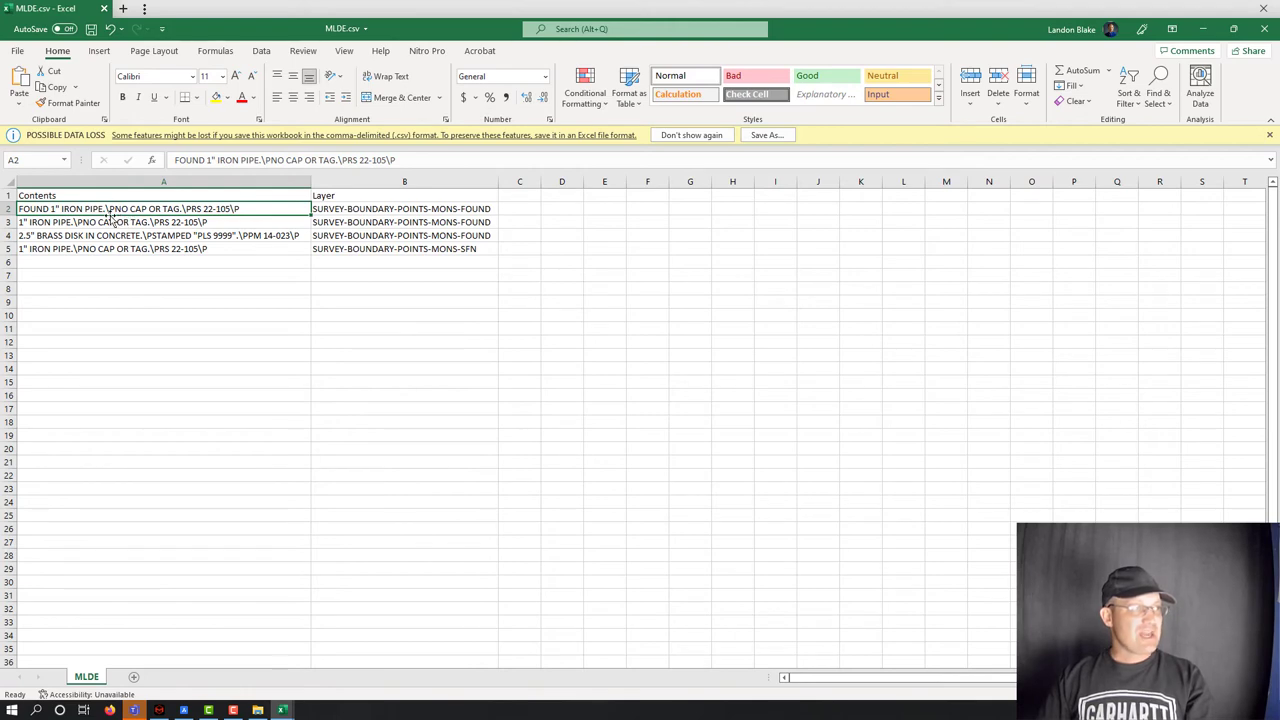
pyautogui.click(345, 160)
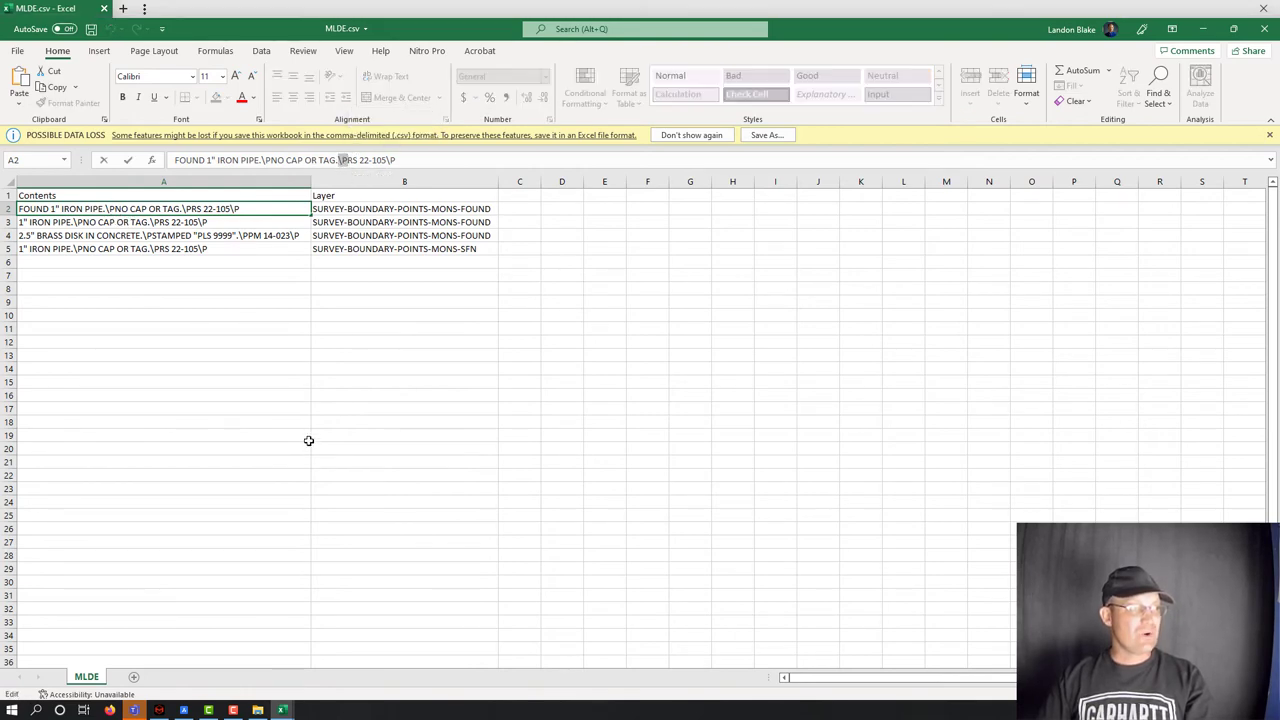
# Set up Text to Columns for the Contents column as delimited text, with "\" as the Other delimiter instead of Tab.
pyautogui.click(262, 434)
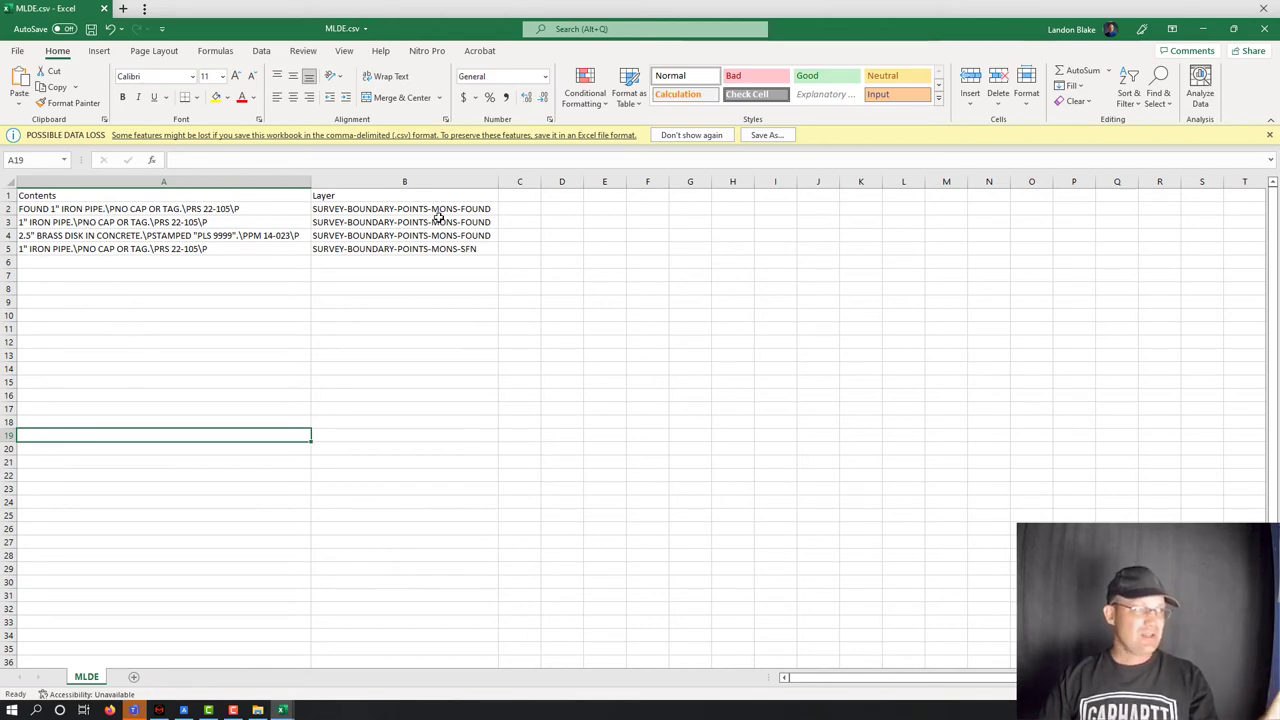
pyautogui.click(284, 180)
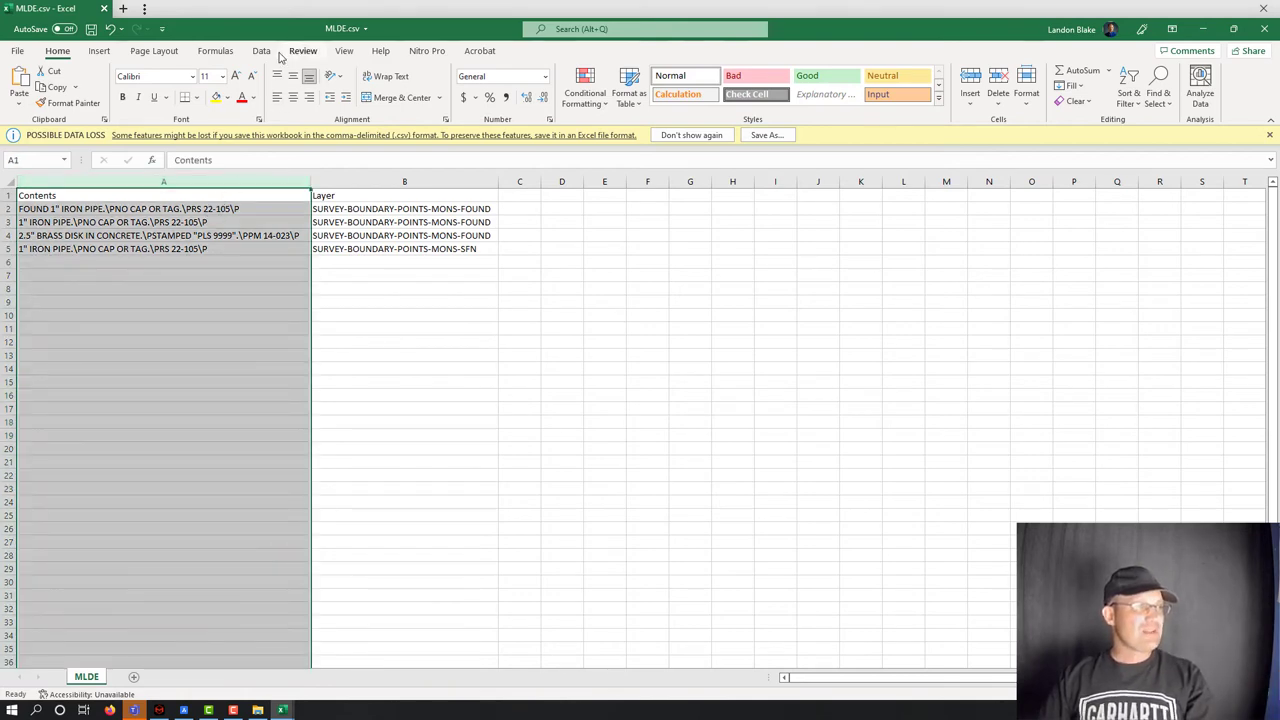
pyautogui.click(261, 51)
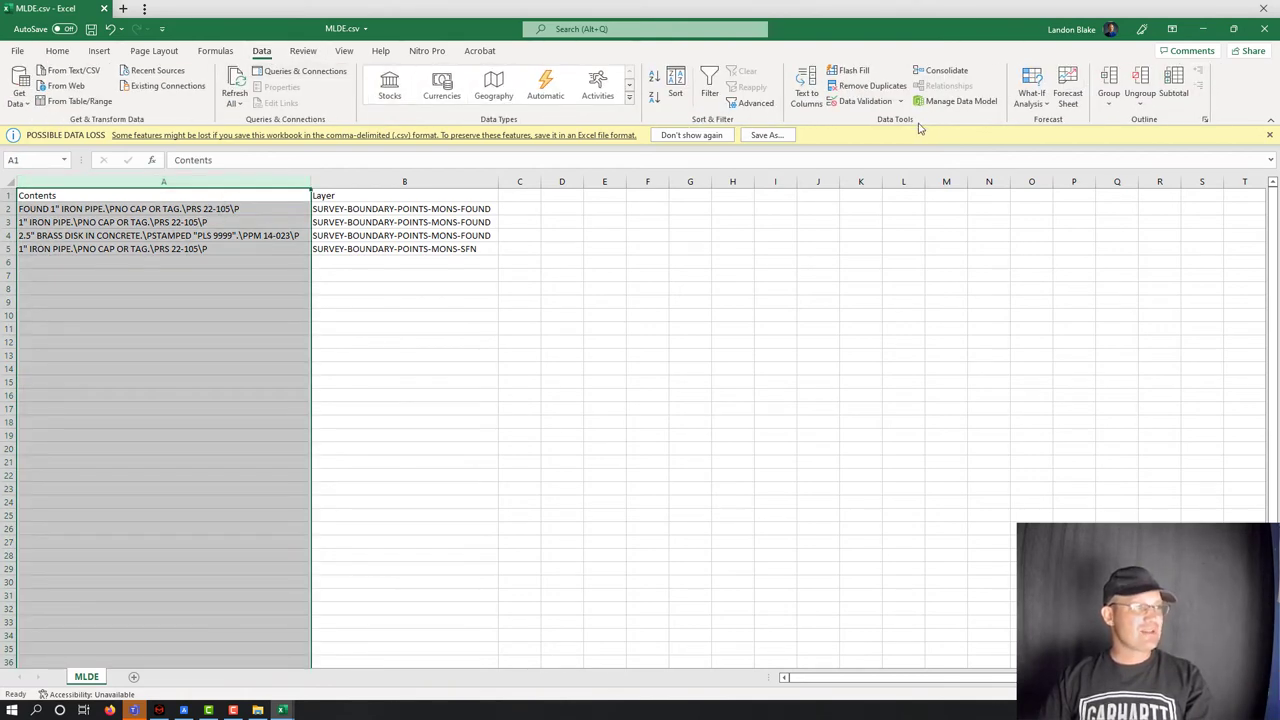
pyautogui.click(808, 90)
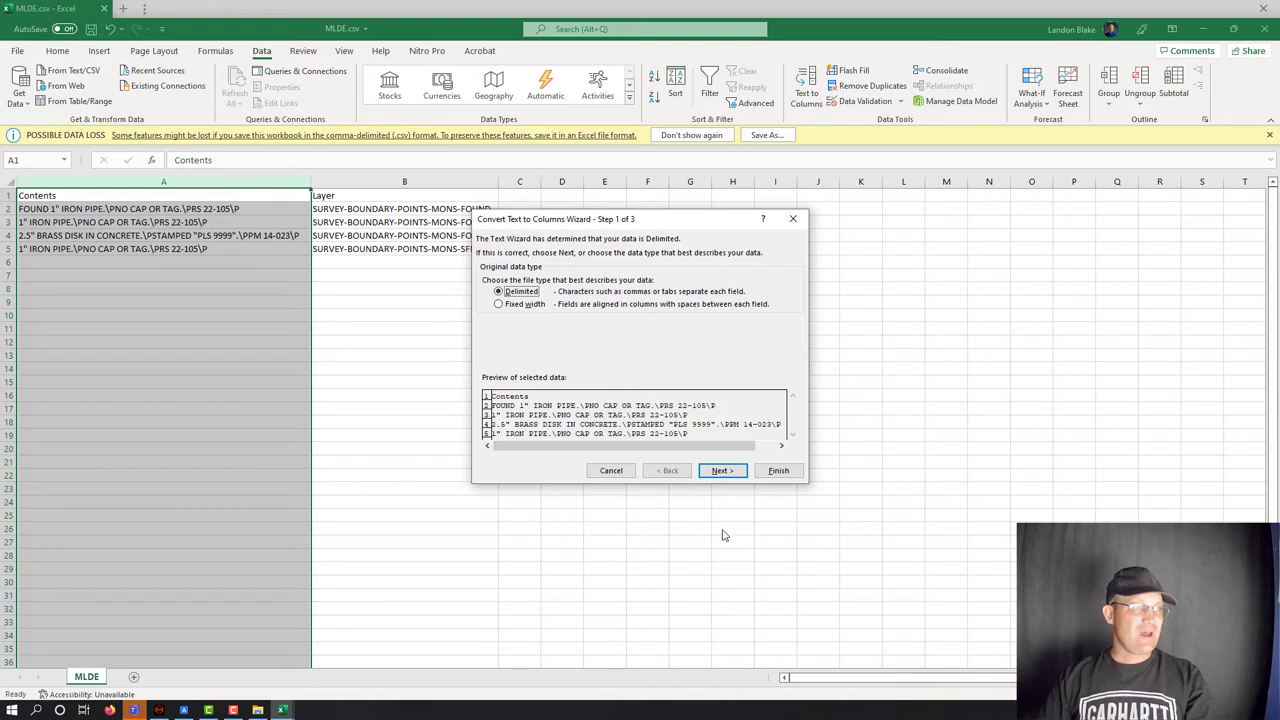
pyautogui.click(724, 474)
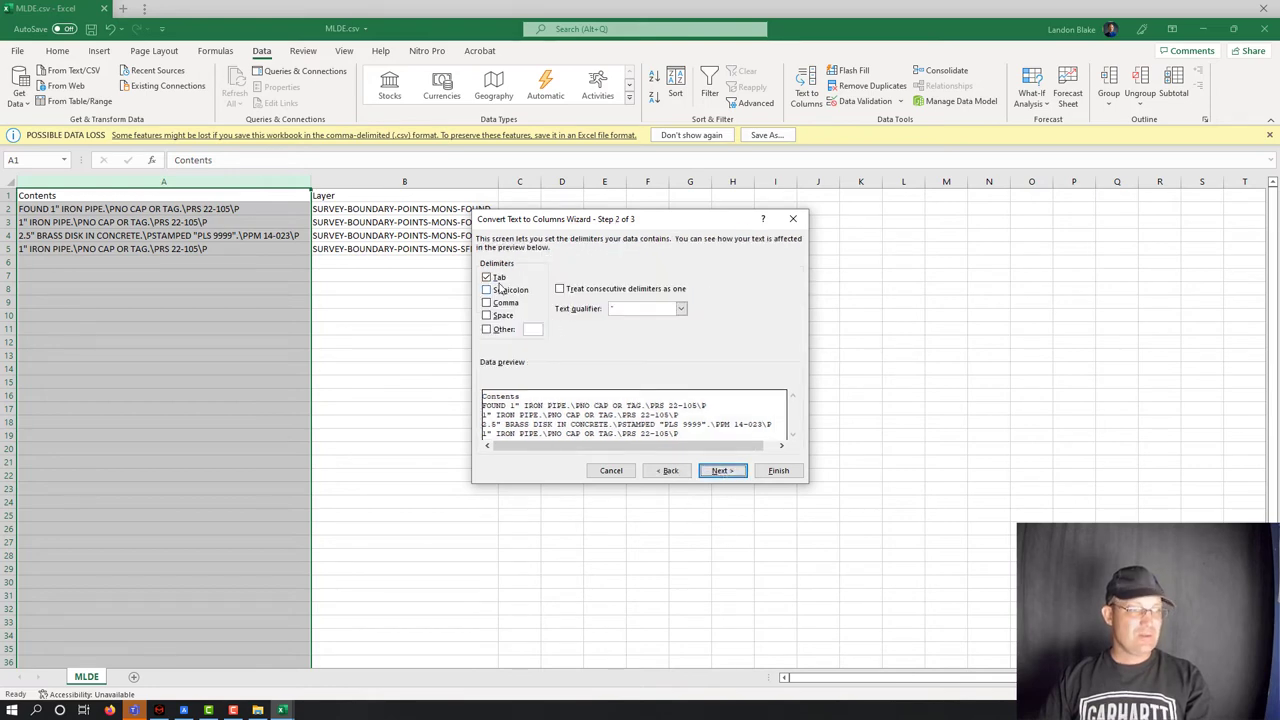
pyautogui.click(487, 278)
pyautogui.click(487, 330)
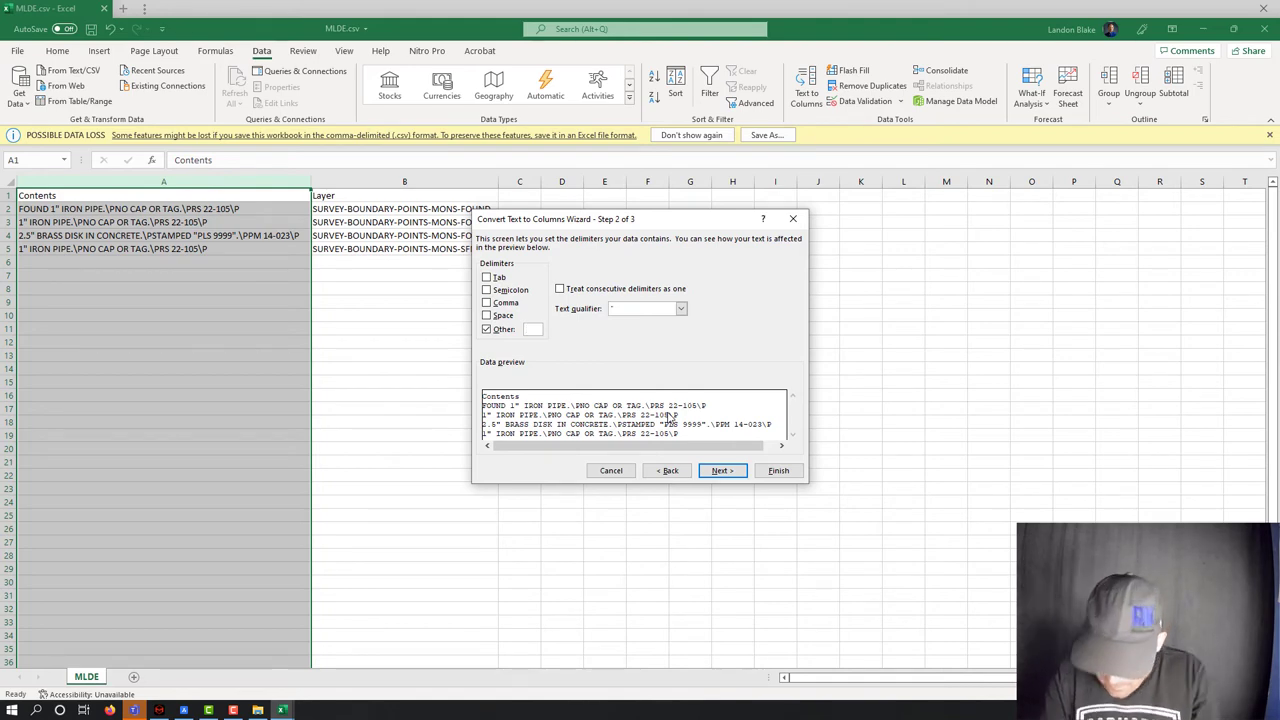
pyautogui.write('\\')
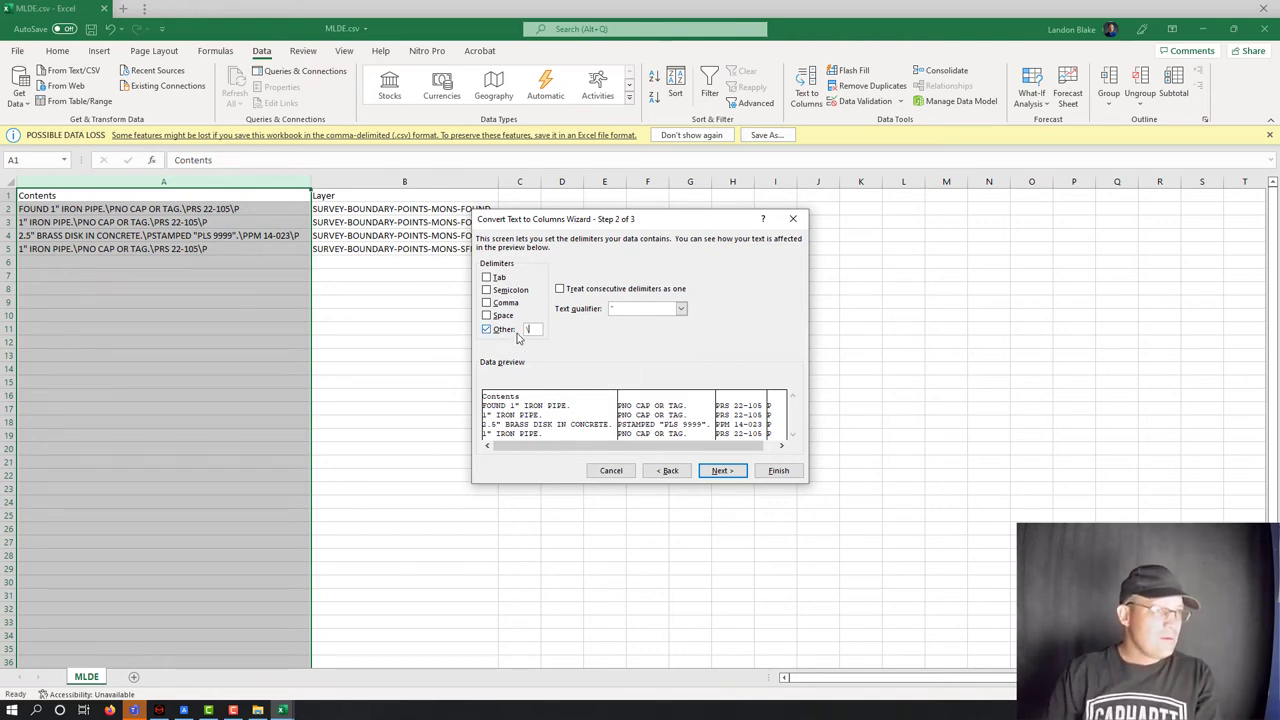
# Remove the "\" delimiter, try treating consecutive delimiters as one, and try "P" as the Other delimiter.
pyautogui.press('BackSpace')
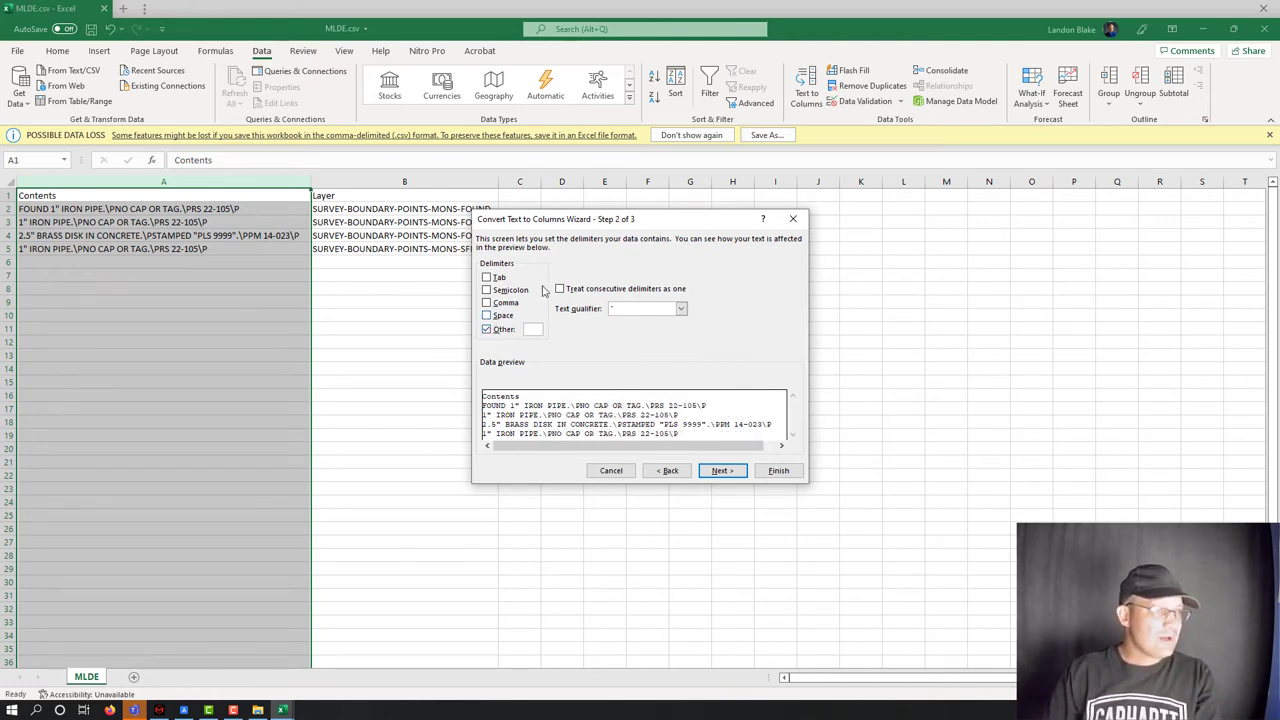
pyautogui.click(489, 331)
pyautogui.click(560, 289)
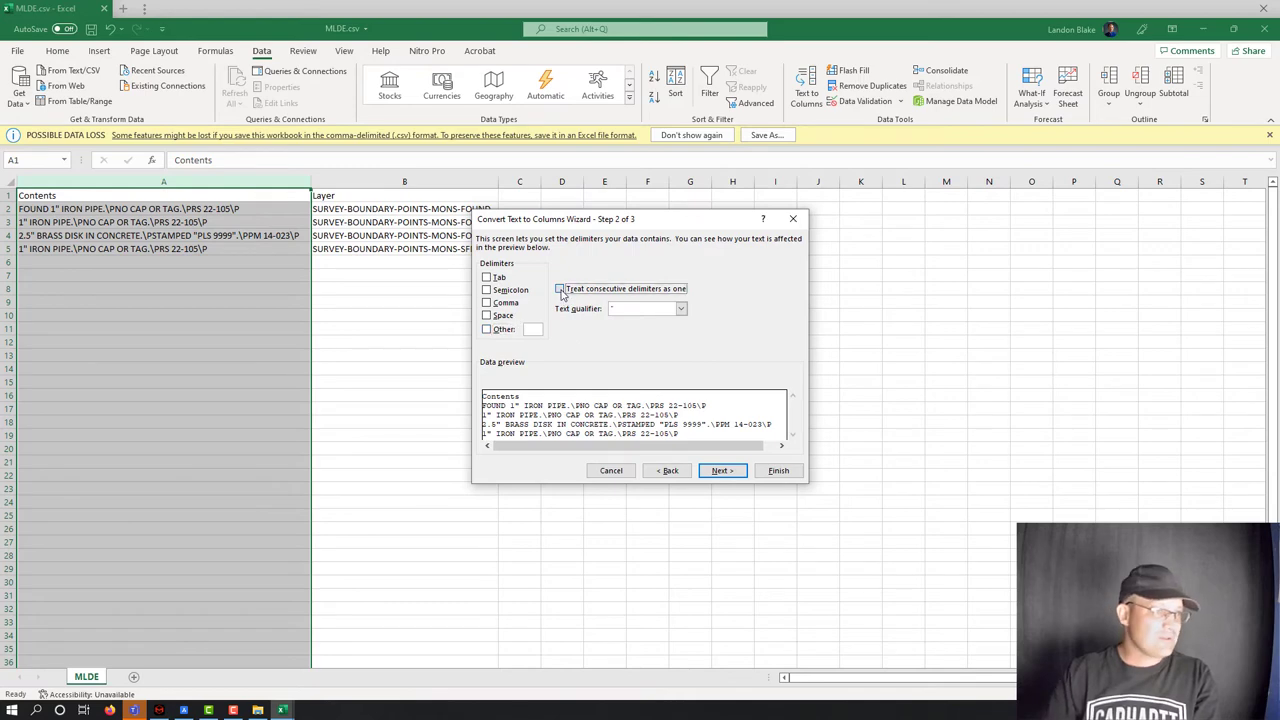
pyautogui.click(641, 313)
pyautogui.click(630, 321)
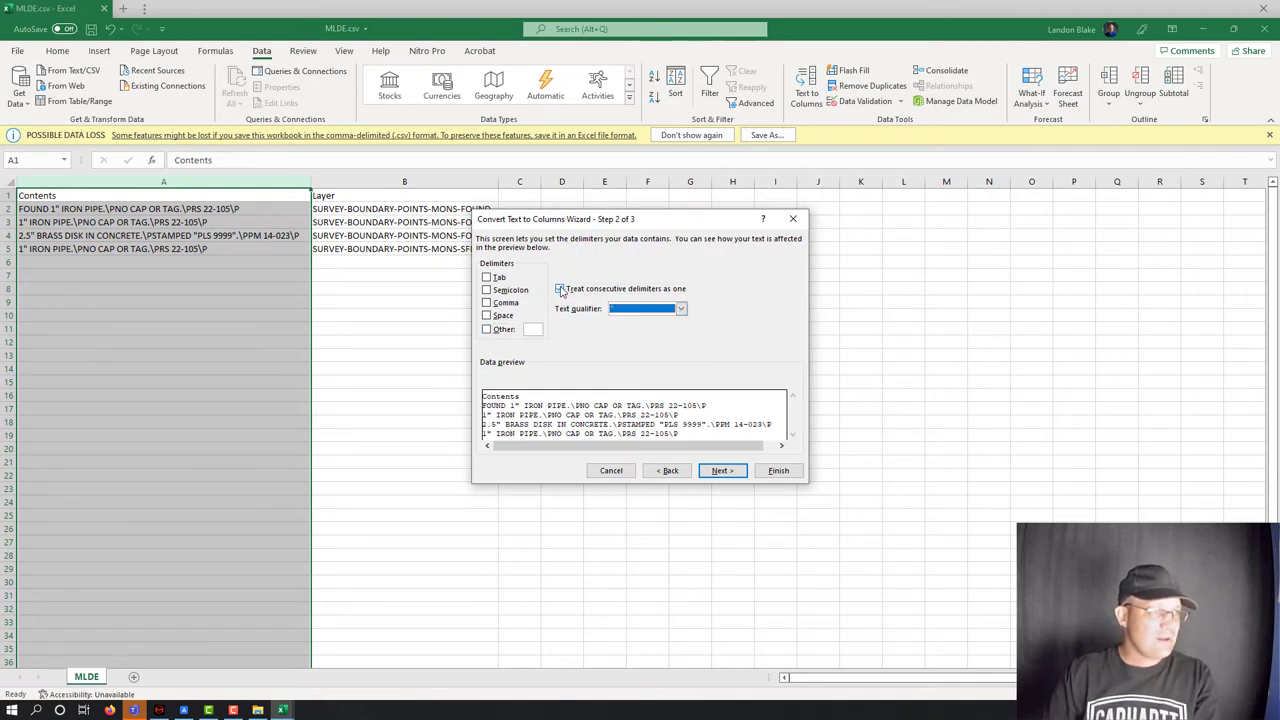
pyautogui.click(560, 289)
pyautogui.click(535, 330)
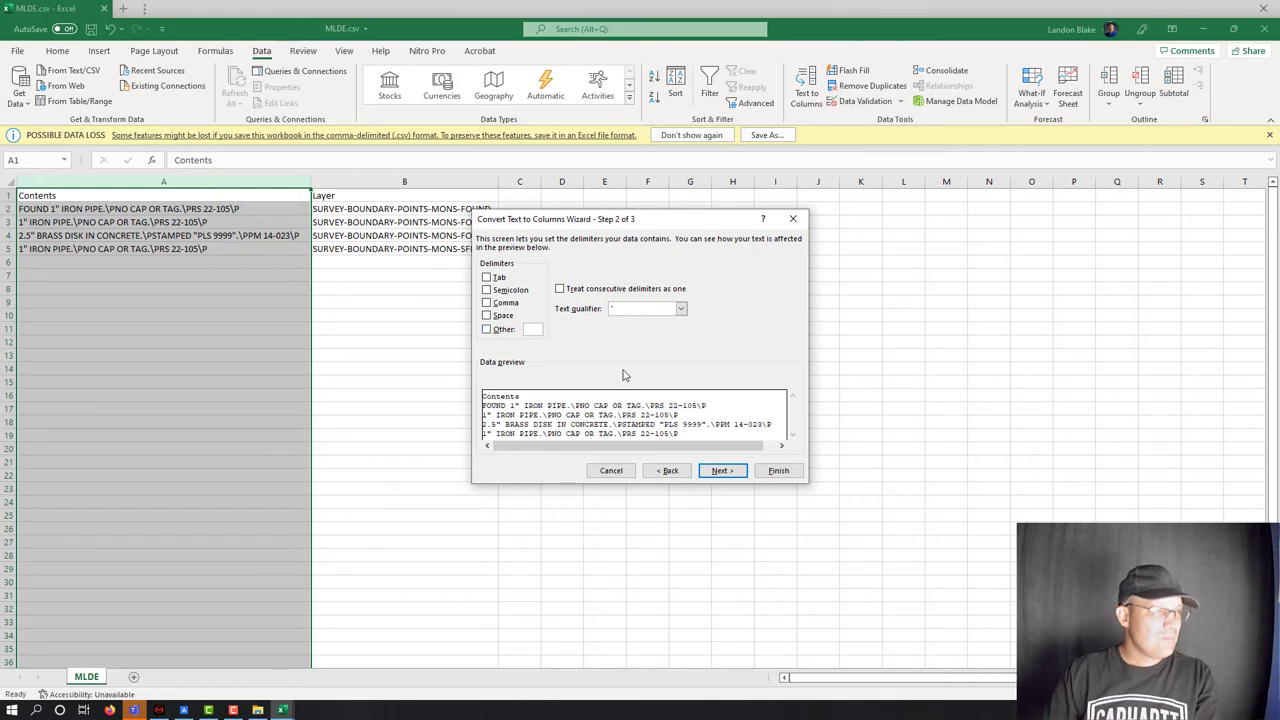
pyautogui.write('P')
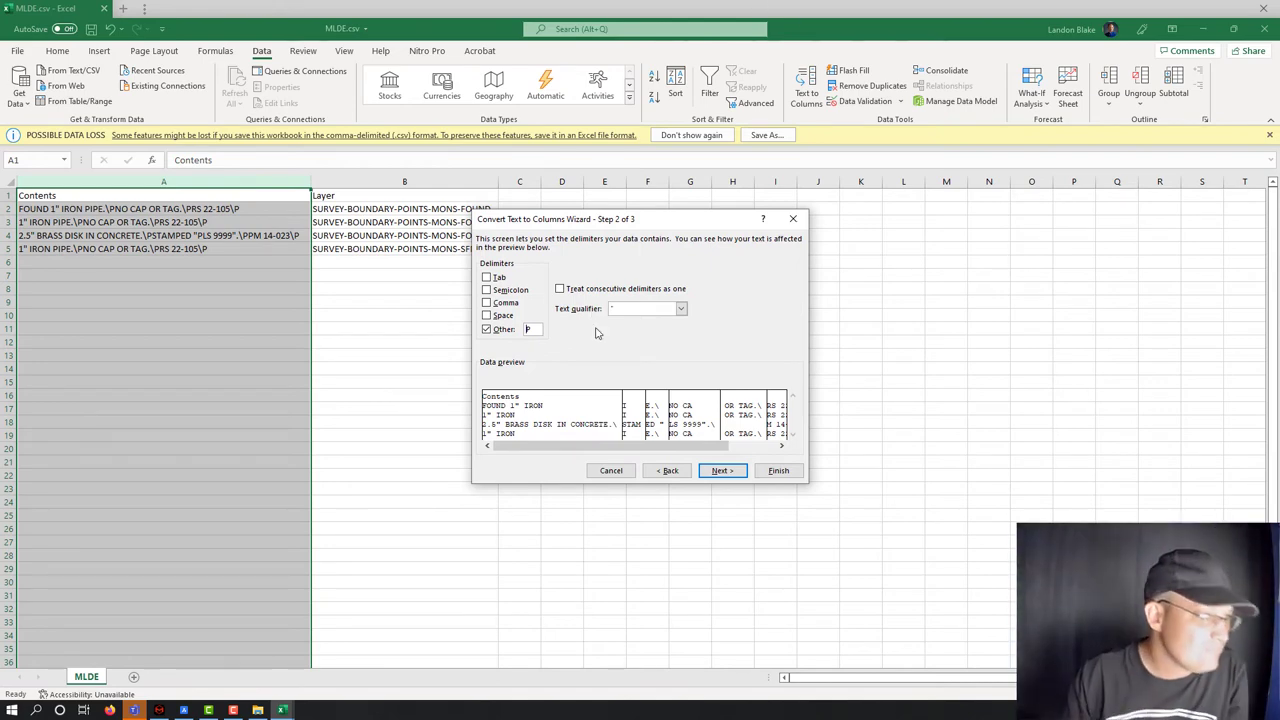
# Set the Other delimiter back to "\" and try to split the Contents column, declining to replace the existing data.
pyautogui.click(680, 309)
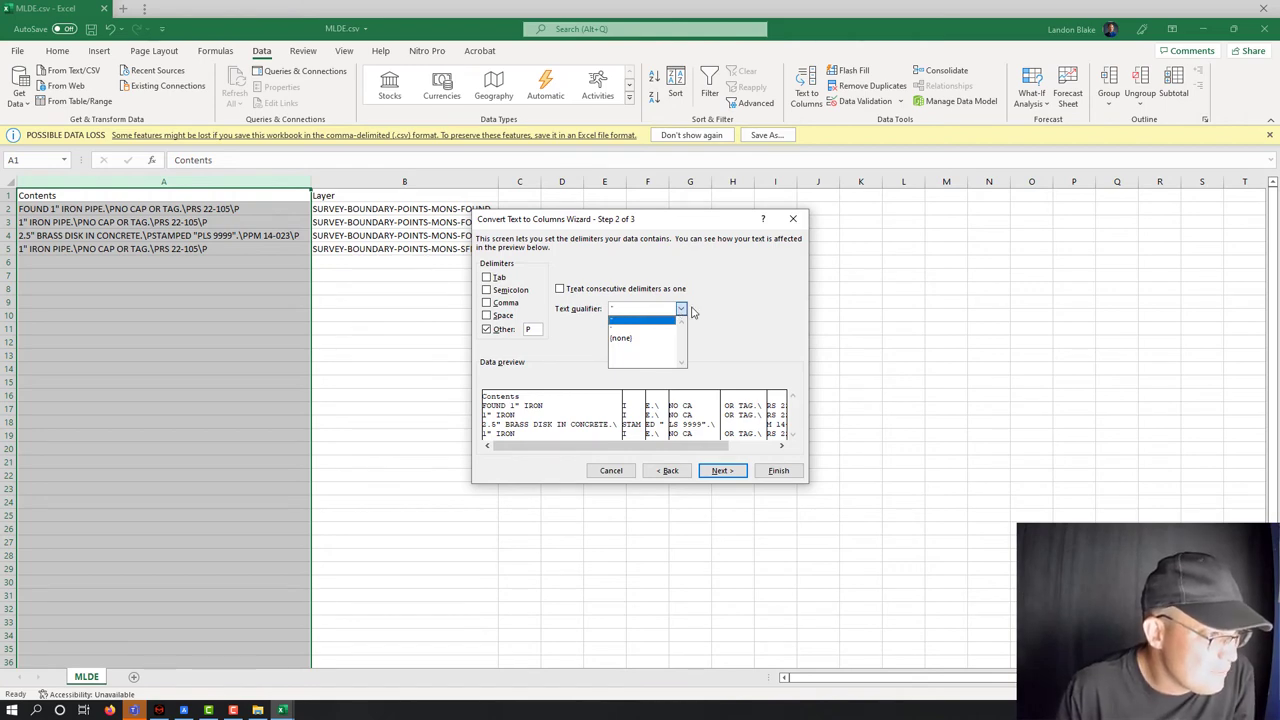
pyautogui.click(616, 283)
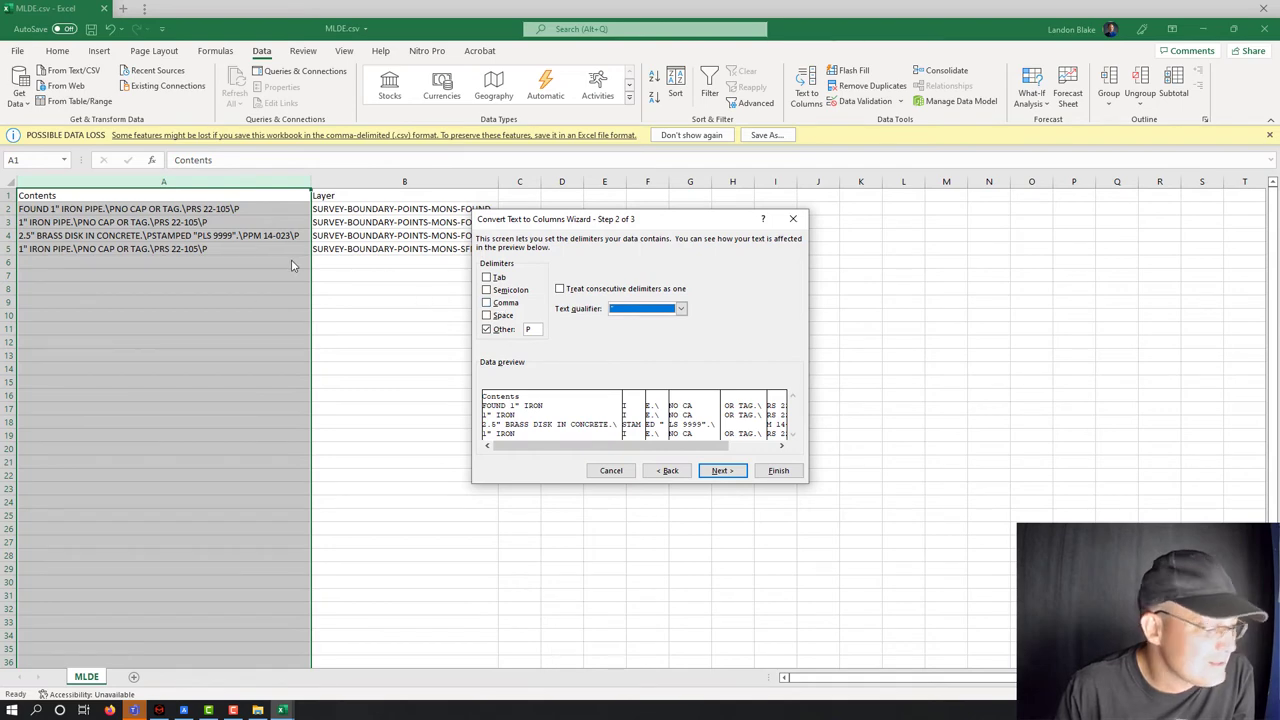
pyautogui.click(533, 330)
pyautogui.write('P')
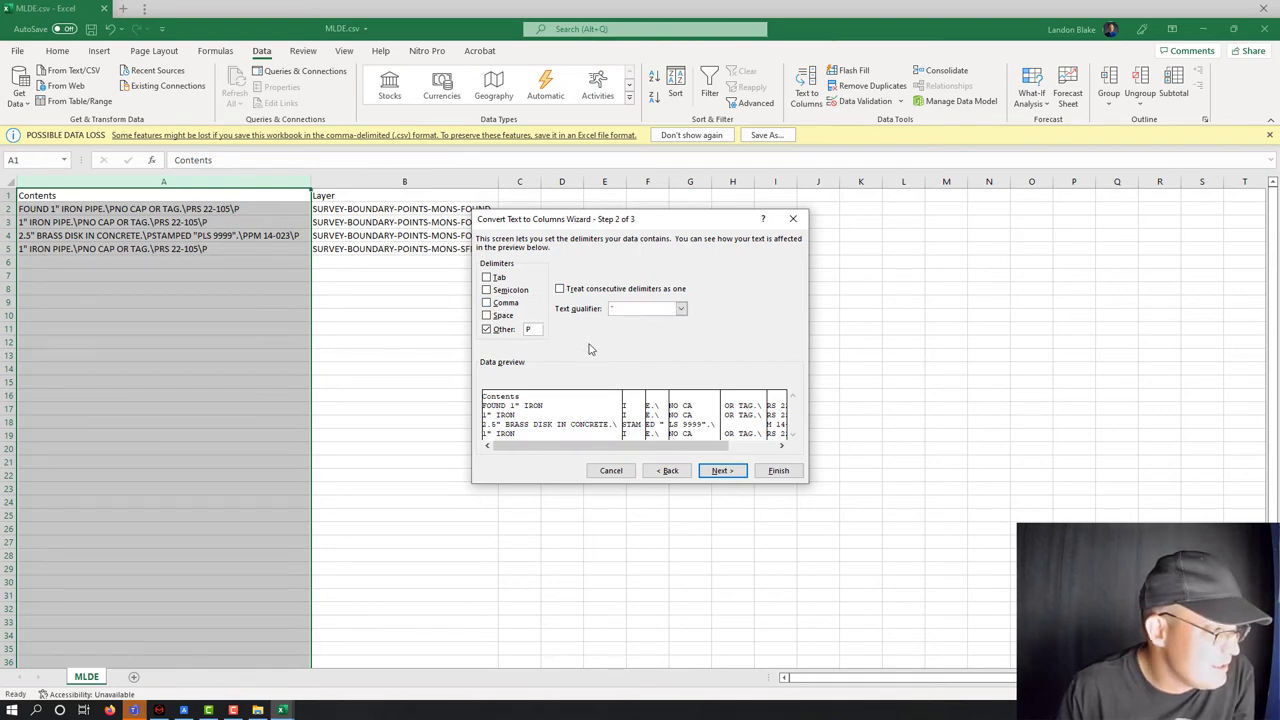
pyautogui.press('BackSpace')
pyautogui.write('\\')
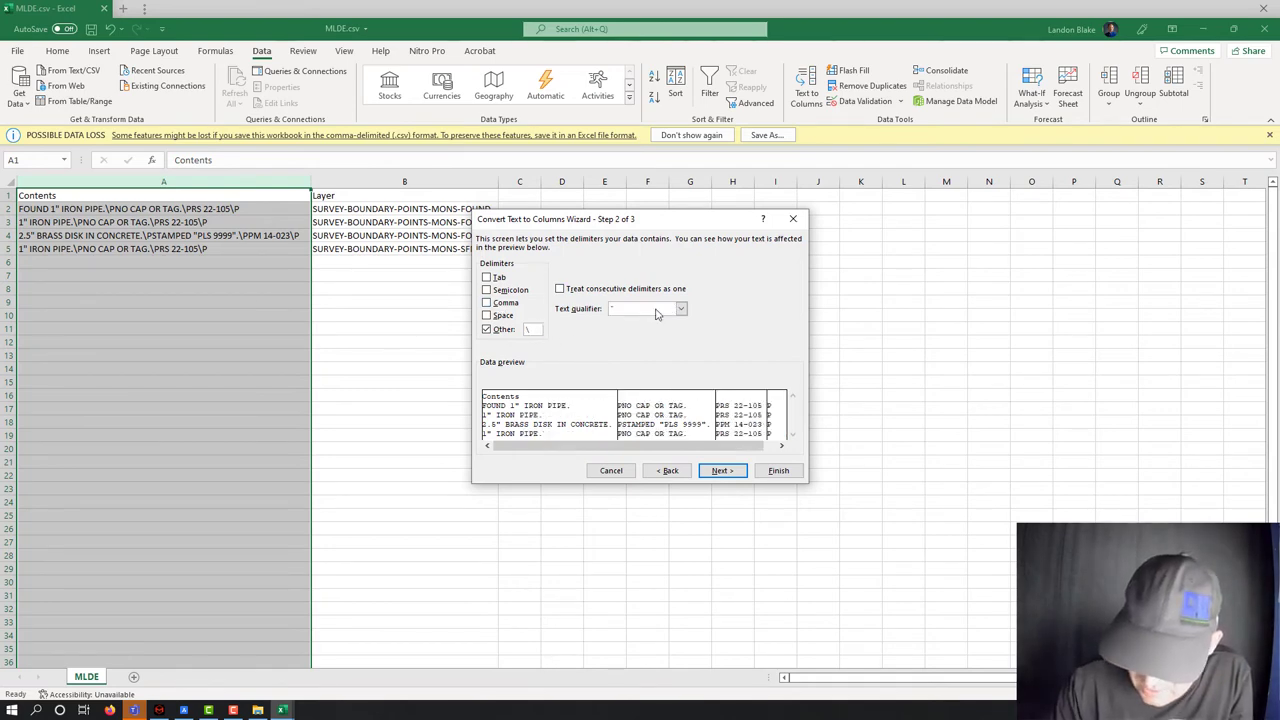
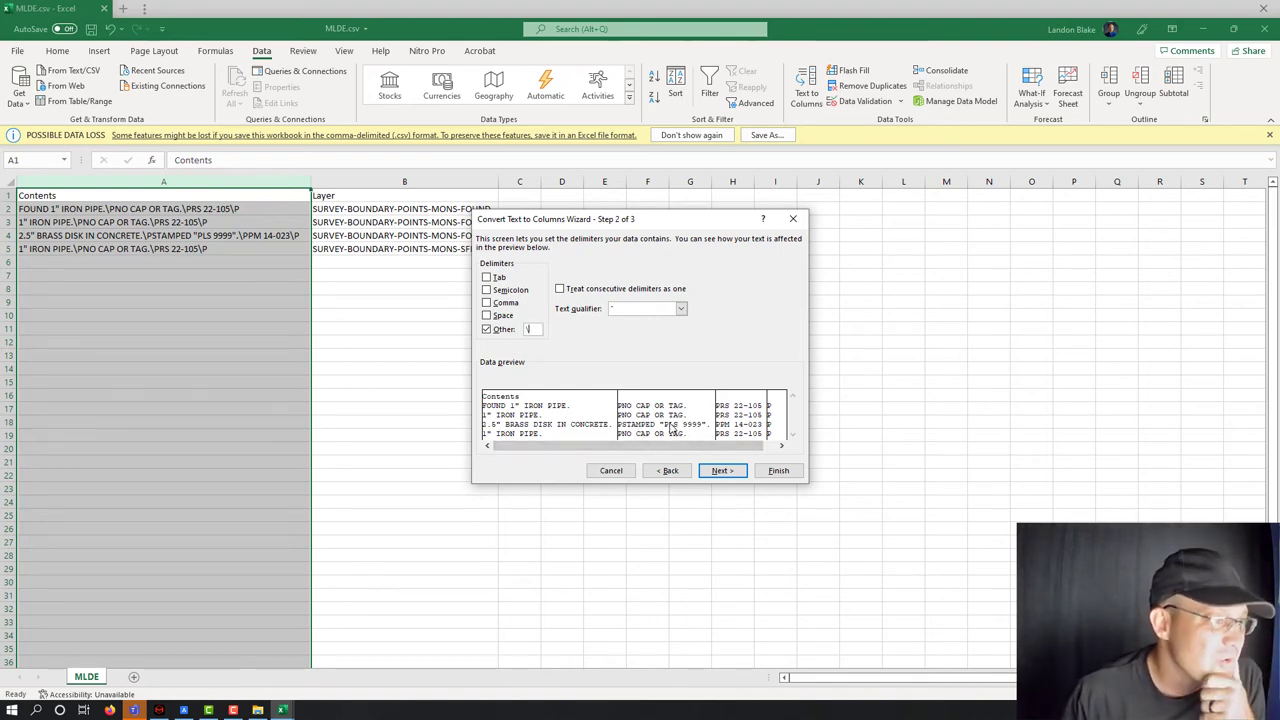
pyautogui.click(721, 471)
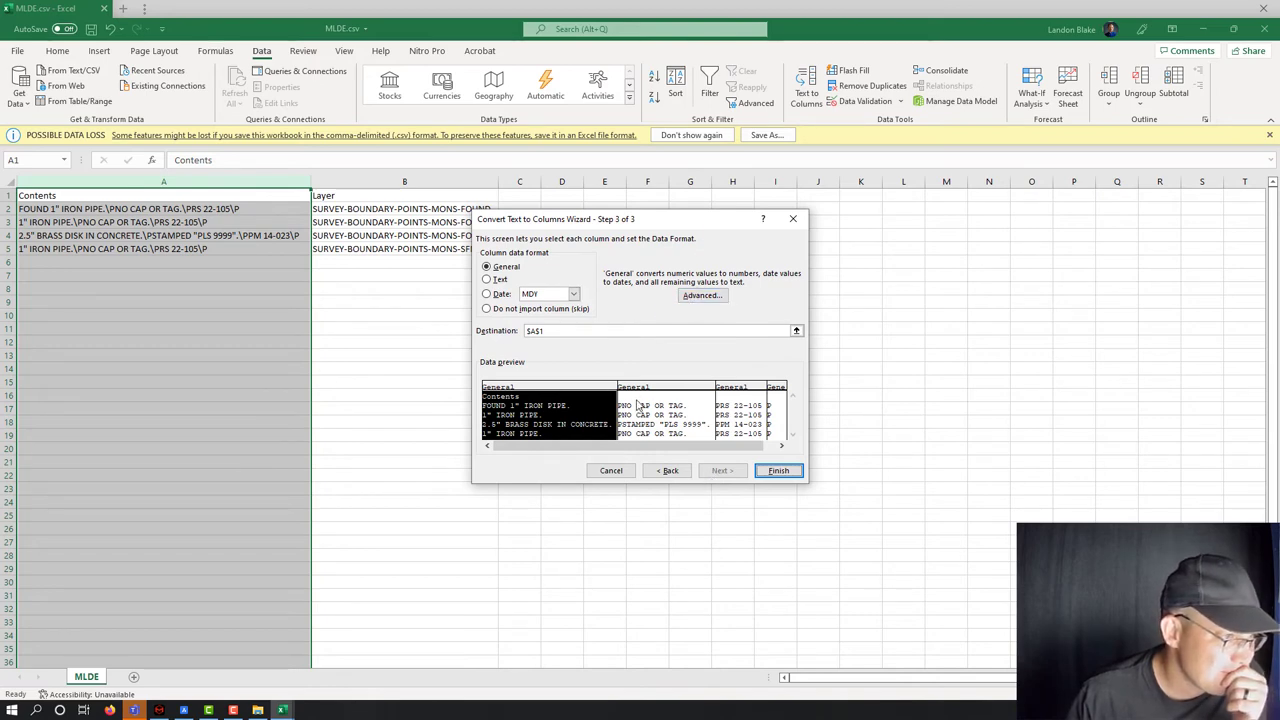
pyautogui.click(778, 471)
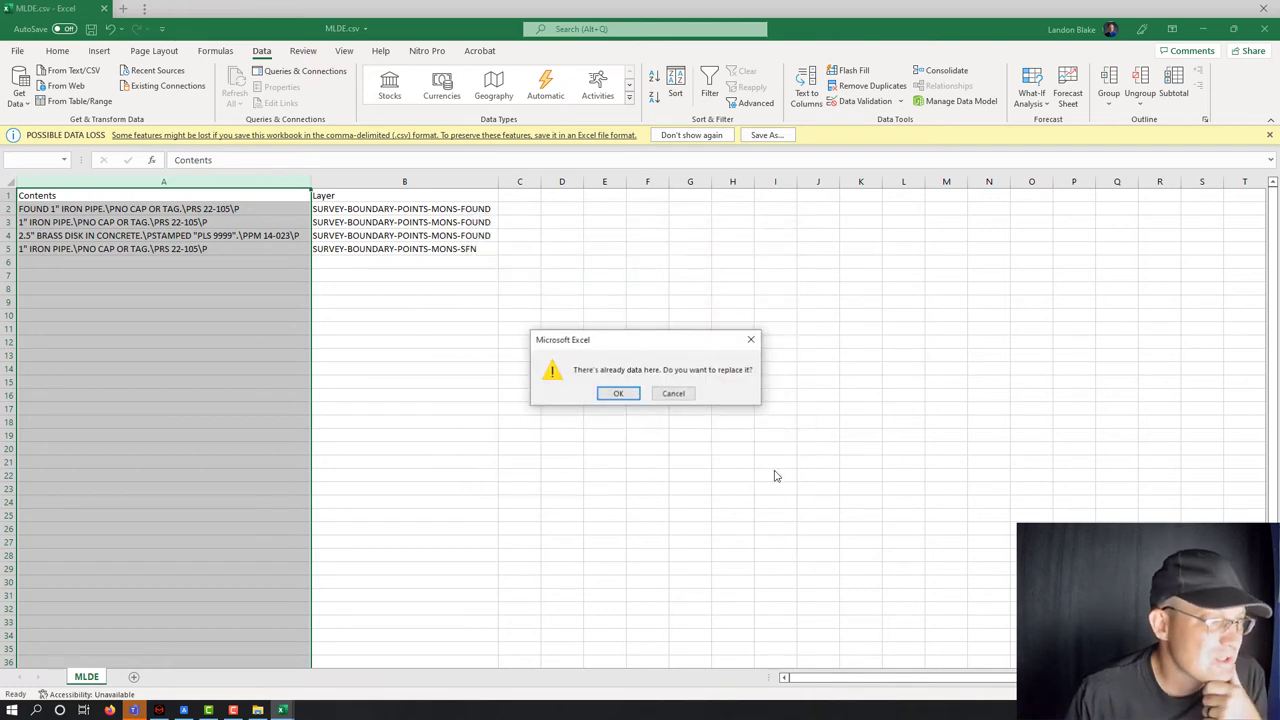
pyautogui.click(682, 398)
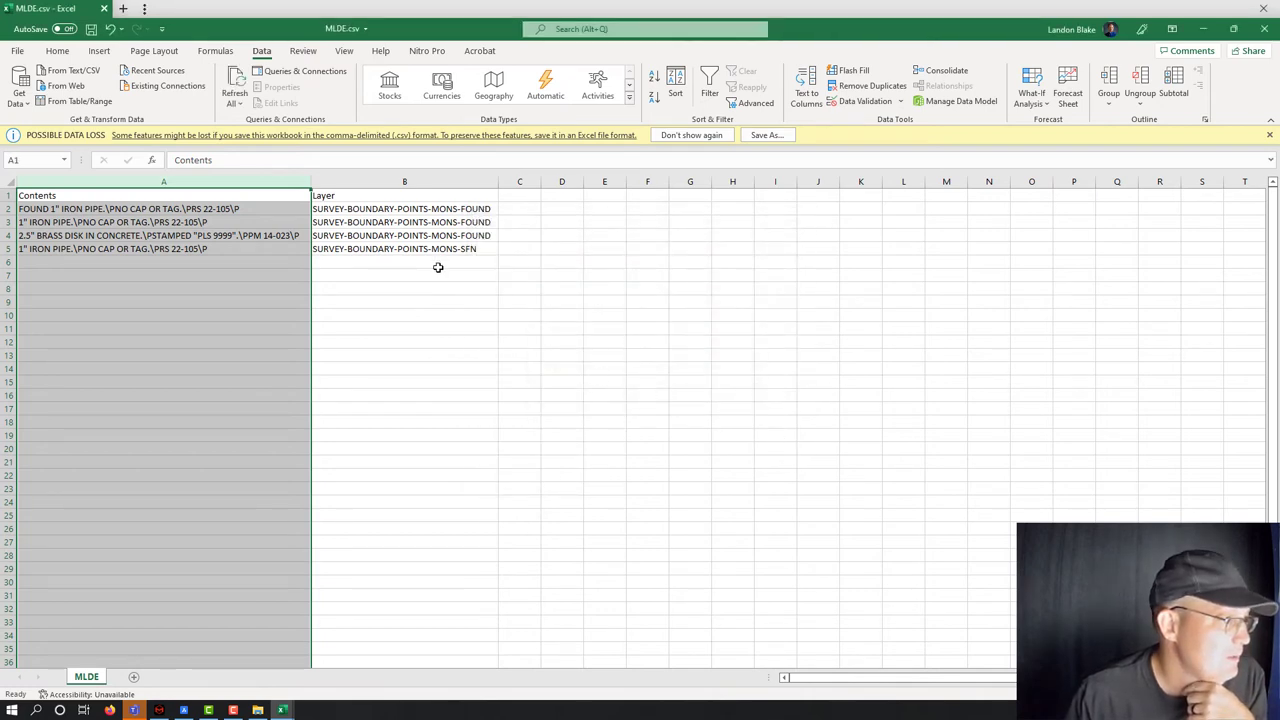
# Move the Layer column to column L by cutting it and inserting the cut cells before column M.
pyautogui.click(420, 249)
pyautogui.click(403, 182)
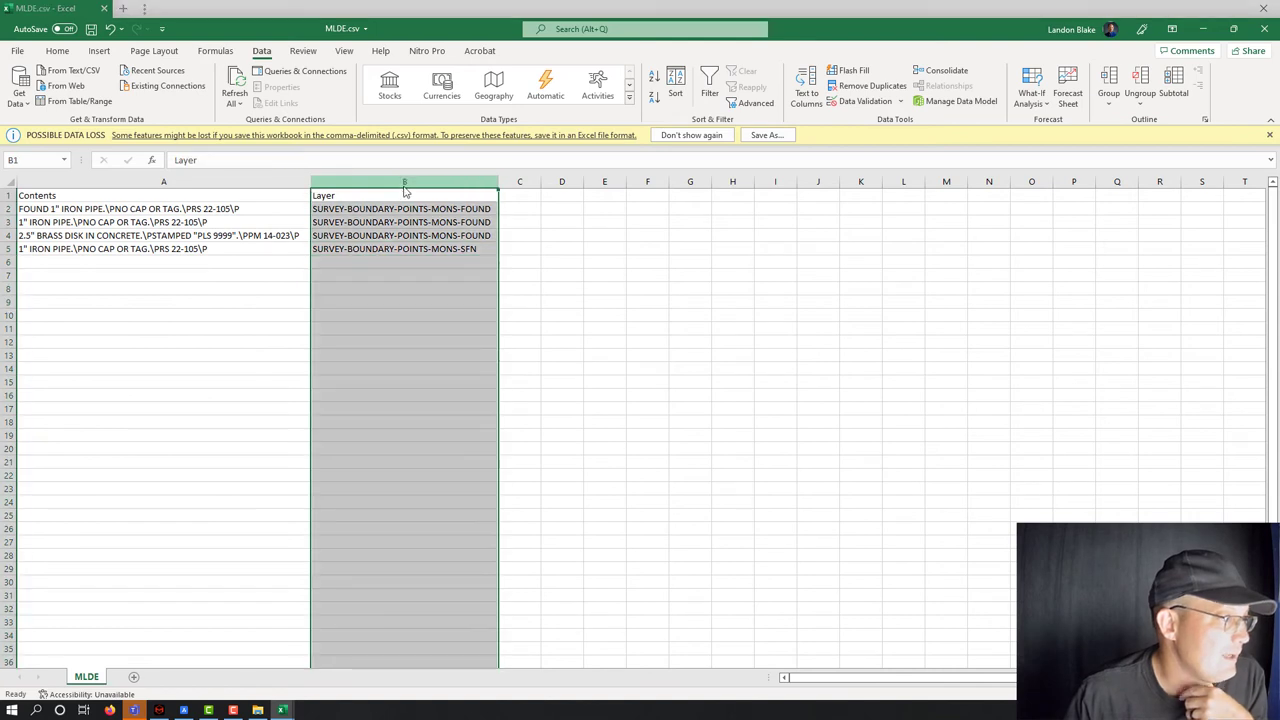
pyautogui.rightClick(403, 182)
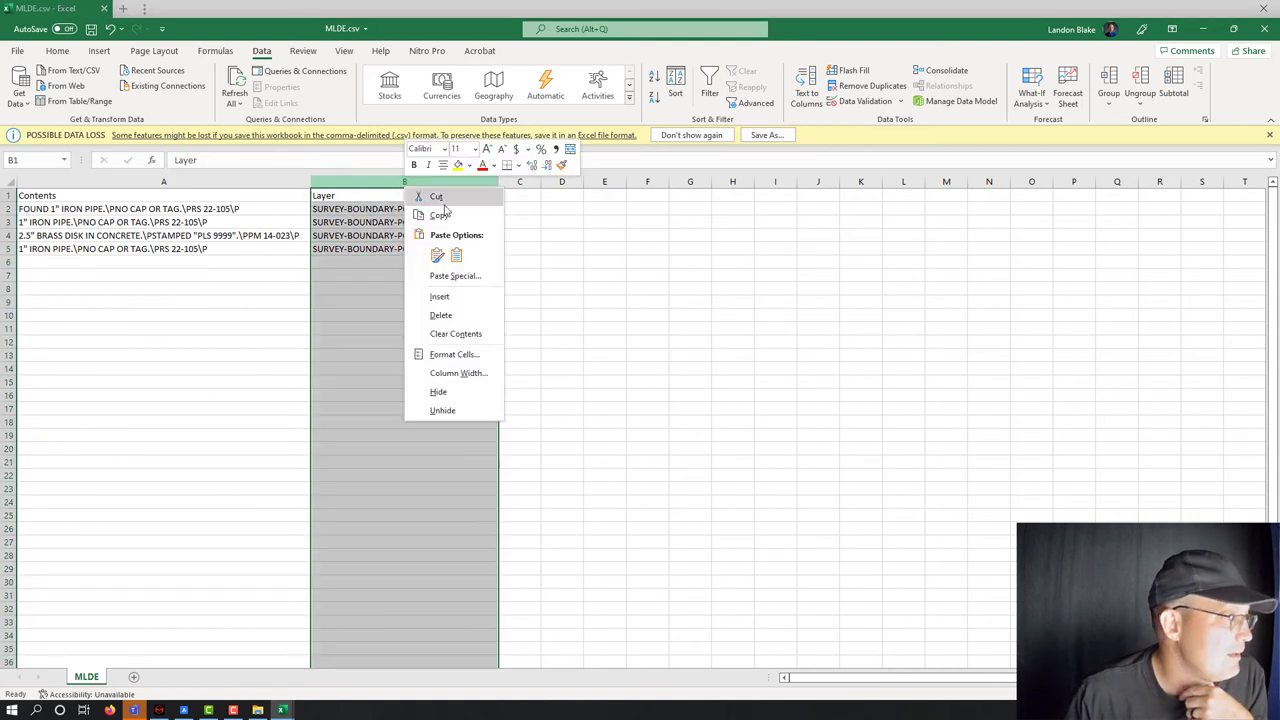
pyautogui.rightClick(930, 184)
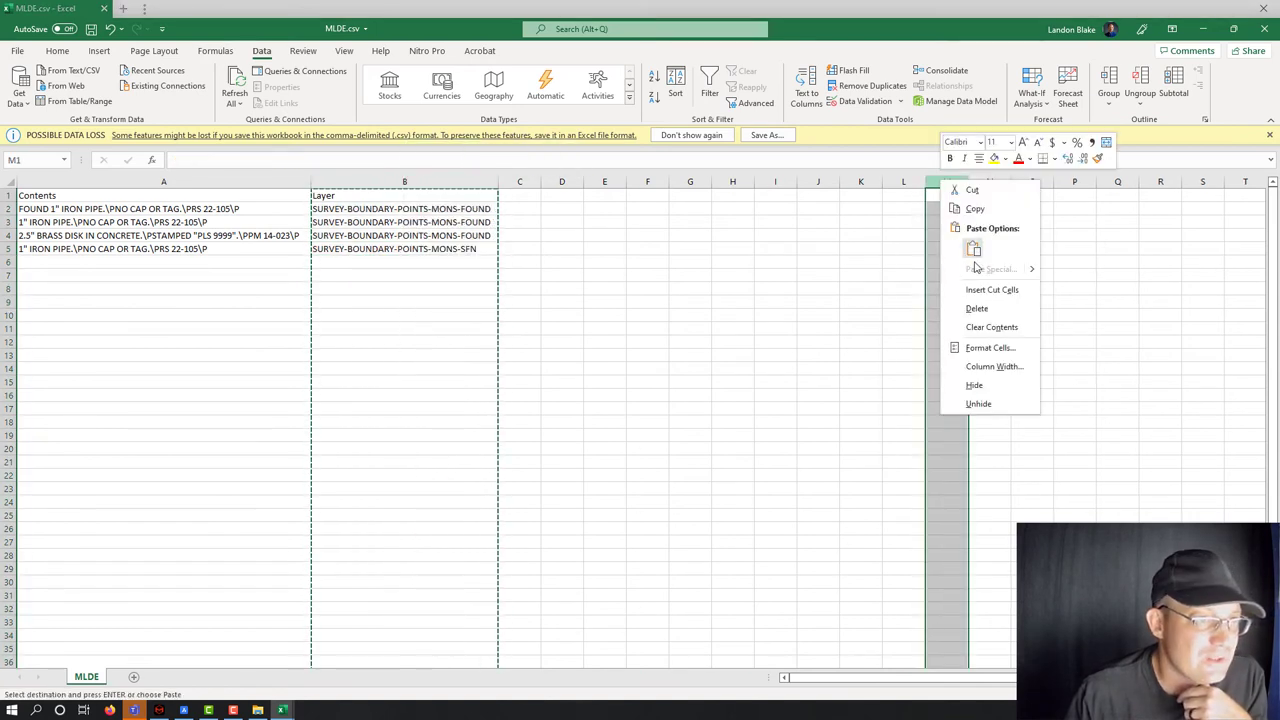
pyautogui.click(985, 290)
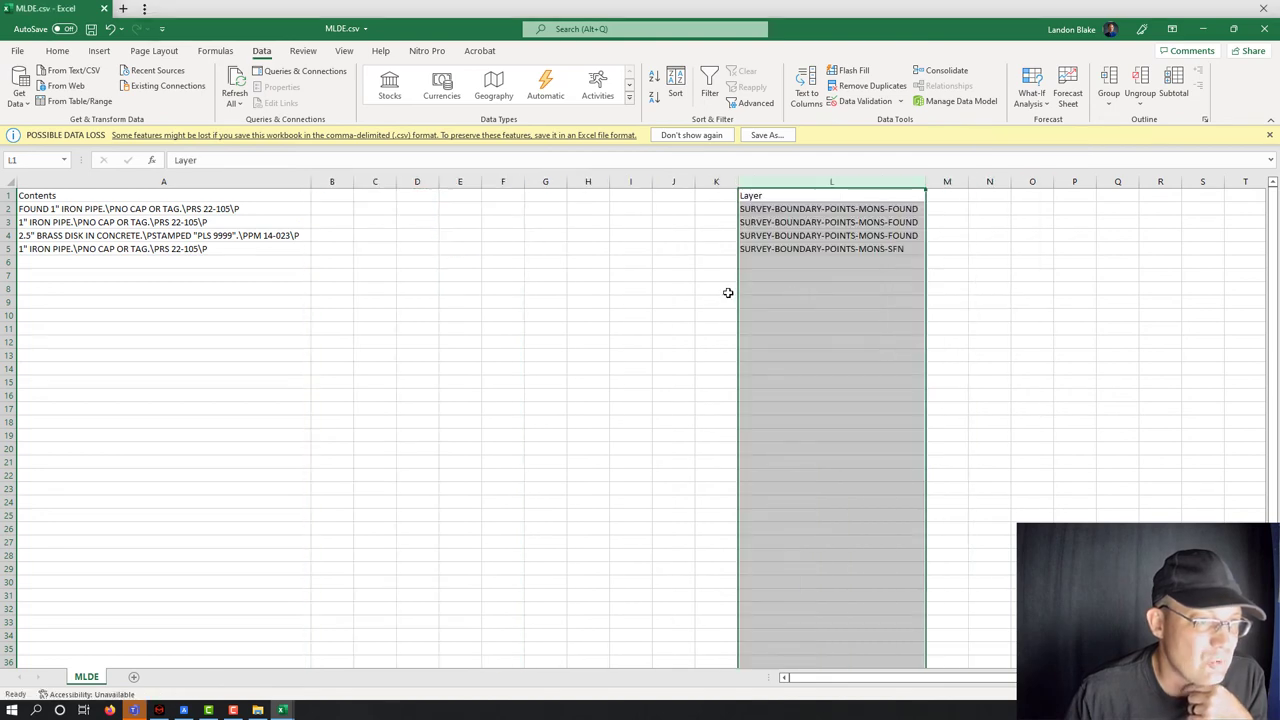
# Replace every "\P" in the Contents column with "\".
pyautogui.click(194, 210)
pyautogui.click(194, 184)
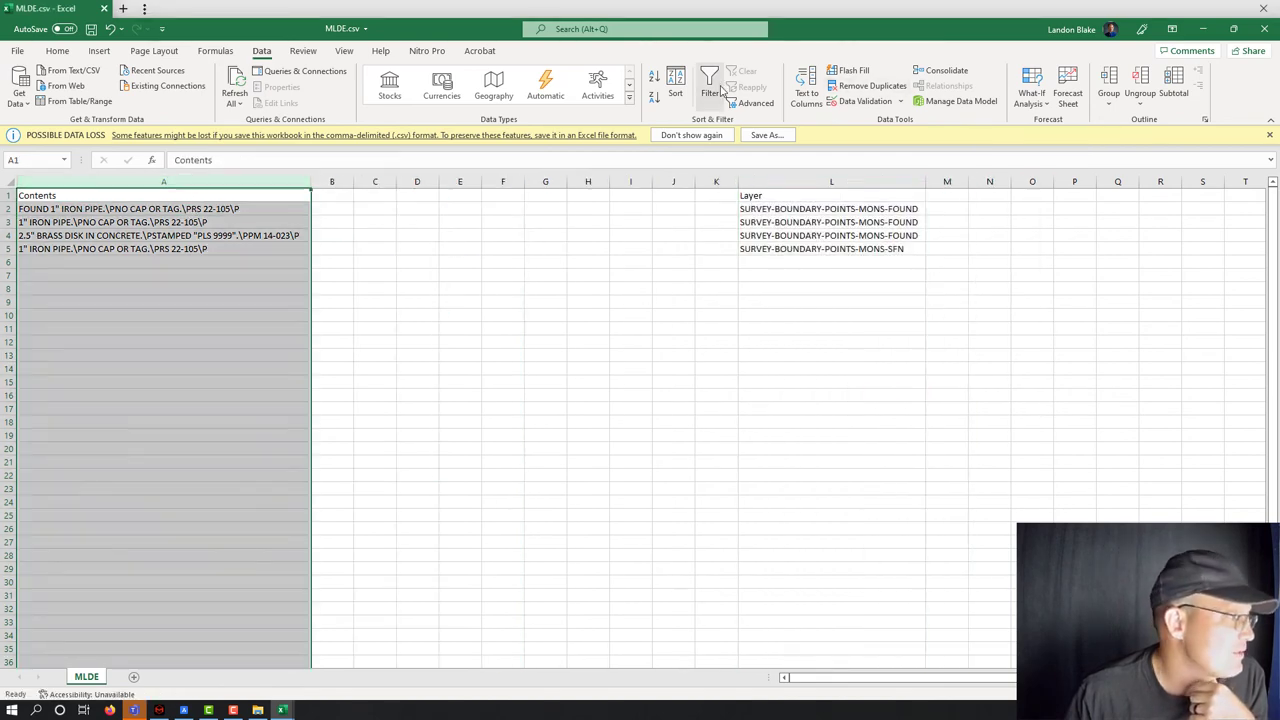
pyautogui.click(810, 86)
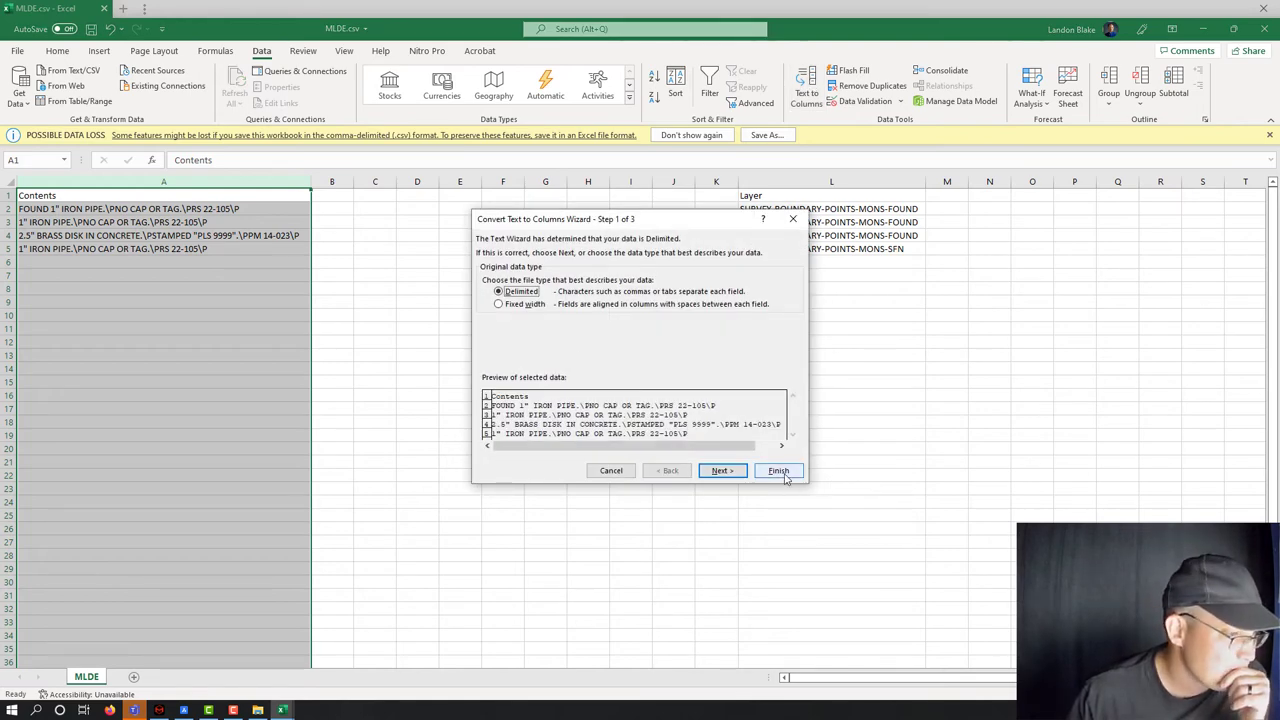
pyautogui.click(793, 218)
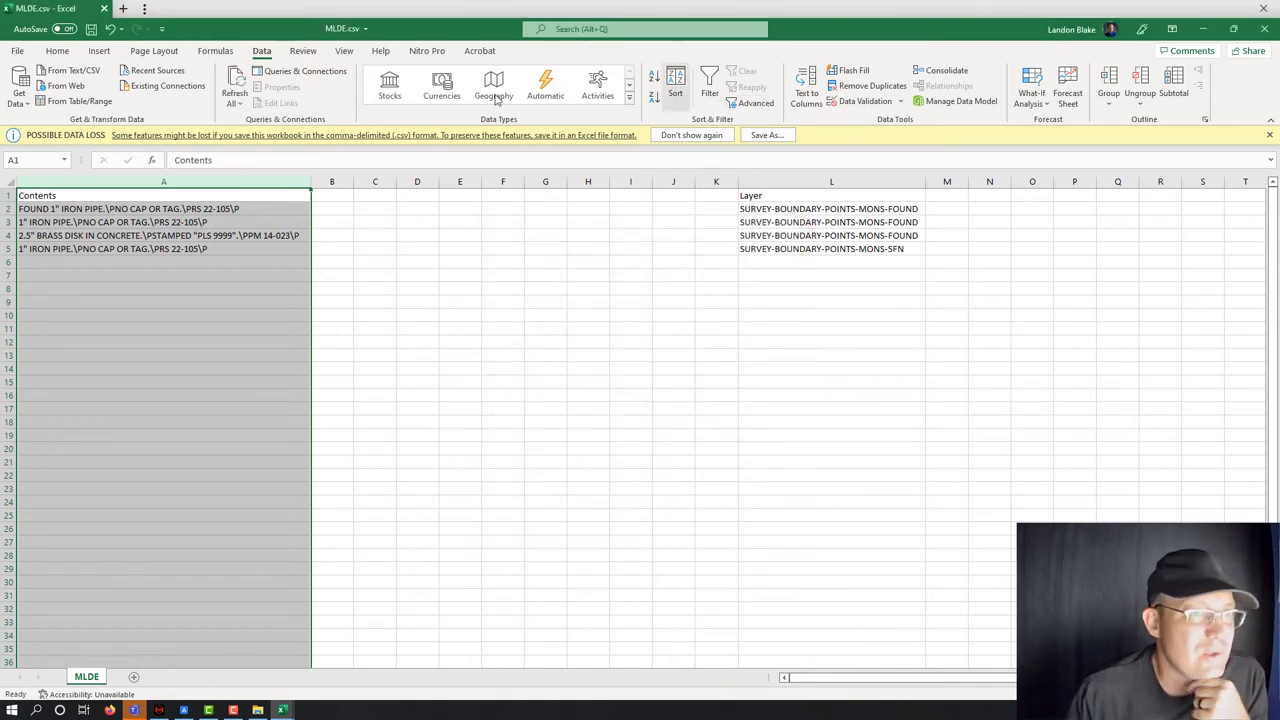
pyautogui.click(52, 51)
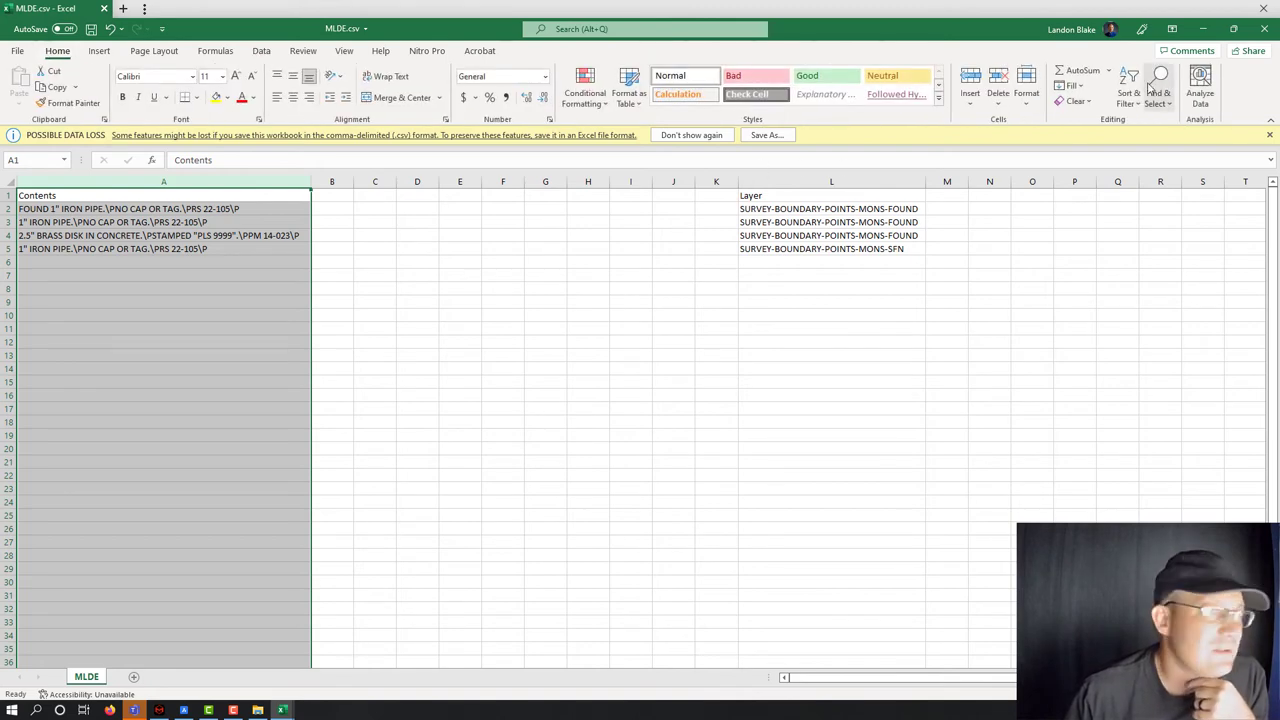
pyautogui.click(1157, 92)
pyautogui.click(1176, 143)
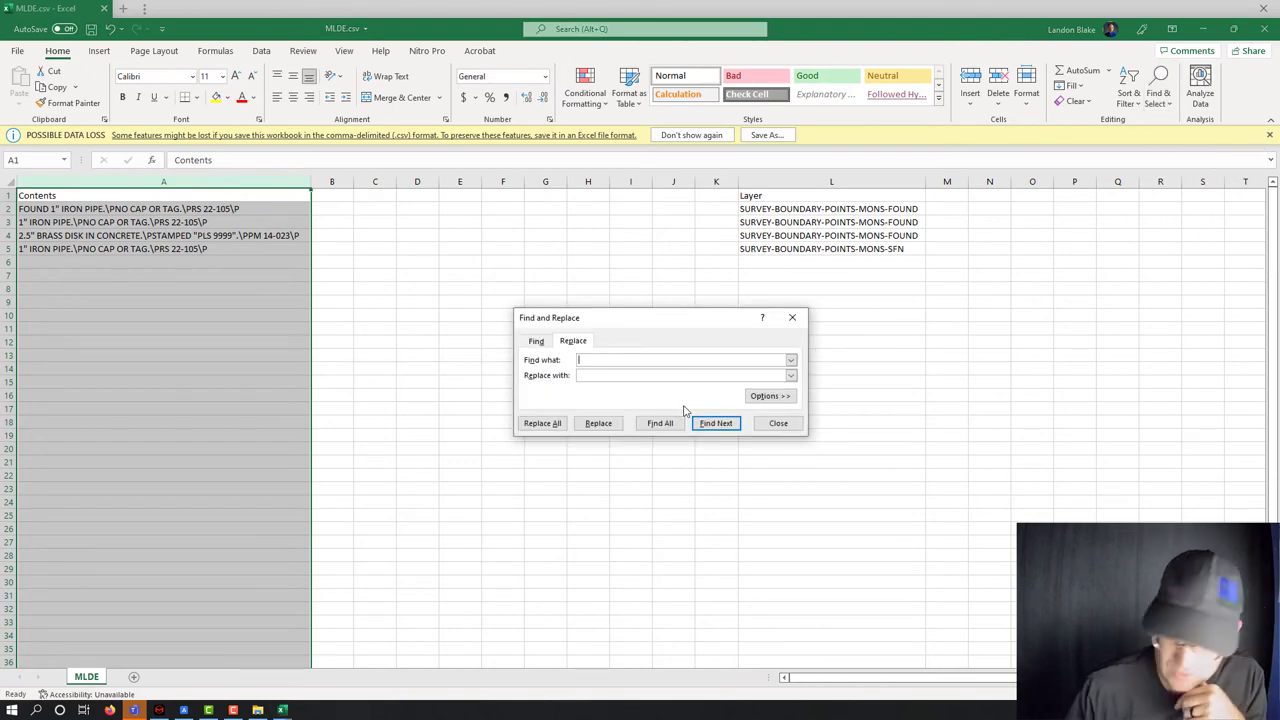
pyautogui.write('\\p')
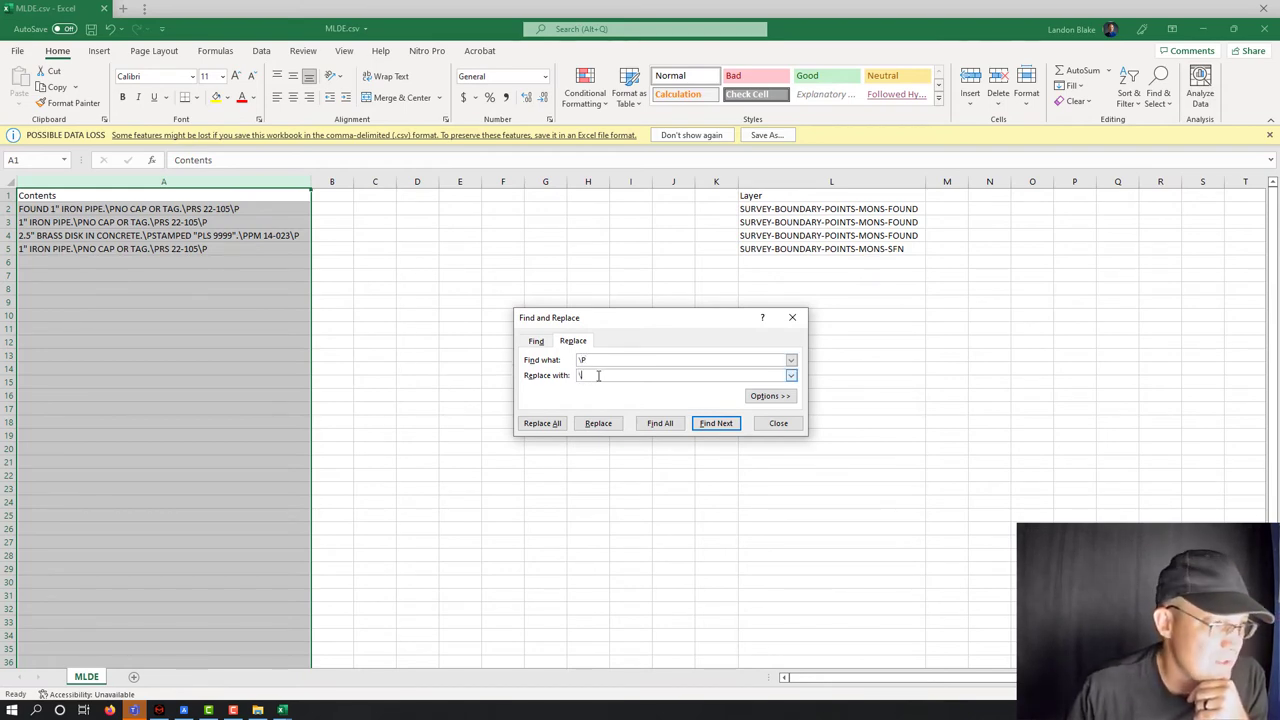
pyautogui.click(556, 424)
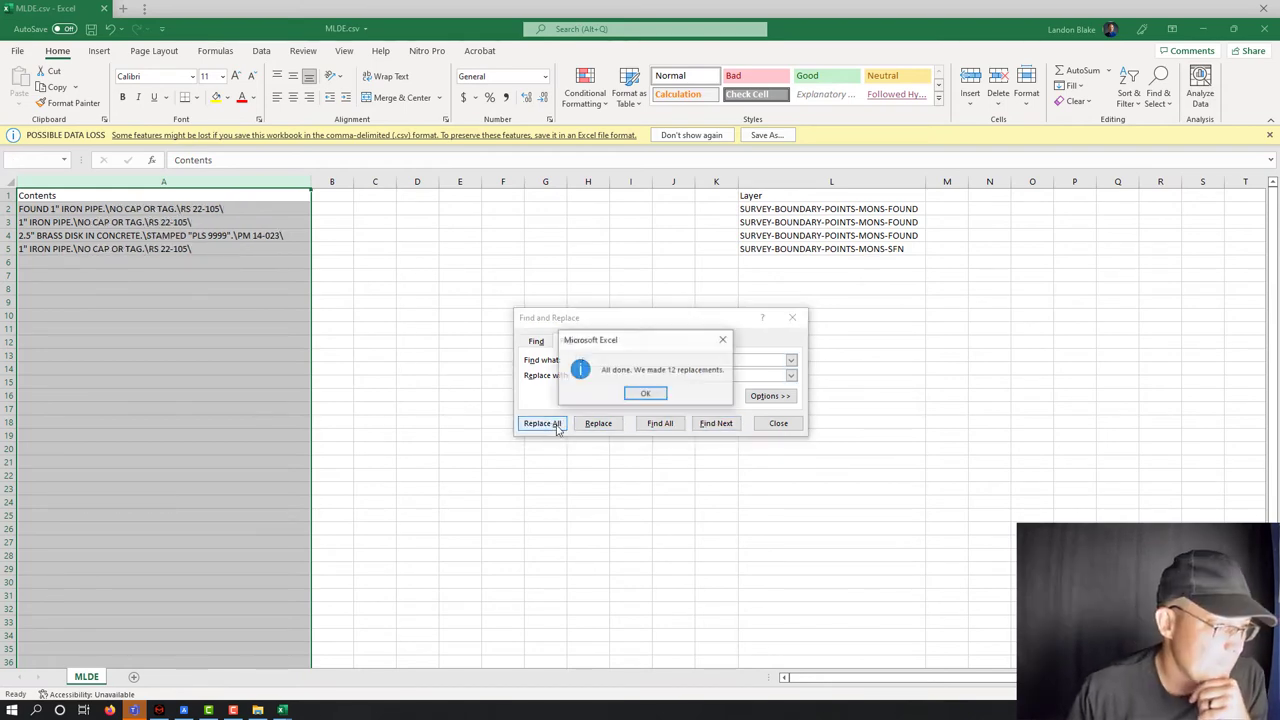
pyautogui.click(645, 393)
pyautogui.click(778, 423)
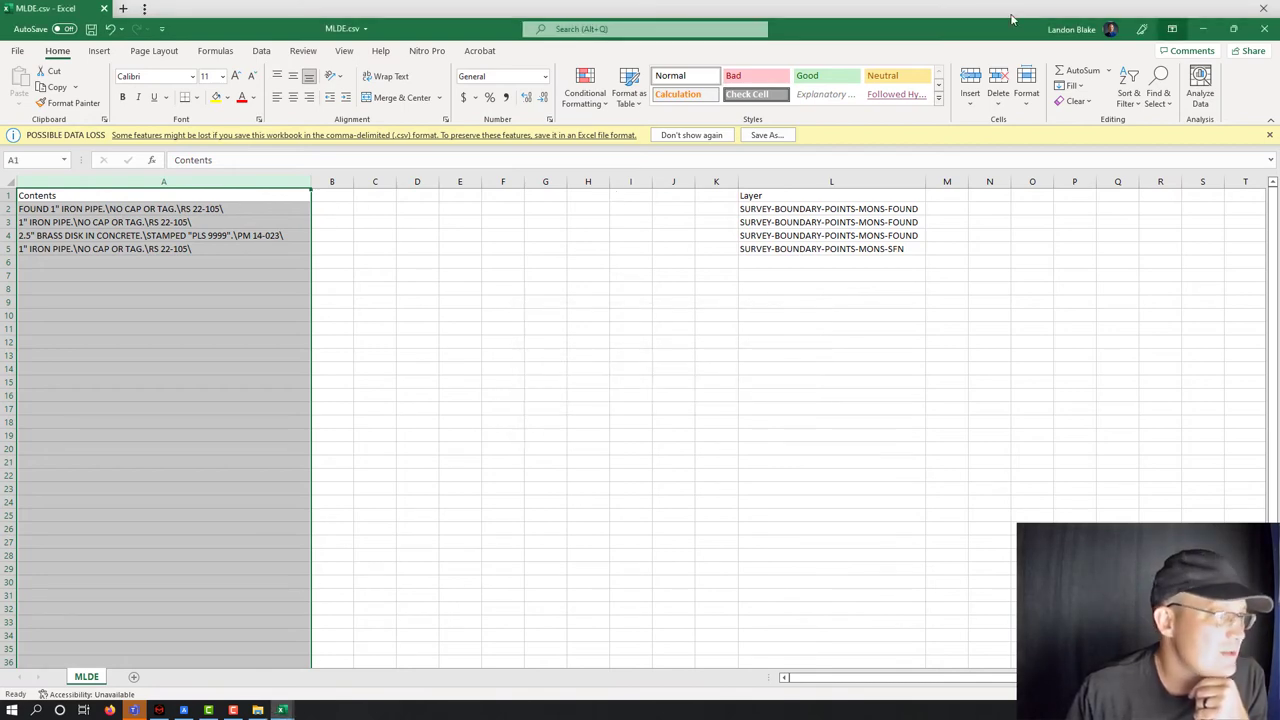
# Set up a delimited Text to Columns split of the Contents column using "\" as the delimiter.
pyautogui.click(261, 51)
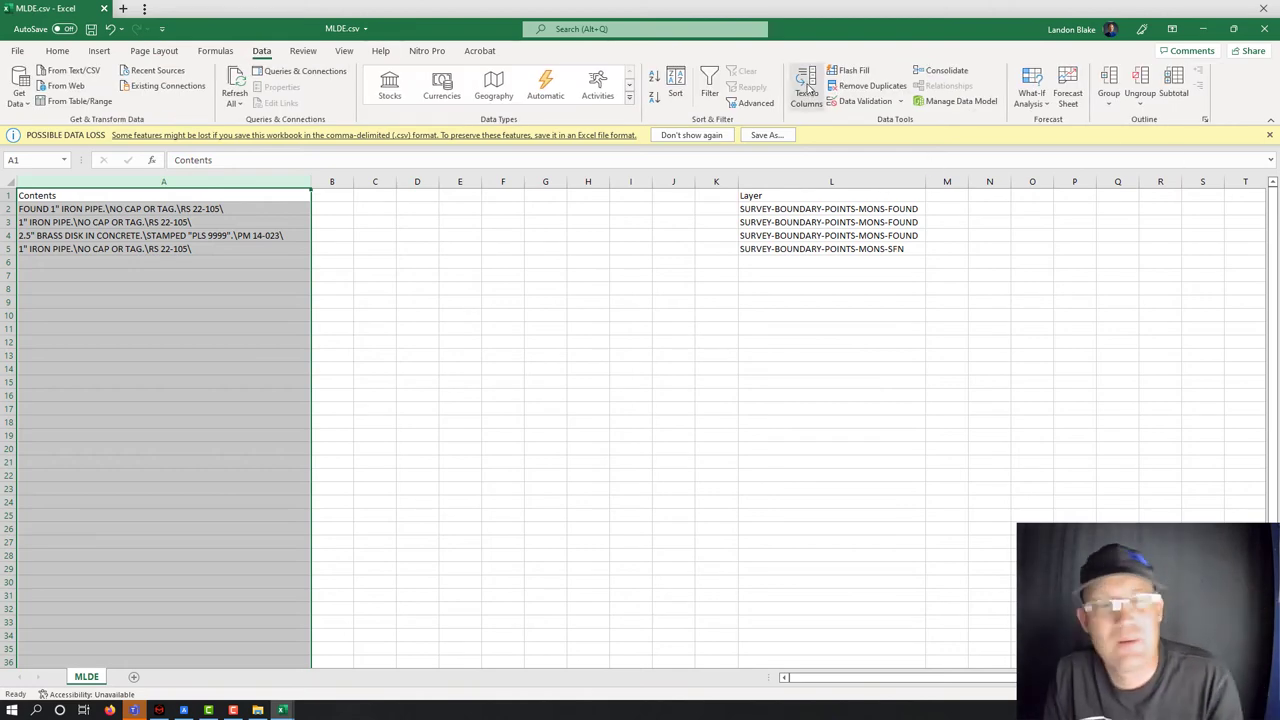
pyautogui.click(806, 88)
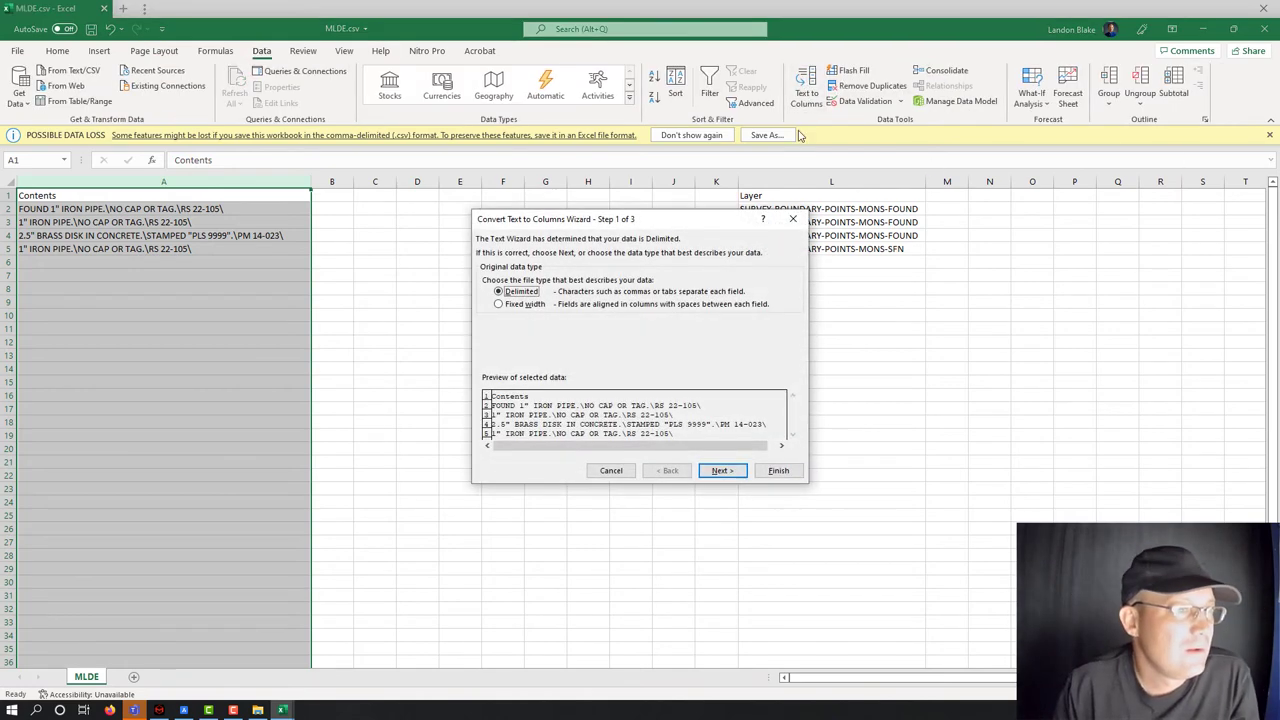
pyautogui.click(721, 471)
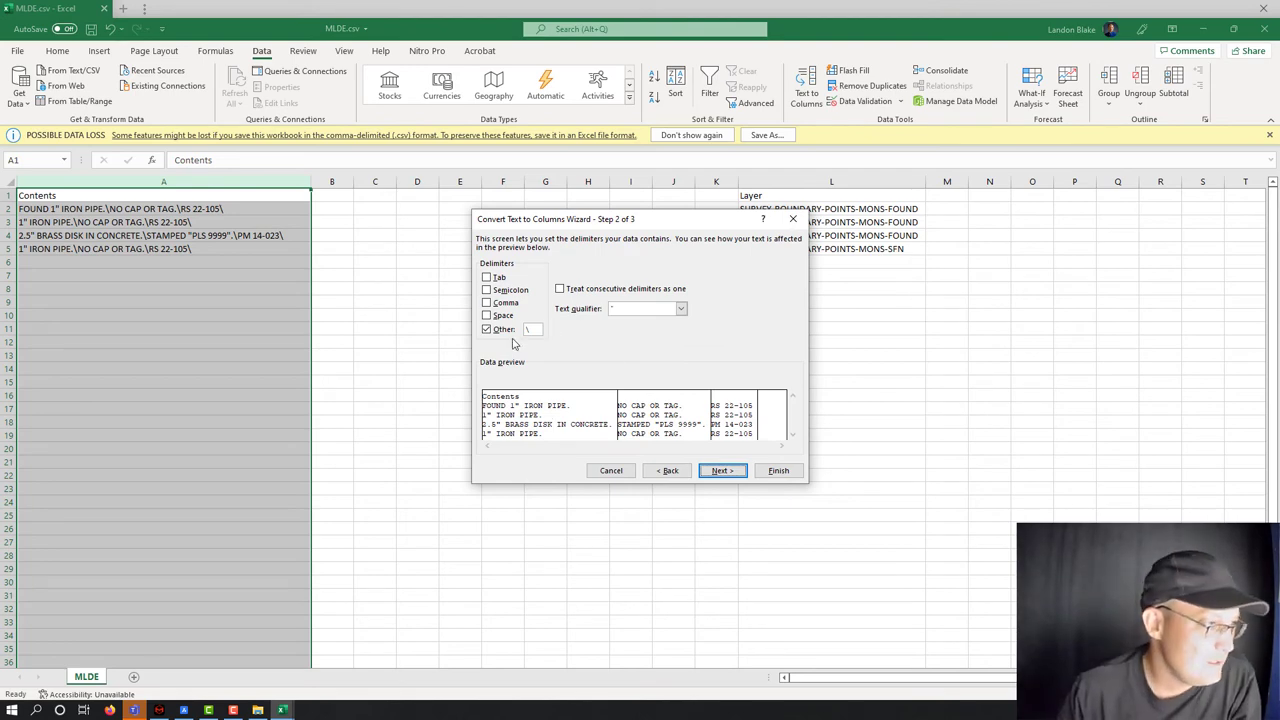
pyautogui.click(722, 471)
pyautogui.click(776, 471)
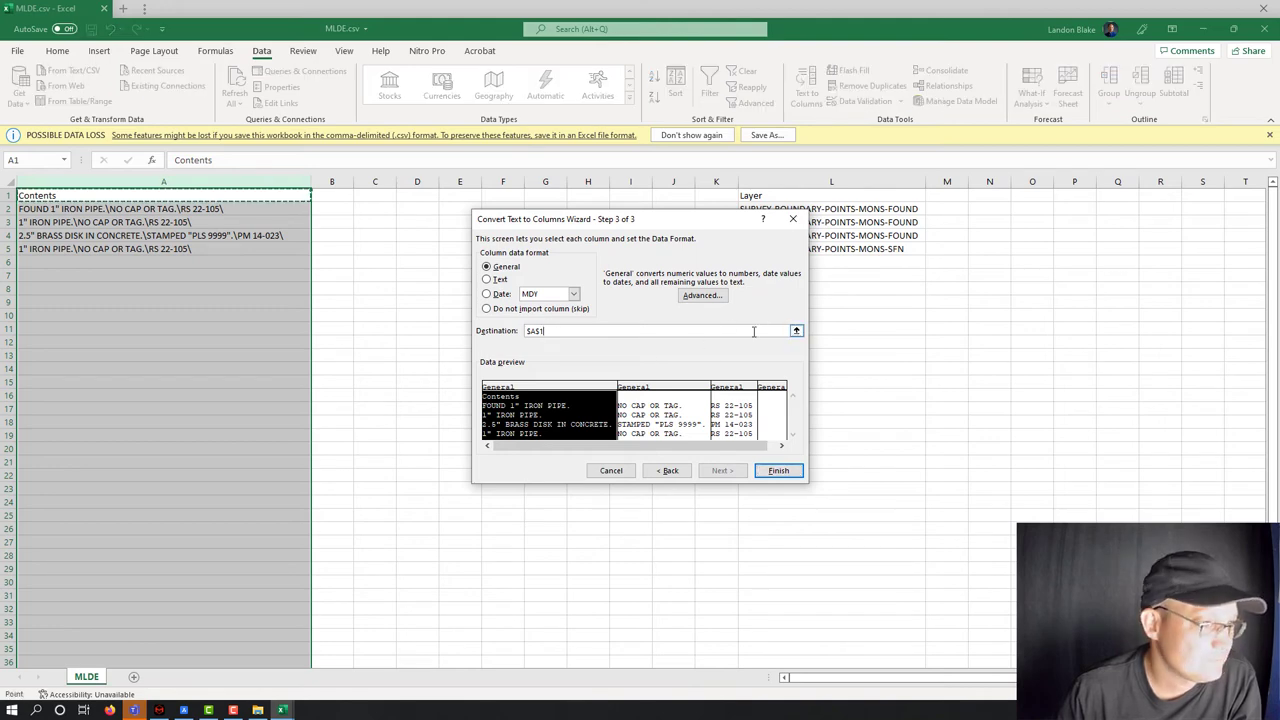
# Try to finish the split with $A$1+$B$1 as the destination.
pyautogui.click(796, 330)
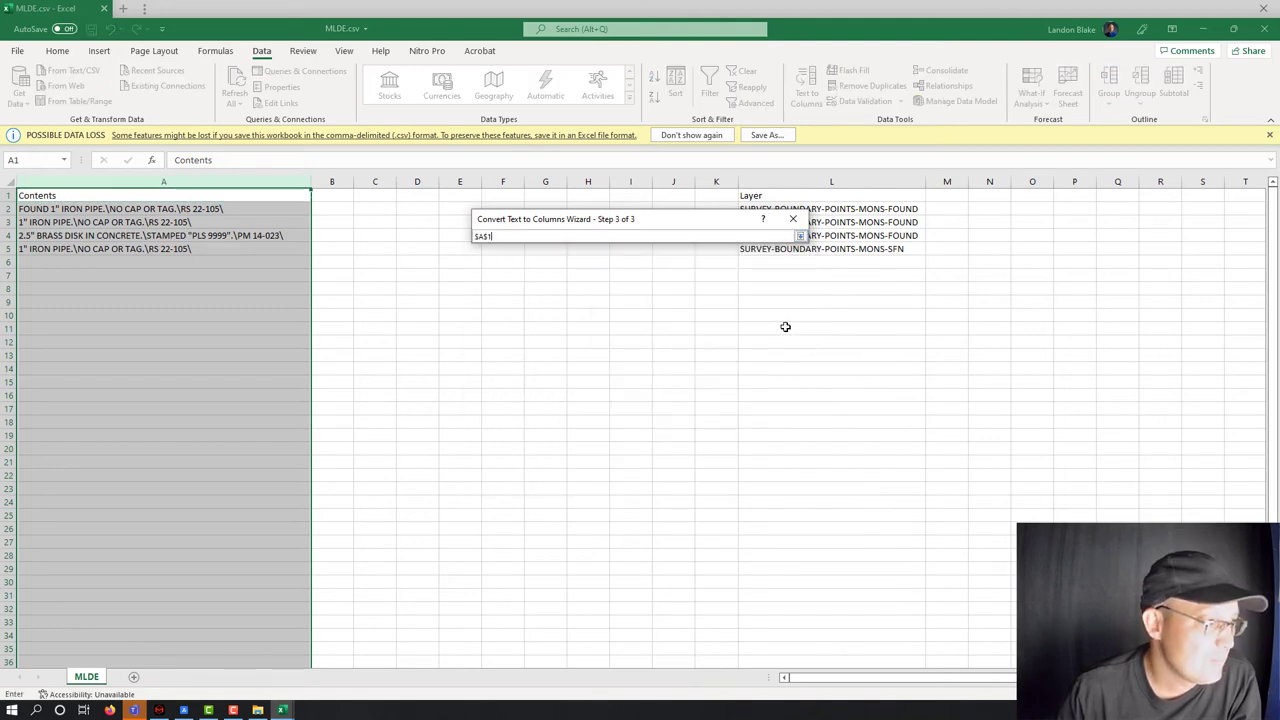
pyautogui.click(334, 197)
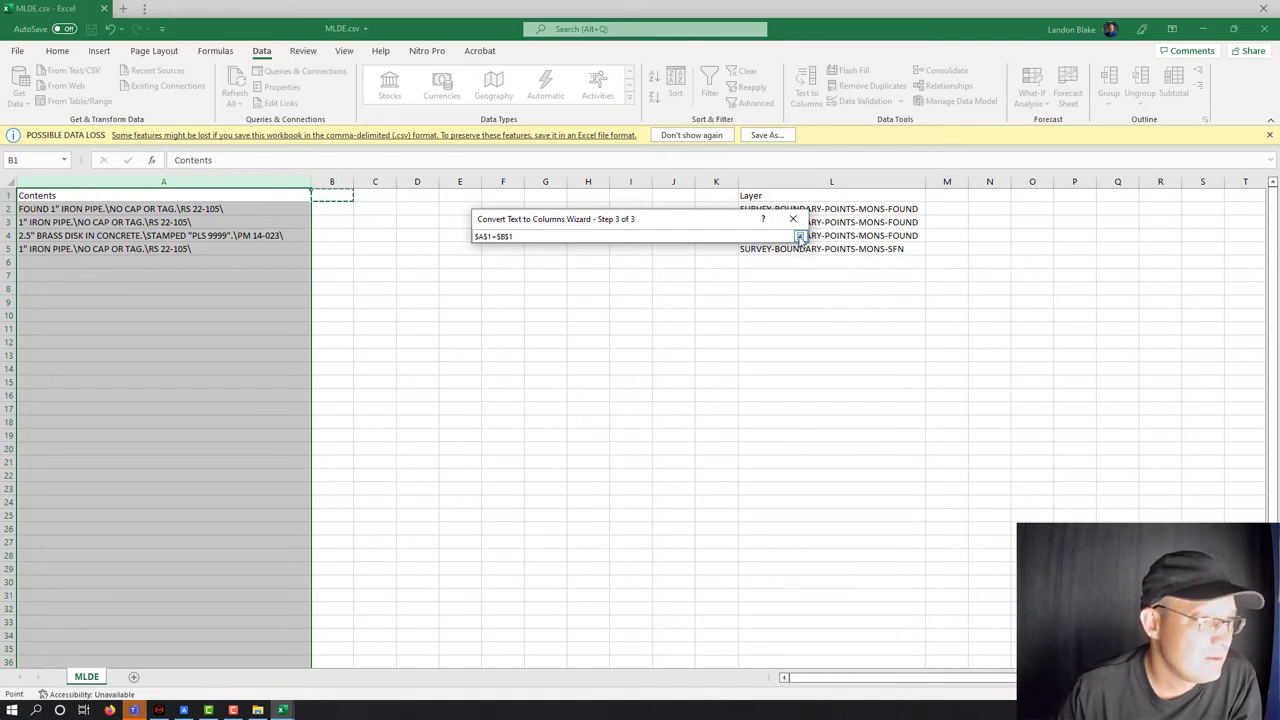
pyautogui.click(800, 236)
pyautogui.click(778, 470)
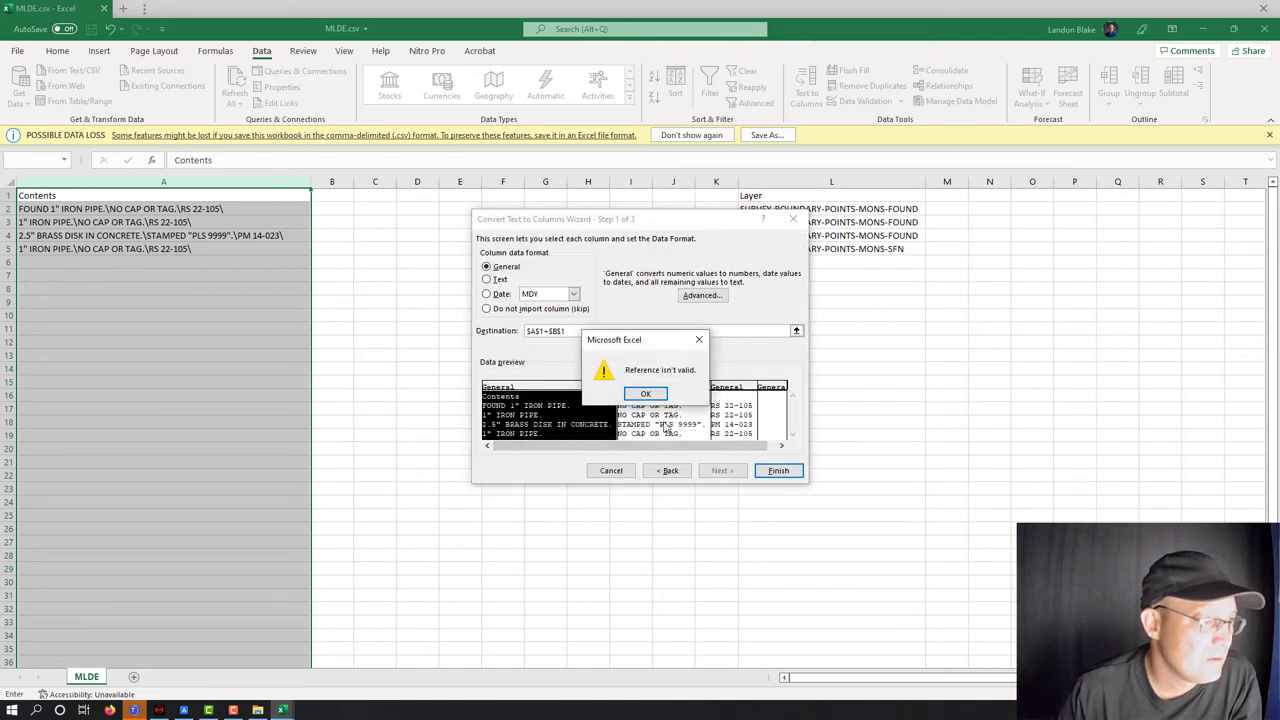
pyautogui.click(646, 394)
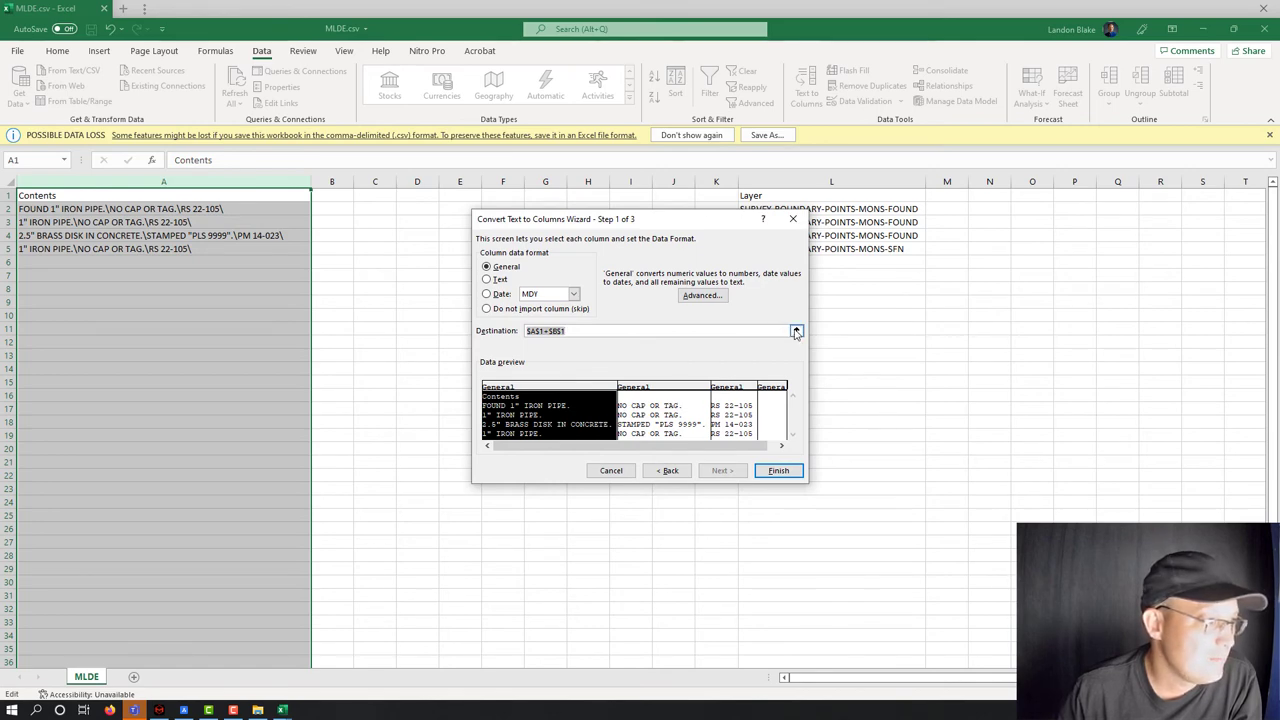
# Set the split's destination to $B$1:$K$26 and finish the conversion.
pyautogui.click(796, 331)
pyautogui.moveTo(328, 197); pyautogui.dragTo(700, 524)
pyautogui.click(800, 236)
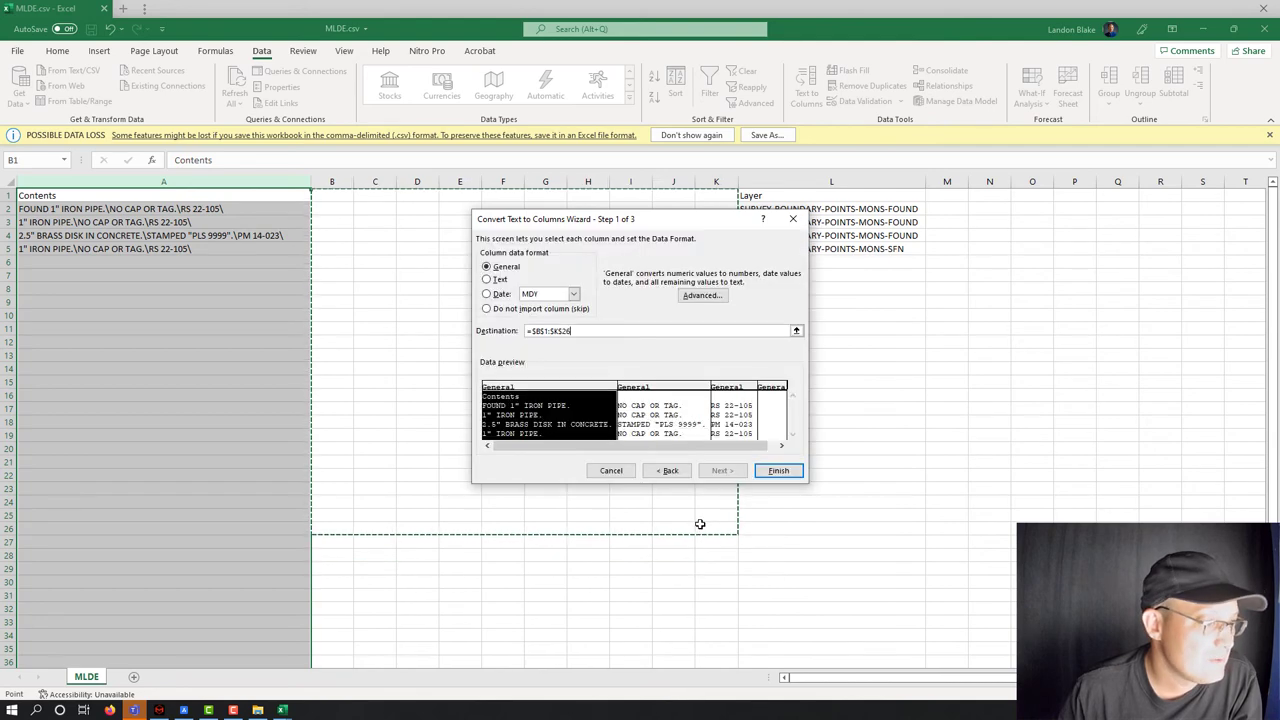
pyautogui.click(779, 467)
pyautogui.click(508, 316)
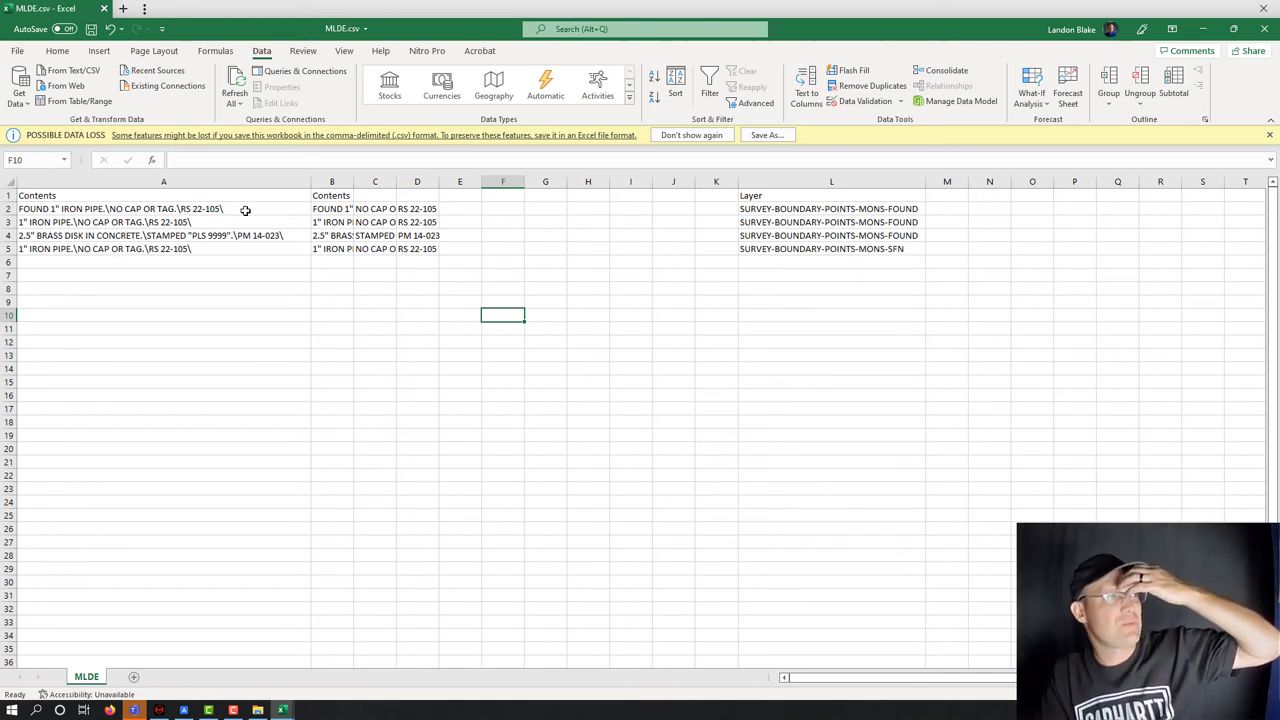
# Autofit the widths of columns B, C and D to their split contents.
pyautogui.doubleClick(352, 182)
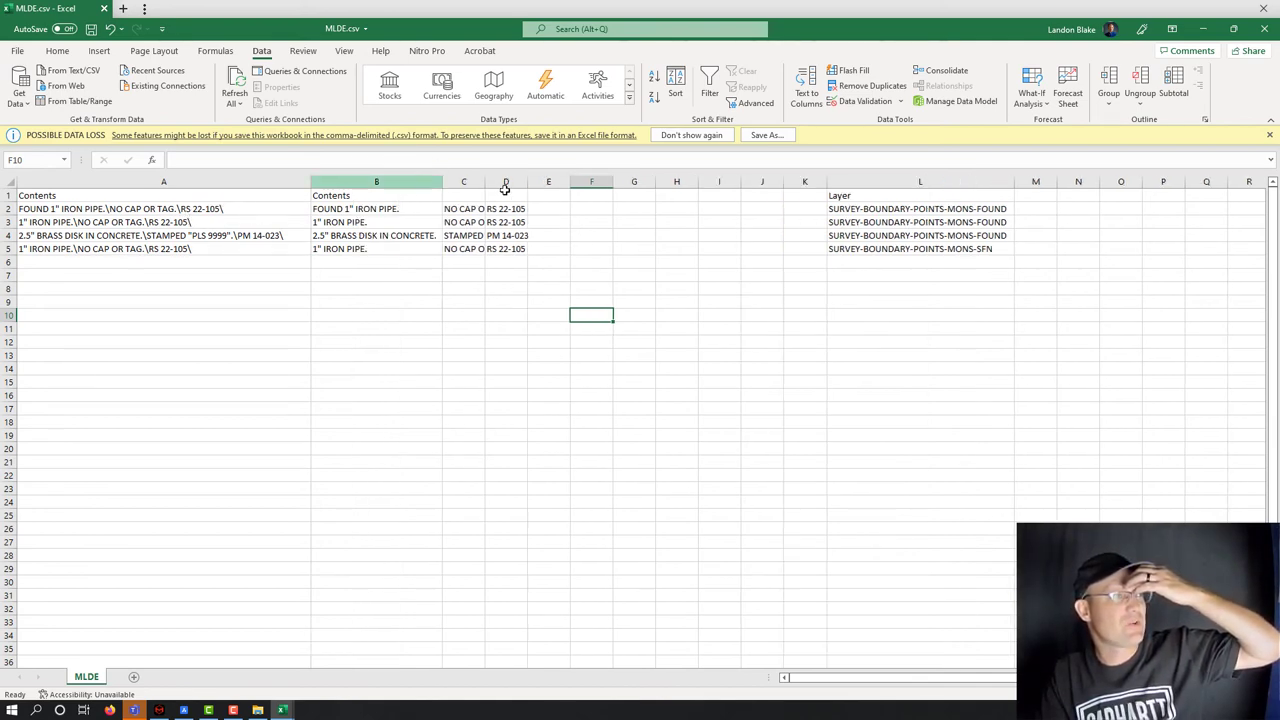
pyautogui.doubleClick(487, 182)
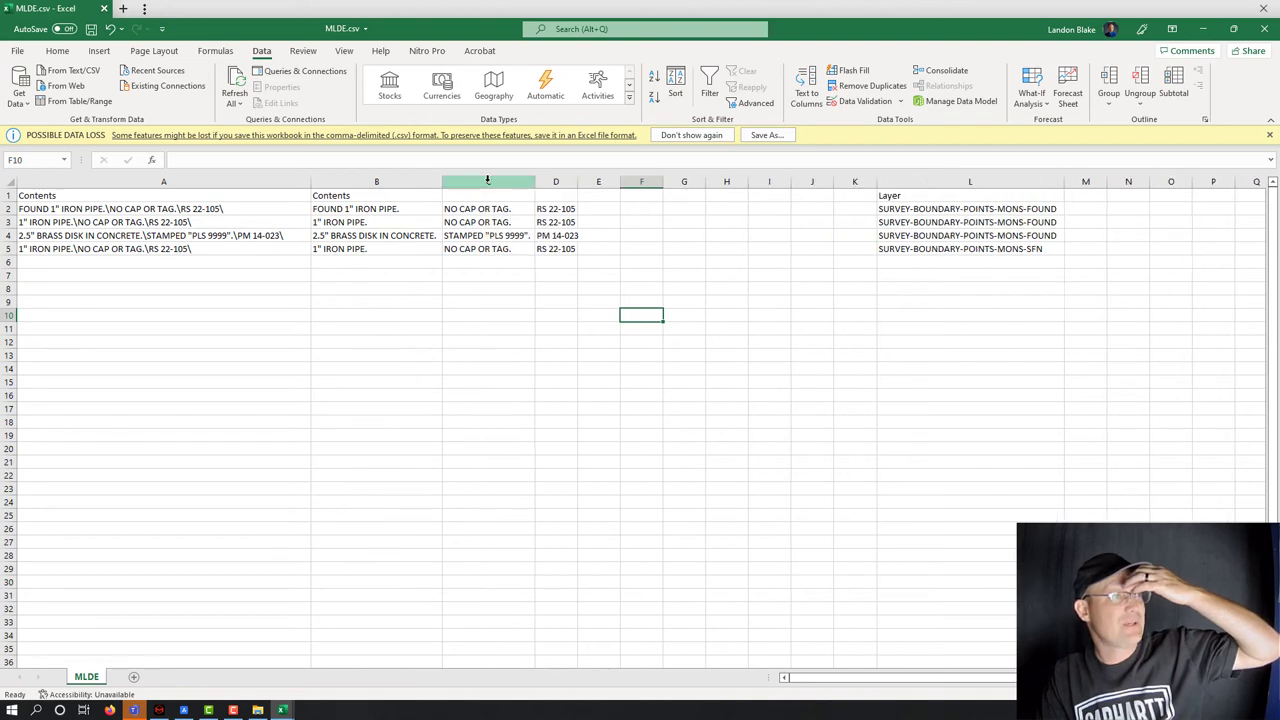
pyautogui.doubleClick(577, 182)
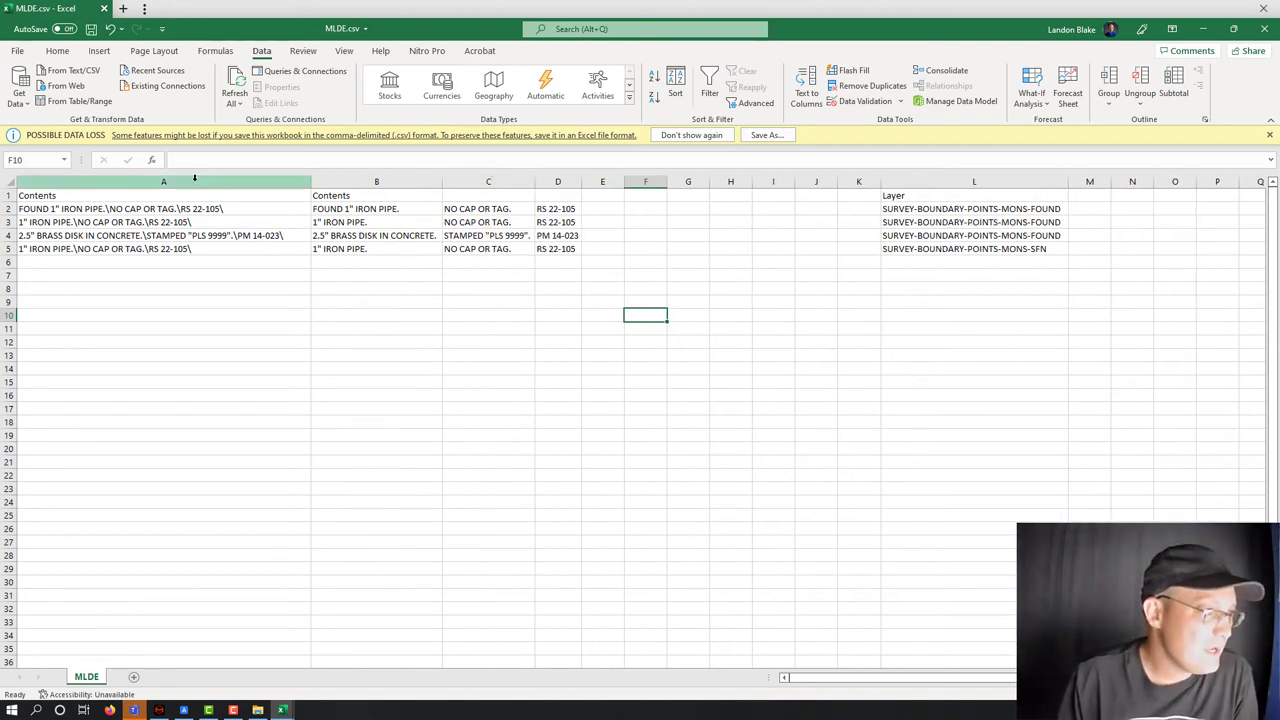
# Delete the original unsplit Contents column A.
pyautogui.click(120, 182)
pyautogui.rightClick(121, 184)
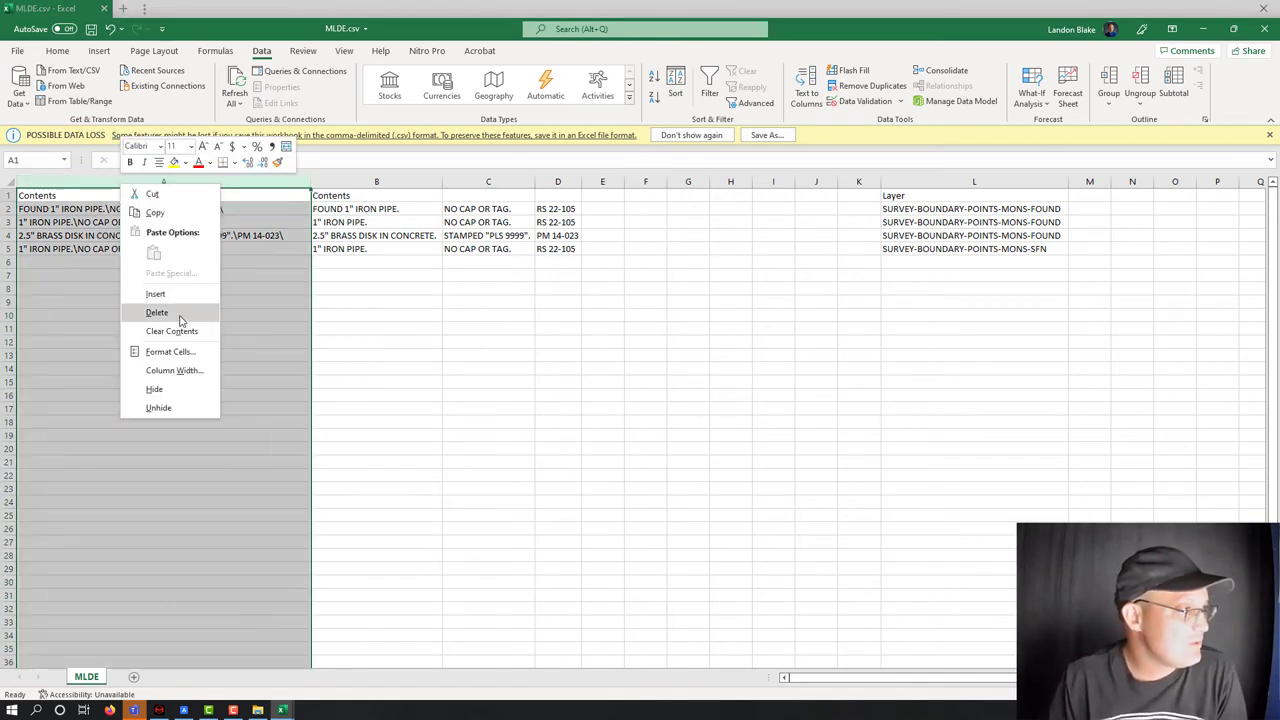
pyautogui.click(160, 313)
pyautogui.click(99, 194)
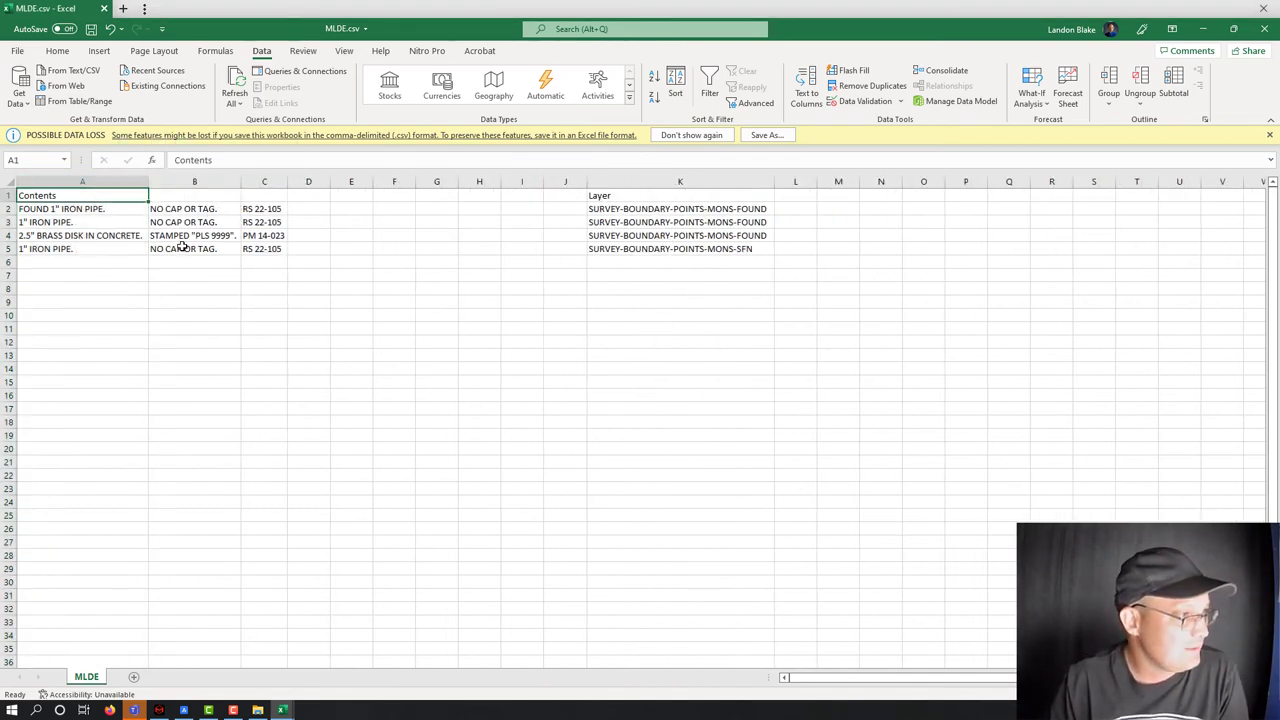
# Try deleting the header row, and undo the deletion.
pyautogui.click(8, 195)
pyautogui.rightClick(8, 195)
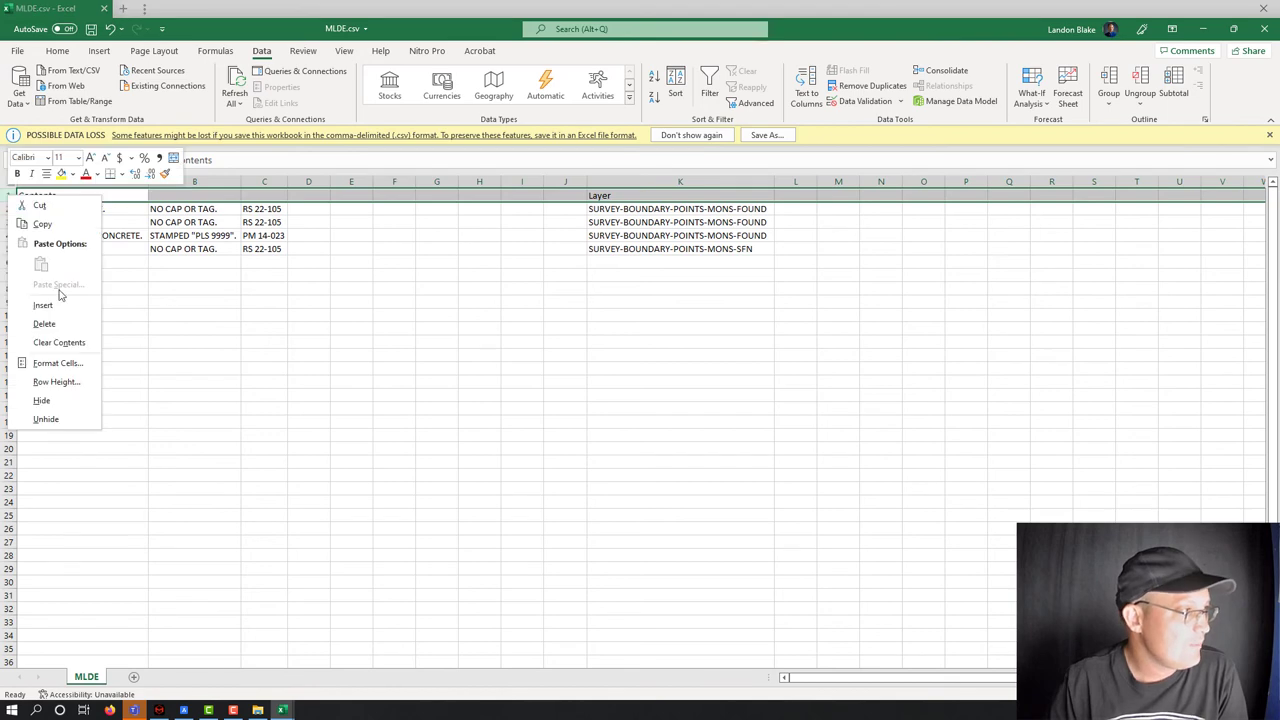
pyautogui.click(50, 320)
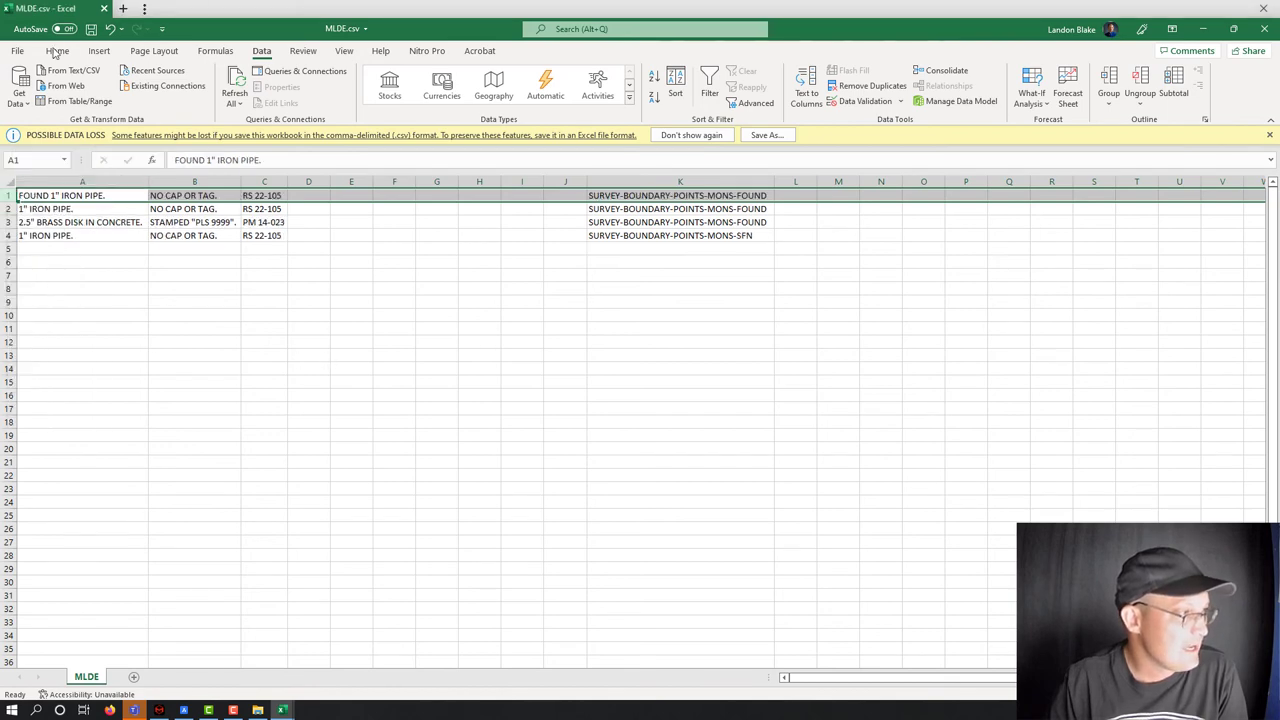
pyautogui.click(110, 28)
# Rename the Contents header in cell A1 as "Monument Type".
pyautogui.click(101, 183)
pyautogui.click(108, 194)
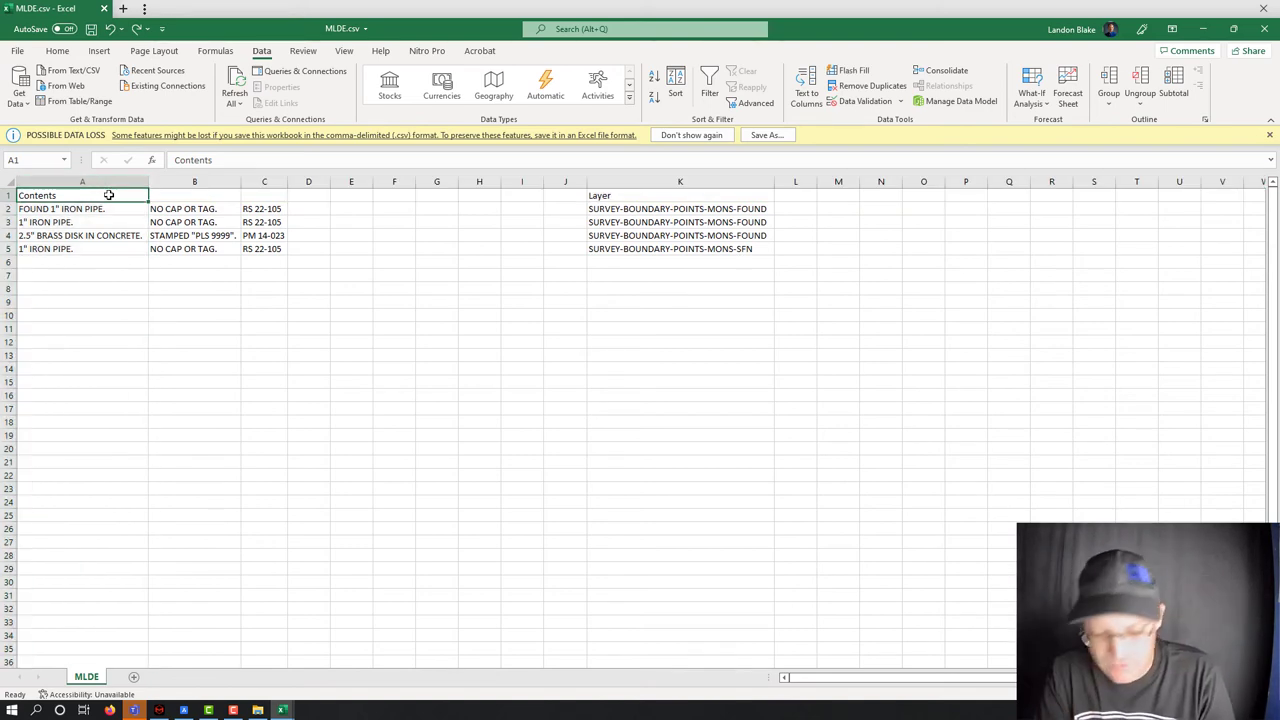
pyautogui.write('m')
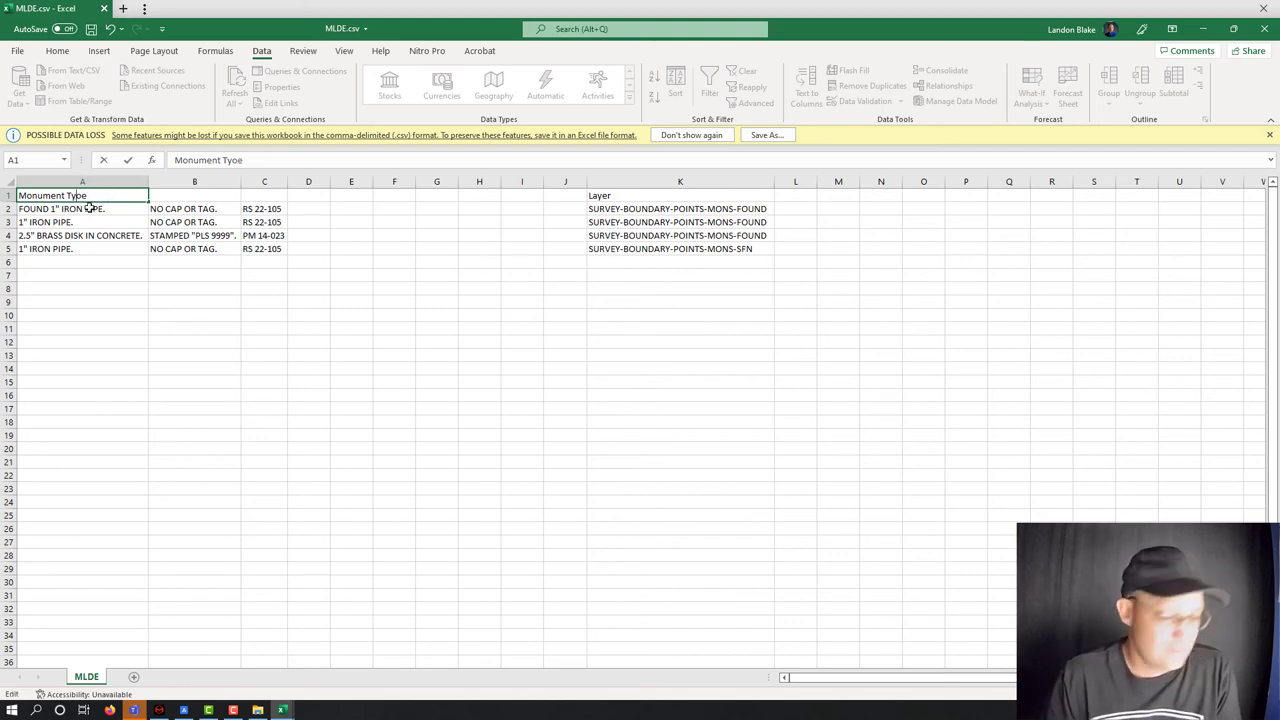
pyautogui.press('Return')
# Remove the word "FOUND" from cell A2 so that it reads 1" IRON PIPE.
pyautogui.doubleClick(89, 208)
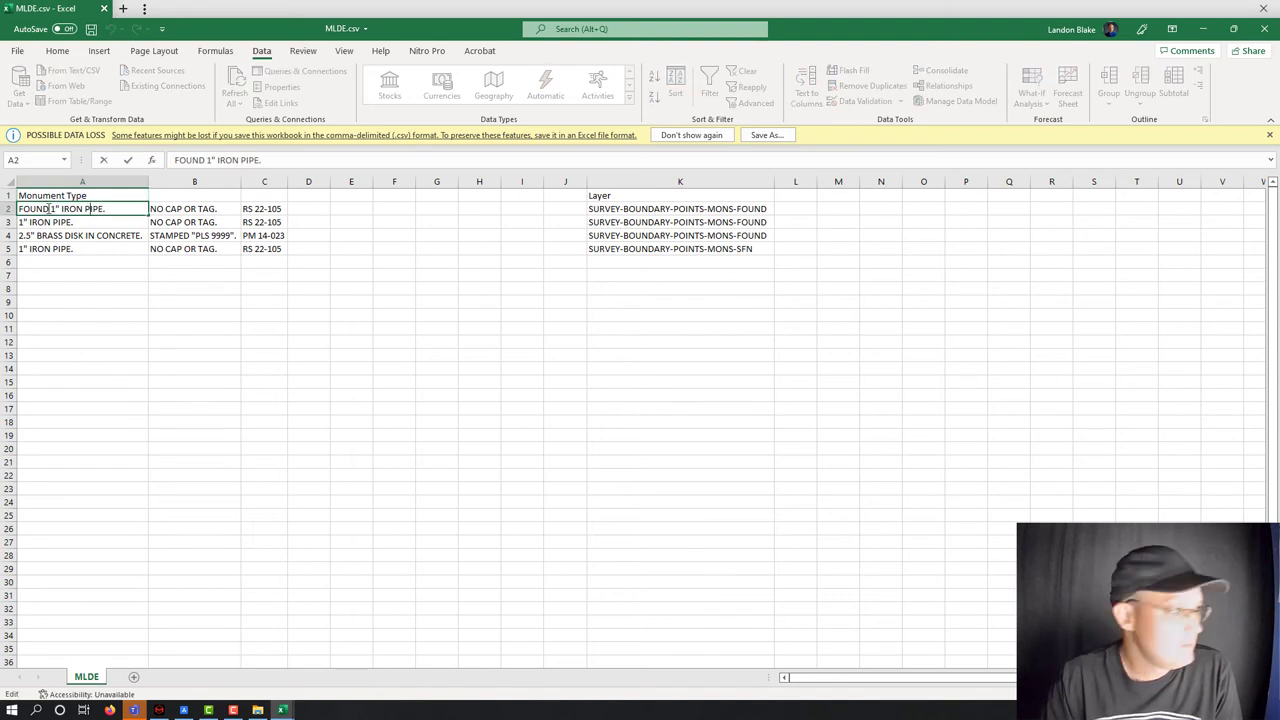
pyautogui.moveTo(52, 208); pyautogui.dragTo(18, 208)
pyautogui.press('BackSpace')
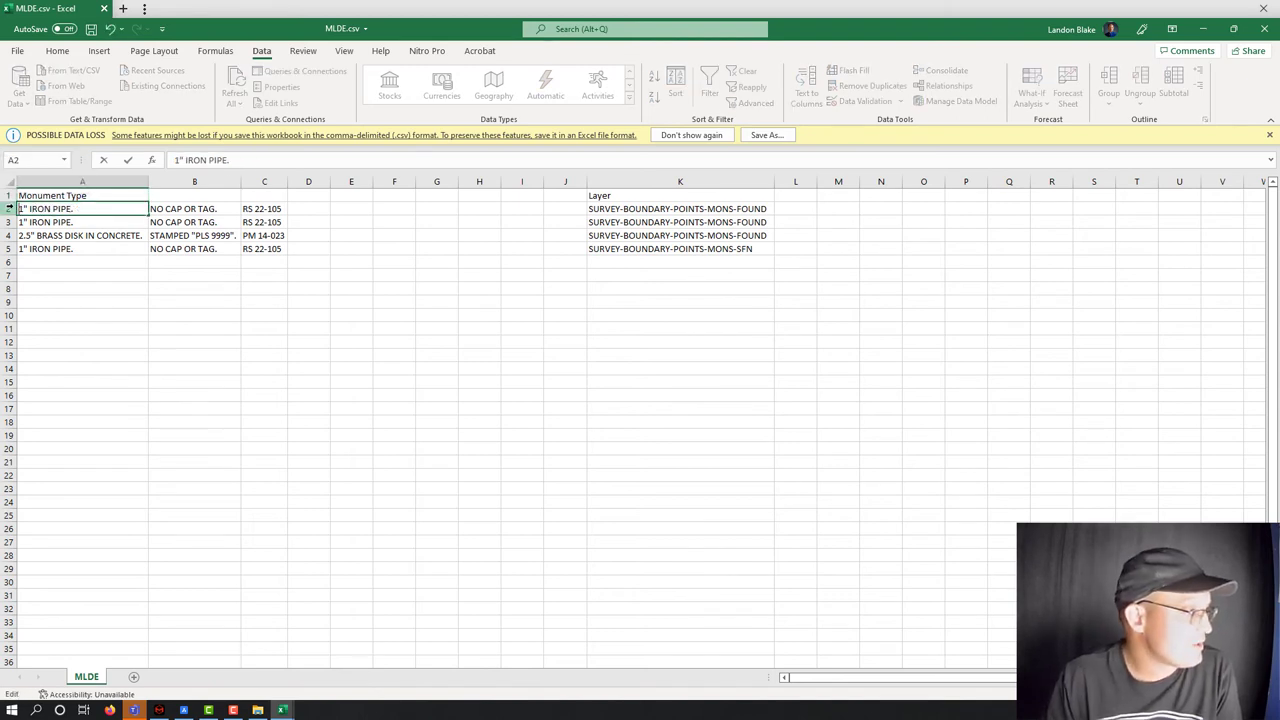
pyautogui.click(499, 288)
# Make the Monument Type header in cell A1 bold.
pyautogui.click(55, 195)
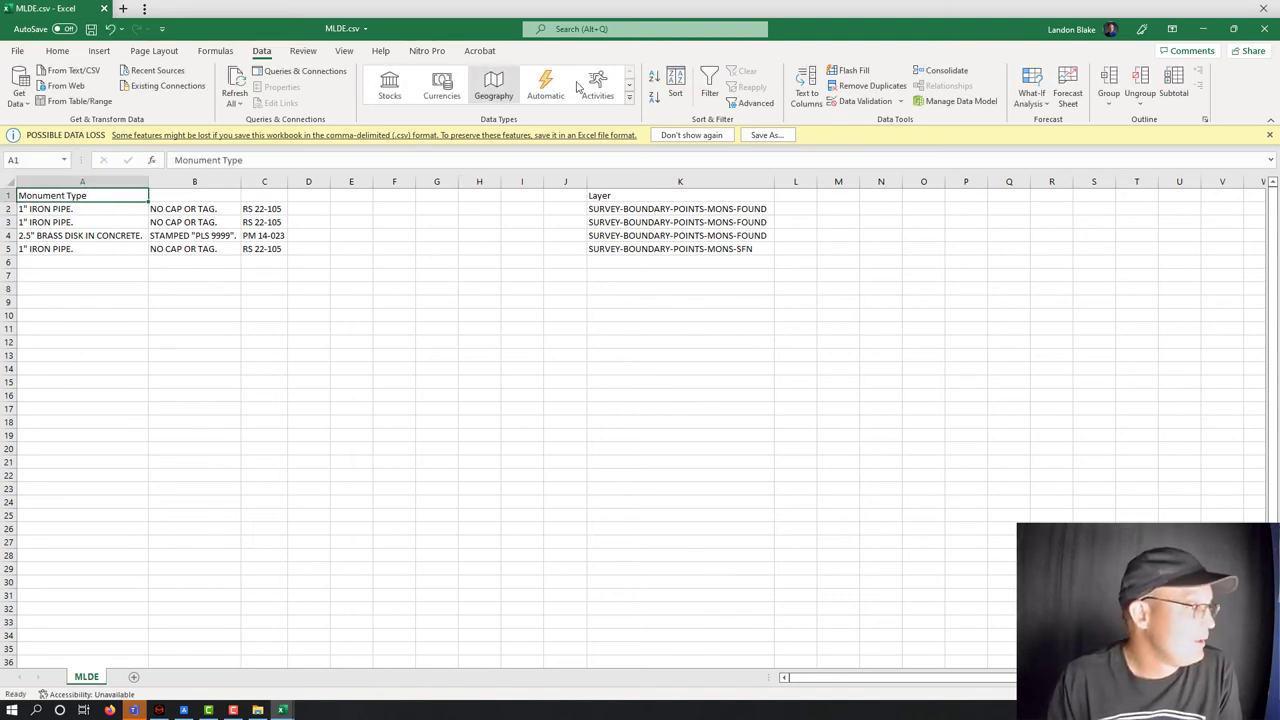
pyautogui.click(57, 50)
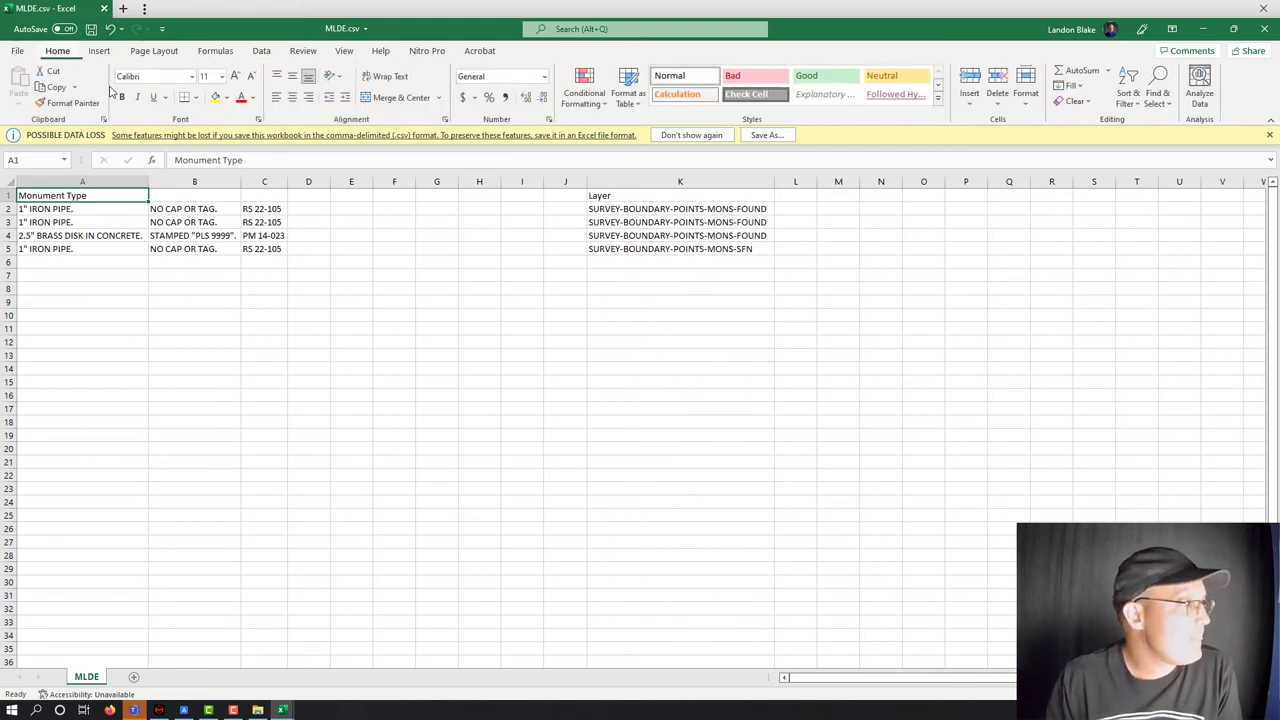
pyautogui.click(122, 97)
# Enter "Stamping" as the header of column B.
pyautogui.click(192, 195)
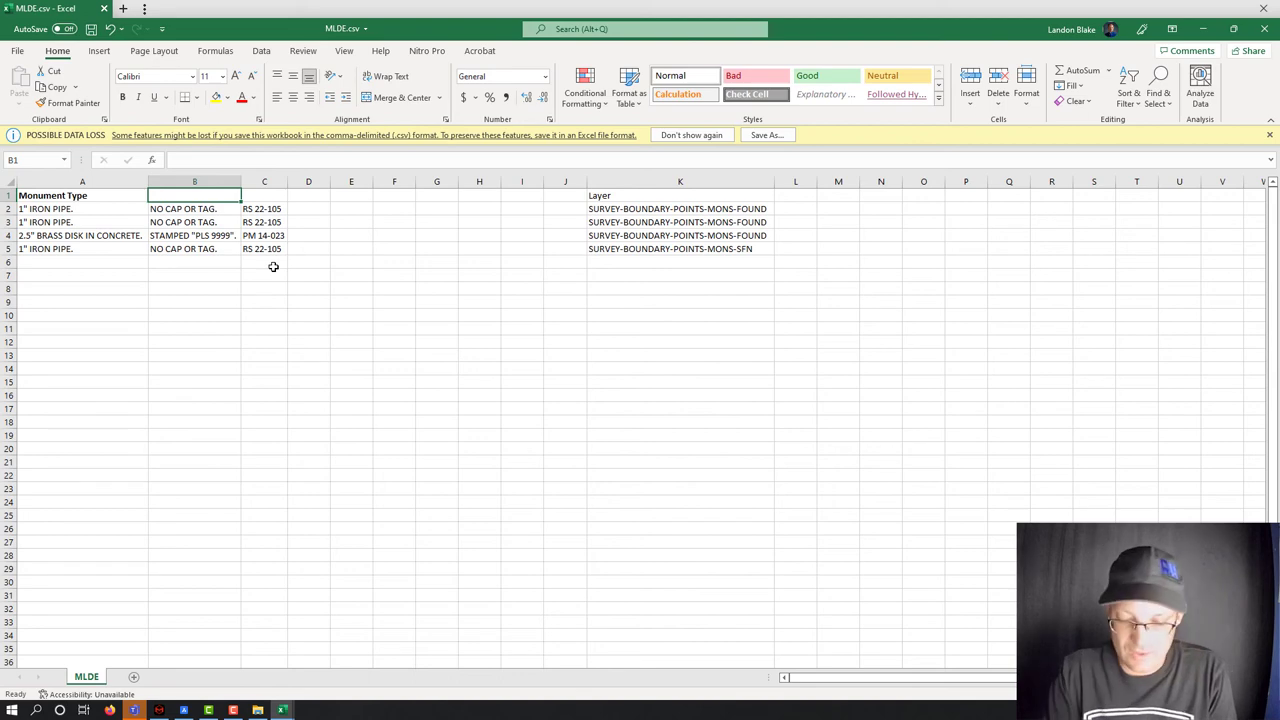
pyautogui.write('Stamping')
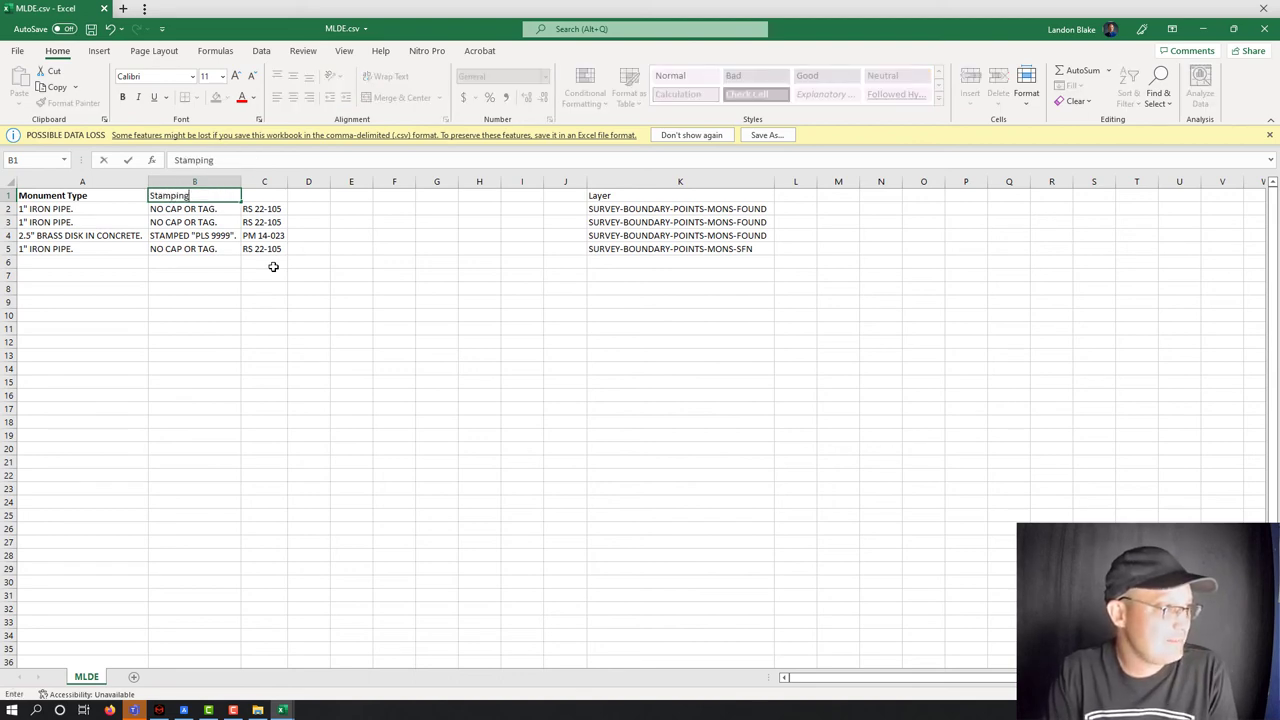
pyautogui.click(283, 378)
# Change the header of column B to "Marking" and make it bold.
pyautogui.click(201, 198)
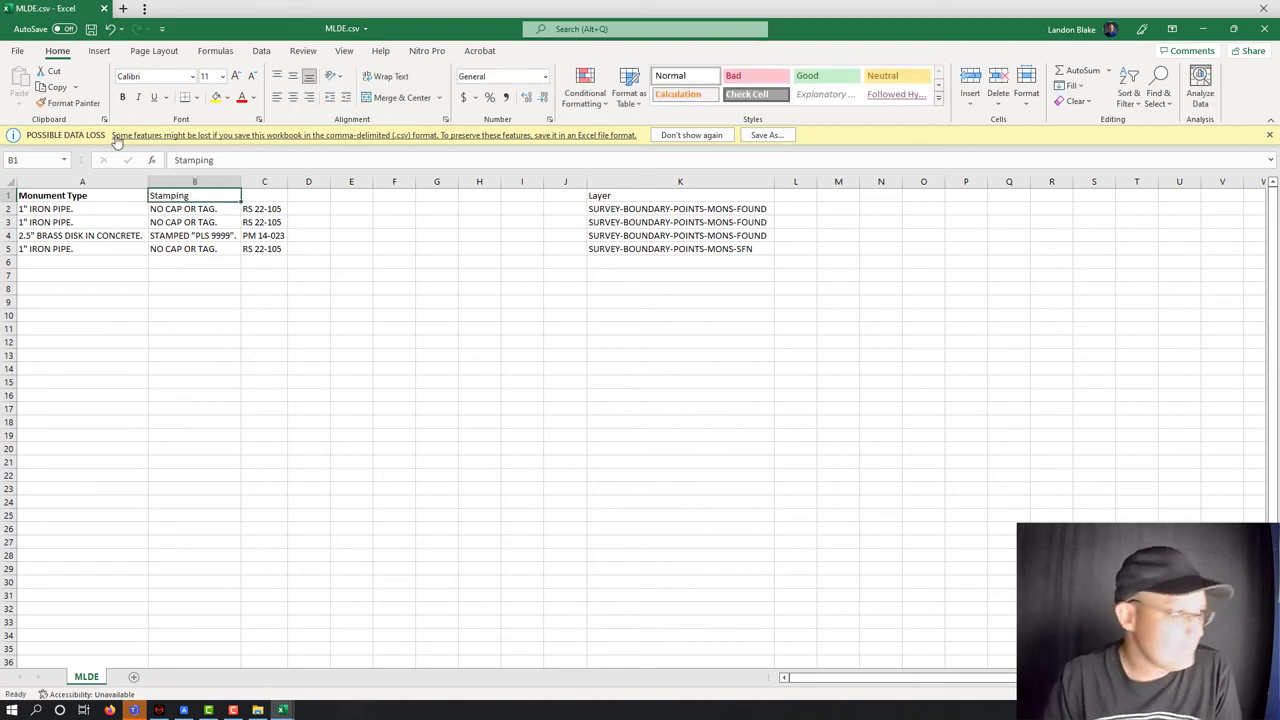
pyautogui.write('Mark')
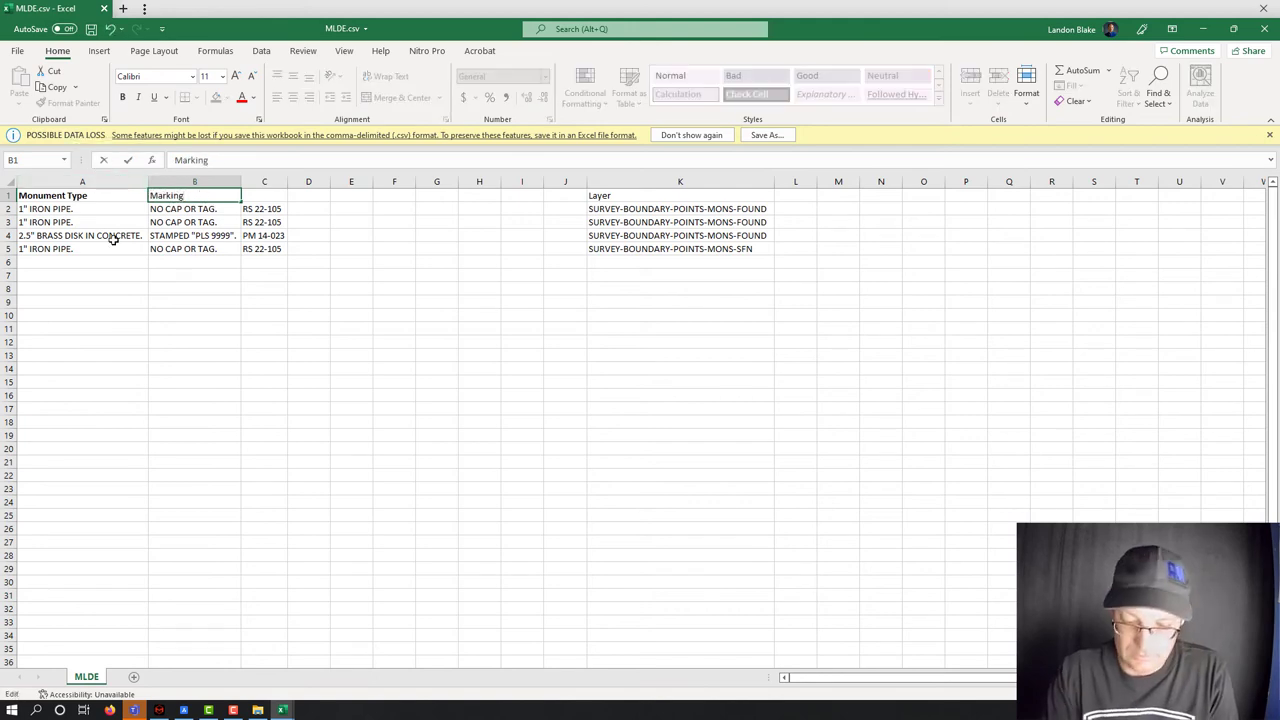
pyautogui.click(163, 342)
pyautogui.click(176, 192)
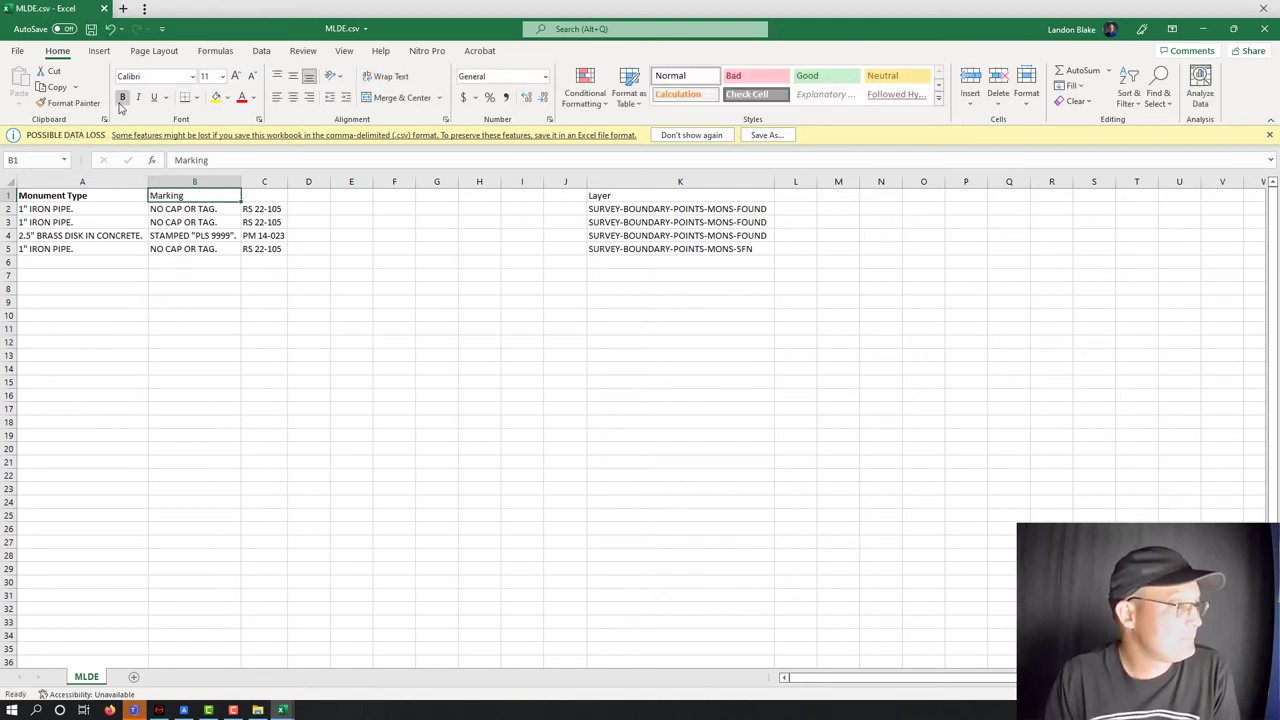
pyautogui.click(271, 336)
# Add a bold "Map Reference" header in cell C1 and autofit the width of column C.
pyautogui.click(270, 198)
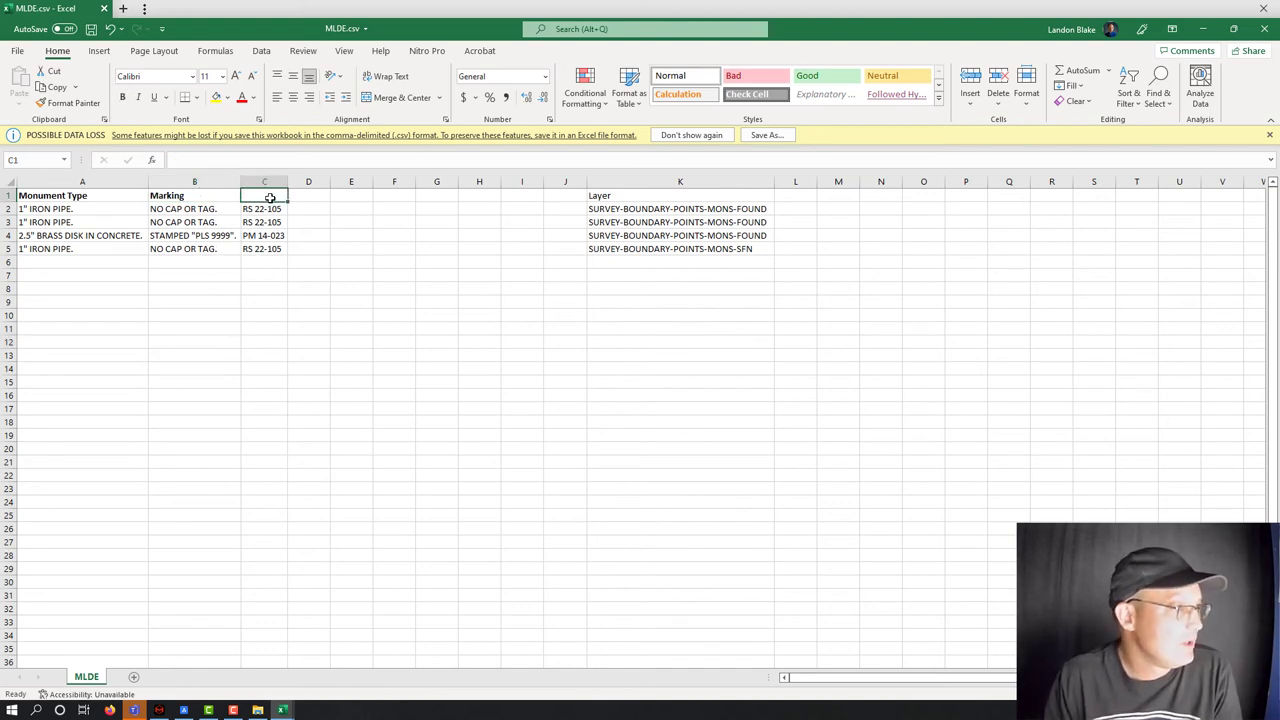
pyautogui.write('Map Reference')
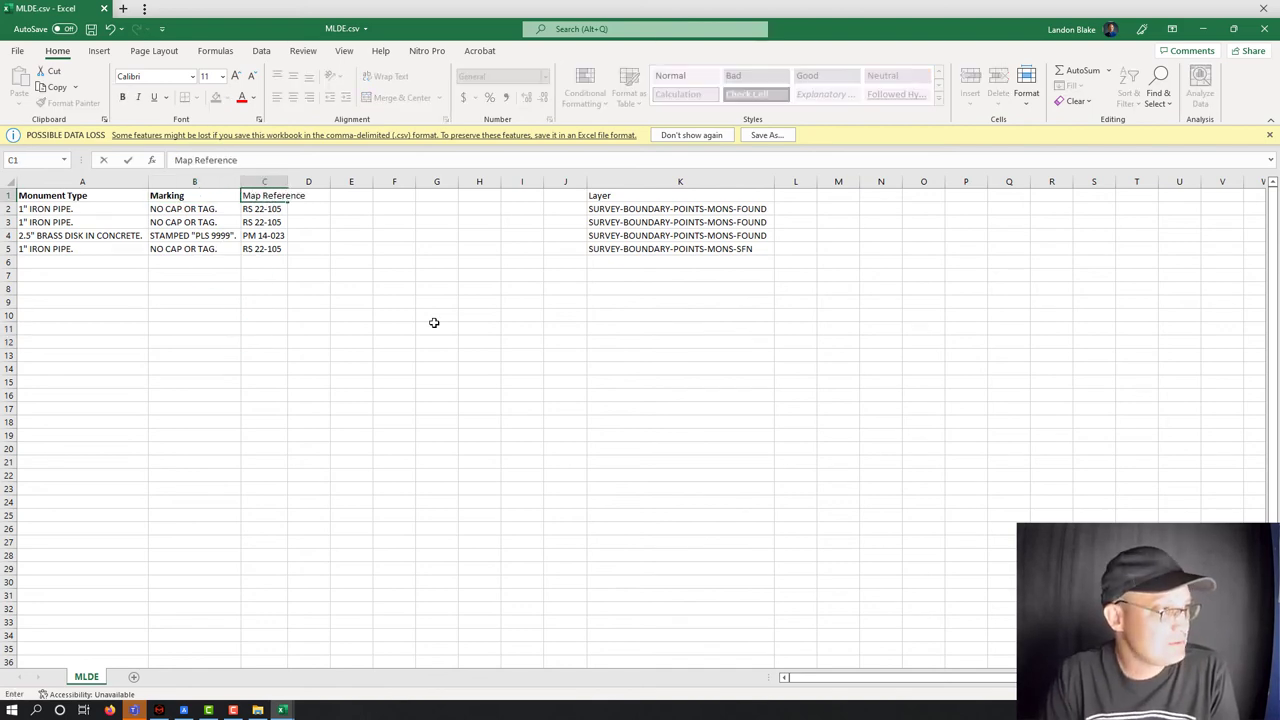
pyautogui.click(434, 322)
pyautogui.click(265, 196)
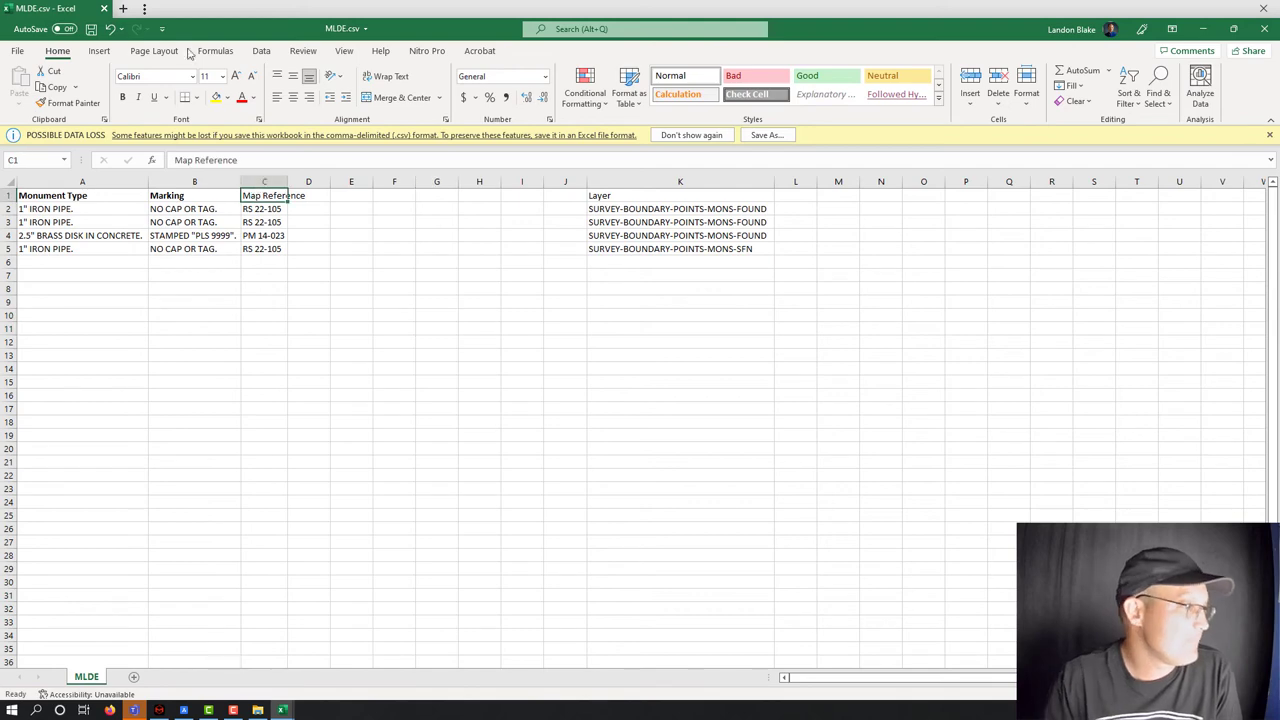
pyautogui.click(121, 97)
pyautogui.moveTo(395, 275); pyautogui.dragTo(395, 262)
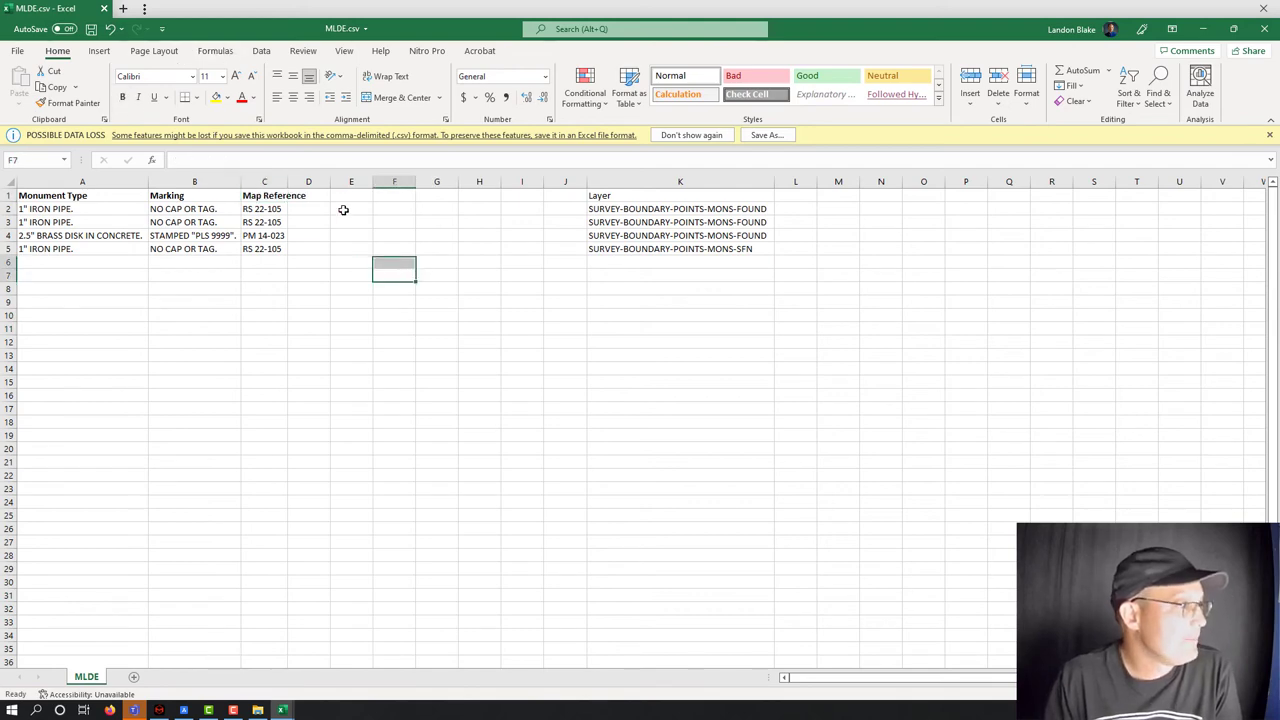
pyautogui.doubleClick(288, 182)
# Delete the empty columns D through J between the Map Reference and Layer columns.
pyautogui.moveTo(346, 183); pyautogui.dragTo(583, 183)
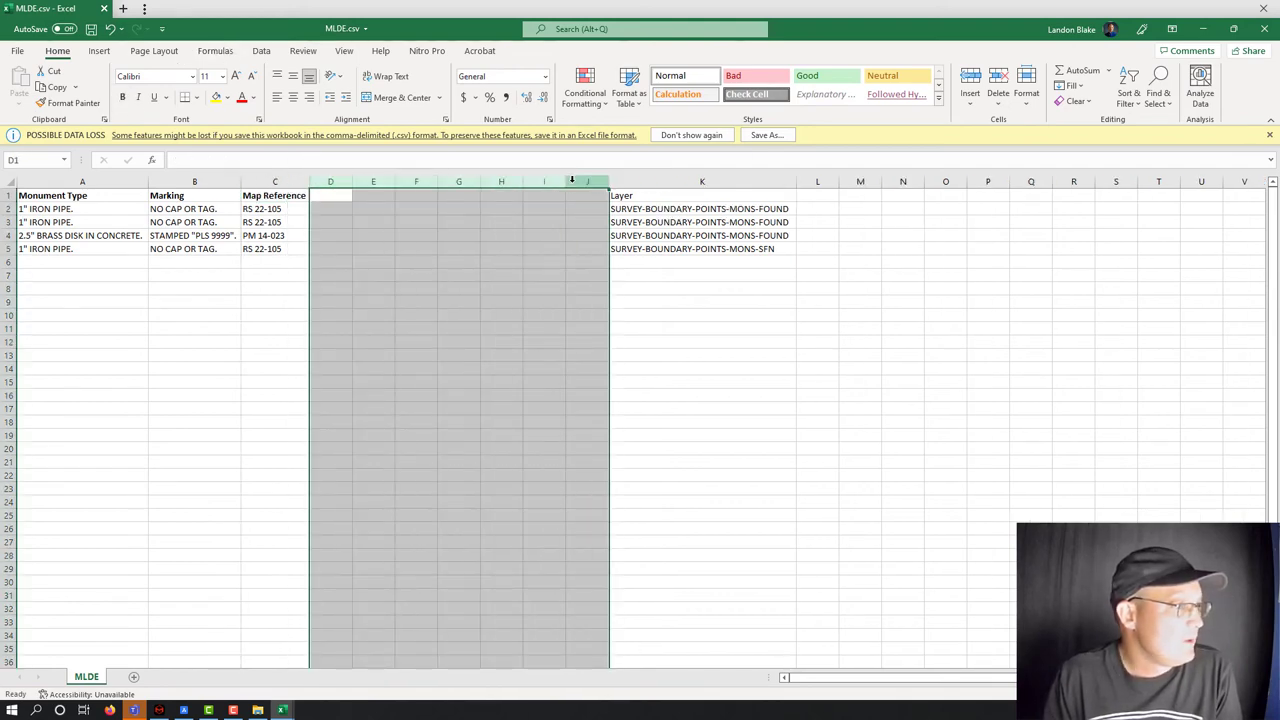
pyautogui.rightClick(576, 184)
pyautogui.click(604, 193)
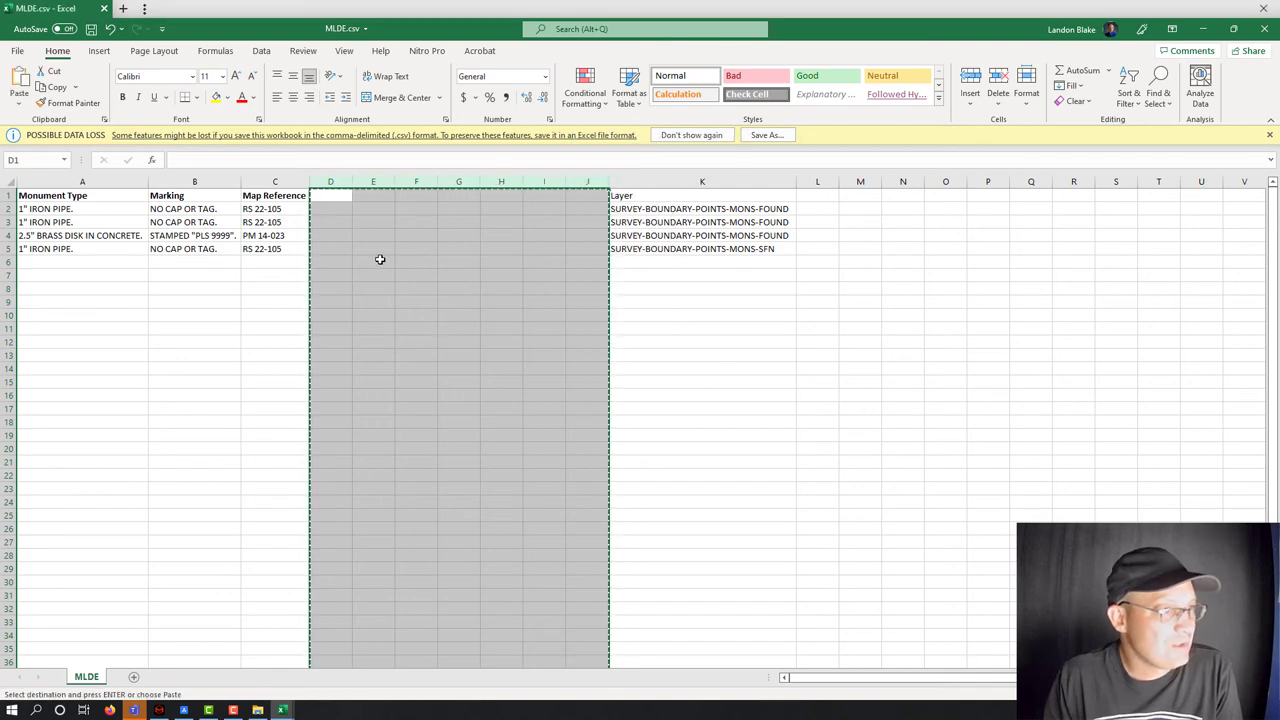
pyautogui.rightClick(416, 184)
pyautogui.click(455, 291)
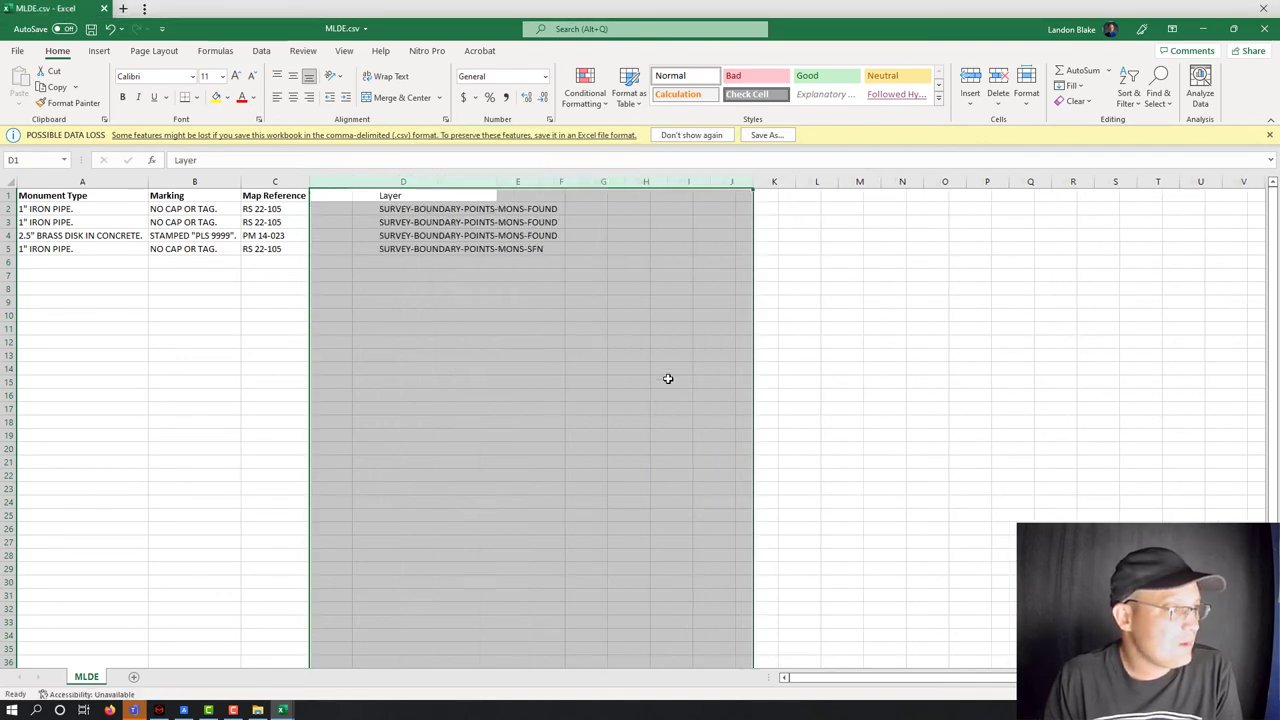
# In cells D2:D5 of the Layer column, replace all occurrences of SURVEY-BOUNDARY-POINTS-MONS-FOUND with FOUND.
pyautogui.click(666, 377)
pyautogui.click(456, 208)
pyautogui.moveTo(456, 208); pyautogui.dragTo(457, 247)
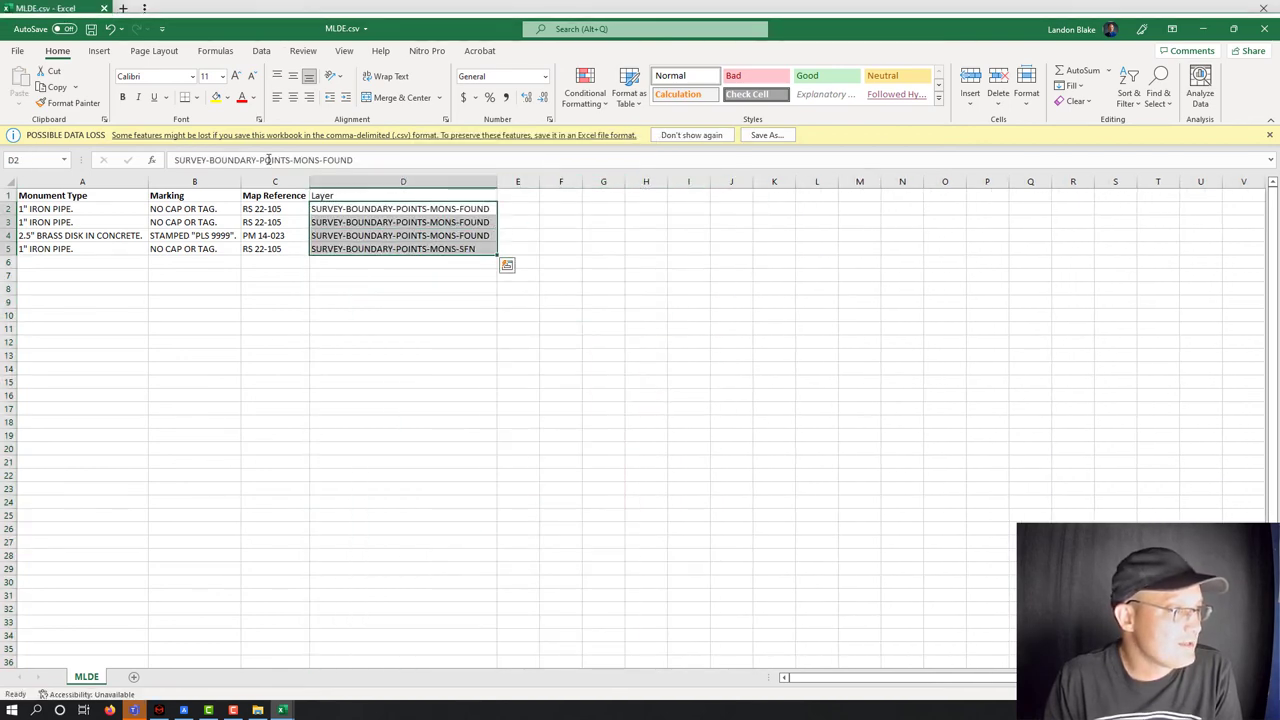
pyautogui.click(590, 328)
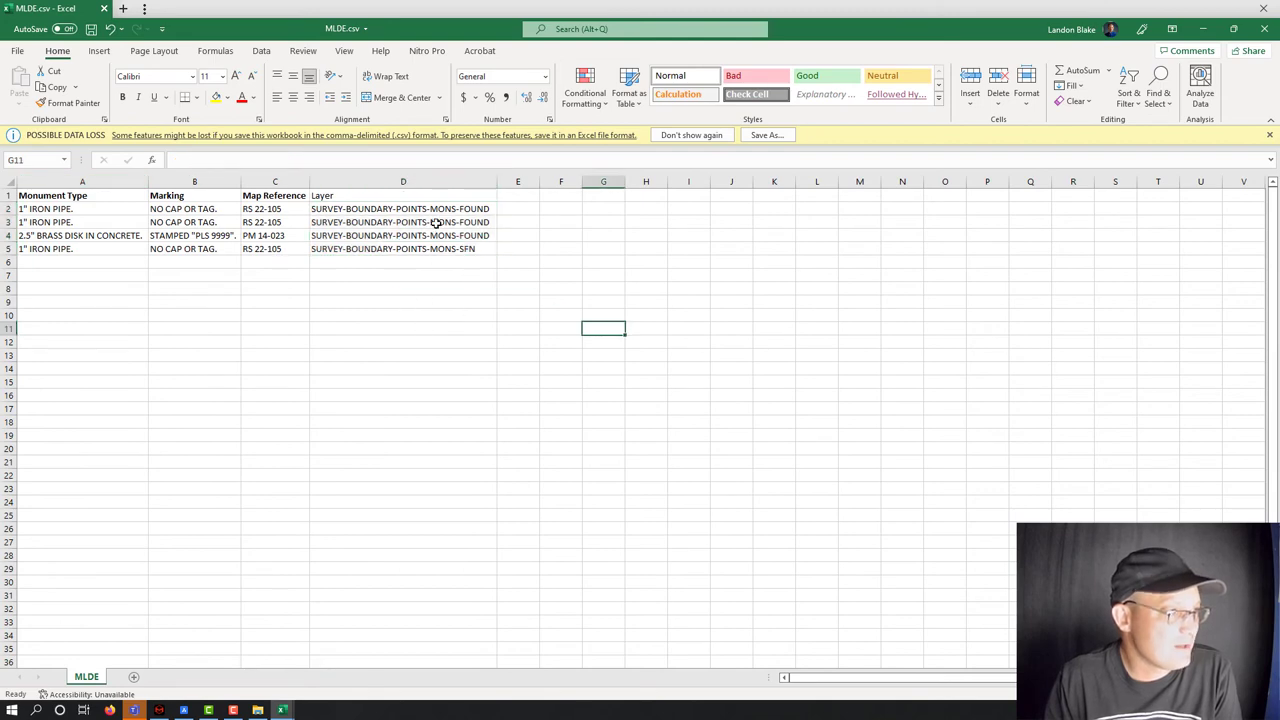
pyautogui.moveTo(440, 210); pyautogui.dragTo(444, 250)
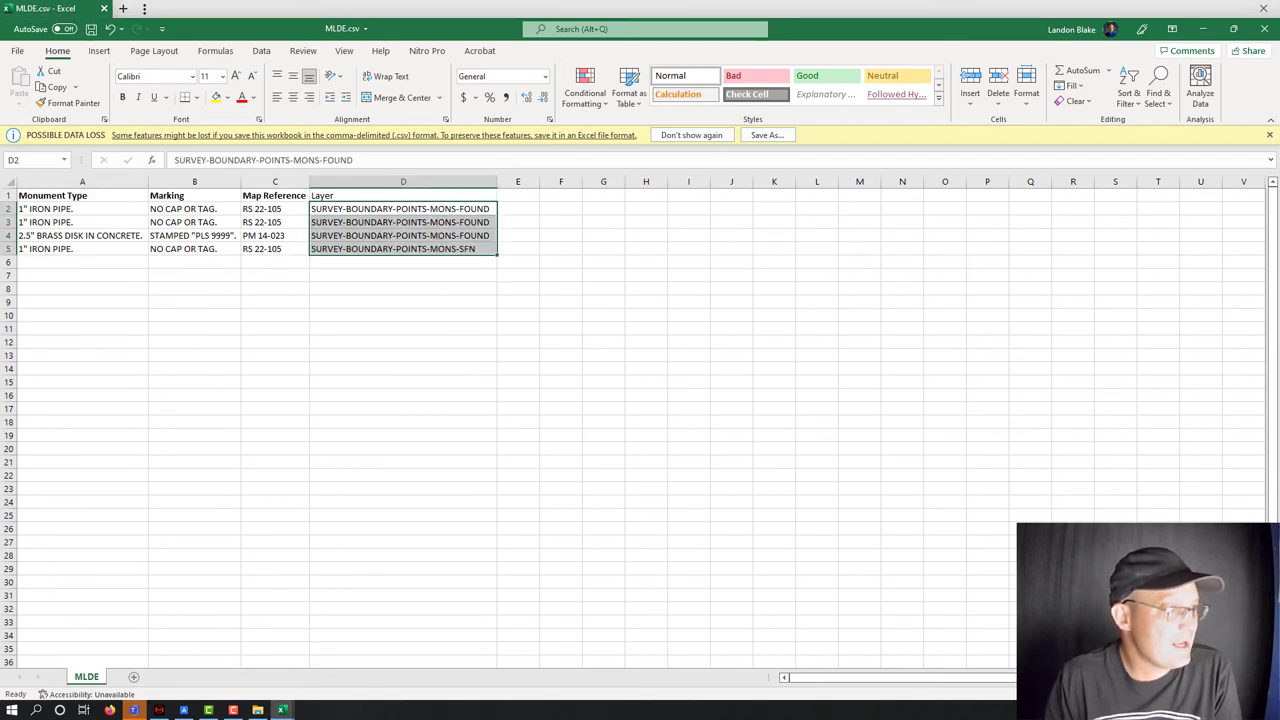
pyautogui.click(1158, 95)
pyautogui.click(1172, 124)
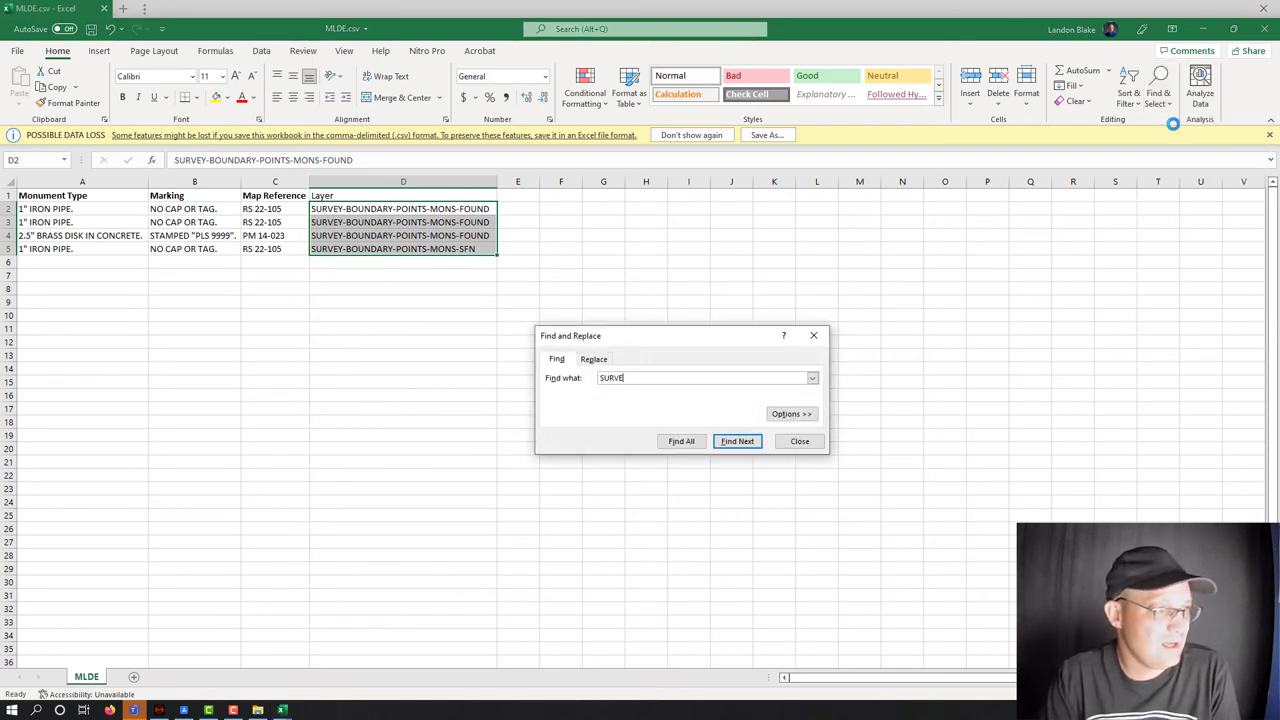
pyautogui.write('SURVEY-BO')
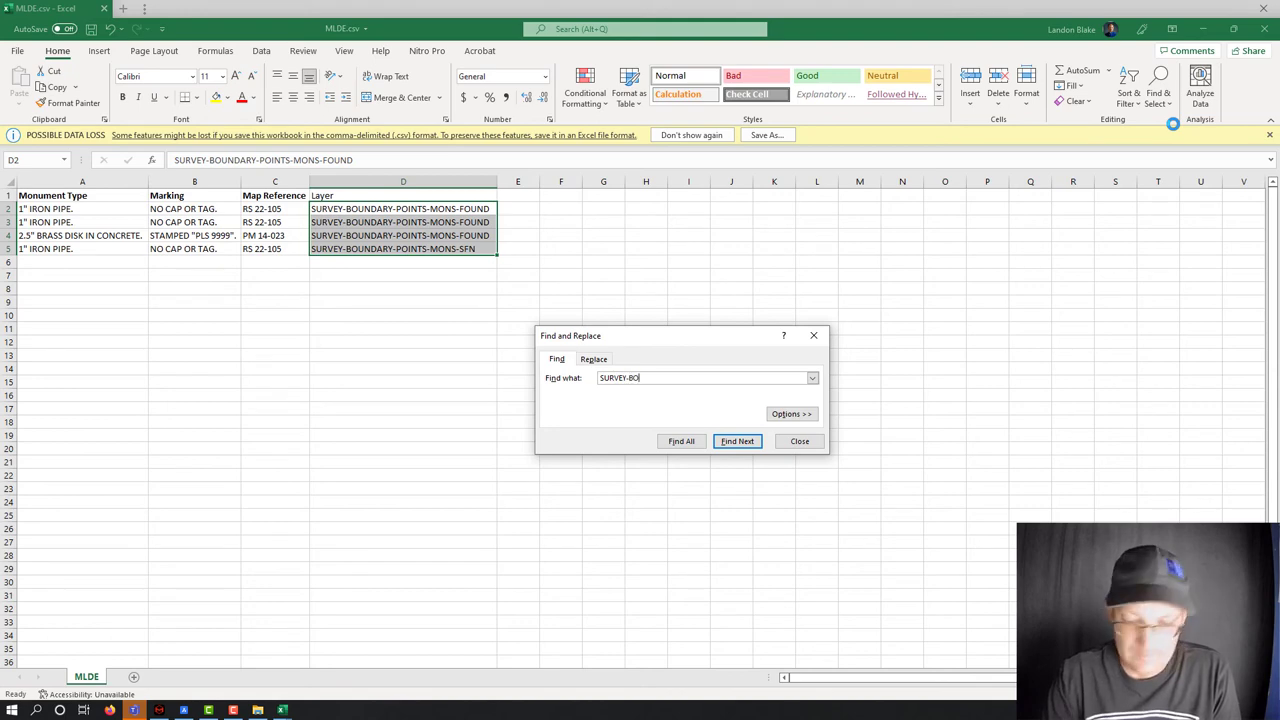
pyautogui.write('UNDARY-PO')
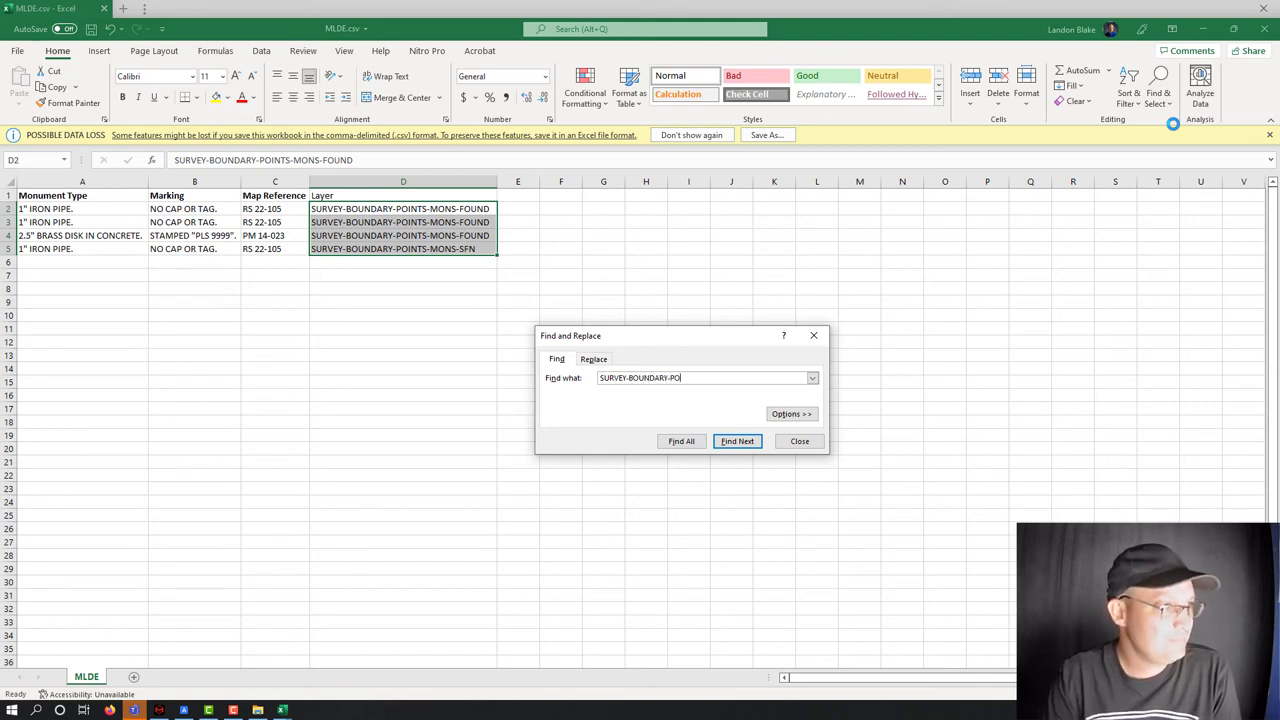
pyautogui.write('INTS-MONS-FOUND')
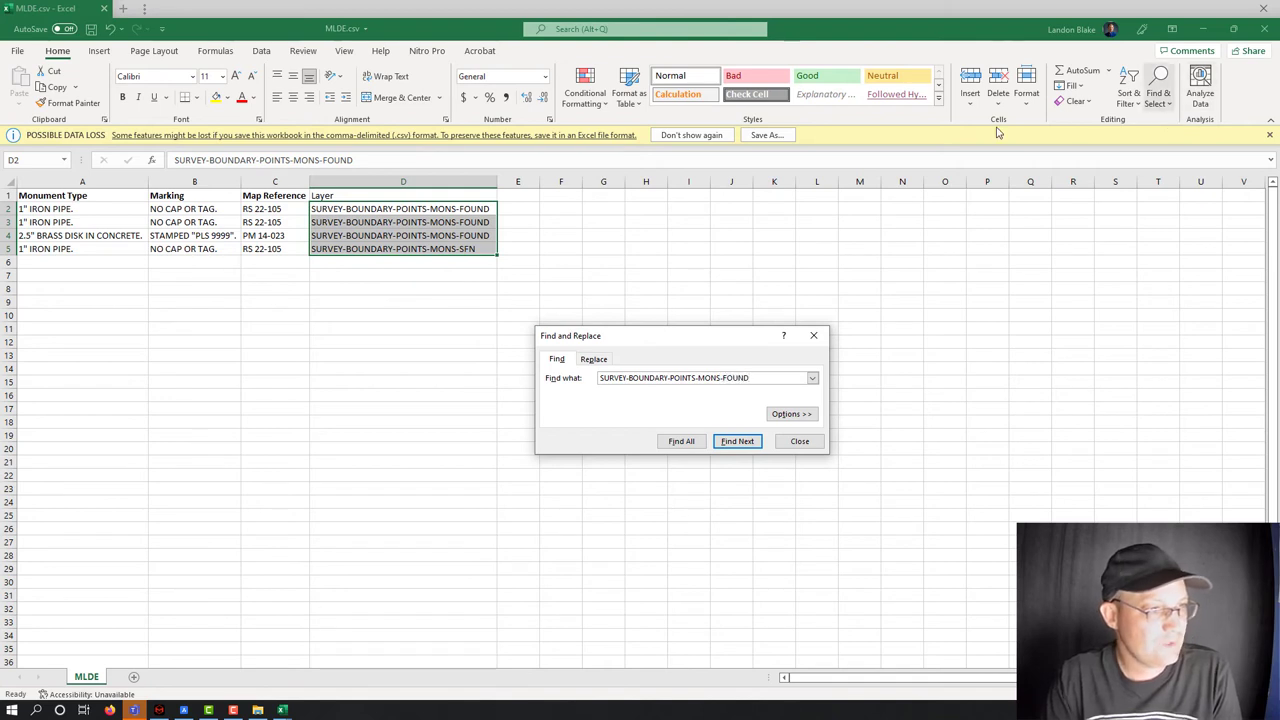
pyautogui.click(593, 358)
pyautogui.click(631, 395)
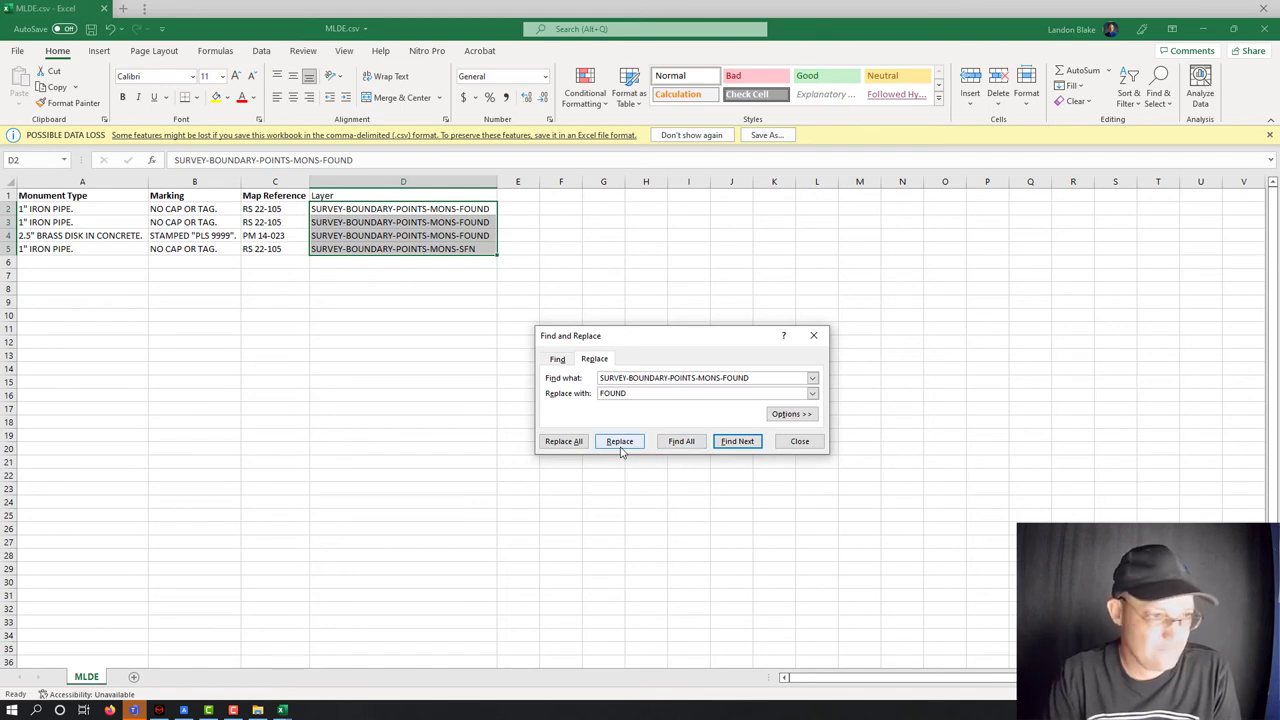
pyautogui.click(551, 447)
pyautogui.click(645, 393)
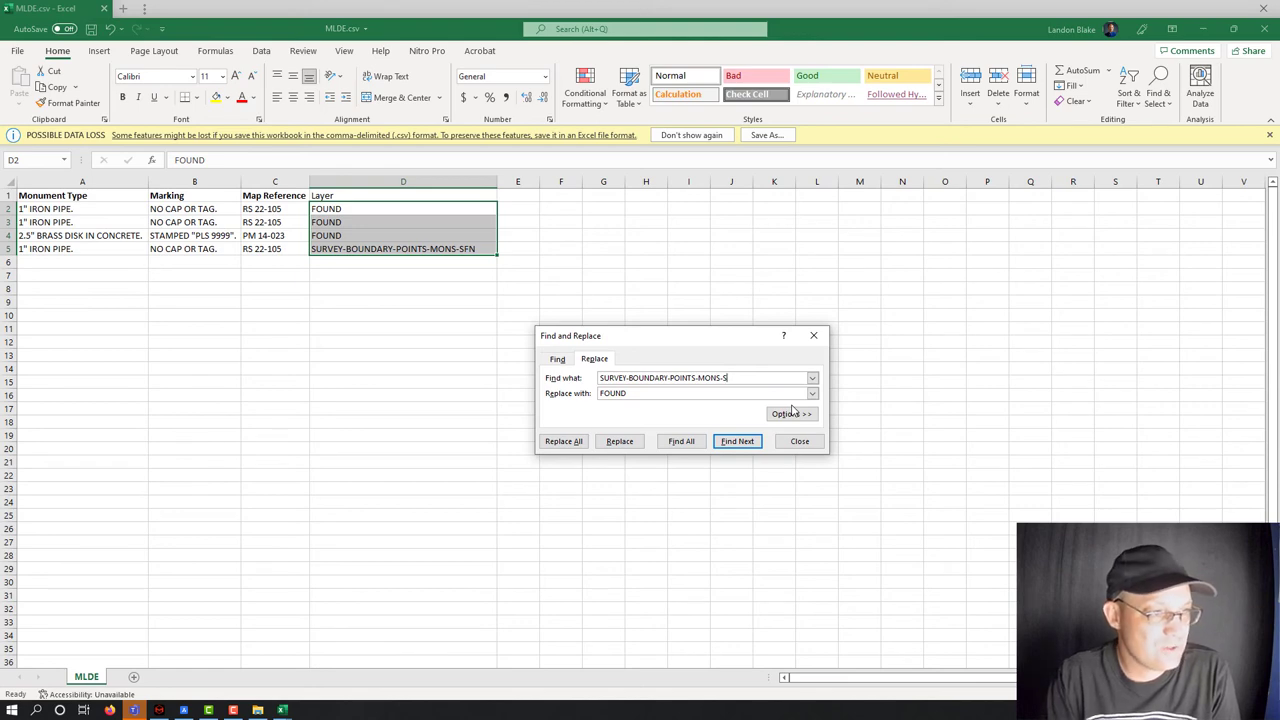
# Replace all occurrences of SURVEY-BOUNDARY-POINTS-MONS-SFN in the selected Layer cells with SFN and close Find and Replace.
pyautogui.write('FN')
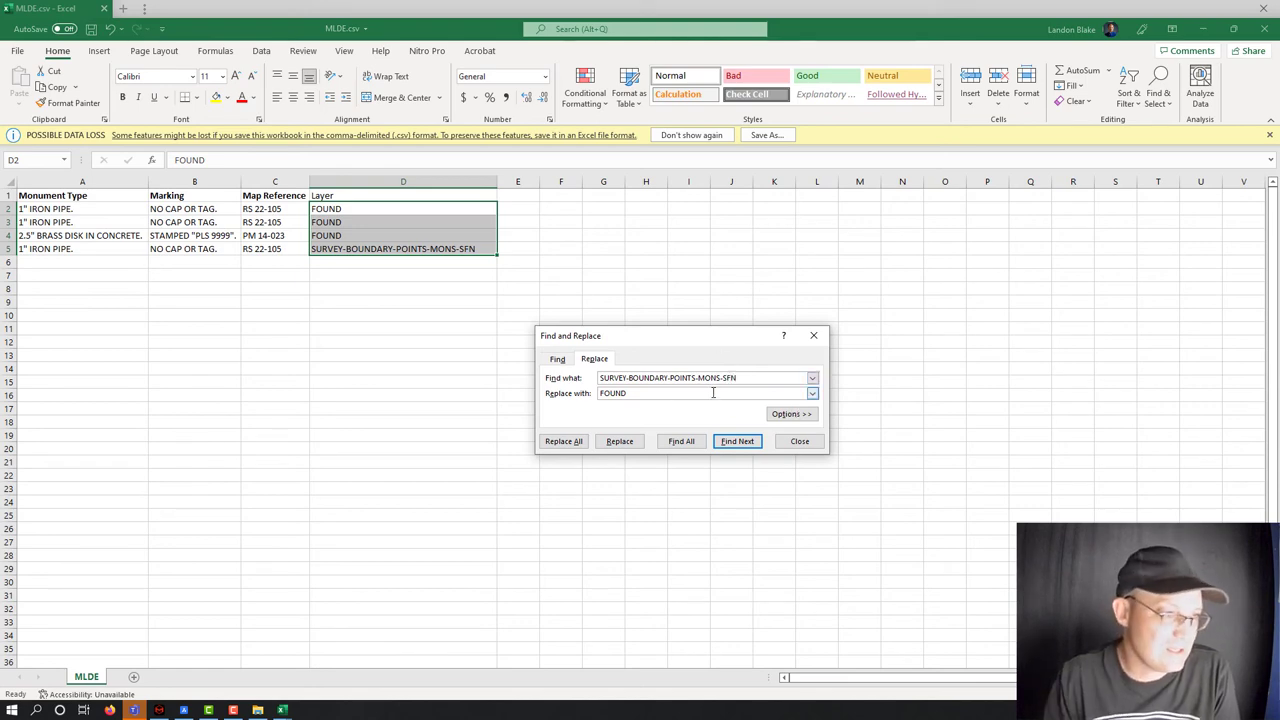
pyautogui.moveTo(711, 393); pyautogui.dragTo(503, 400)
pyautogui.write('SFN')
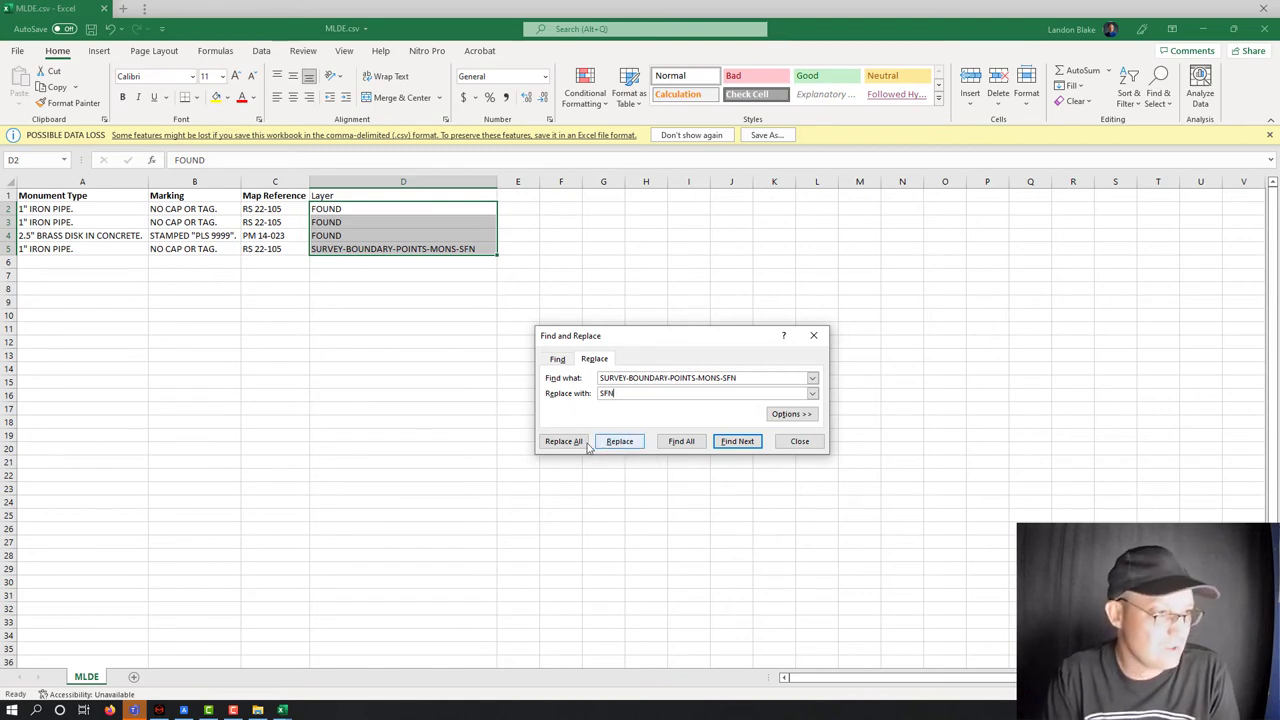
pyautogui.click(565, 441)
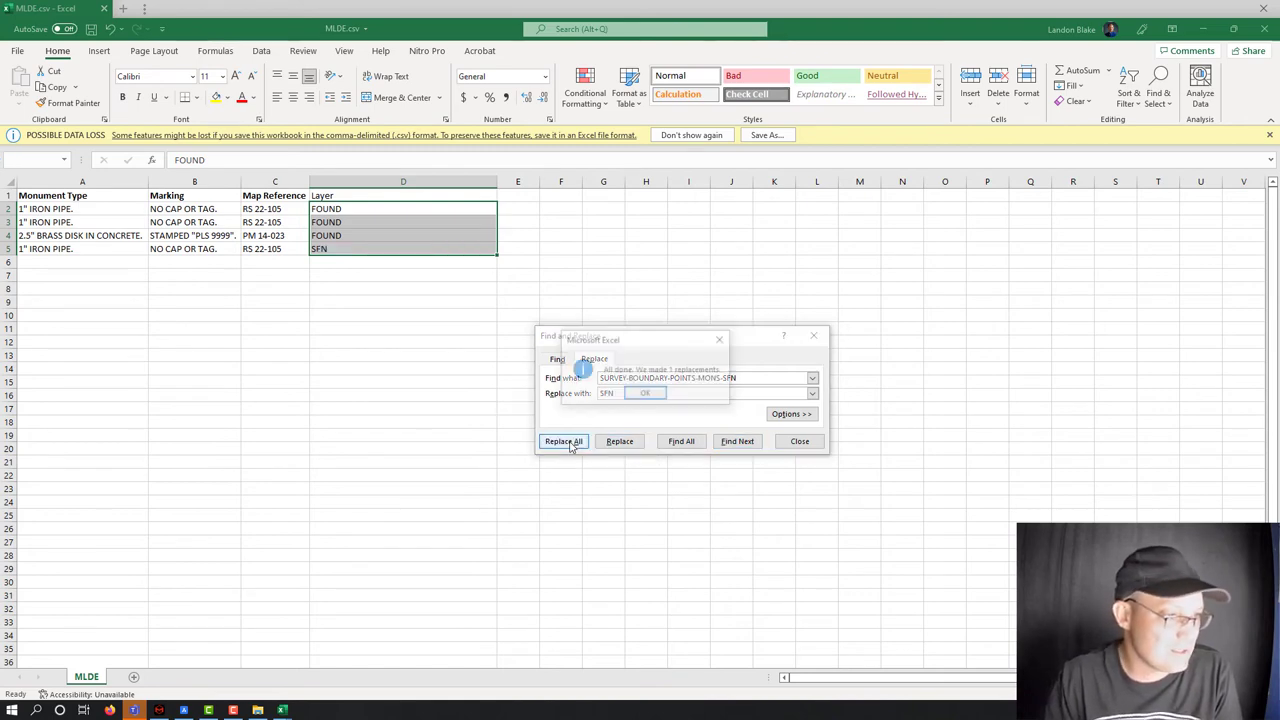
pyautogui.click(645, 393)
pyautogui.click(800, 441)
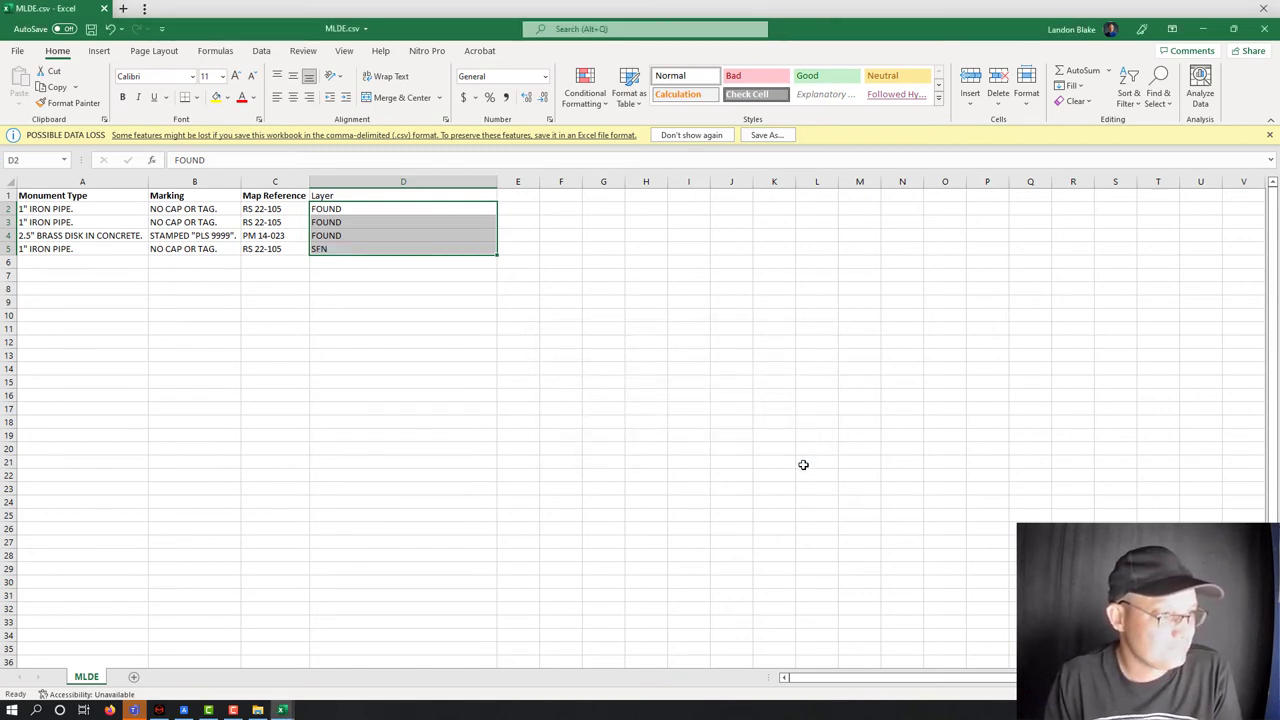
# Change the header in cell D1 to "Found Or Not" and make it bold.
pyautogui.click(275, 381)
pyautogui.click(361, 194)
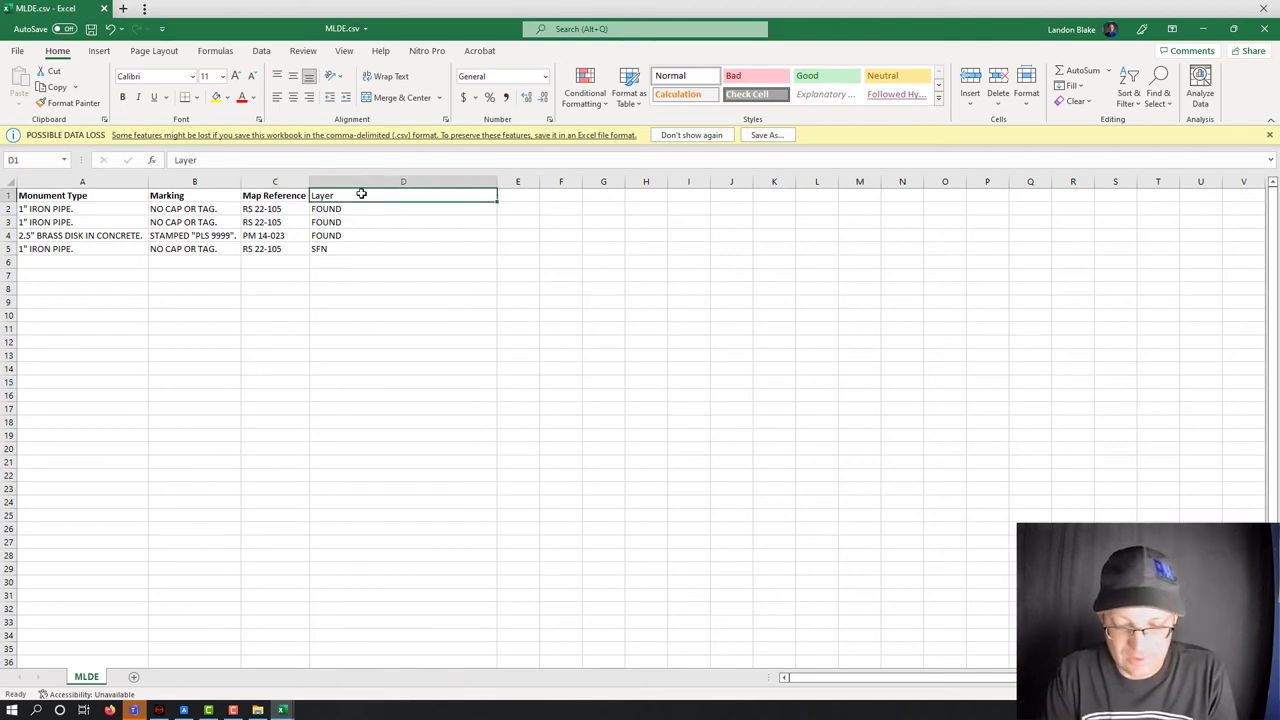
pyautogui.write('f')
pyautogui.press('BackSpace')
pyautogui.press('BackSpace')
pyautogui.write('Found Or Not')
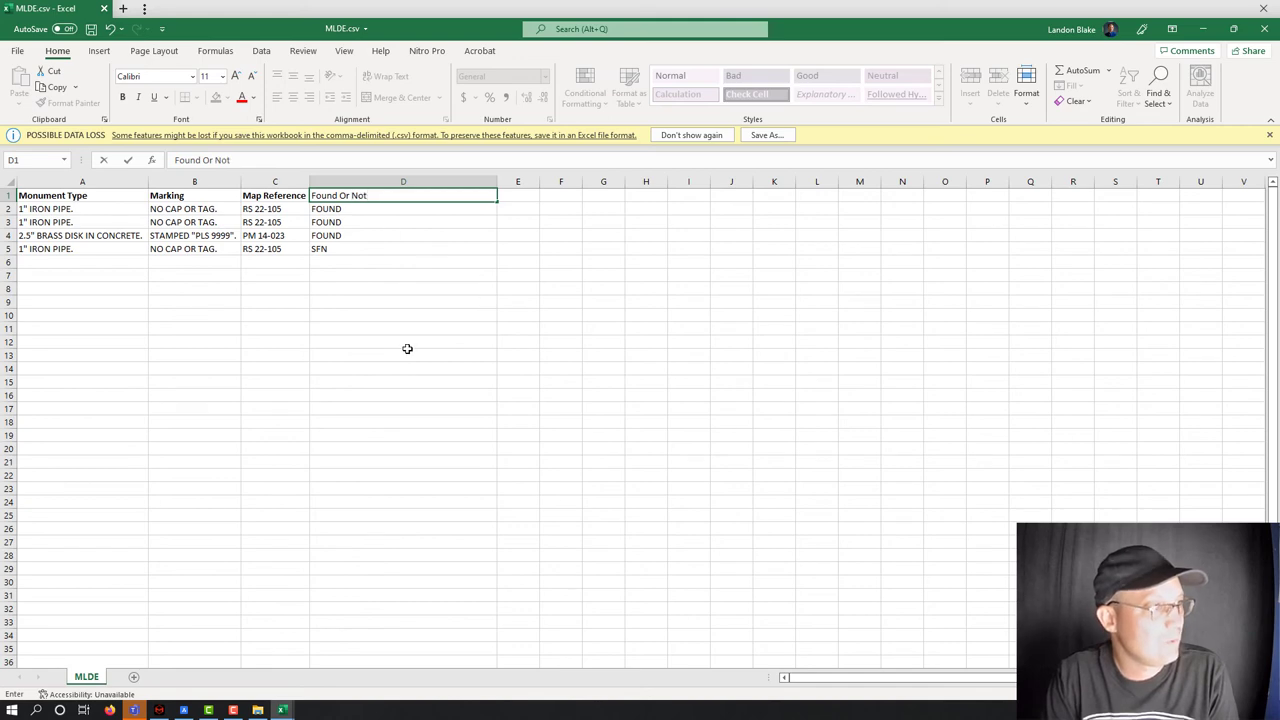
pyautogui.click(407, 348)
pyautogui.click(358, 198)
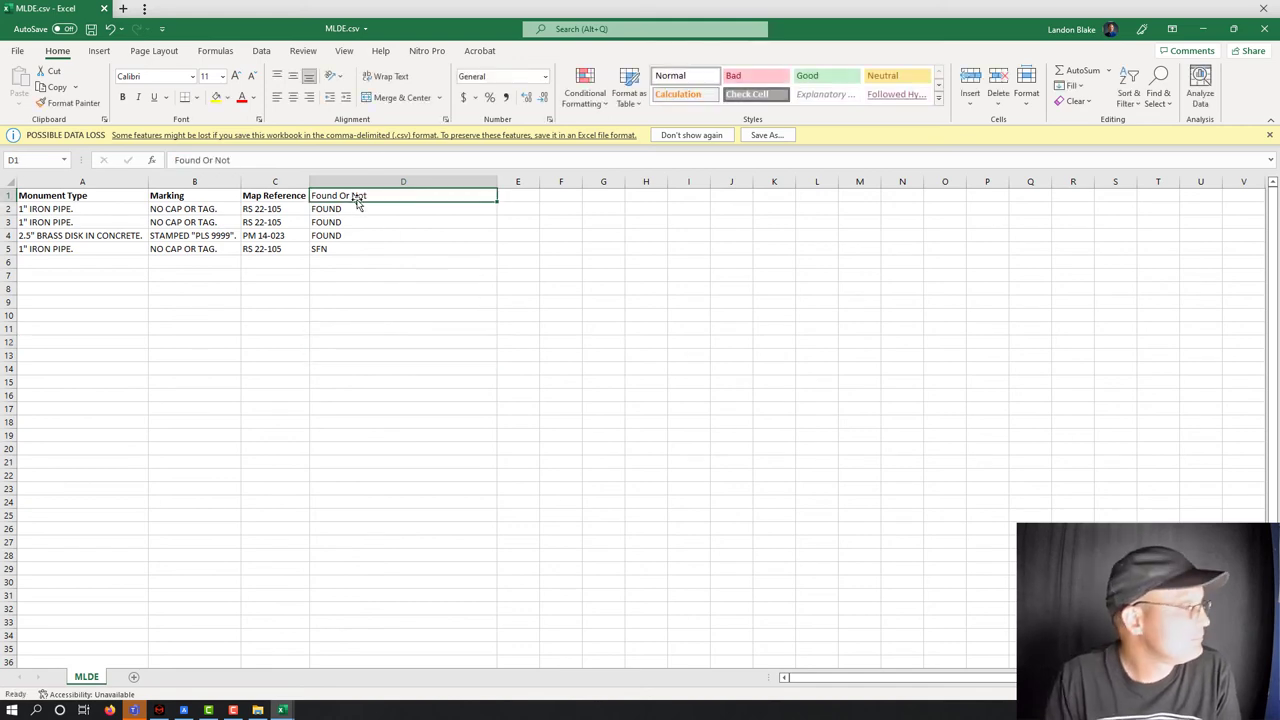
pyautogui.click(122, 97)
pyautogui.click(340, 368)
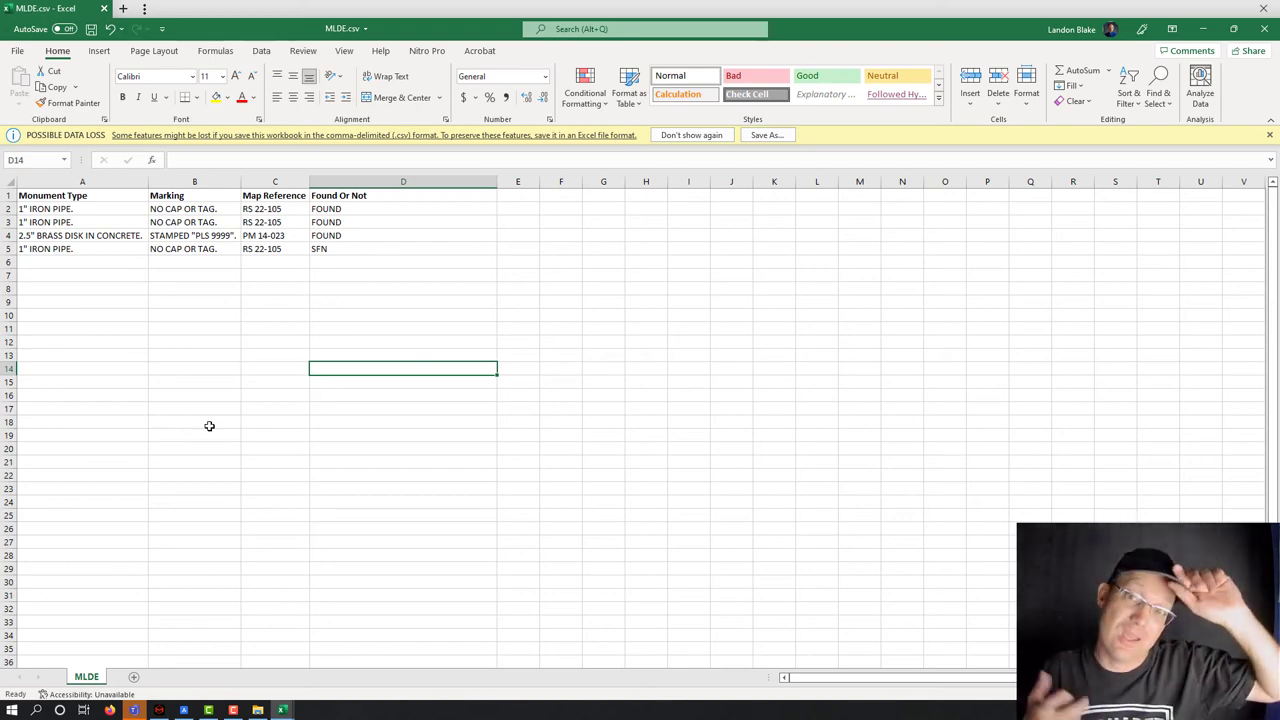
pyautogui.click(383, 489)
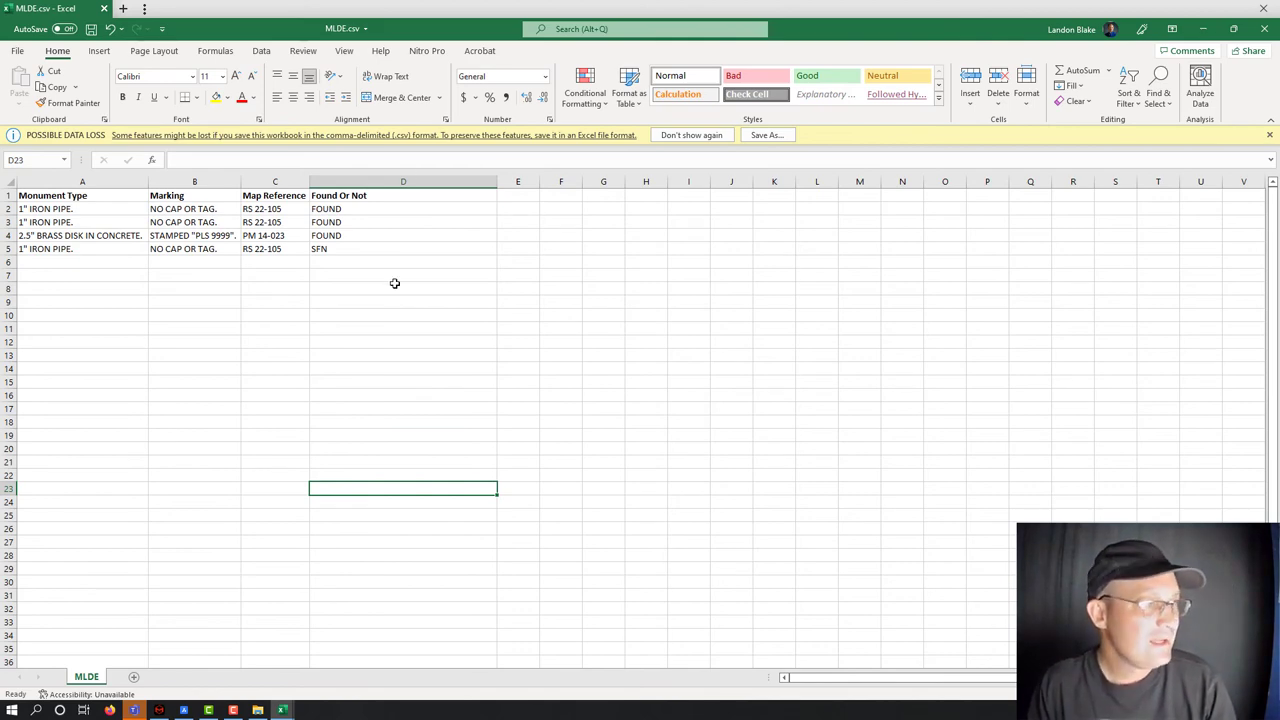
pyautogui.moveTo(345, 342); pyautogui.dragTo(346, 356)
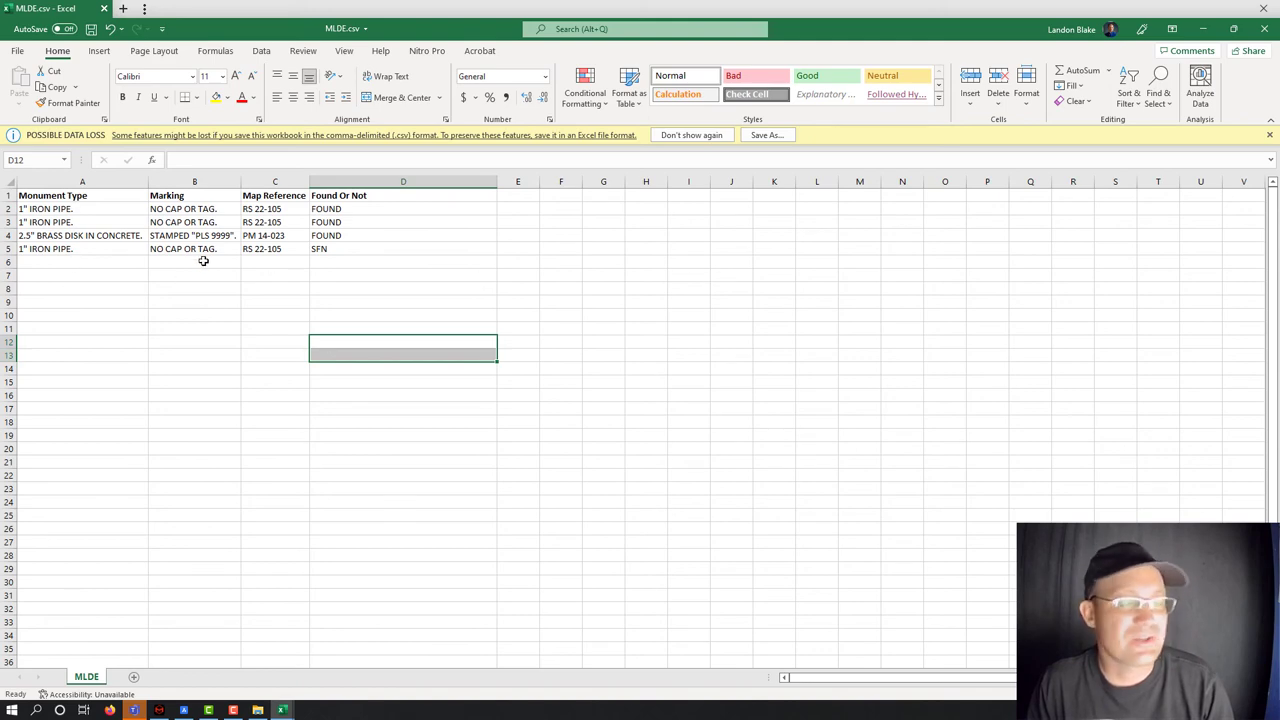
pyautogui.moveTo(522, 291); pyautogui.dragTo(30, 207)
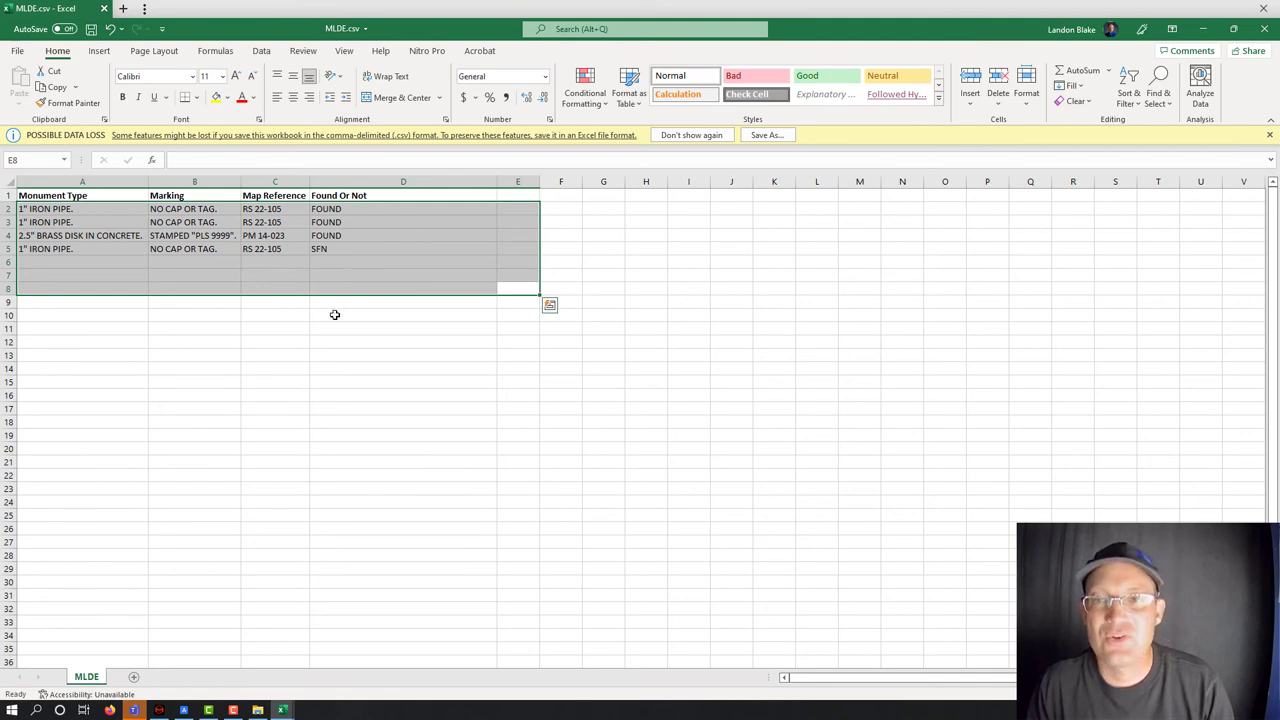
pyautogui.click(492, 414)
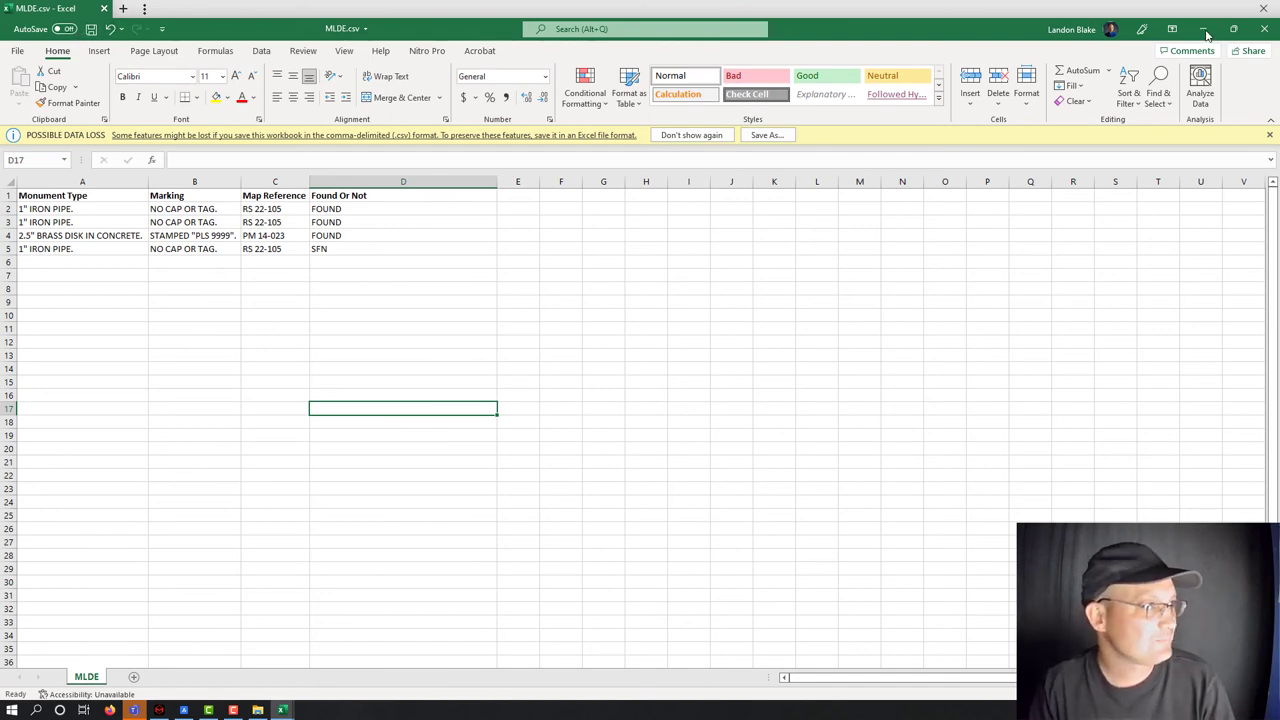
# Close MLDE.csv without saving, exit Excel, and minimize the Junk Drawer folder window to return to the BricsCAD drawing.
pyautogui.click(1262, 10)
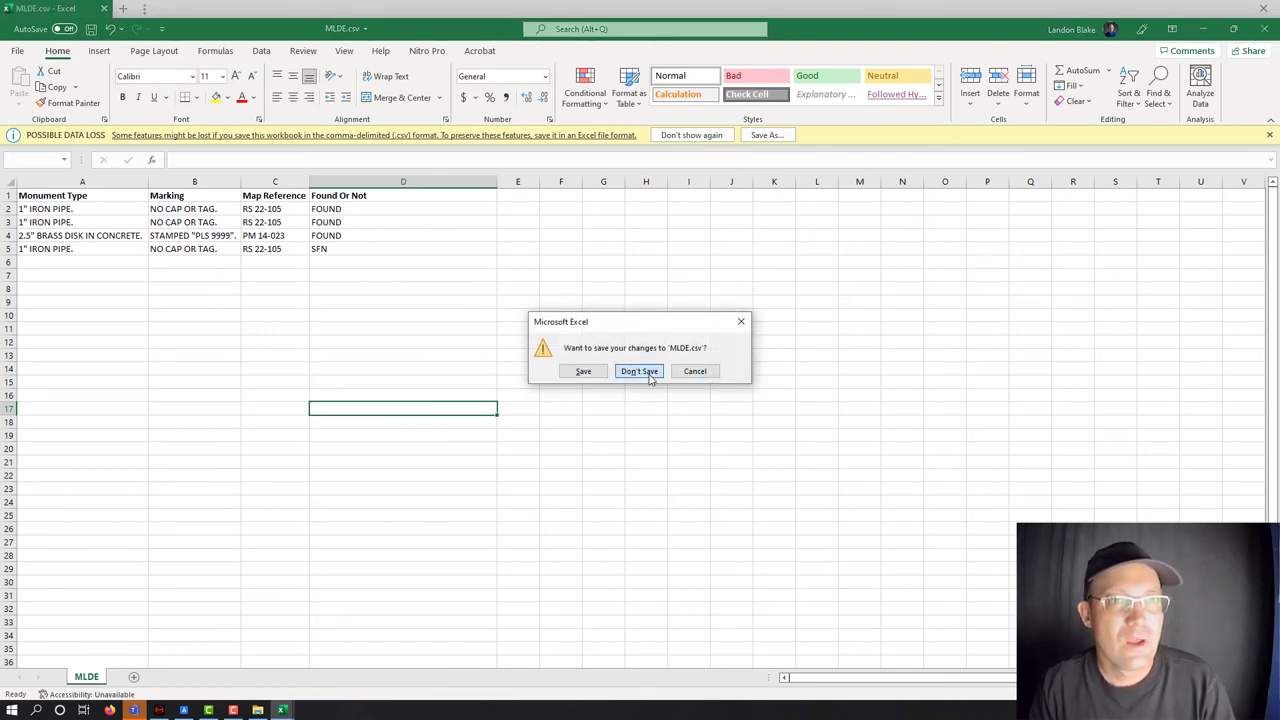
pyautogui.click(645, 377)
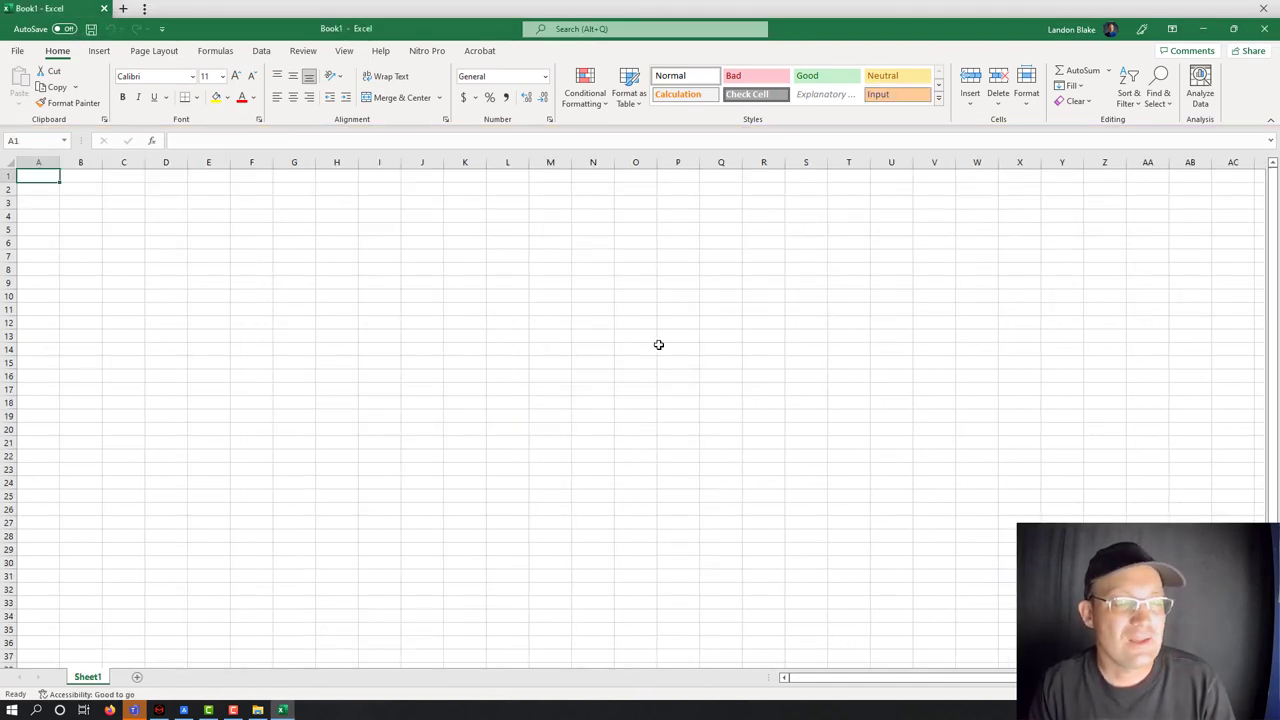
pyautogui.click(1260, 10)
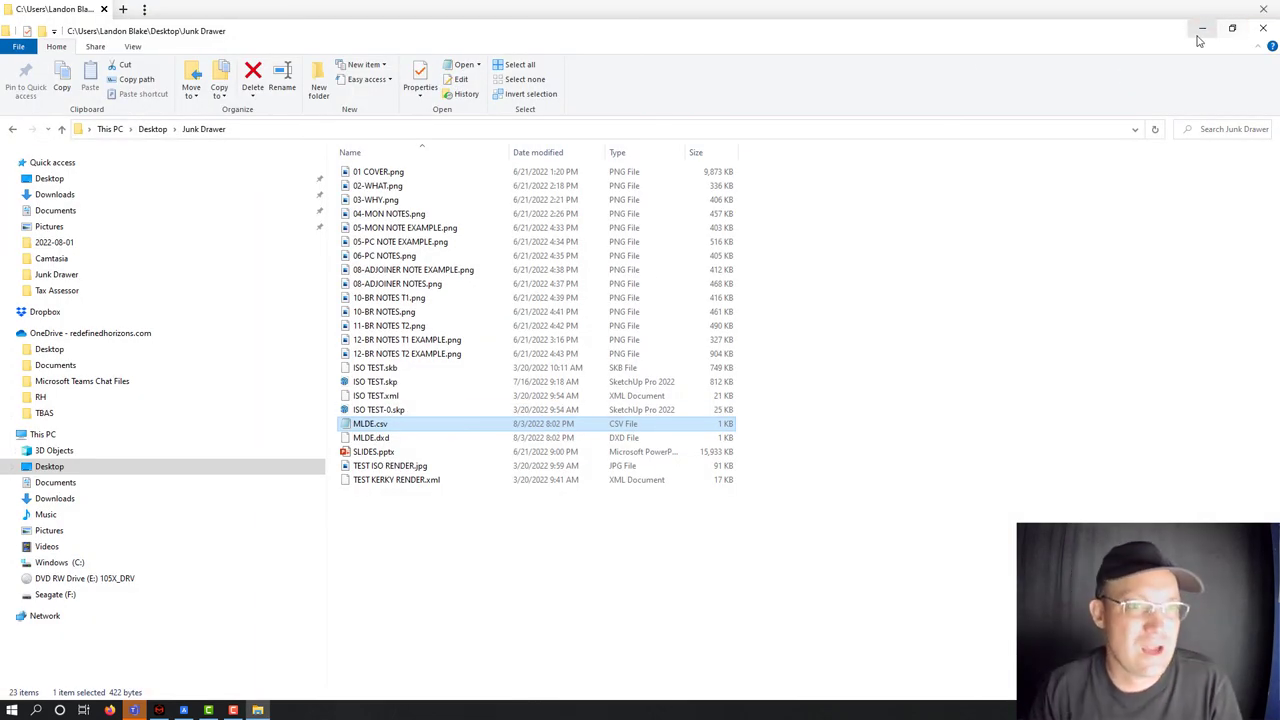
pyautogui.click(1200, 36)
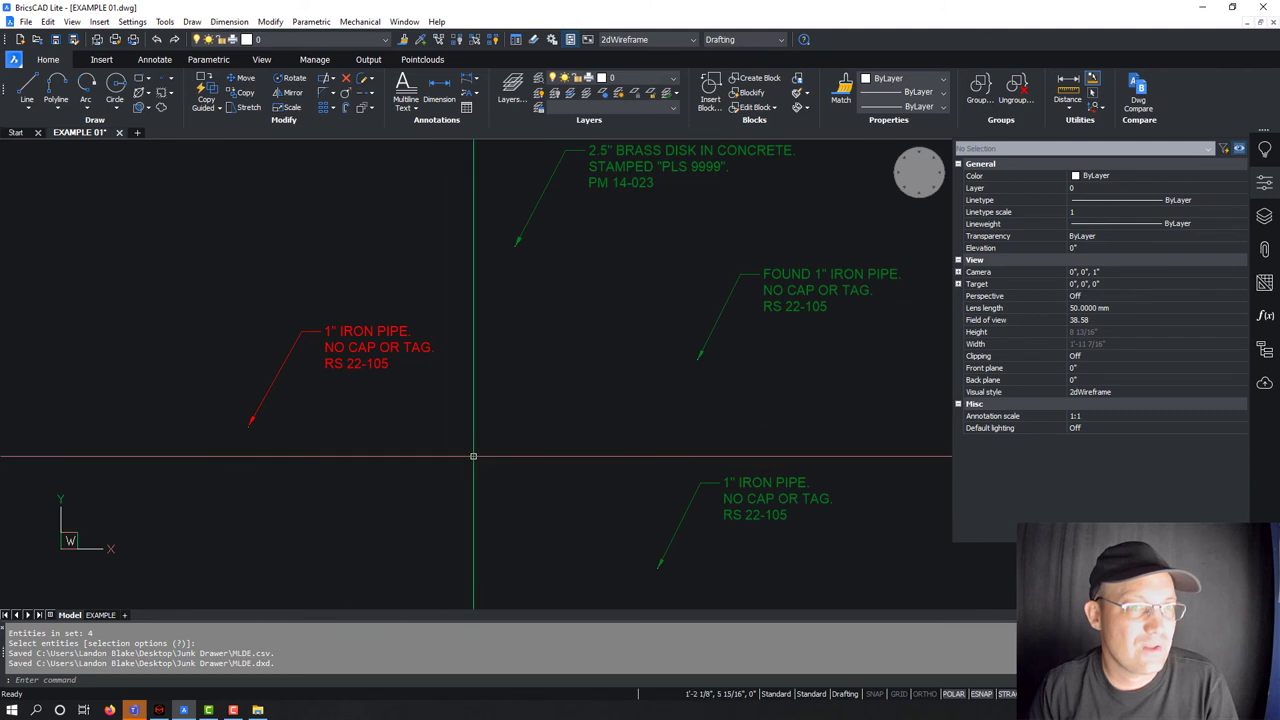
# Examine the orange and blue linework located to the west of the multileader notes in the drawing.
pyautogui.scroll(-3, 337, 463)
pyautogui.moveTo(337, 463); pyautogui.dragTo(748, 395, button='middle')
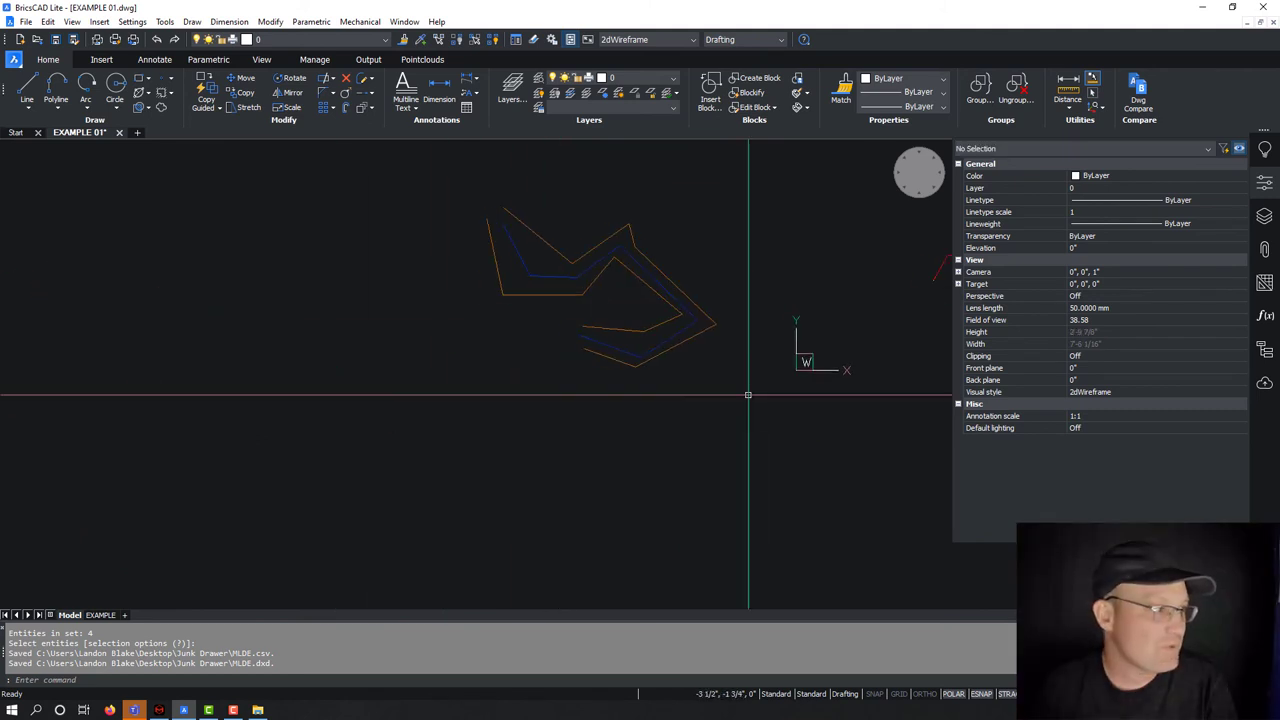
pyautogui.scroll(4, 594, 394)
pyautogui.scroll(-3, 717, 466)
pyautogui.click(755, 496)
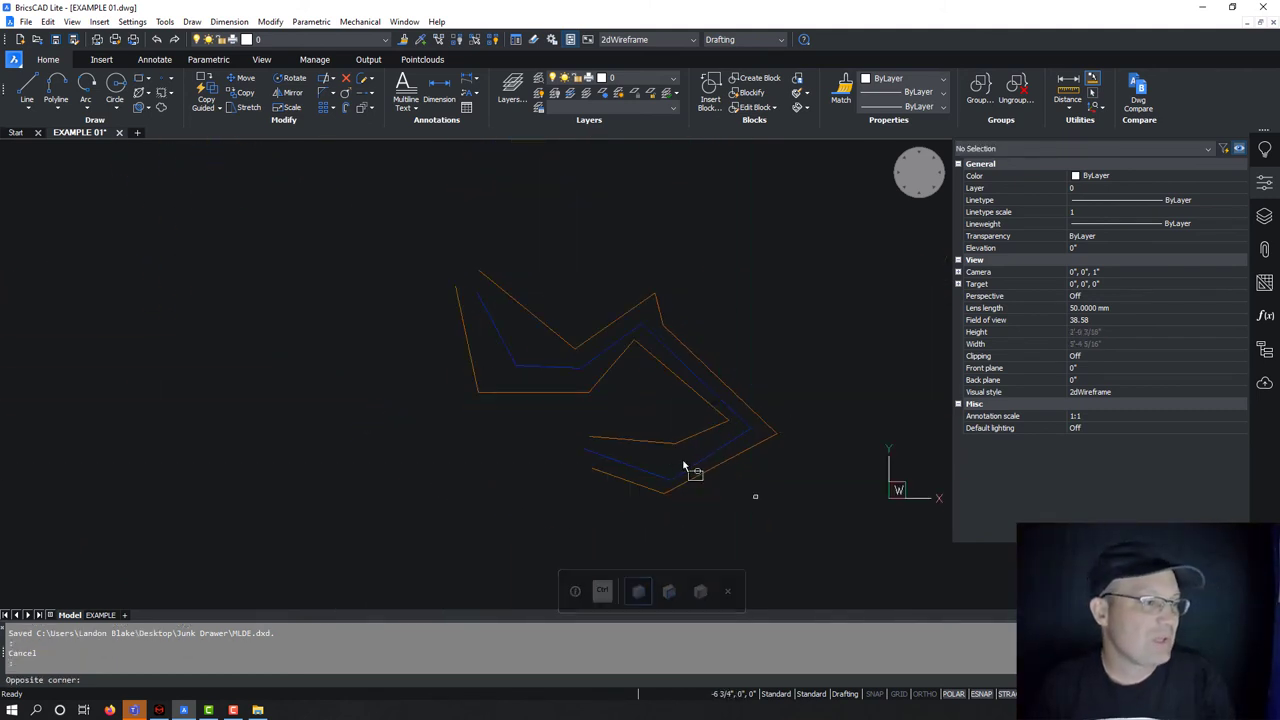
pyautogui.hotkey('ctrl', 'a')
pyautogui.scroll(2, 697, 449)
pyautogui.scroll(-2, 720, 463)
pyautogui.press('Escape')
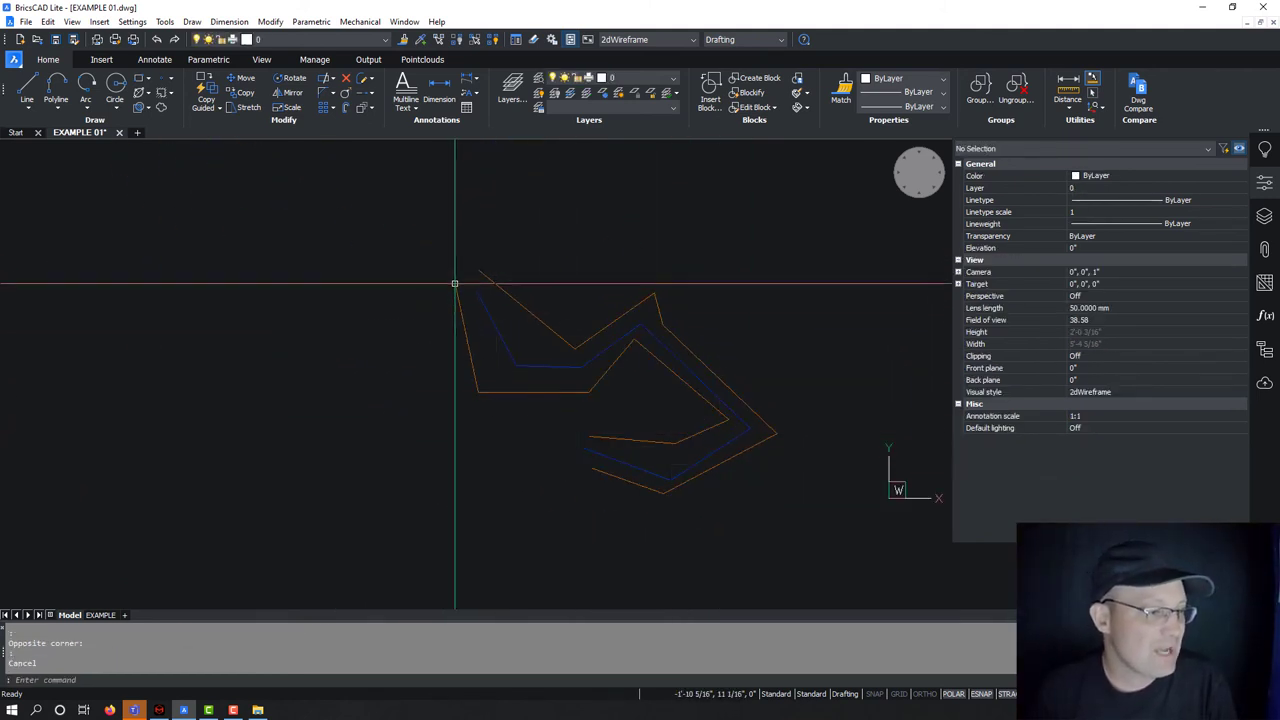
pyautogui.moveTo(477, 389)
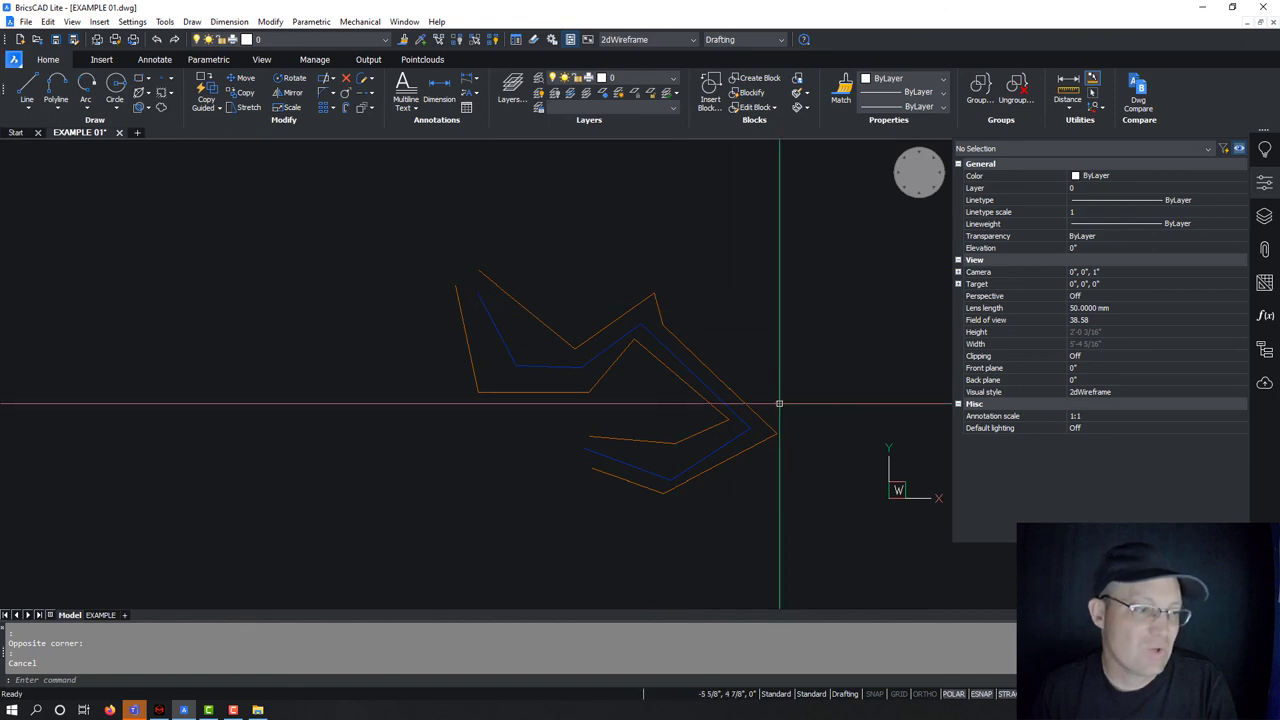
pyautogui.moveTo(477, 268)
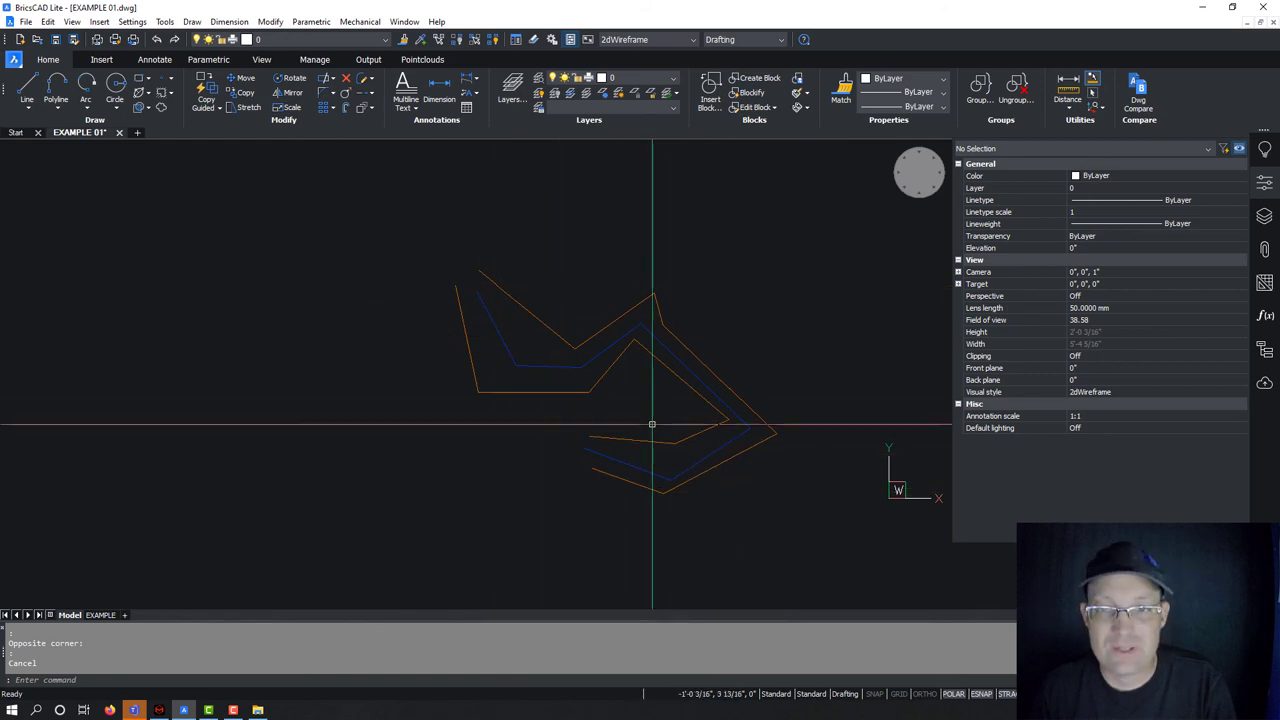
pyautogui.press('Escape')
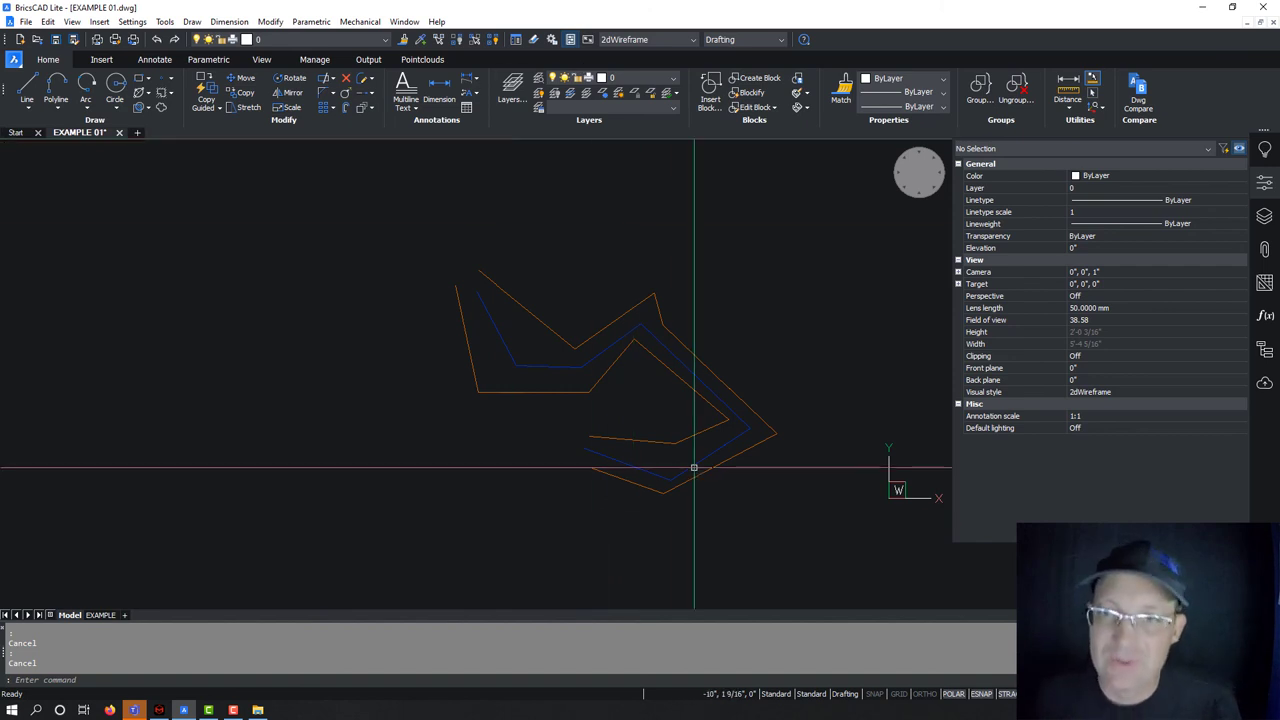
# Start a data extraction and create a new data extraction definition named PLVDE in the Junk Drawer folder.
pyautogui.moveTo(733, 341); pyautogui.dragTo(568, 447, button='middle')
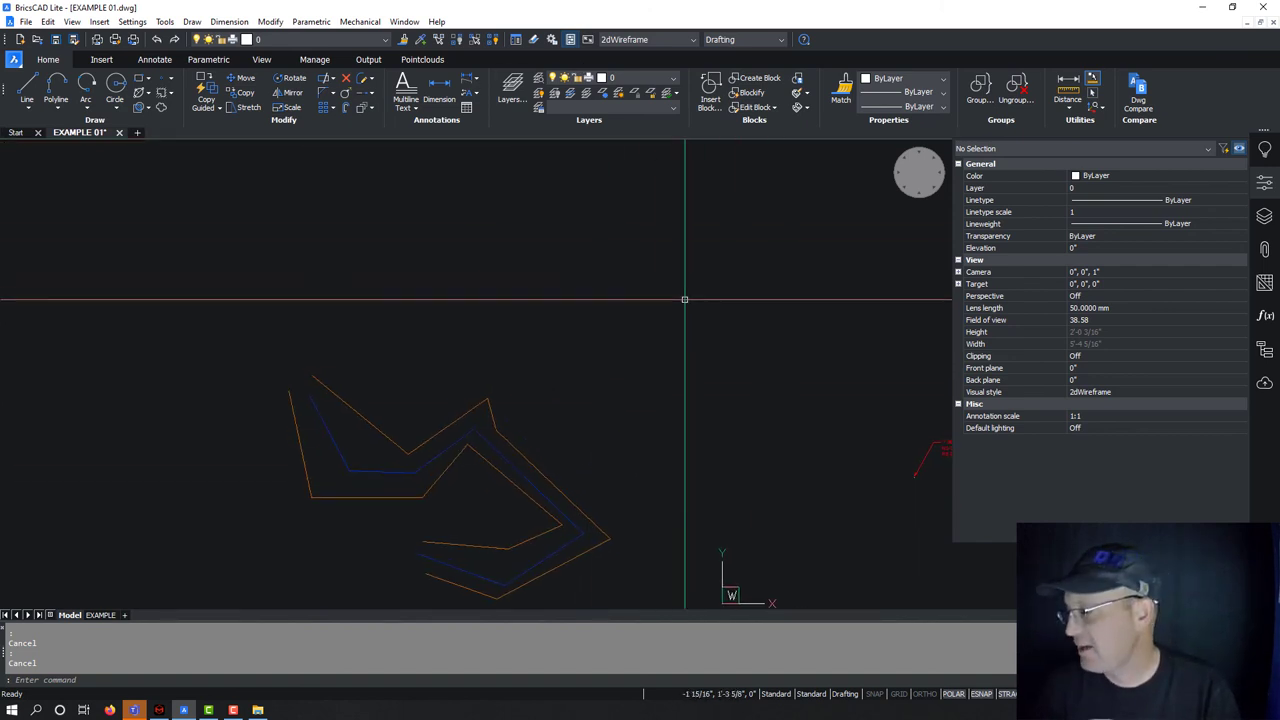
pyautogui.scroll(-2, 551, 309)
pyautogui.moveTo(551, 309); pyautogui.dragTo(523, 345, button='middle')
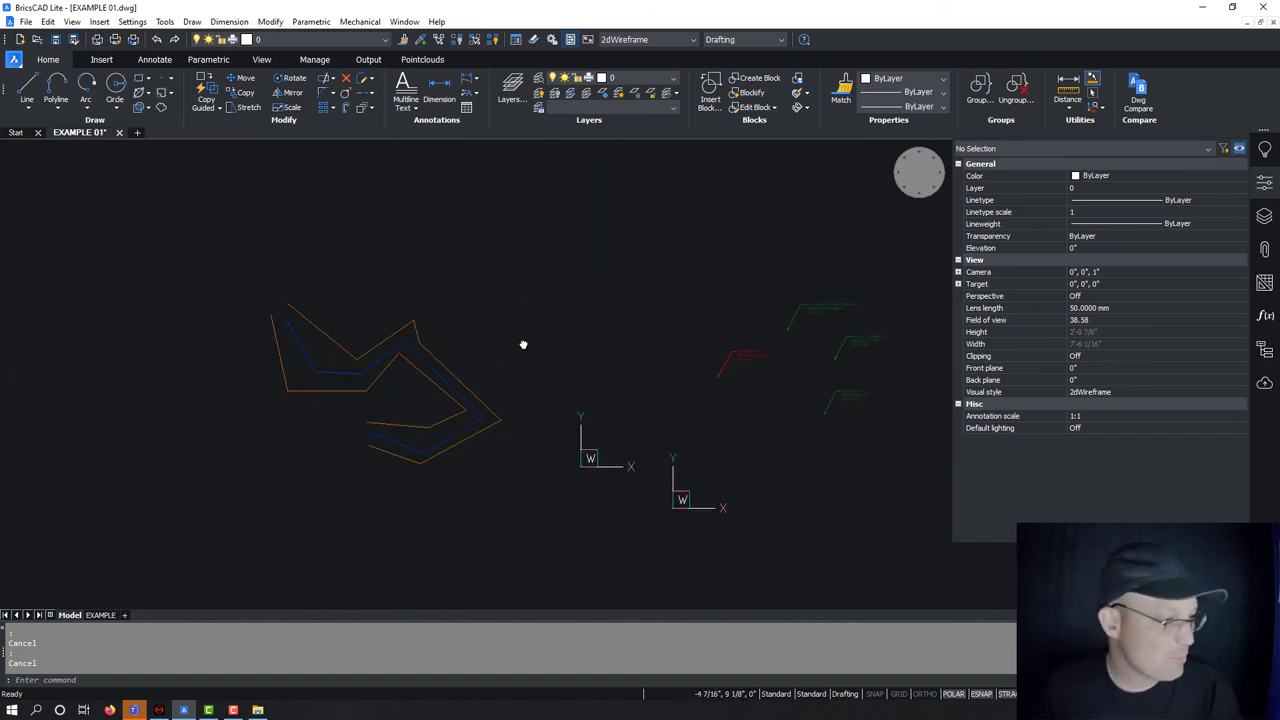
pyautogui.click(164, 22)
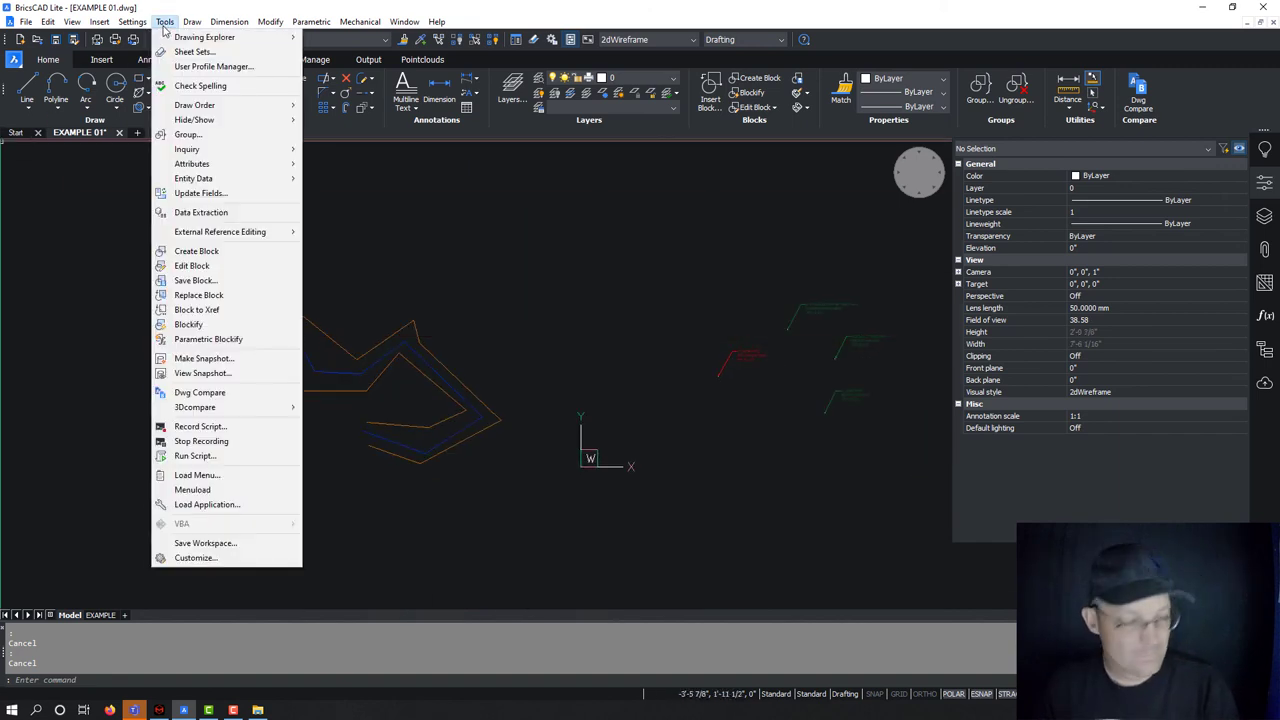
pyautogui.click(201, 212)
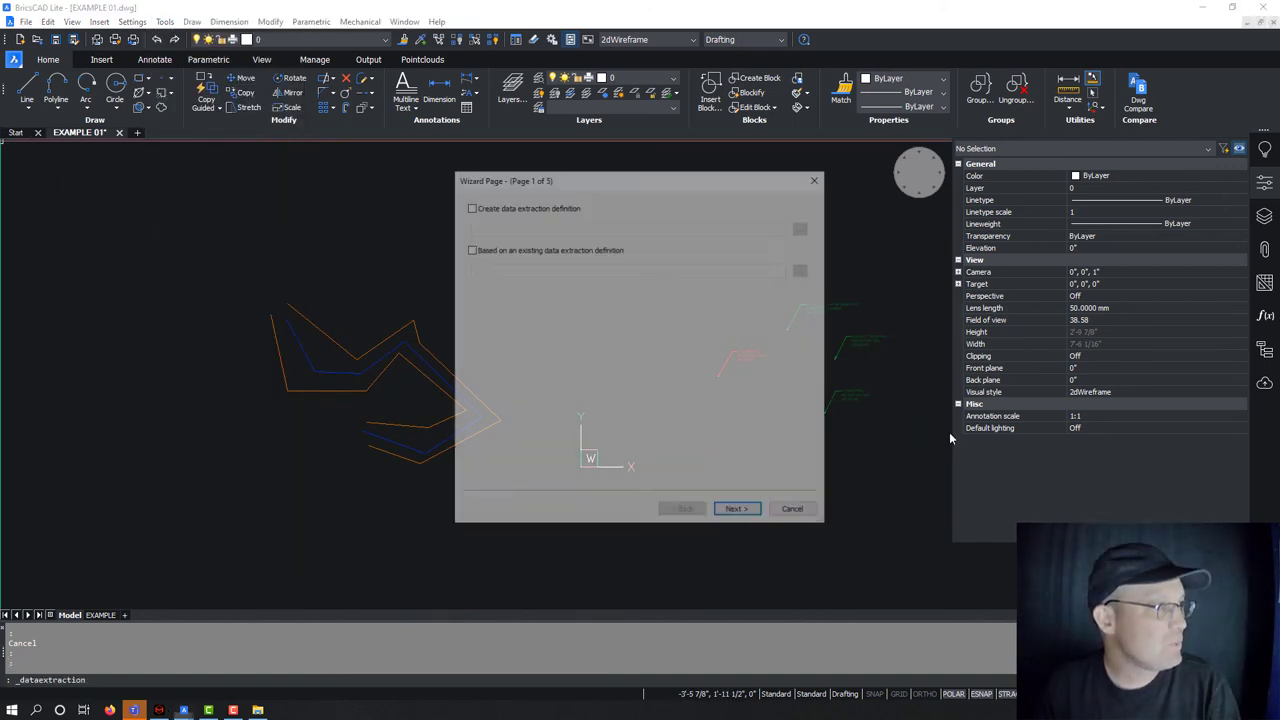
pyautogui.click(557, 209)
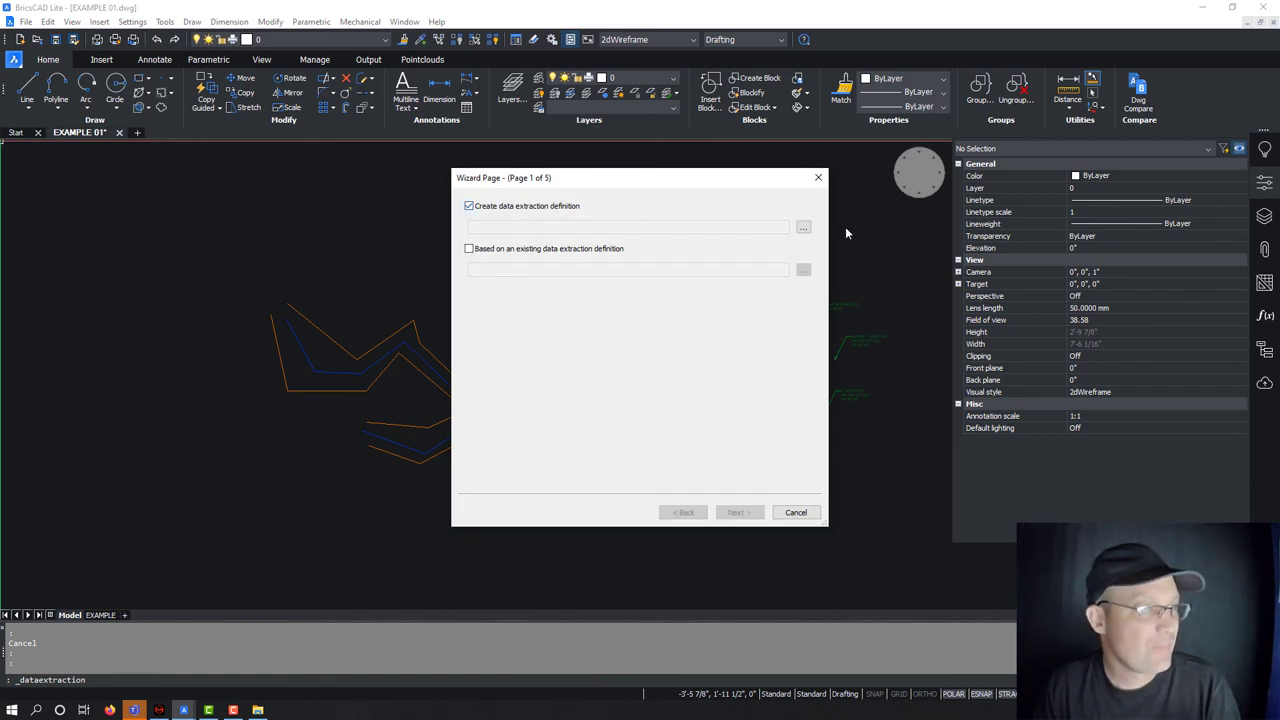
pyautogui.click(803, 228)
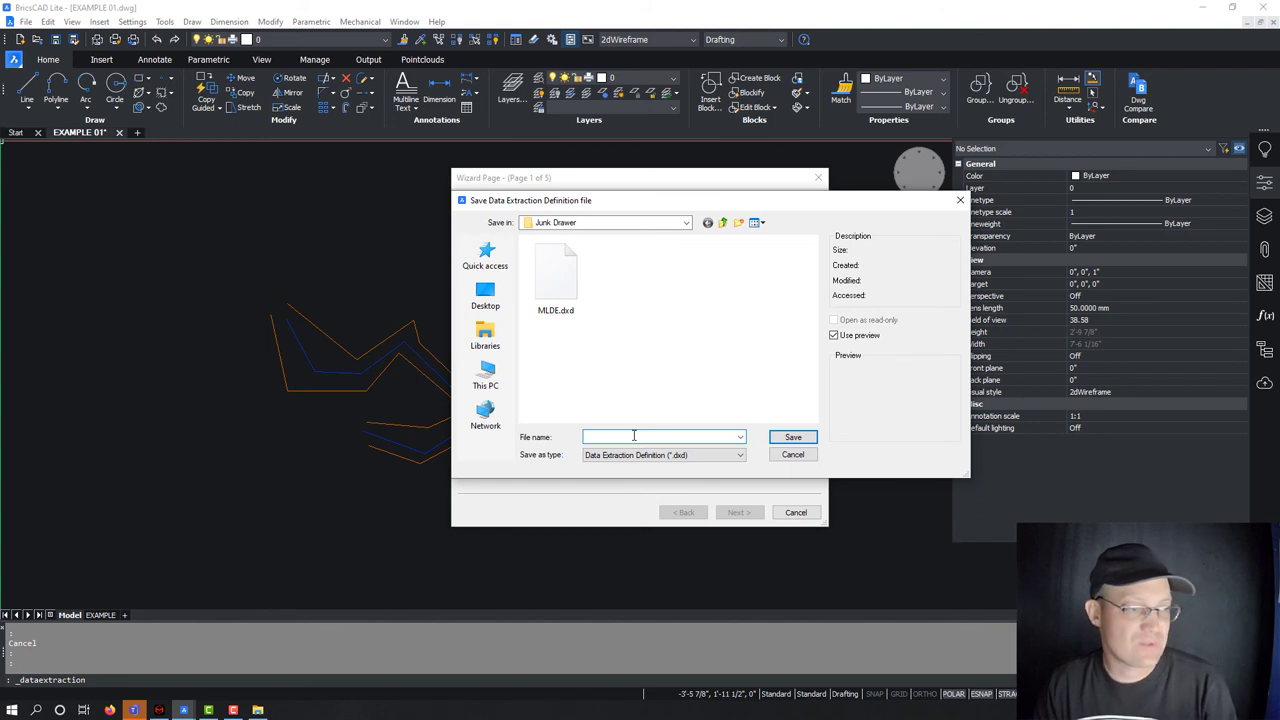
pyautogui.write('PL')
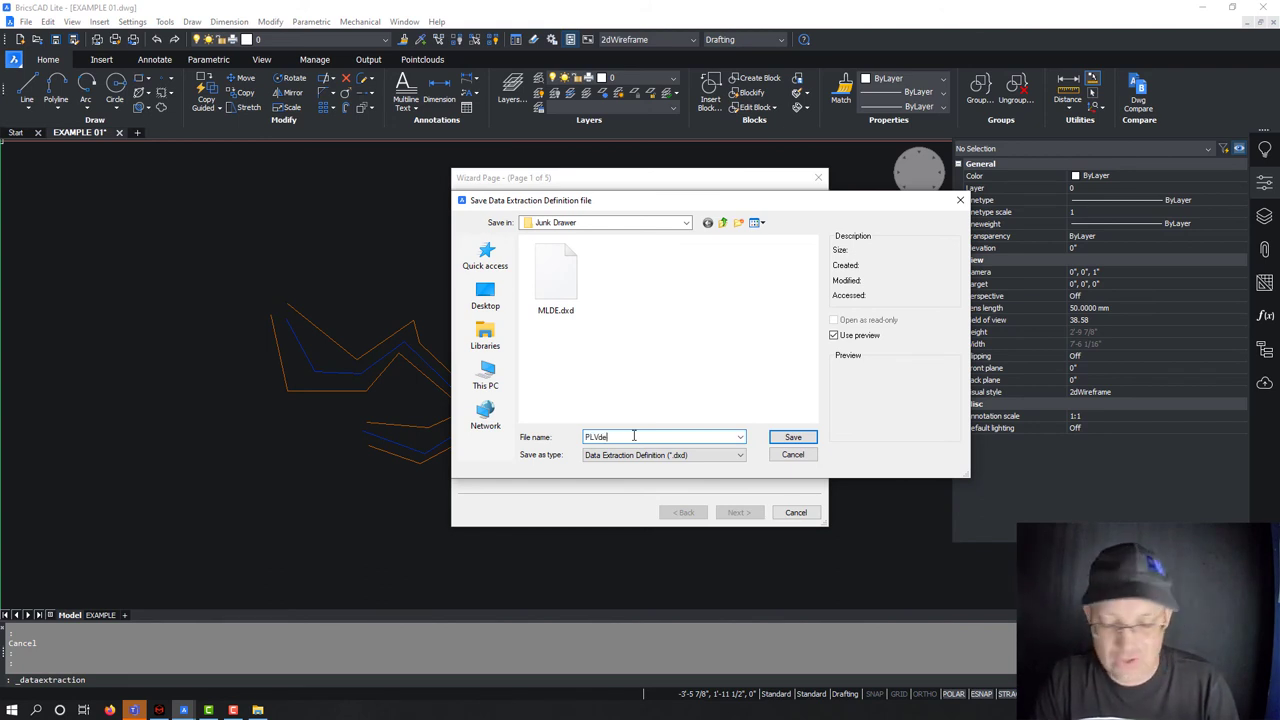
pyautogui.write('VD')
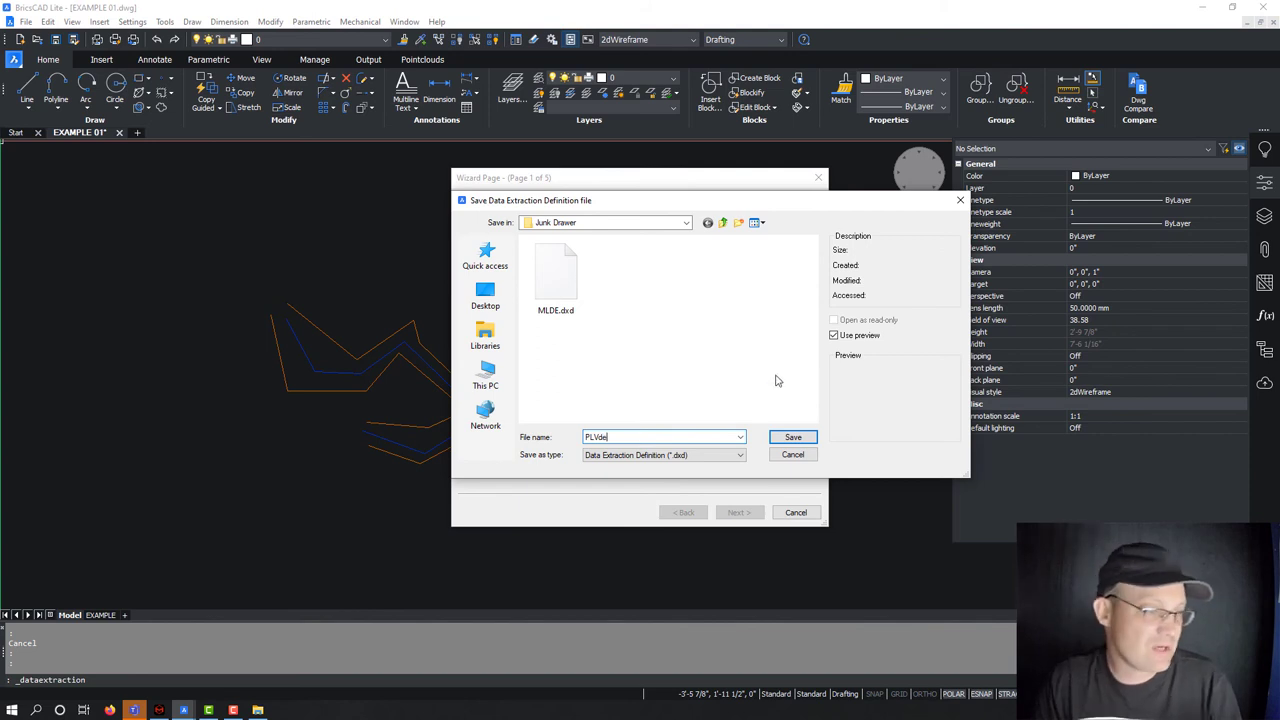
pyautogui.write('E')
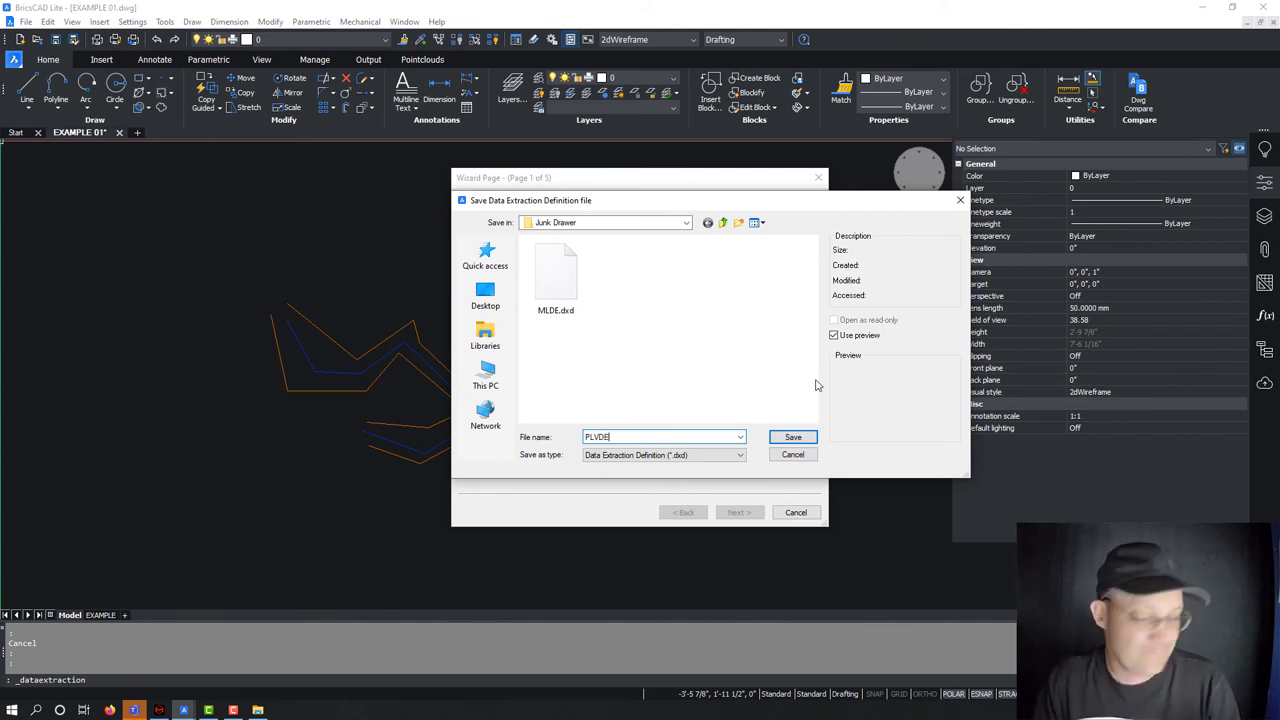
pyautogui.click(812, 439)
pyautogui.click(736, 513)
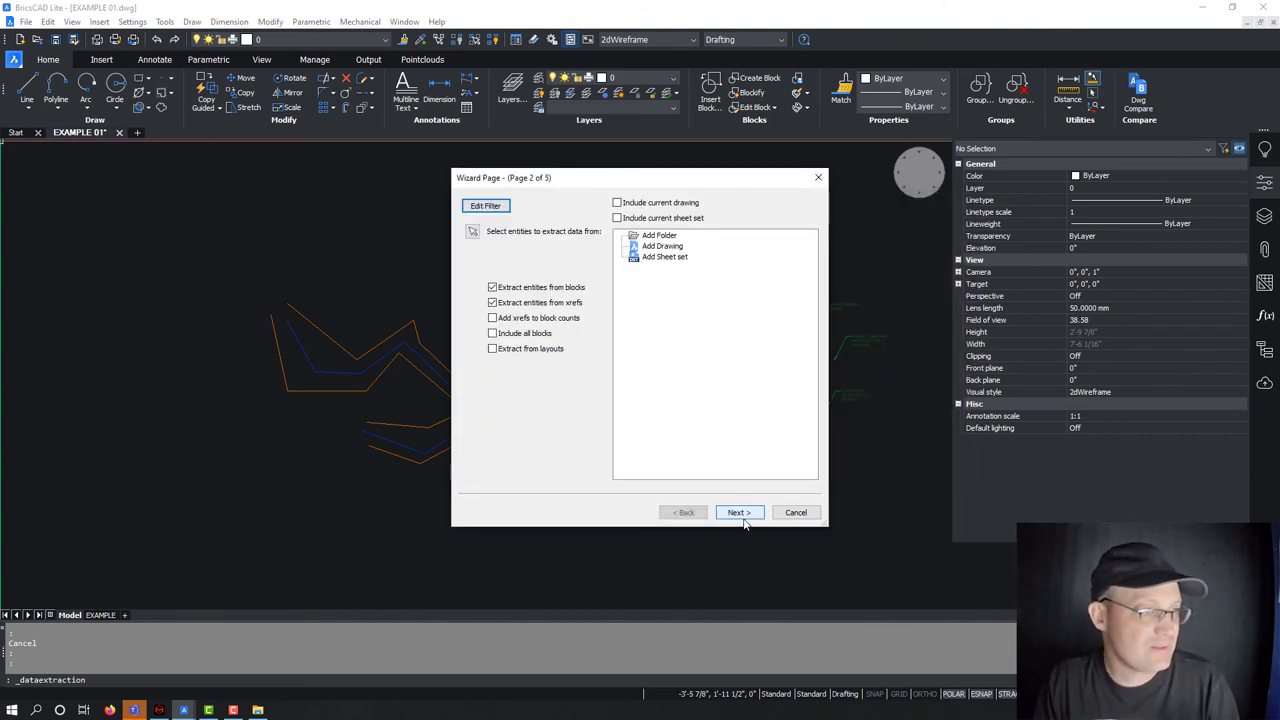
# Select the three orange and blue polylines as the source, exclude block and xref entities, and keep only the Polyline Vertex entity type.
pyautogui.click(472, 231)
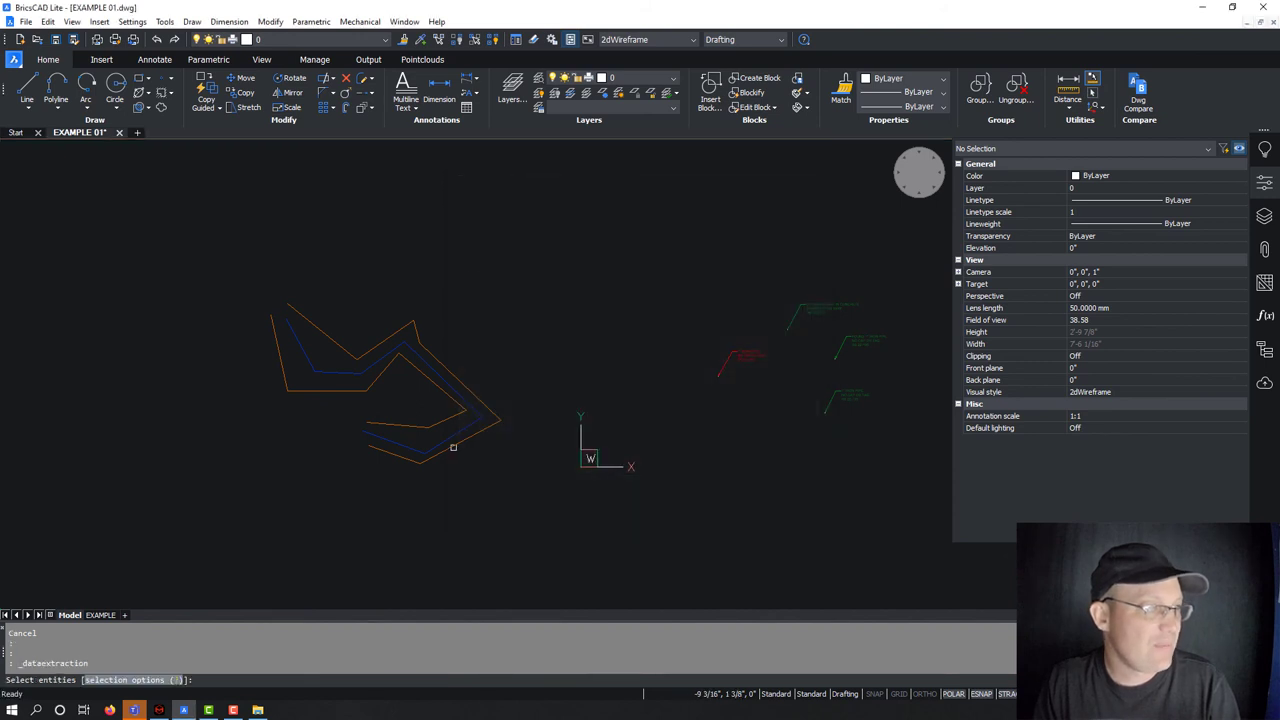
pyautogui.click(478, 510)
pyautogui.click(434, 402)
pyautogui.press('Return')
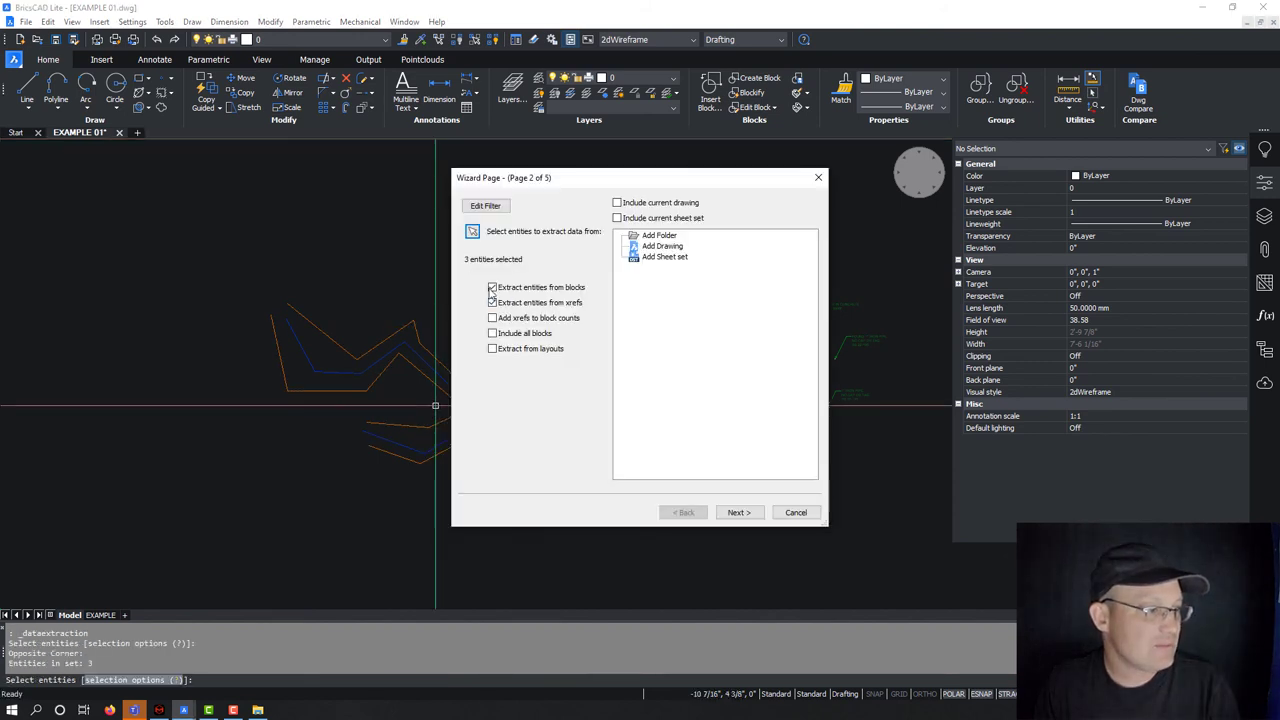
pyautogui.click(738, 512)
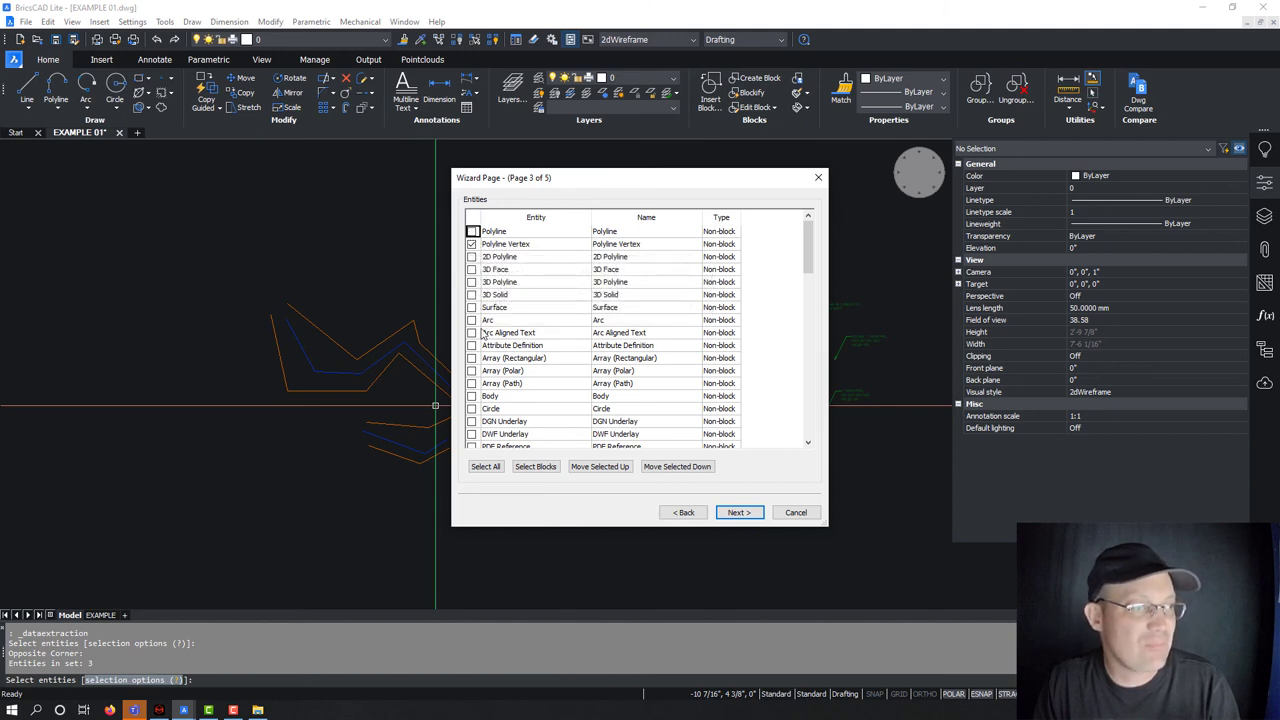
pyautogui.click(740, 512)
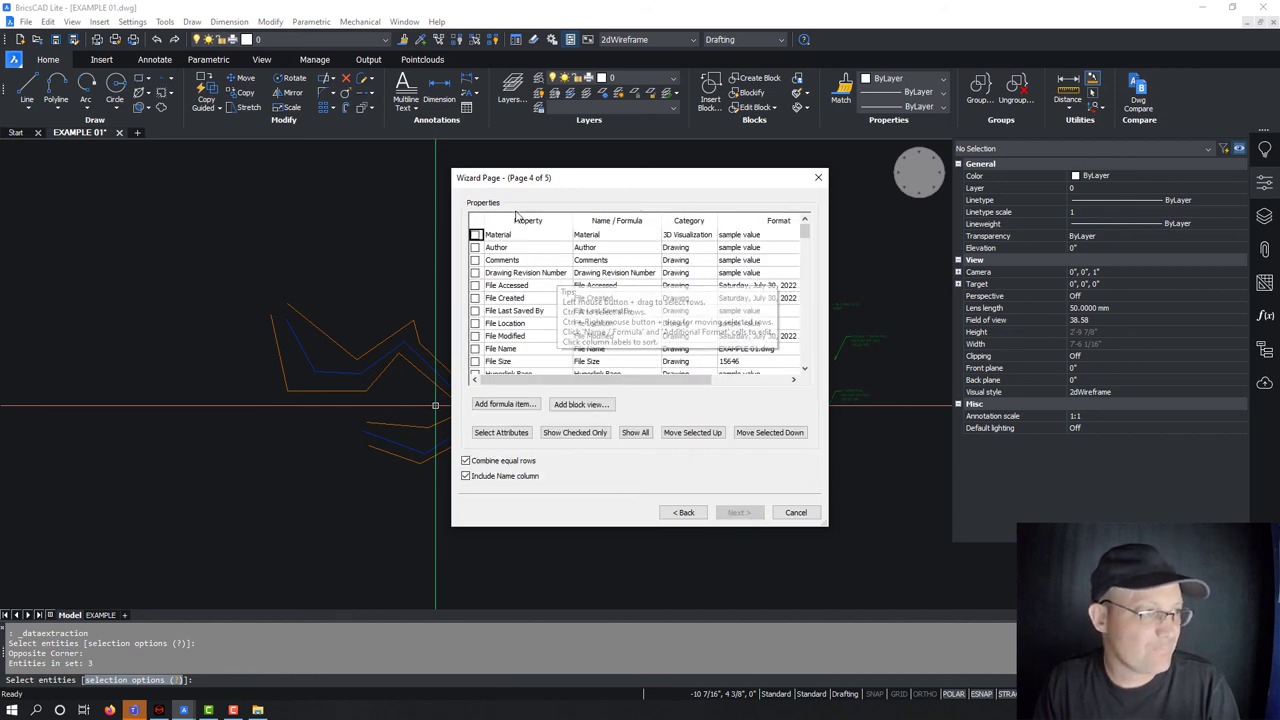
# Sort the extraction properties alphabetically by property and include the Handle property.
pyautogui.click(530, 221)
pyautogui.scroll(-1, 540, 276)
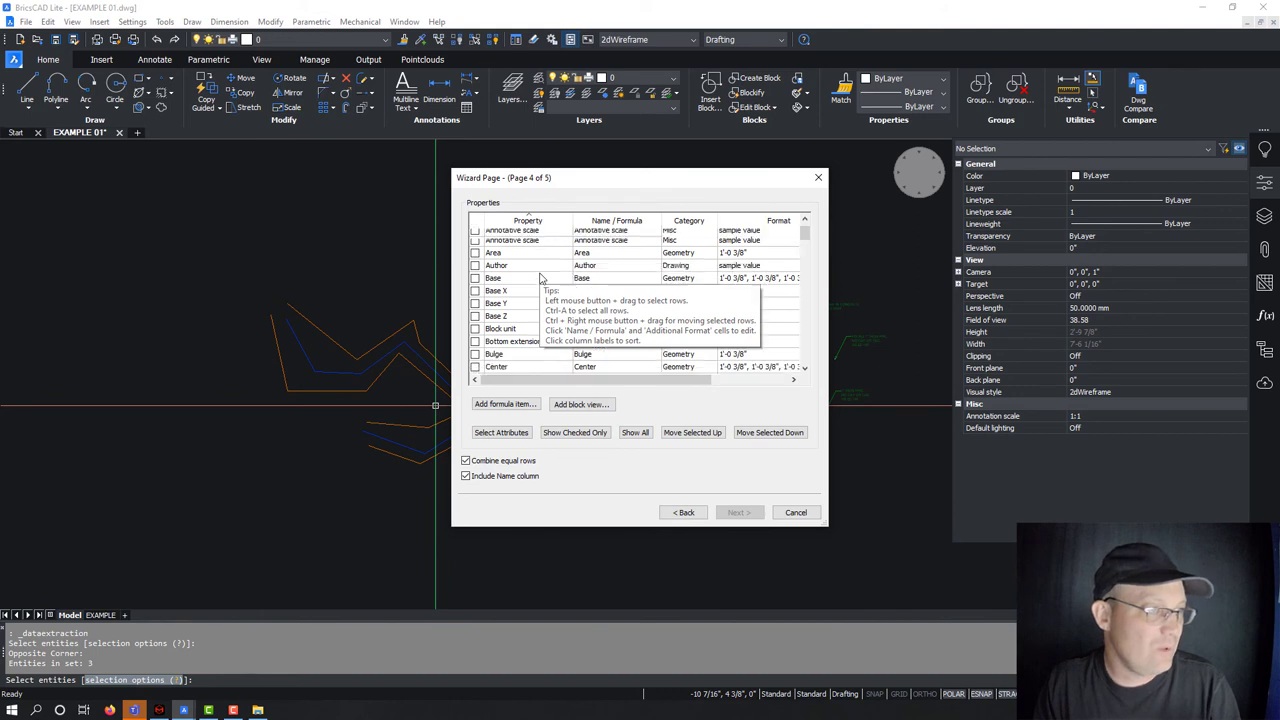
pyautogui.scroll(1, 540, 276)
pyautogui.scroll(-3, 540, 273)
pyautogui.scroll(-7, 540, 275)
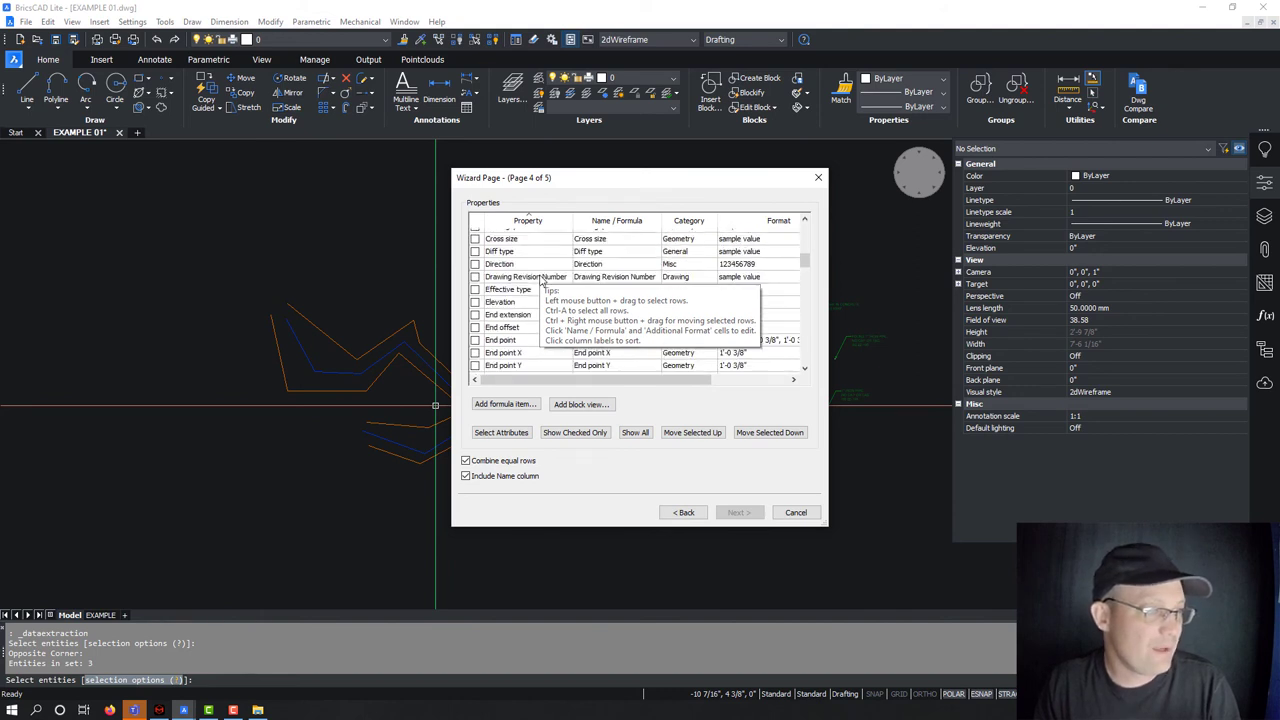
pyautogui.scroll(-3, 540, 278)
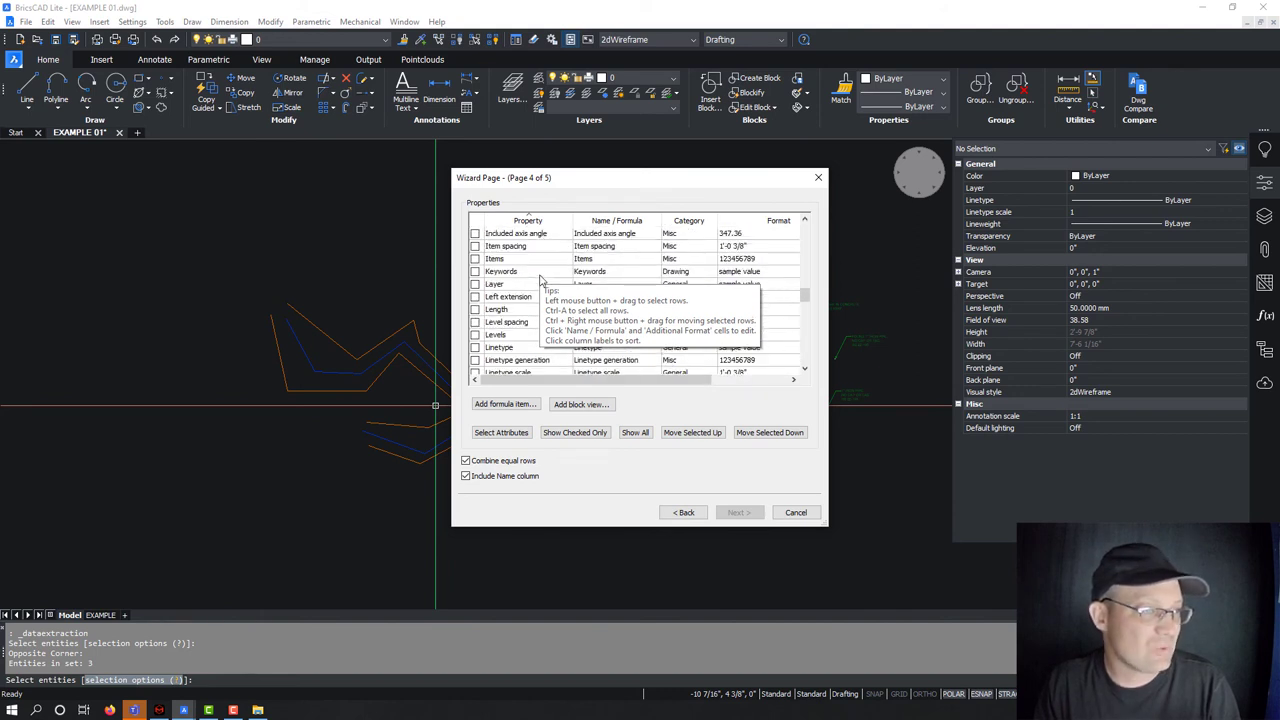
pyautogui.scroll(-3, 540, 280)
pyautogui.scroll(-3, 540, 280)
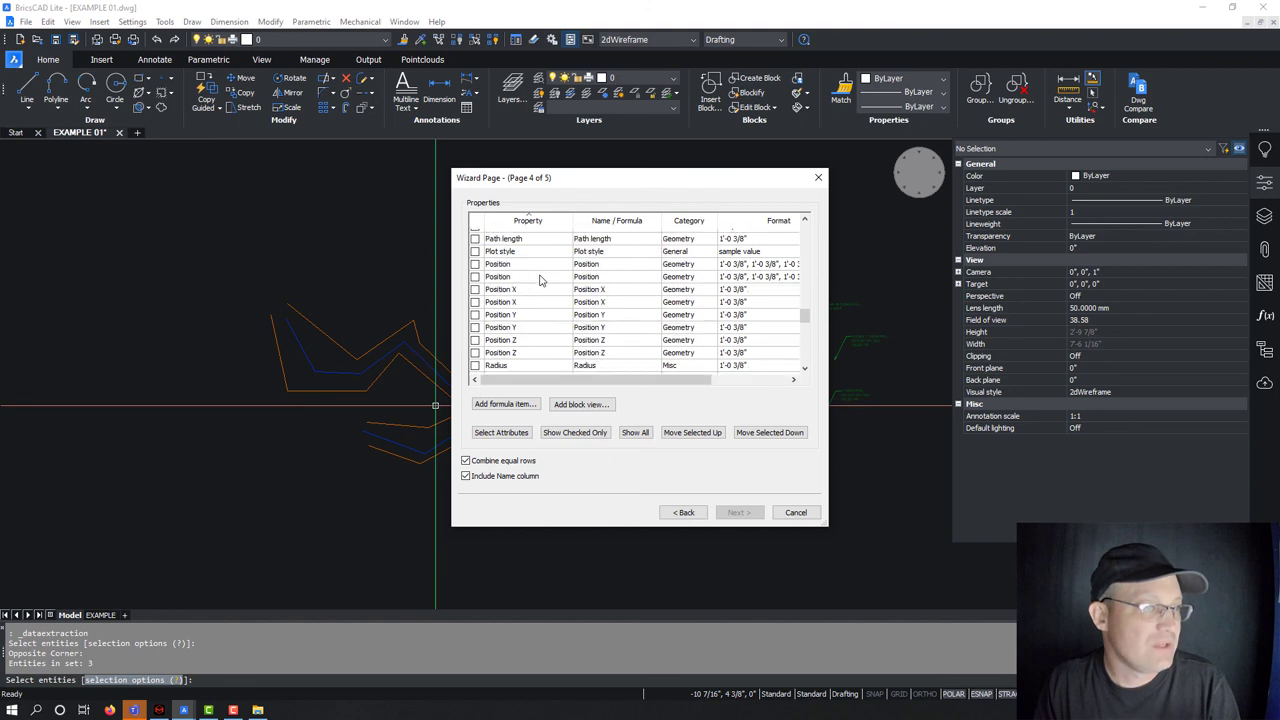
pyautogui.scroll(9, 538, 283)
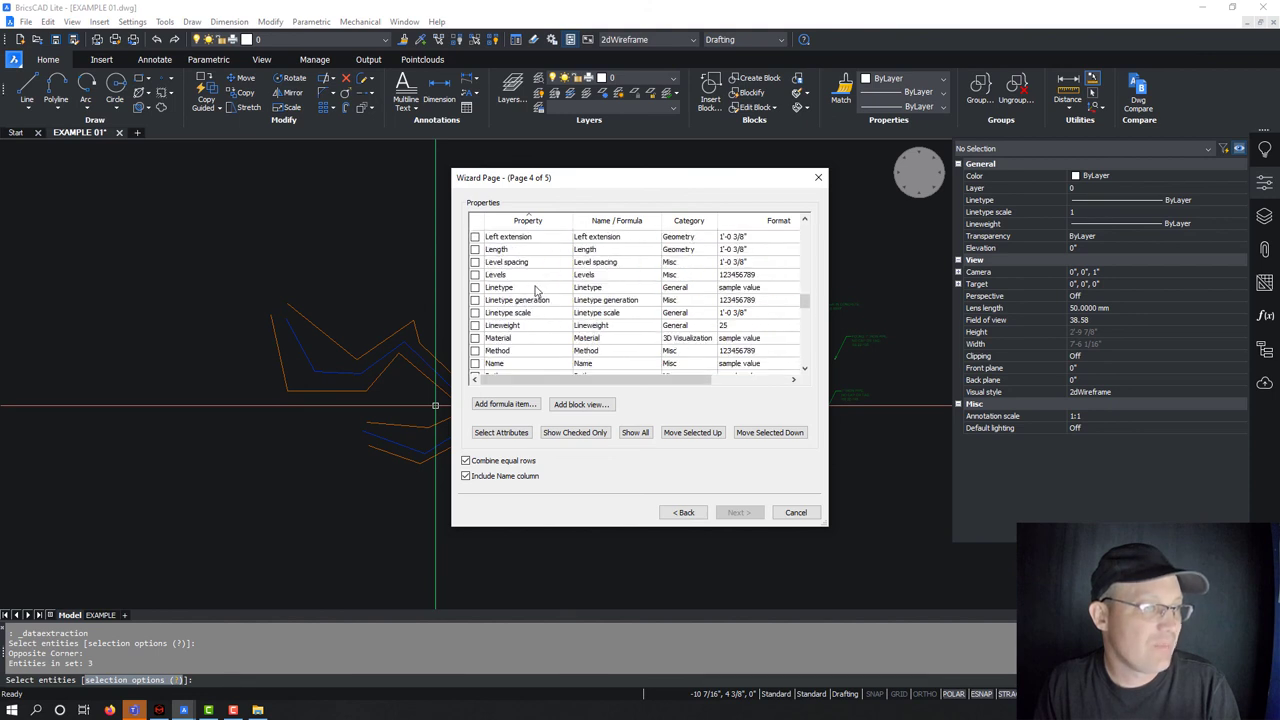
pyautogui.scroll(1, 535, 290)
pyautogui.scroll(-2, 538, 291)
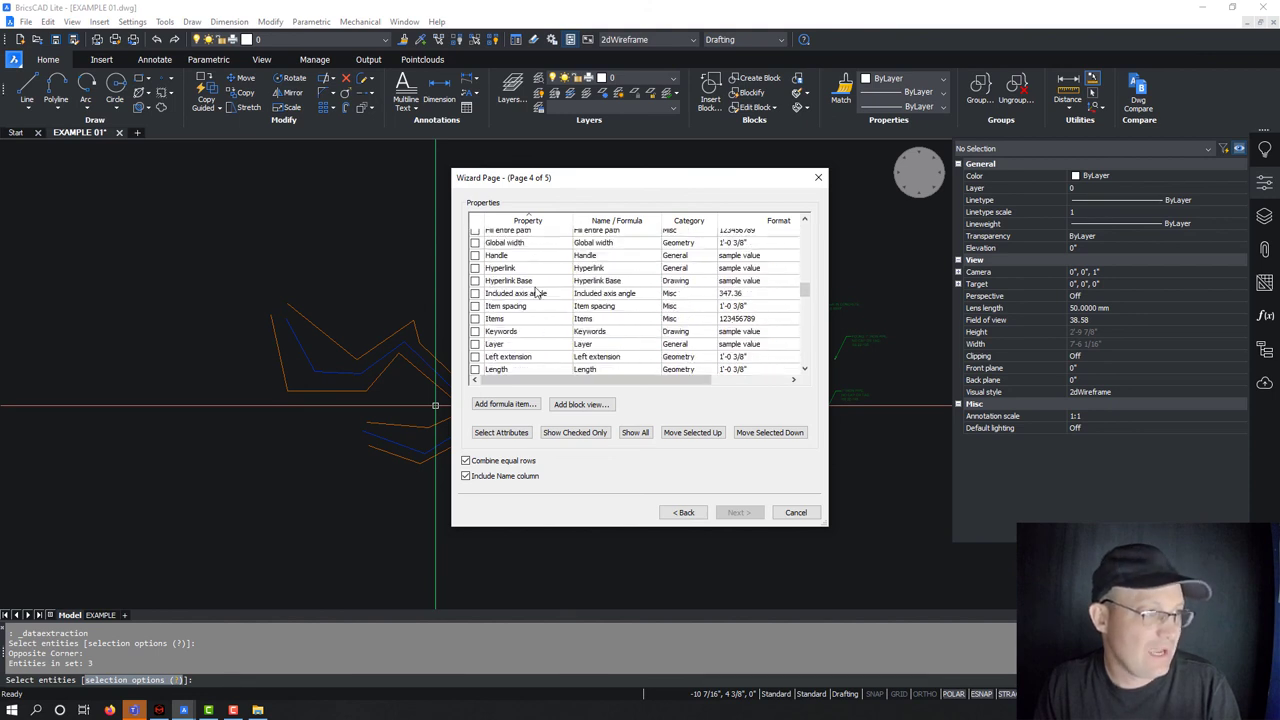
pyautogui.click(490, 256)
pyautogui.click(475, 256)
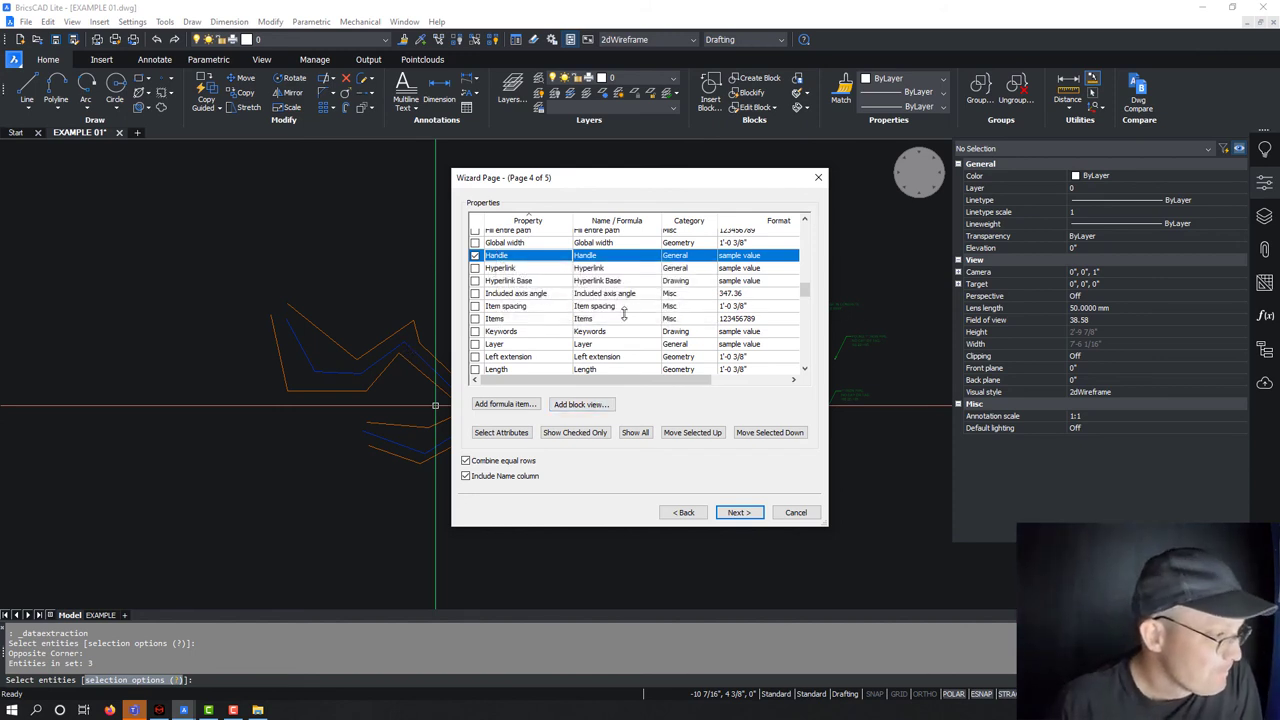
# Include the first-listed Position X, Position Y and Position Z properties and proceed to the output settings.
pyautogui.scroll(-6, 519, 344)
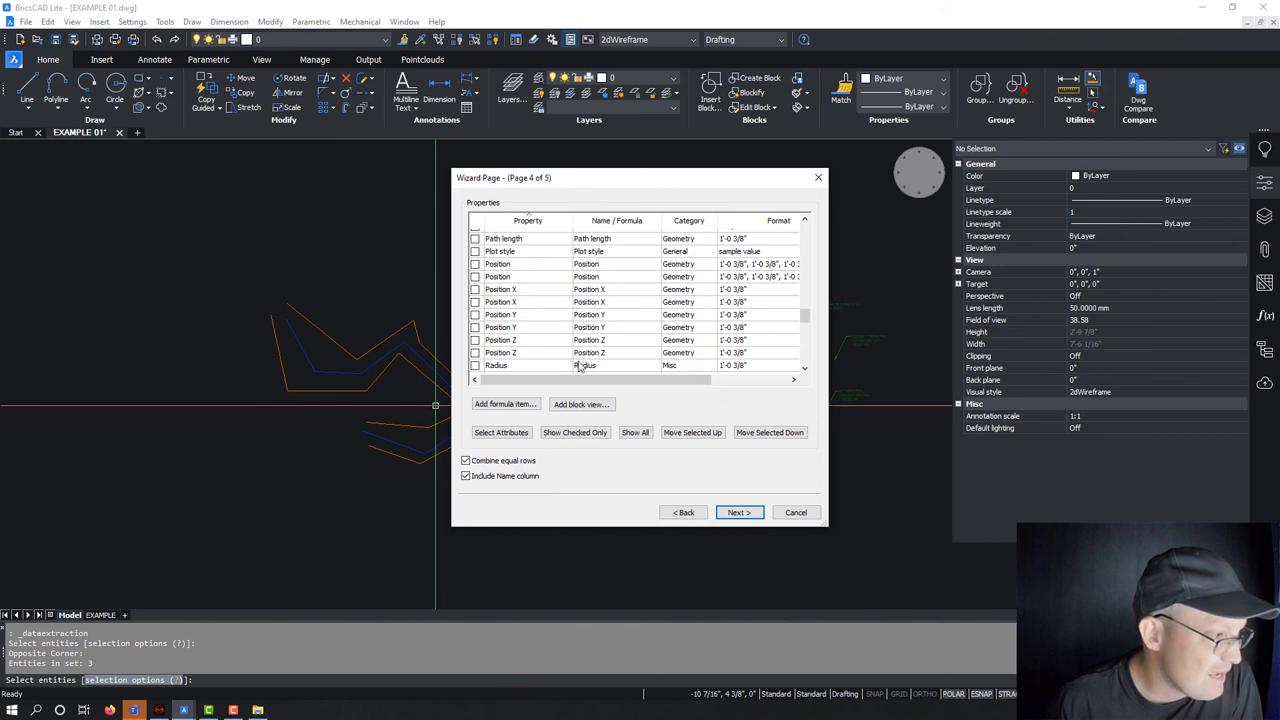
pyautogui.click(475, 340)
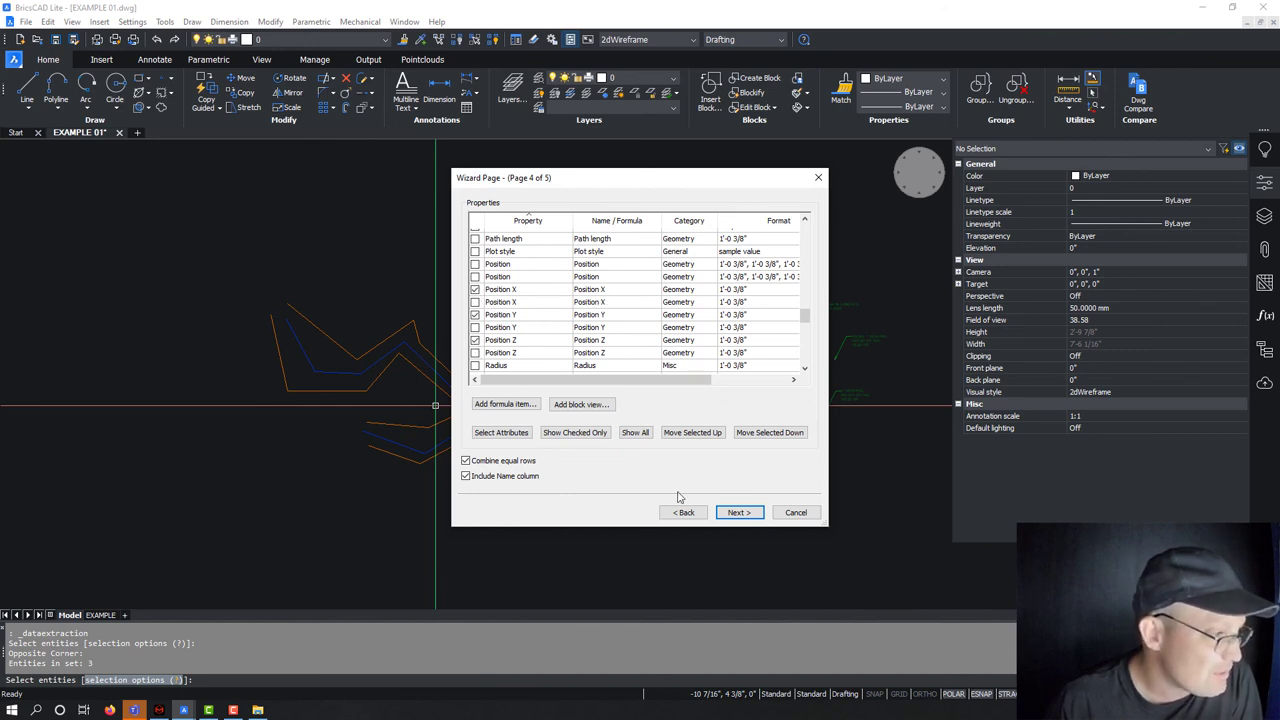
pyautogui.click(729, 513)
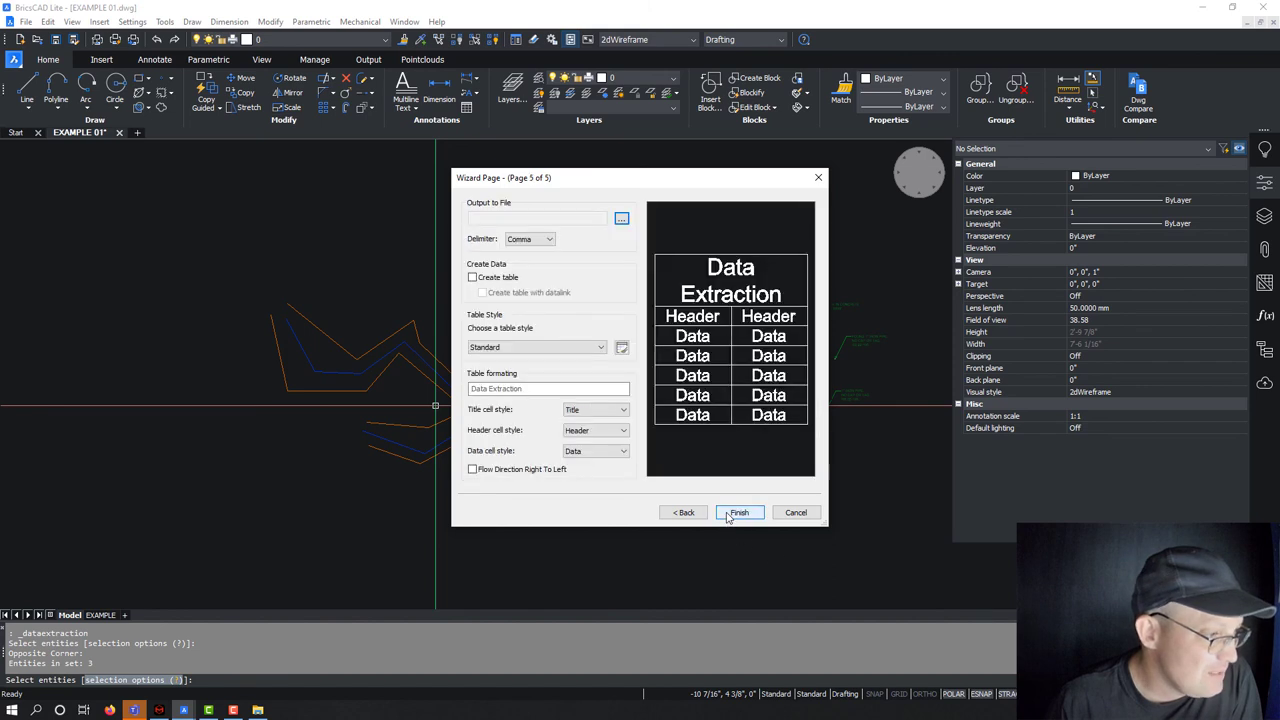
# Output the extraction as a Standard-style table and place it in the empty area northwest of the linework.
pyautogui.click(490, 278)
pyautogui.click(739, 512)
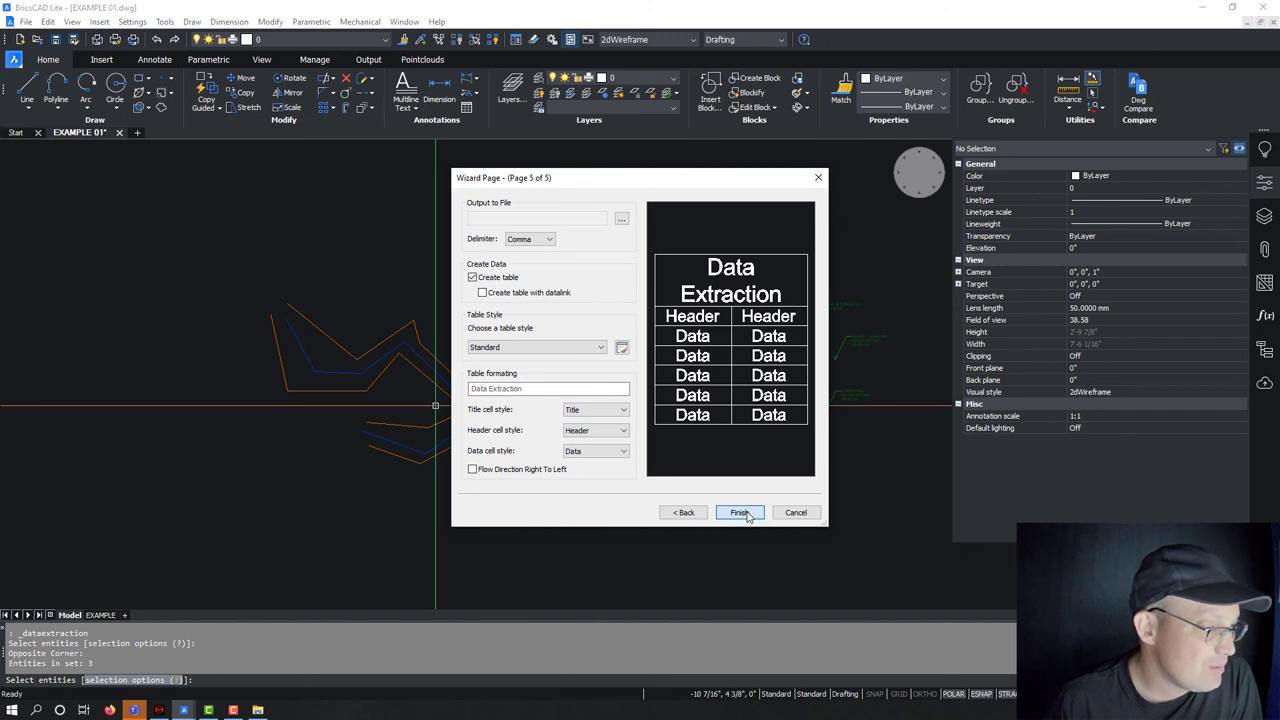
pyautogui.scroll(-5, 780, 510)
pyautogui.click(578, 272)
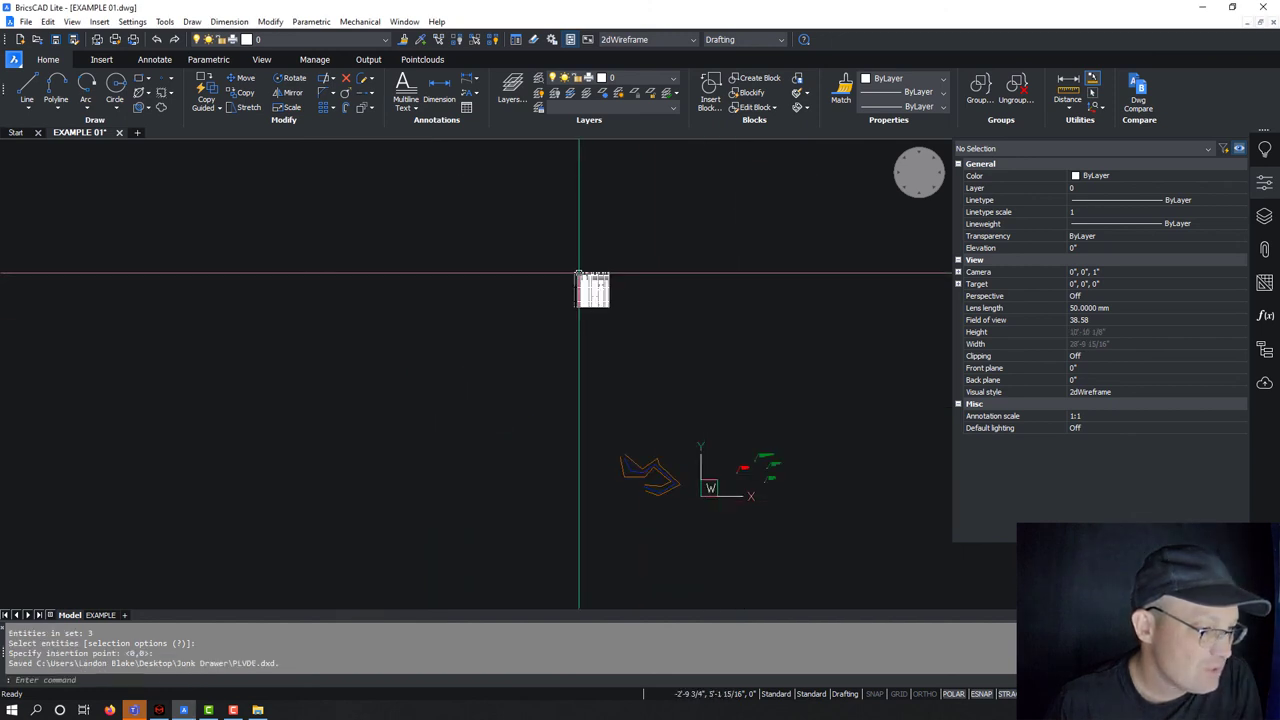
# Delete the inserted data extraction table from the drawing.
pyautogui.click(627, 364)
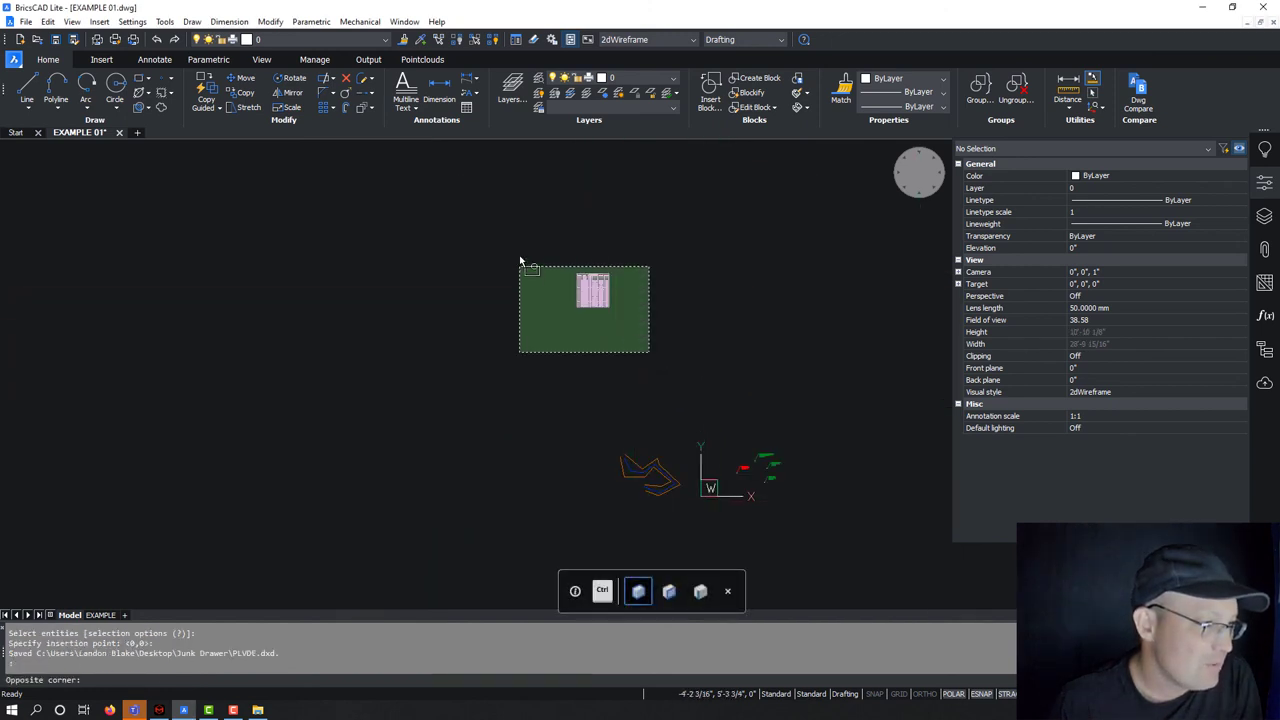
pyautogui.click(519, 255)
pyautogui.press('Delete')
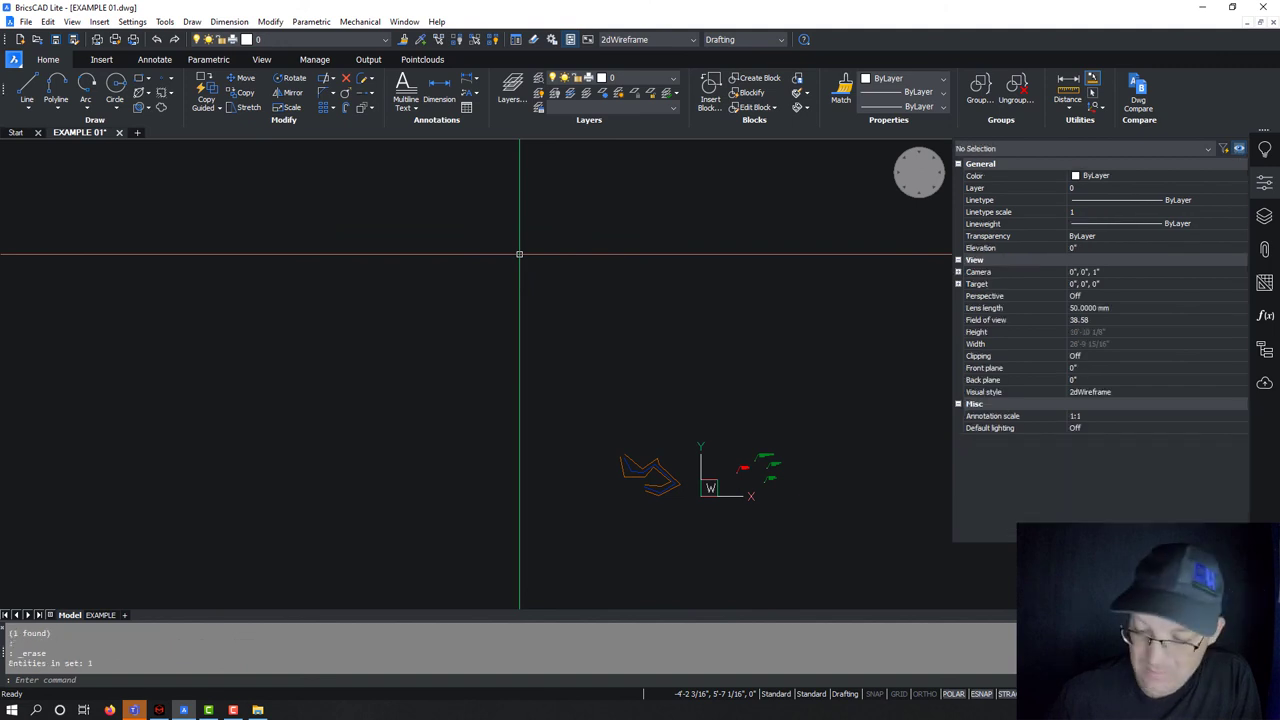
# Change the drawing's length units to decimal with four decimal places.
pyautogui.write('un')
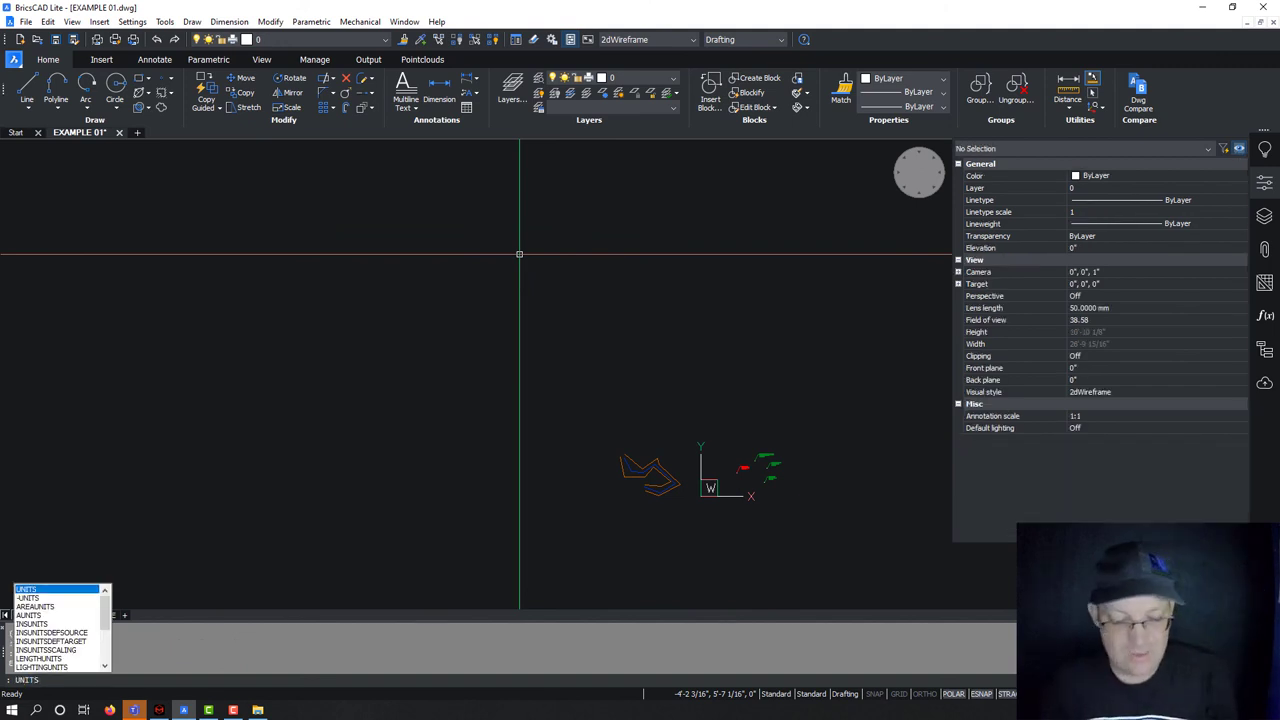
pyautogui.press('Return')
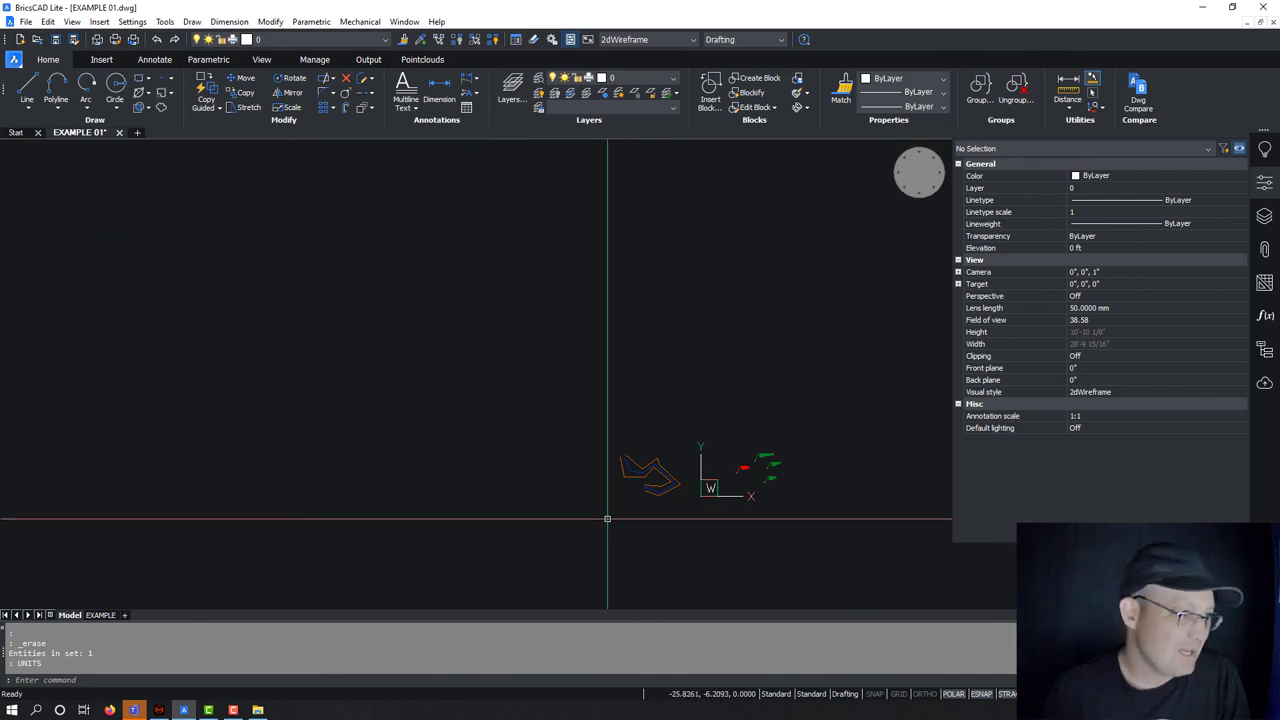
# Start another data extraction based on the existing definition PLVDE.dxd and proceed to the entity source settings.
pyautogui.click(165, 22)
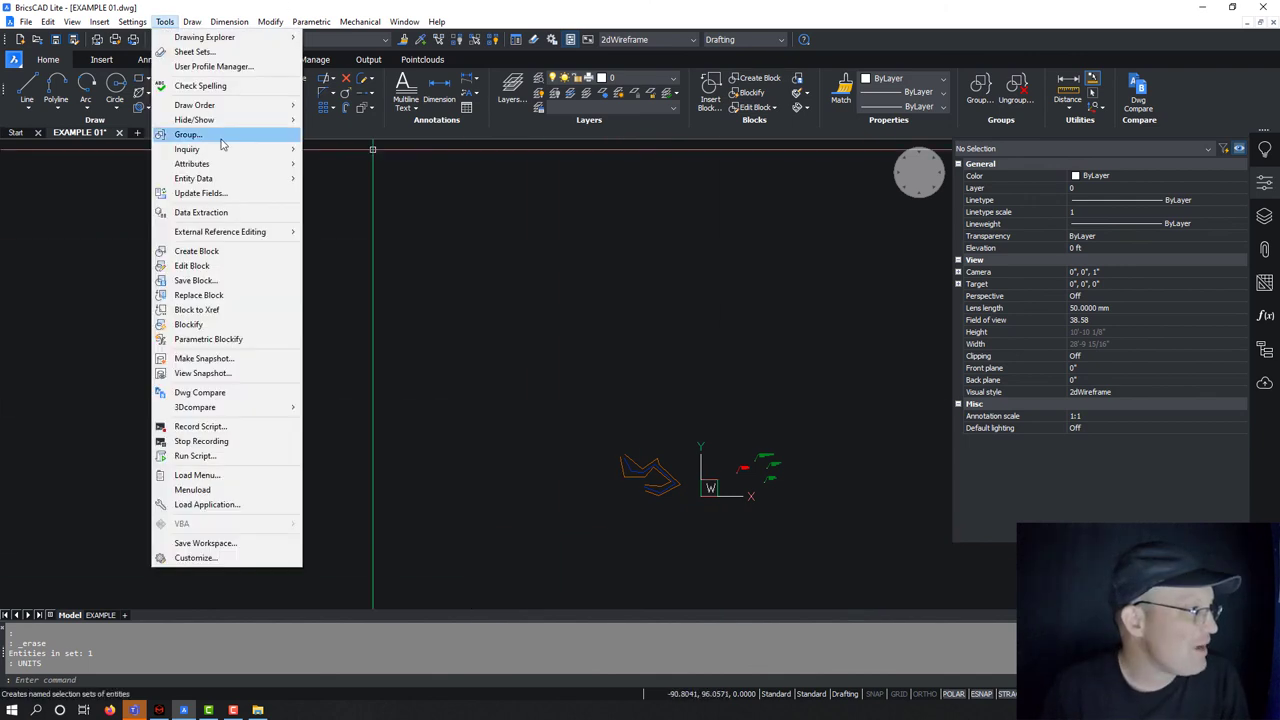
pyautogui.click(244, 214)
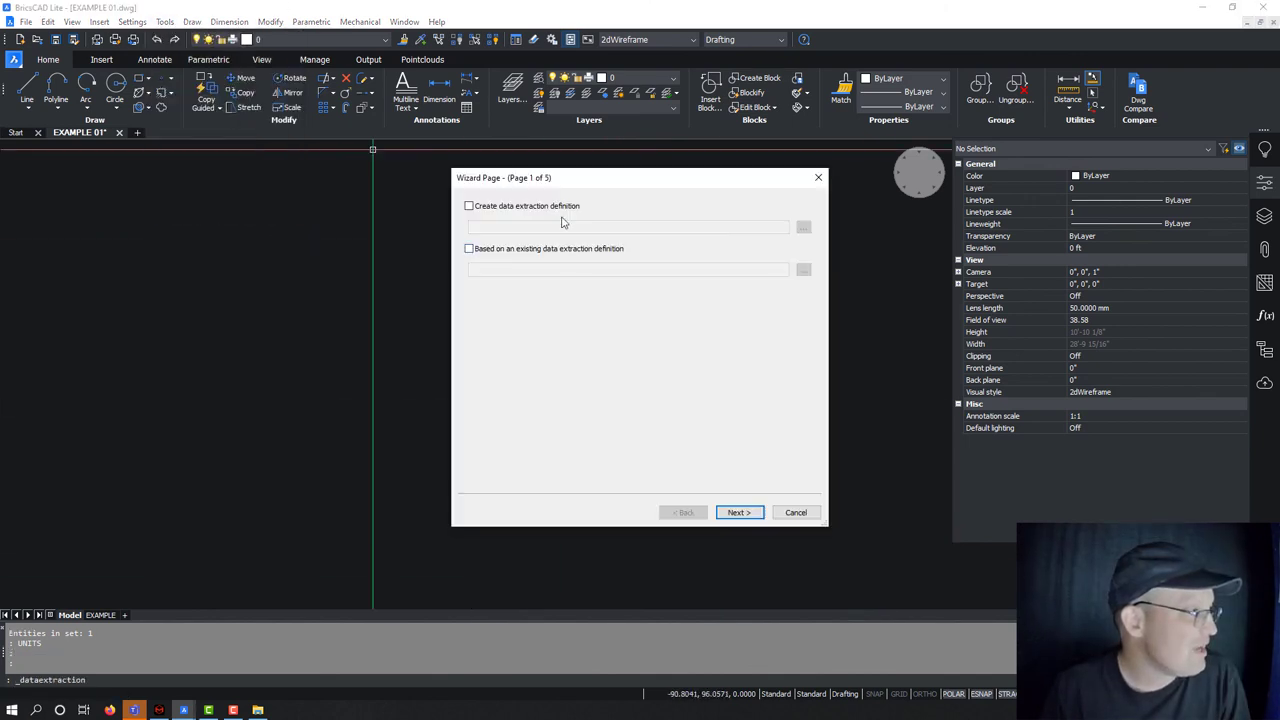
pyautogui.click(483, 252)
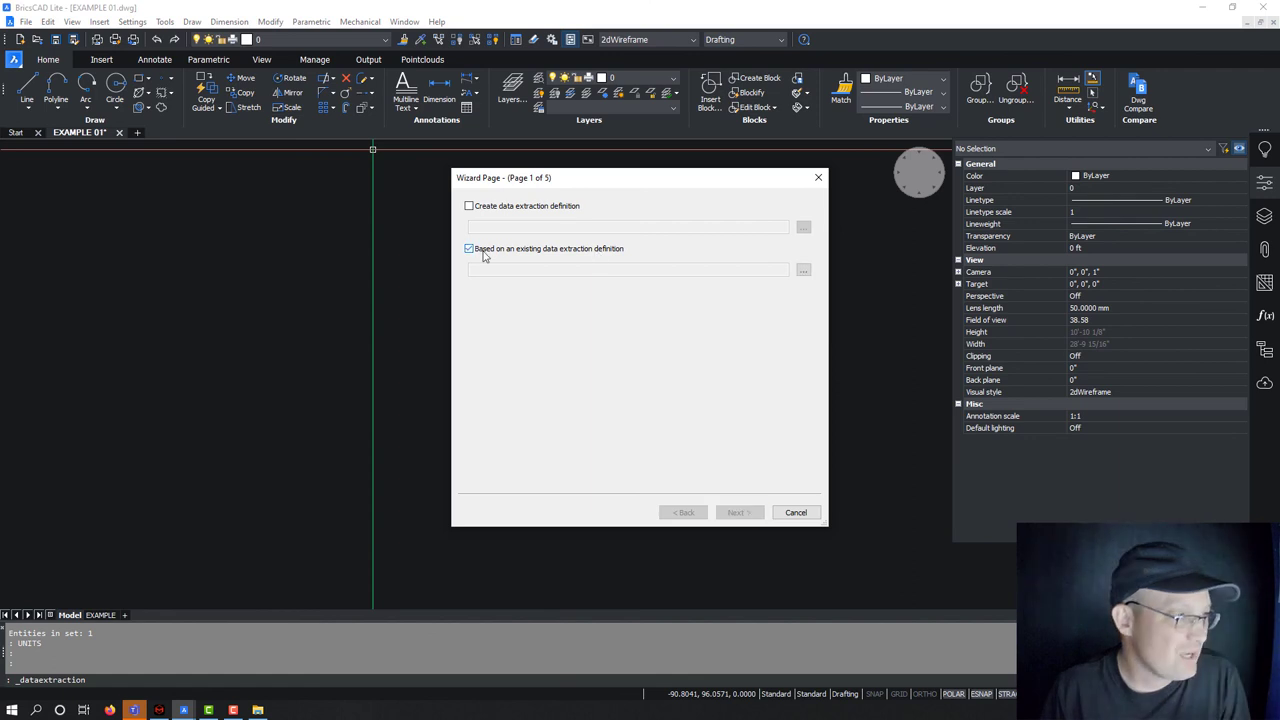
pyautogui.click(803, 271)
pyautogui.click(626, 285)
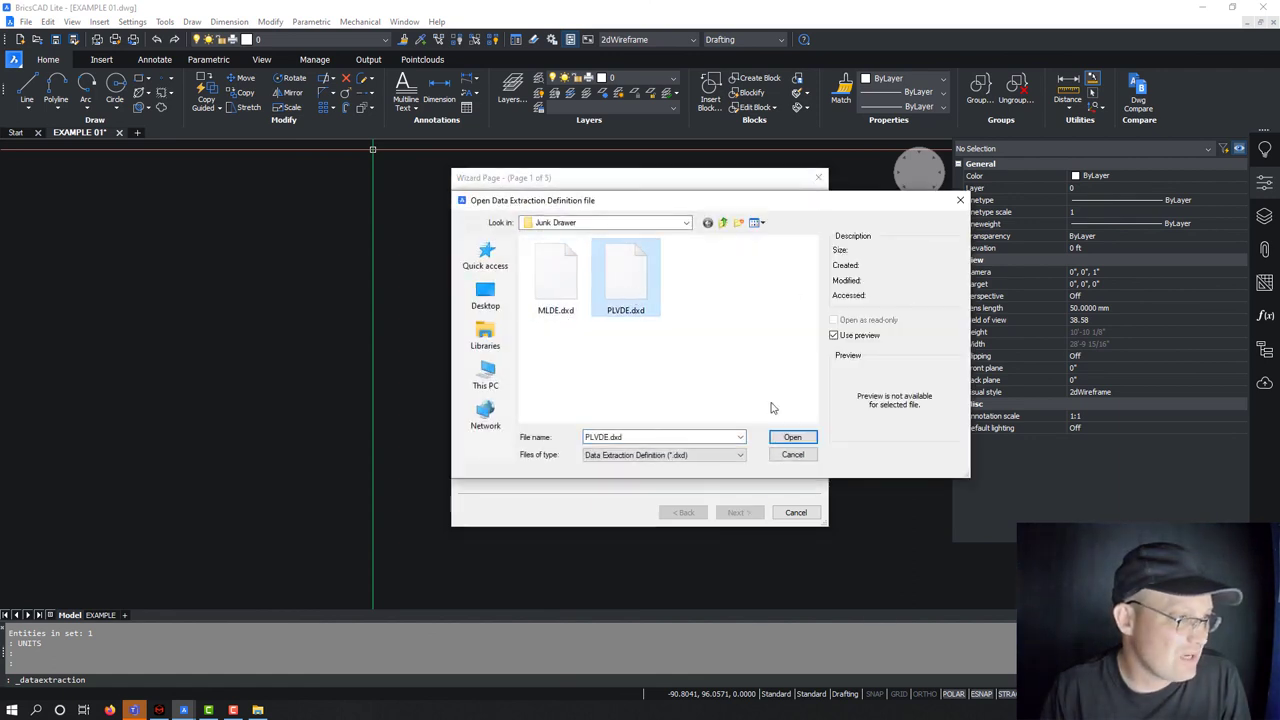
pyautogui.click(810, 442)
pyautogui.click(738, 514)
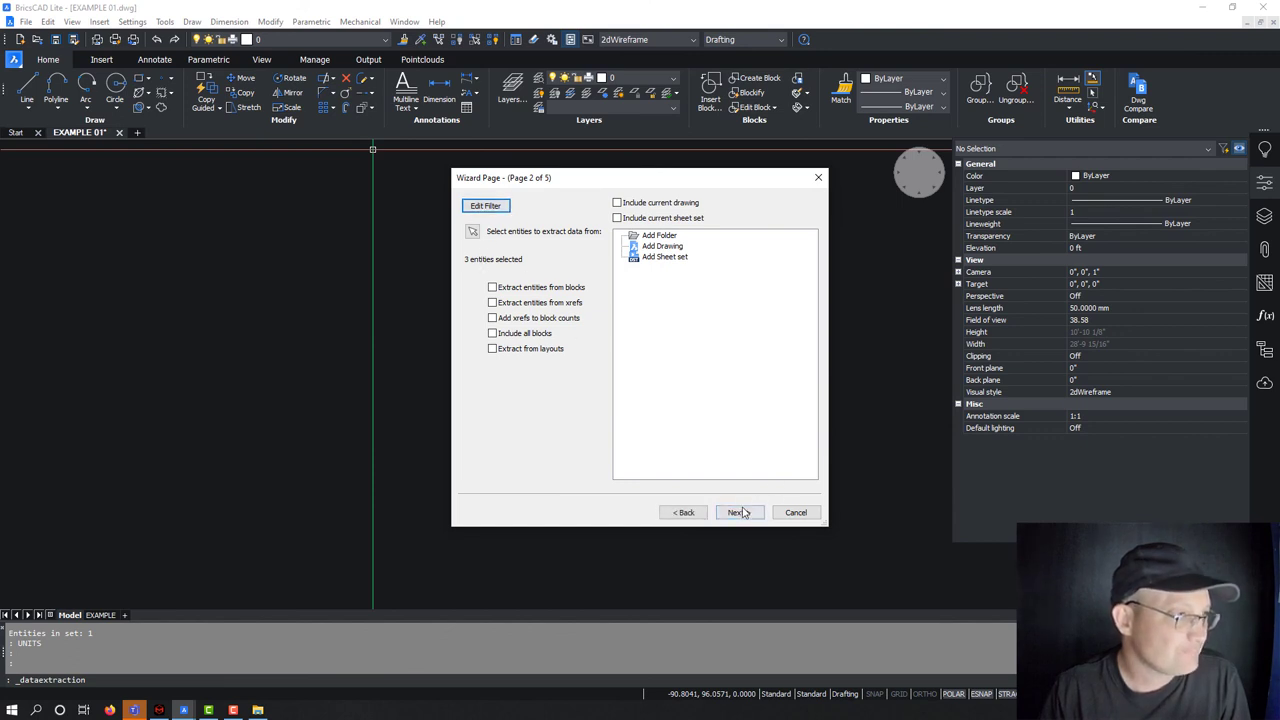
# Keep the handle and X, Y, Z position properties, output the extraction as a Standard-style table, and place it far north of the linework.
pyautogui.click(741, 513)
pyautogui.click(738, 513)
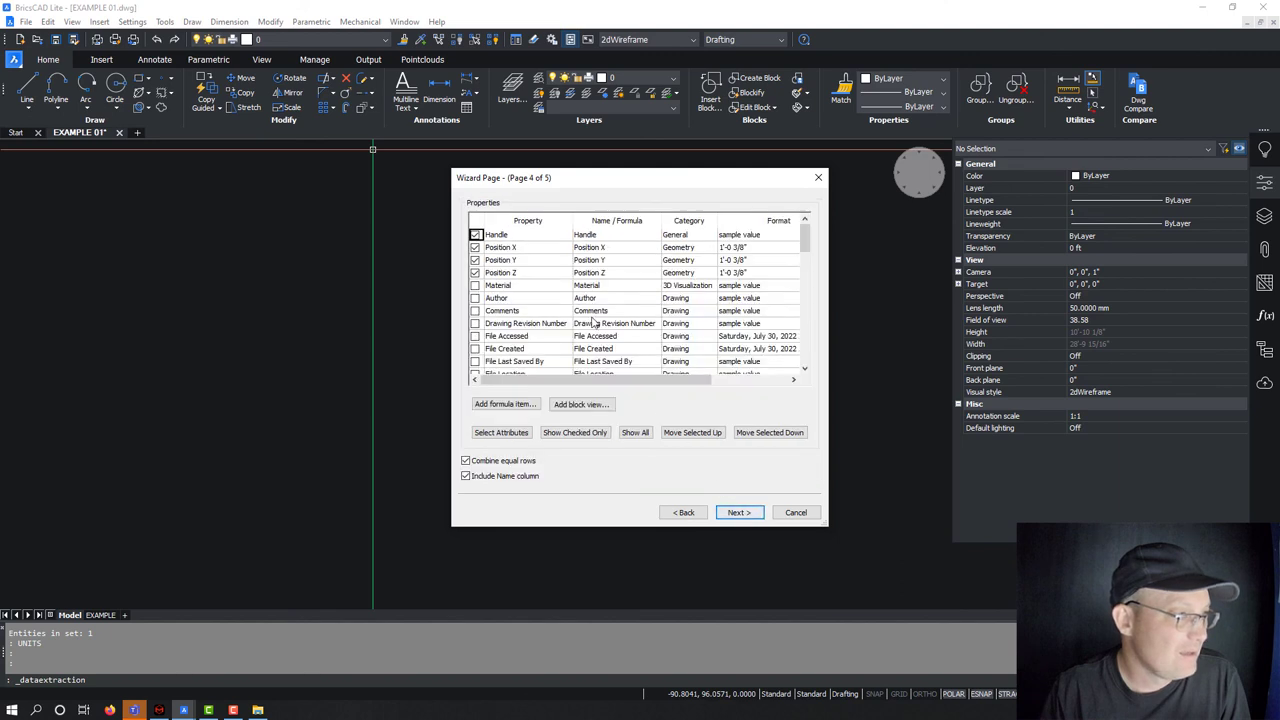
pyautogui.click(740, 514)
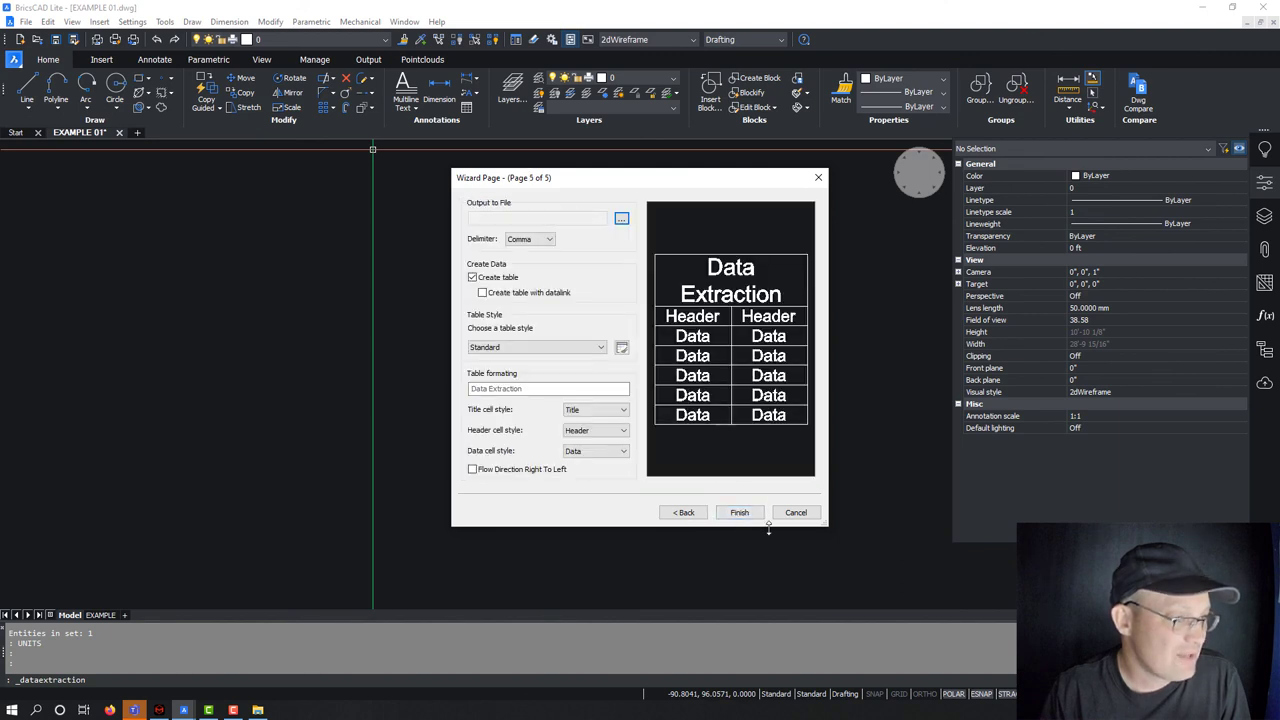
pyautogui.click(739, 513)
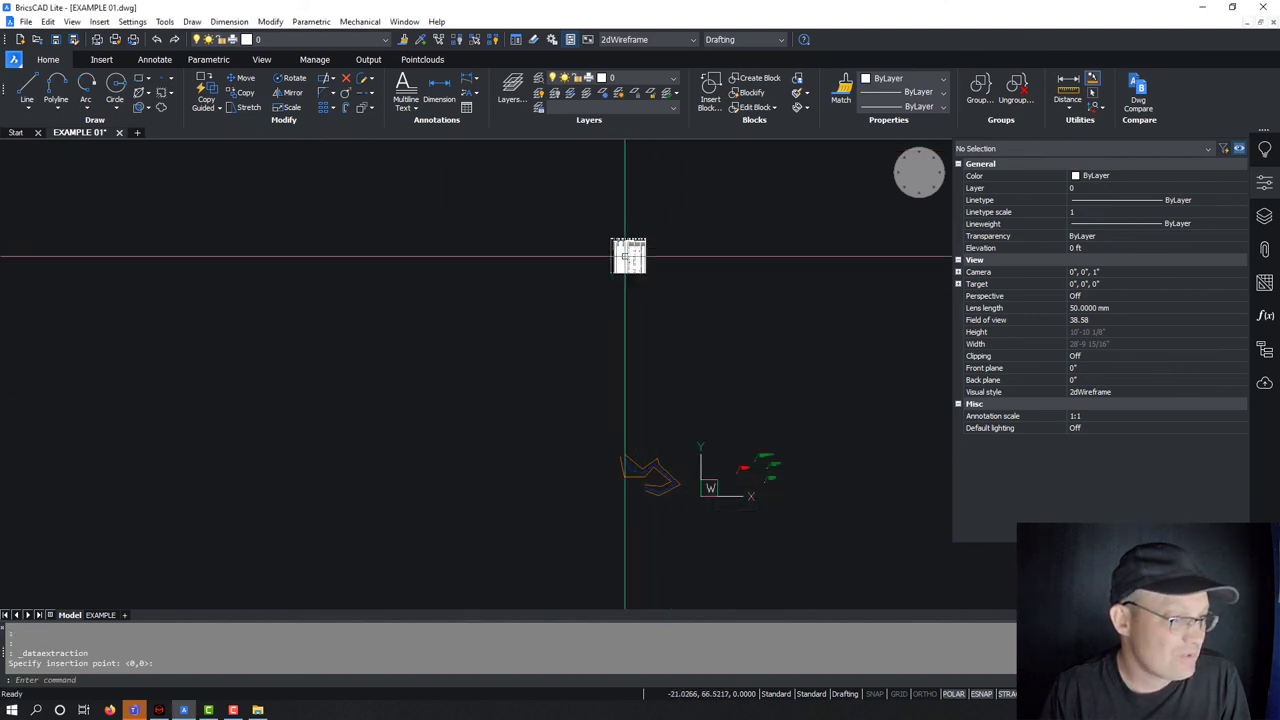
pyautogui.click(629, 251)
# Examine the number format of the vertex positions in the inserted data extraction table.
pyautogui.scroll(5, 642, 212)
pyautogui.scroll(-3, 563, 233)
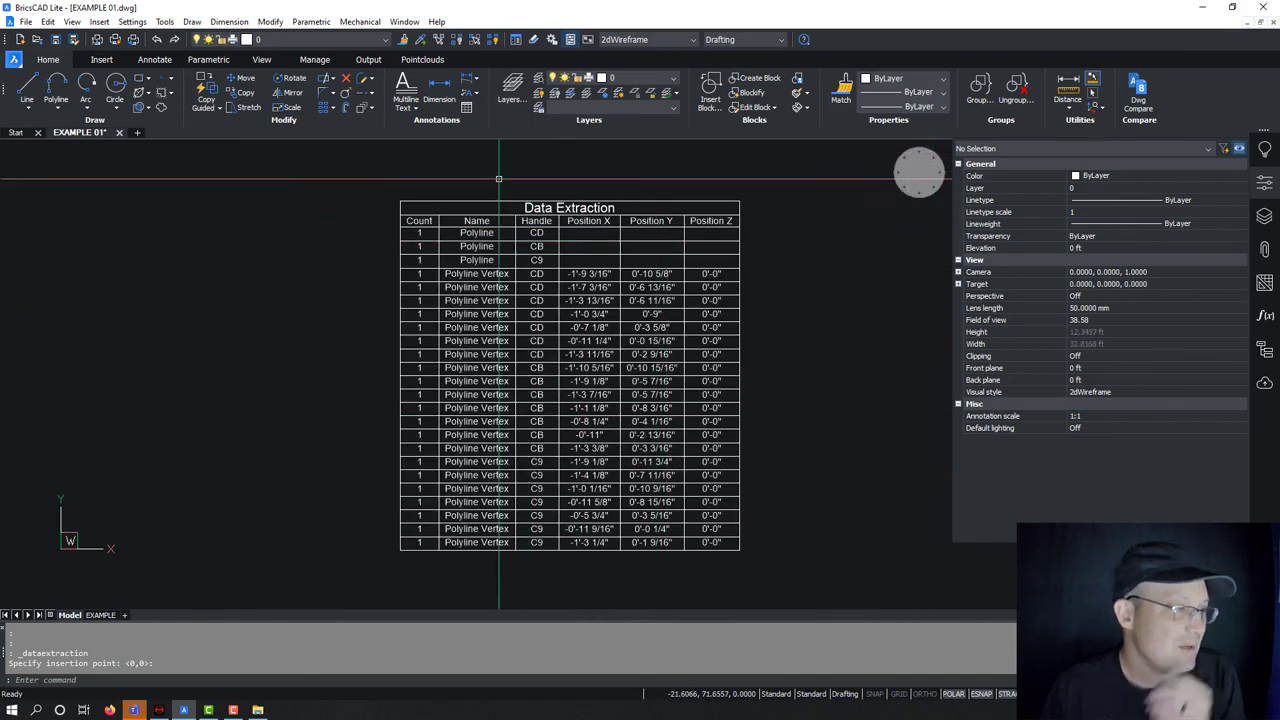
pyautogui.scroll(2, 474, 262)
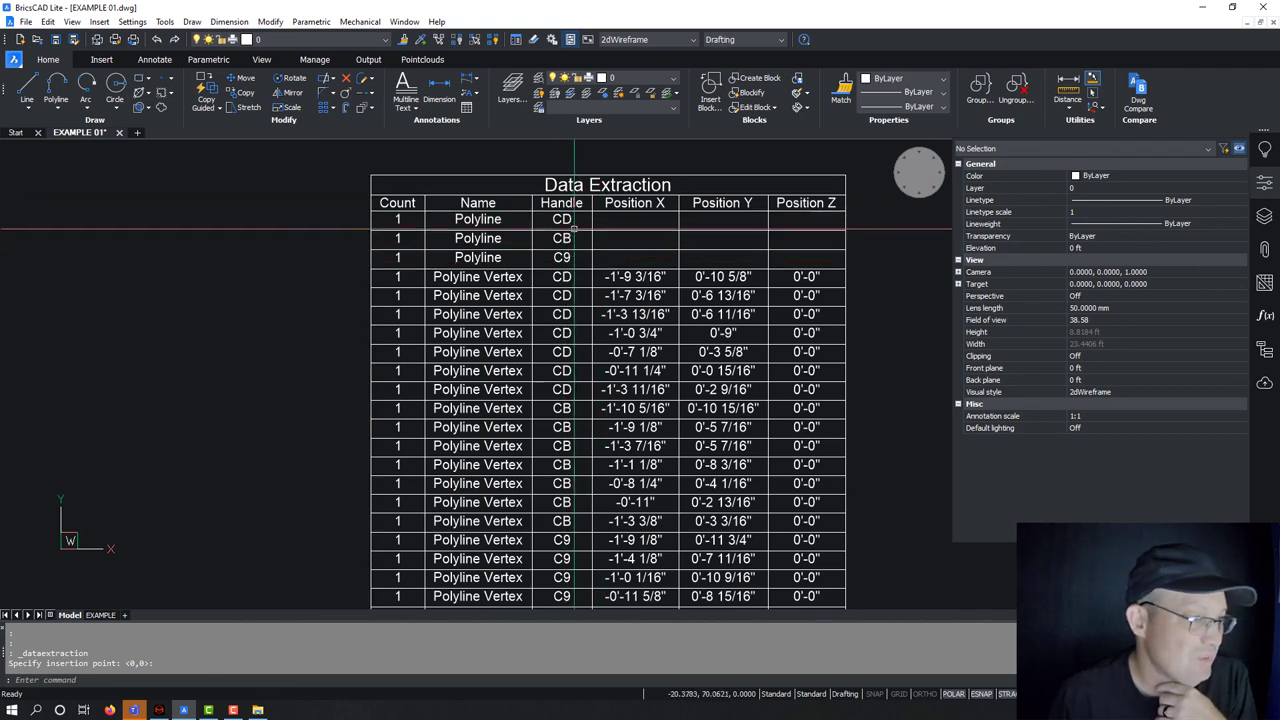
pyautogui.moveTo(597, 333); pyautogui.dragTo(584, 242, button='middle')
pyautogui.scroll(-5, 586, 250)
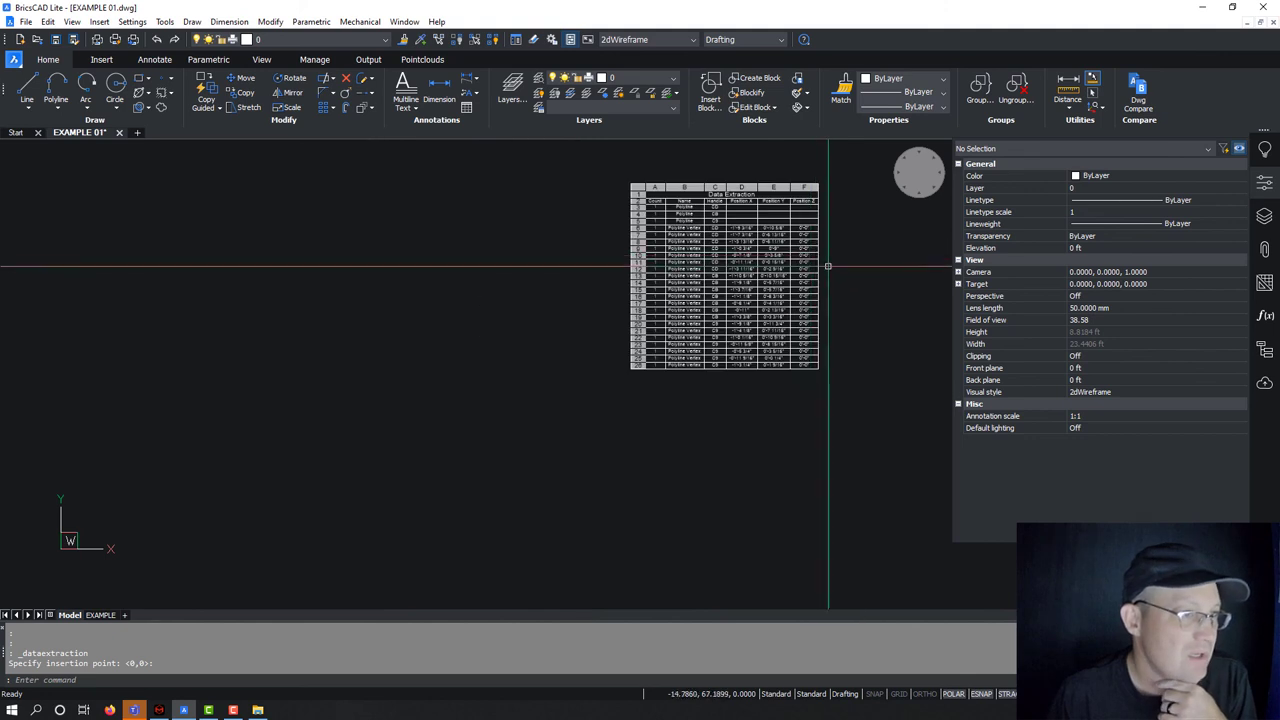
pyautogui.scroll(3, 600, 271)
pyautogui.scroll(2, 637, 271)
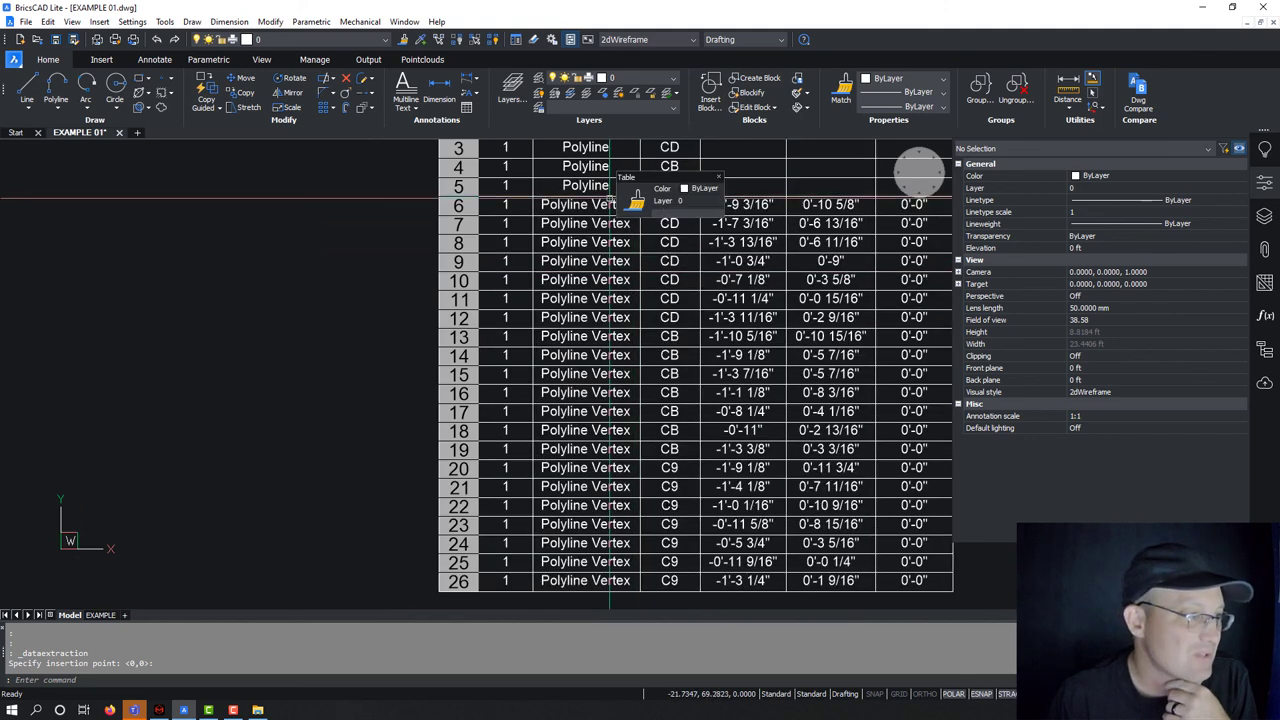
pyautogui.moveTo(678, 205); pyautogui.dragTo(607, 263, button='middle')
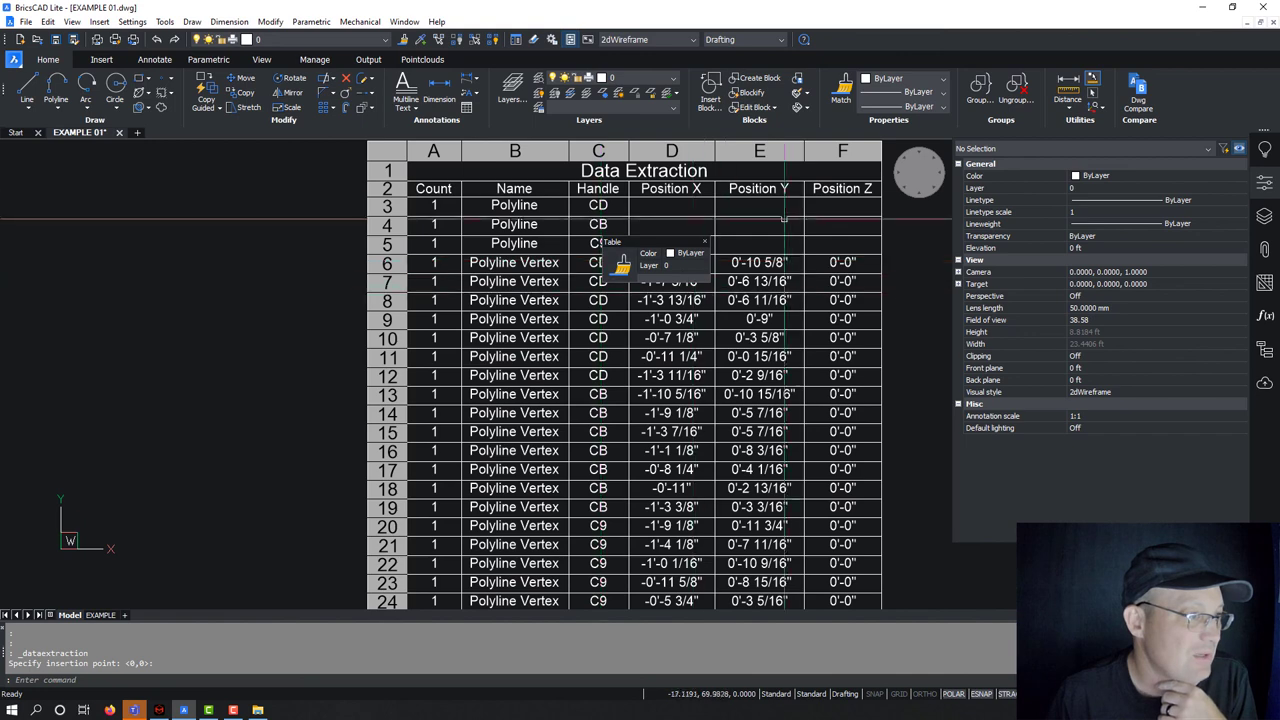
pyautogui.scroll(-5, 855, 330)
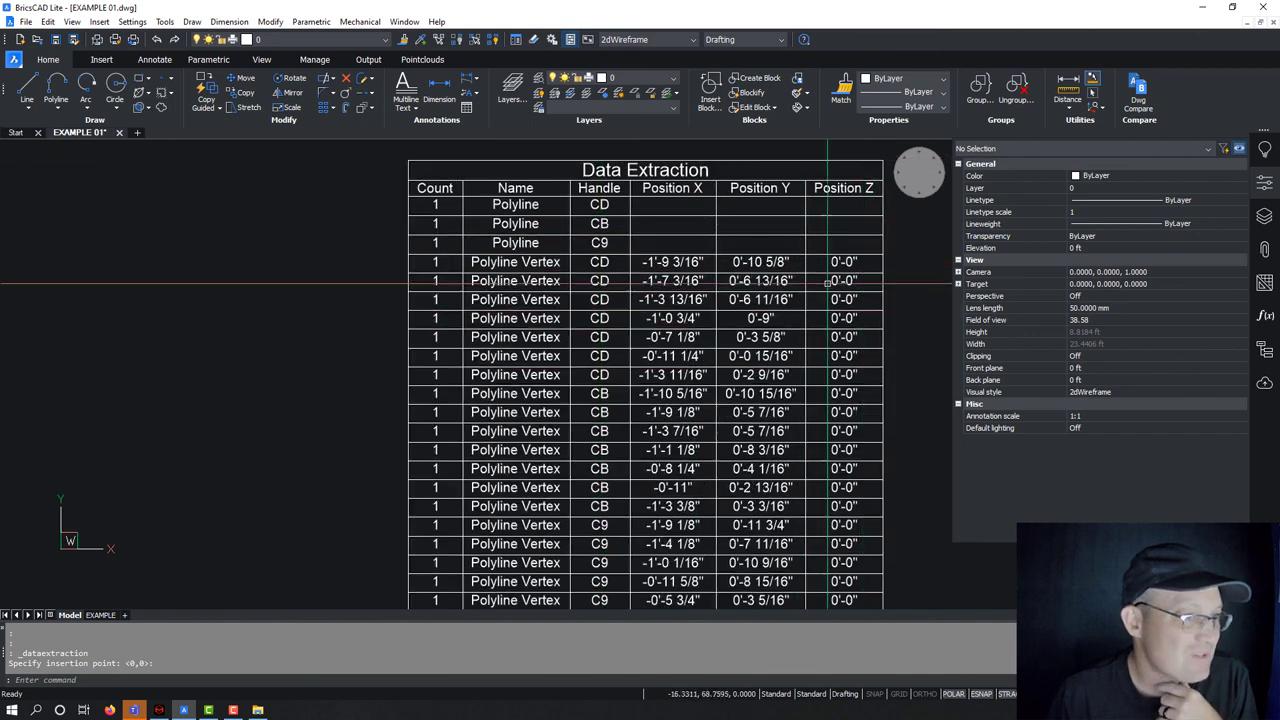
# Delete the inserted data extraction table and review the drawing's units settings.
pyautogui.click(740, 348)
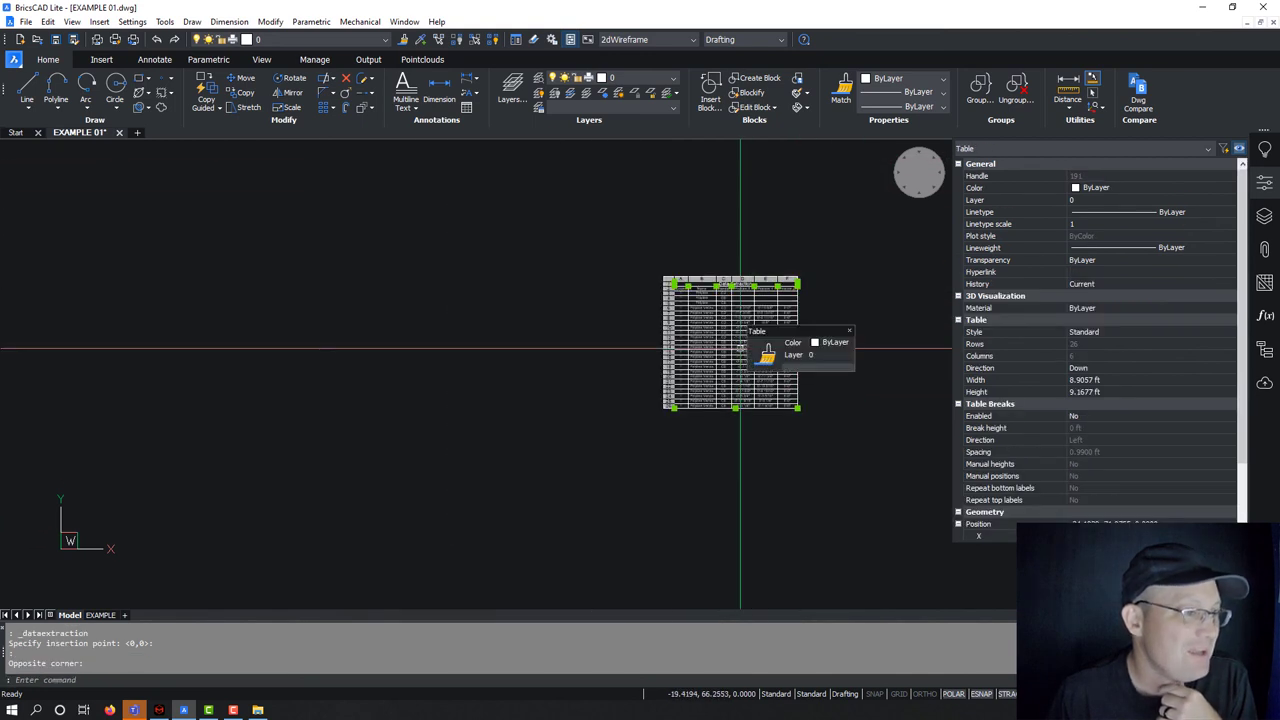
pyautogui.press('Delete')
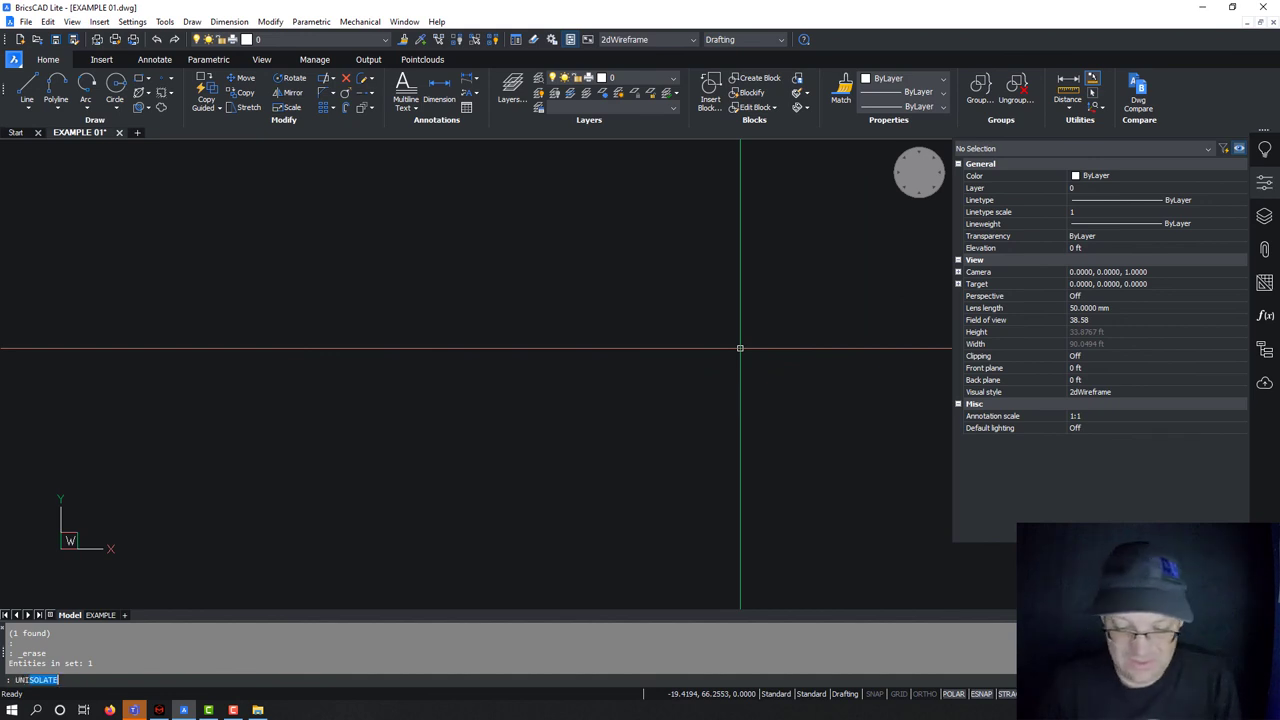
pyautogui.write('UNITS')
pyautogui.press('Return')
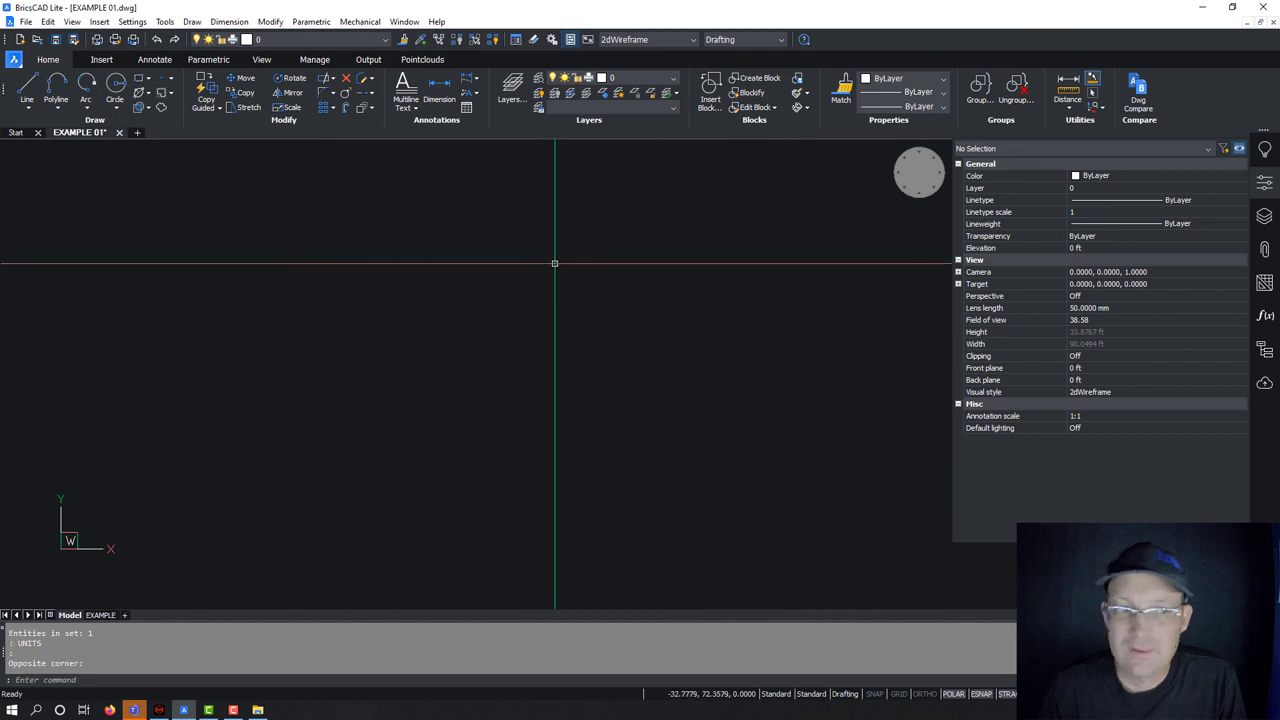
pyautogui.click(693, 399)
pyautogui.press('Escape')
# Draw two diagonal test lines about 26 ft long in the empty area to check the coordinate format, and erase them.
pyautogui.write('l')
pyautogui.press('Return')
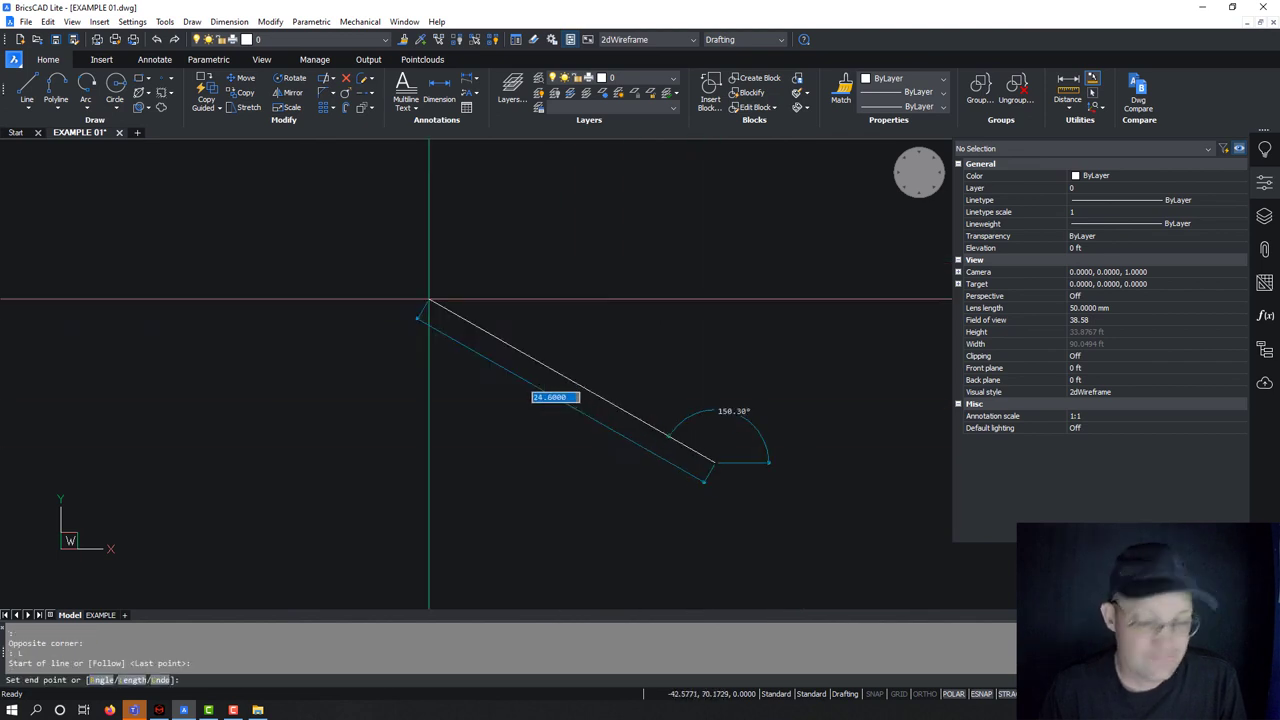
pyautogui.click(410, 286)
pyautogui.click(733, 457)
pyautogui.click(646, 417)
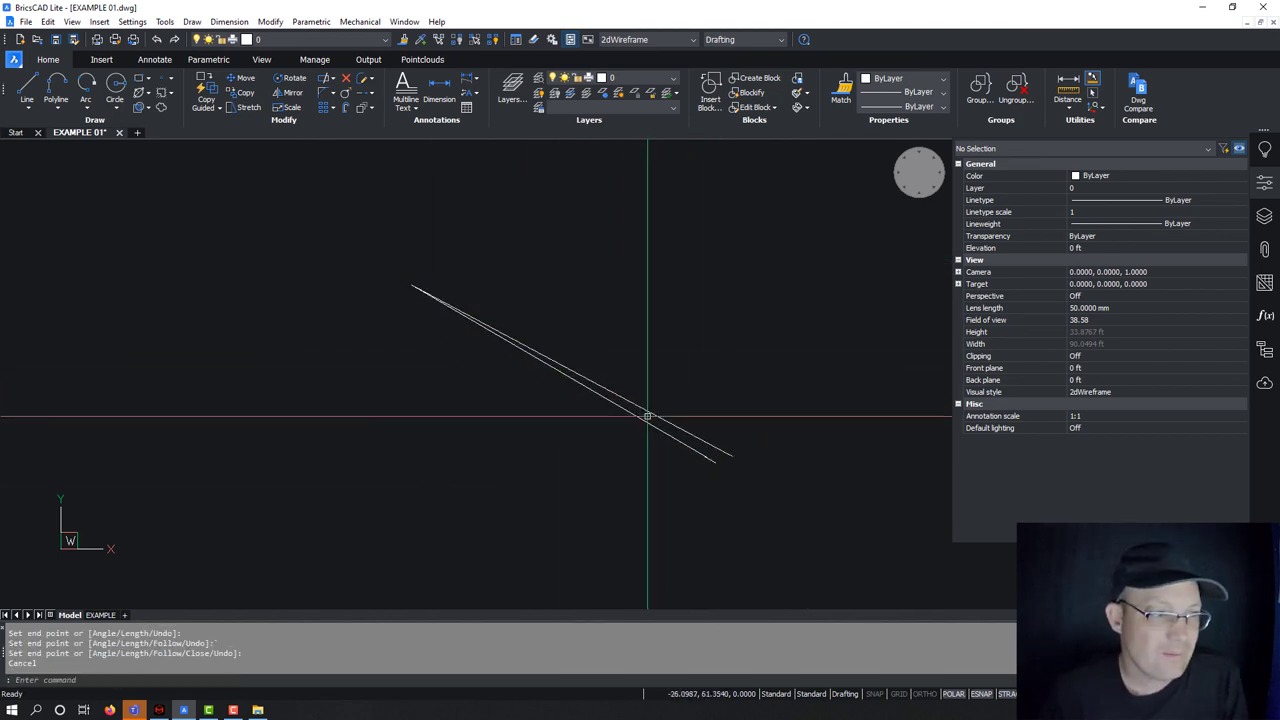
pyautogui.press('Escape')
pyautogui.click(649, 412)
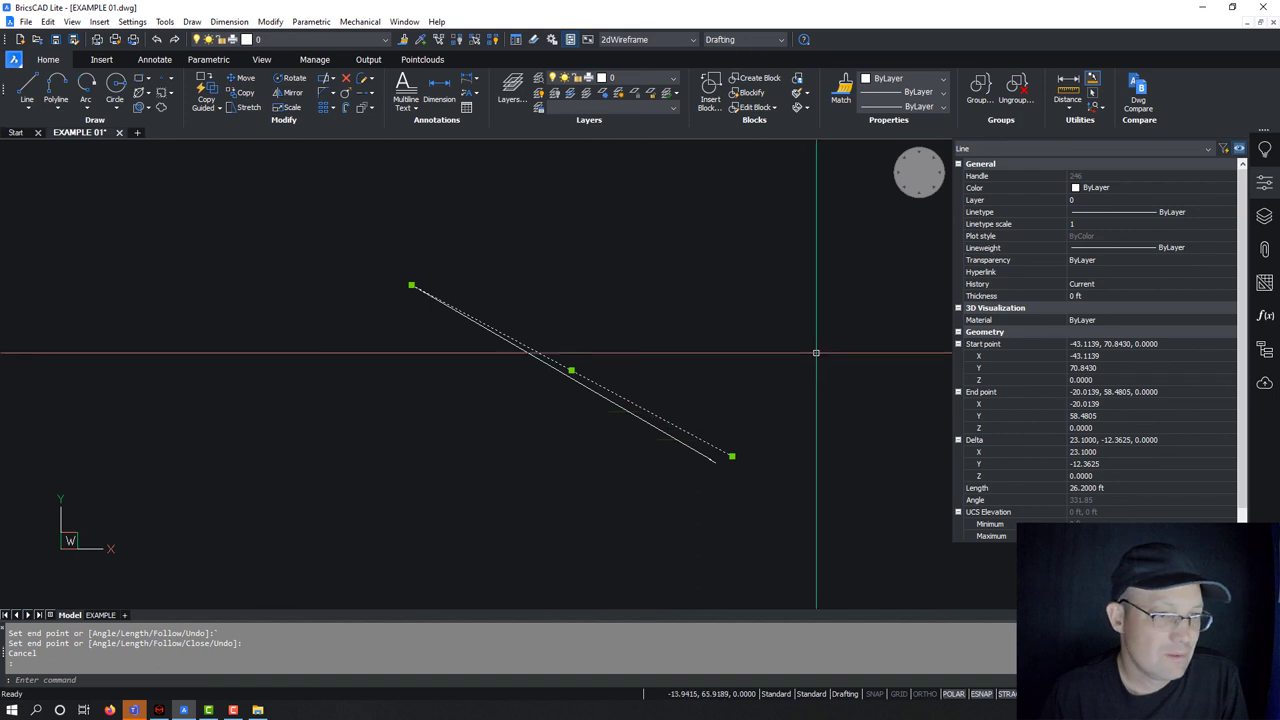
pyautogui.moveTo(780, 517); pyautogui.dragTo(638, 382)
pyautogui.press('Delete')
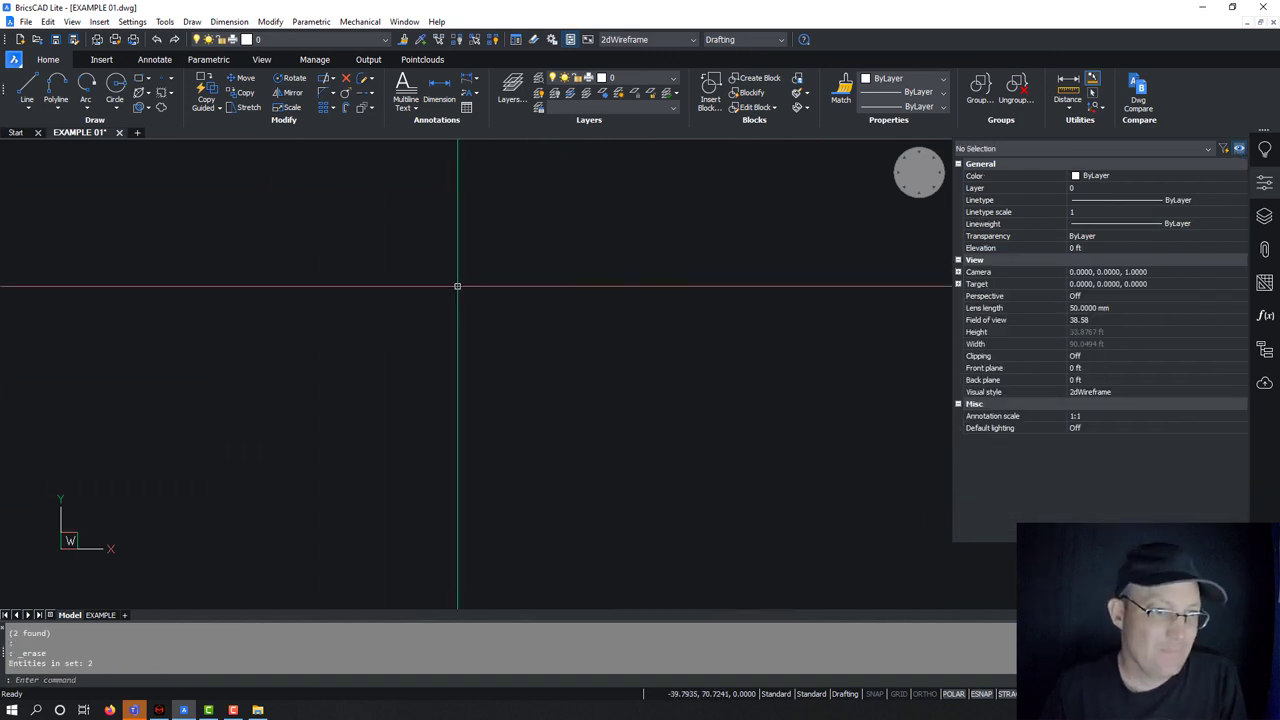
# Start another data extraction based on the existing definition PLVDE.dxd.
pyautogui.scroll(-5, 423, 420)
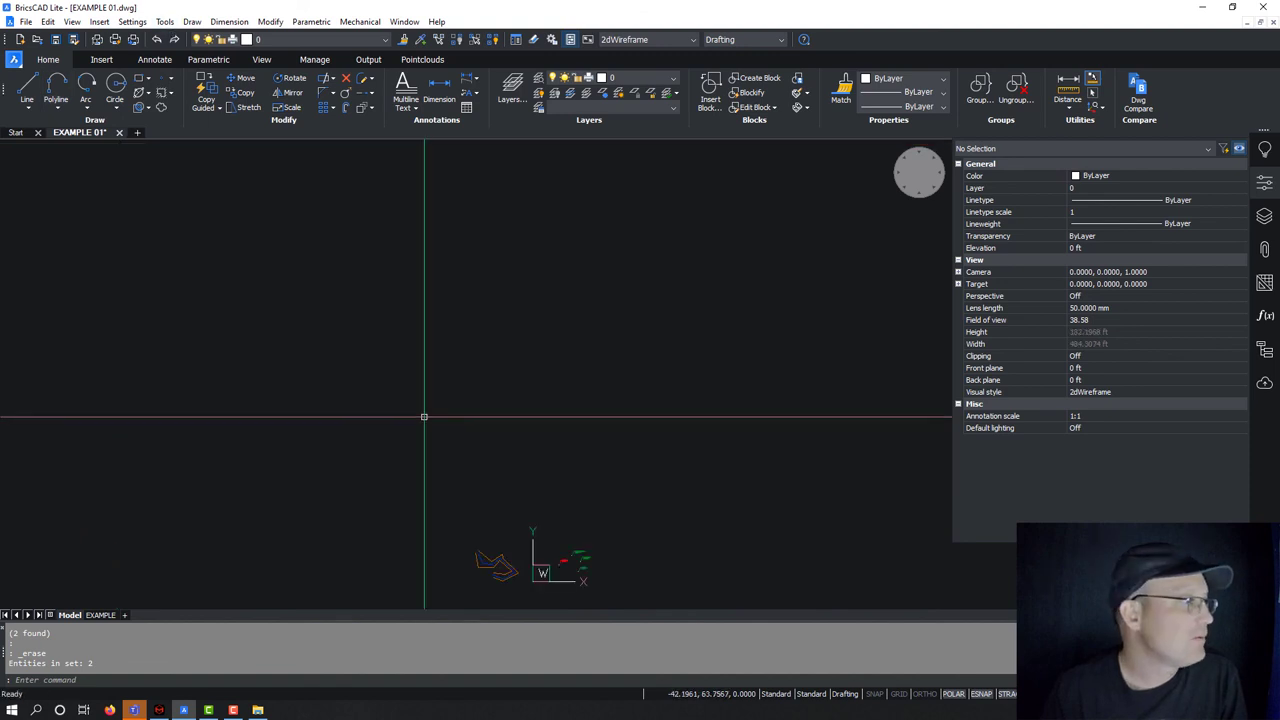
pyautogui.moveTo(423, 420)
pyautogui.mouseDown(button='middle')
pyautogui.moveTo(457, 371)
pyautogui.moveTo(508, 446)
pyautogui.mouseUp(button='middle')
pyautogui.scroll(2, 508, 446)
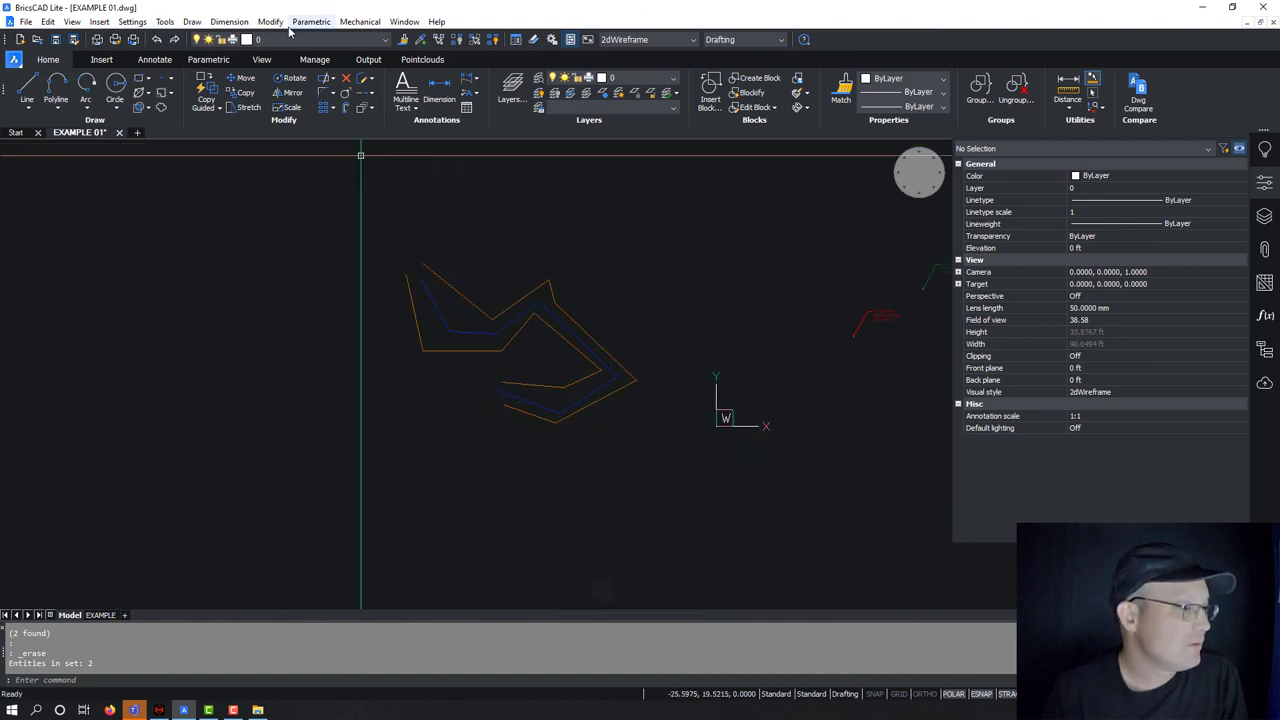
pyautogui.click(165, 21)
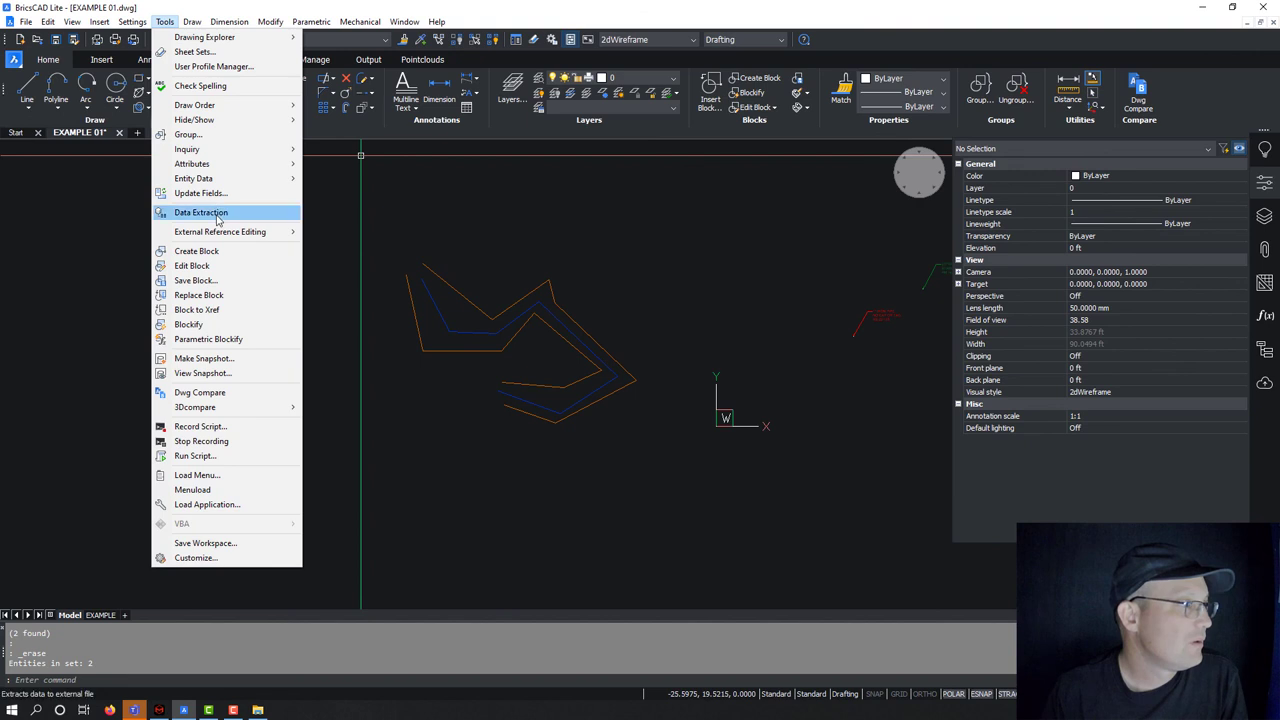
pyautogui.click(205, 212)
pyautogui.click(600, 252)
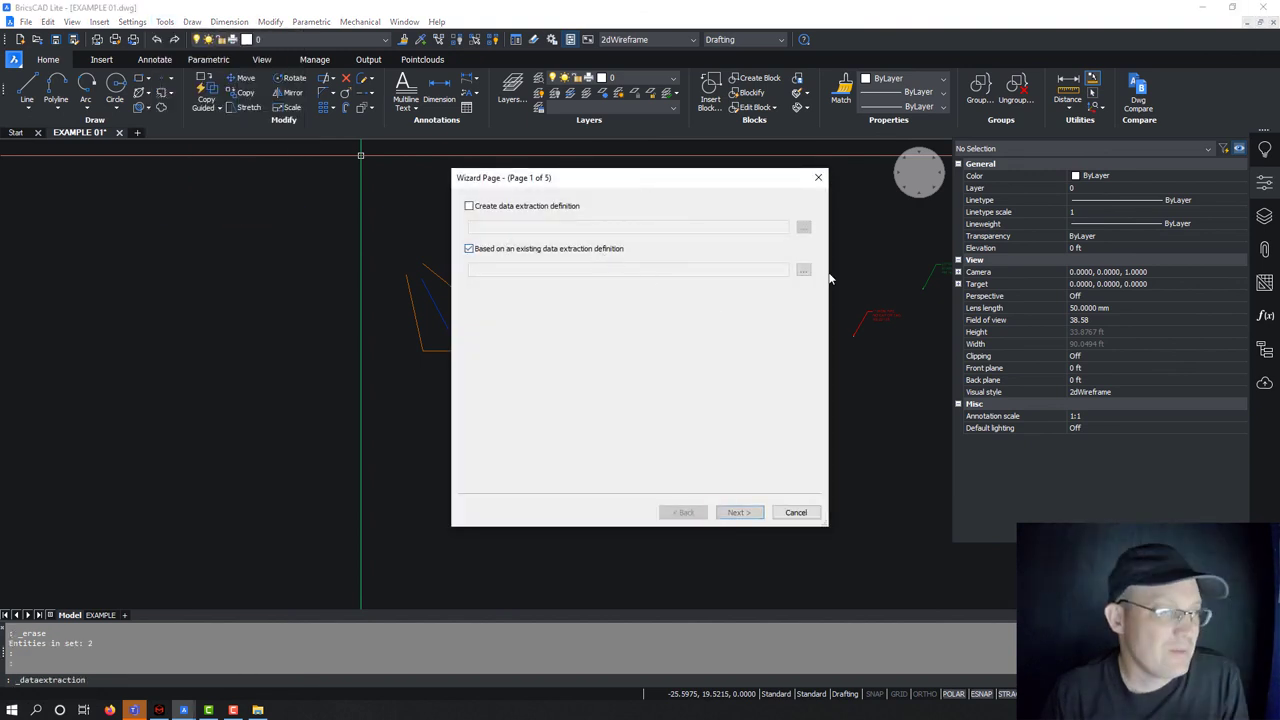
pyautogui.click(803, 272)
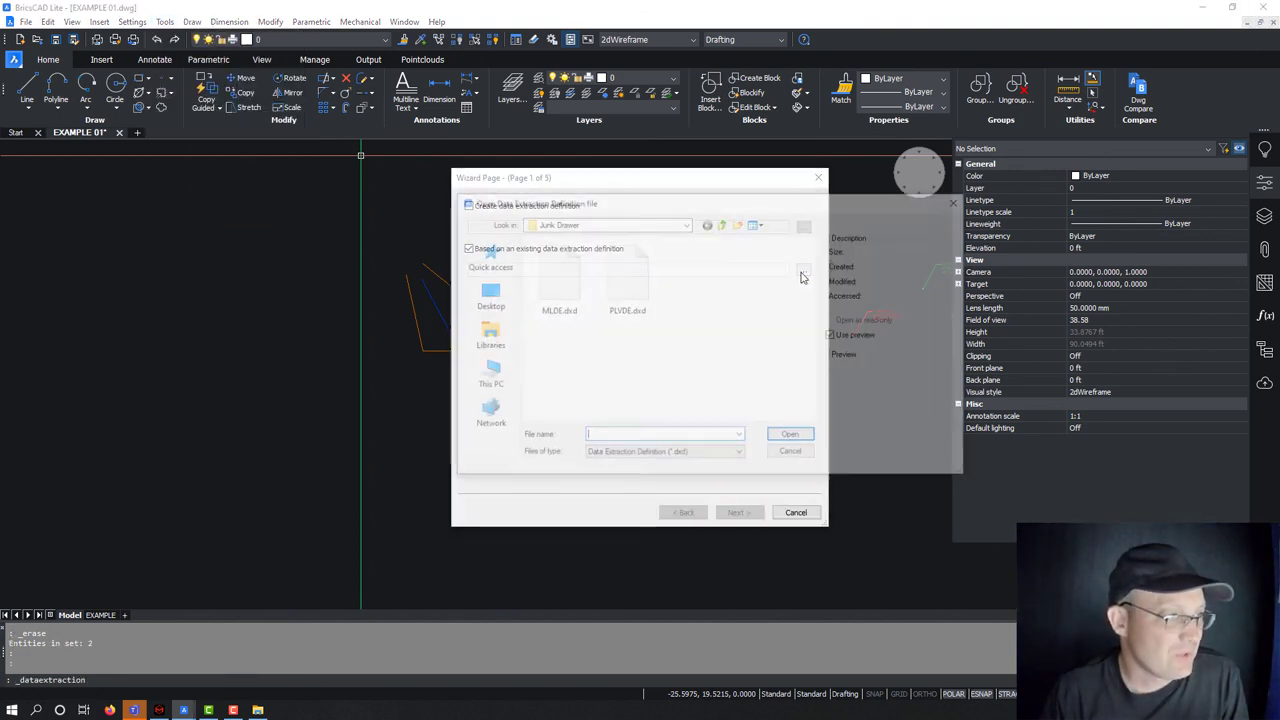
pyautogui.click(625, 276)
pyautogui.click(792, 437)
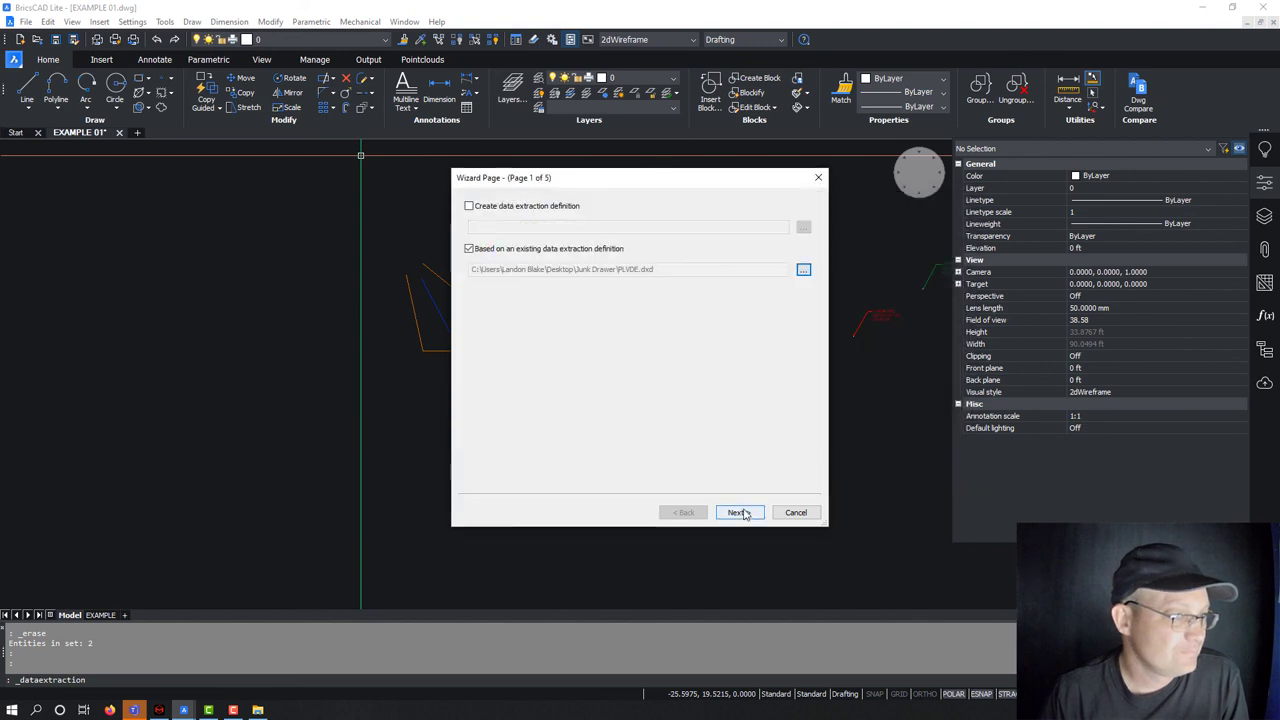
# Keep the definition's polyline entities and handle and position properties, and insert the extraction table just northeast of the orange and blue polylines.
pyautogui.click(738, 512)
pyautogui.click(738, 512)
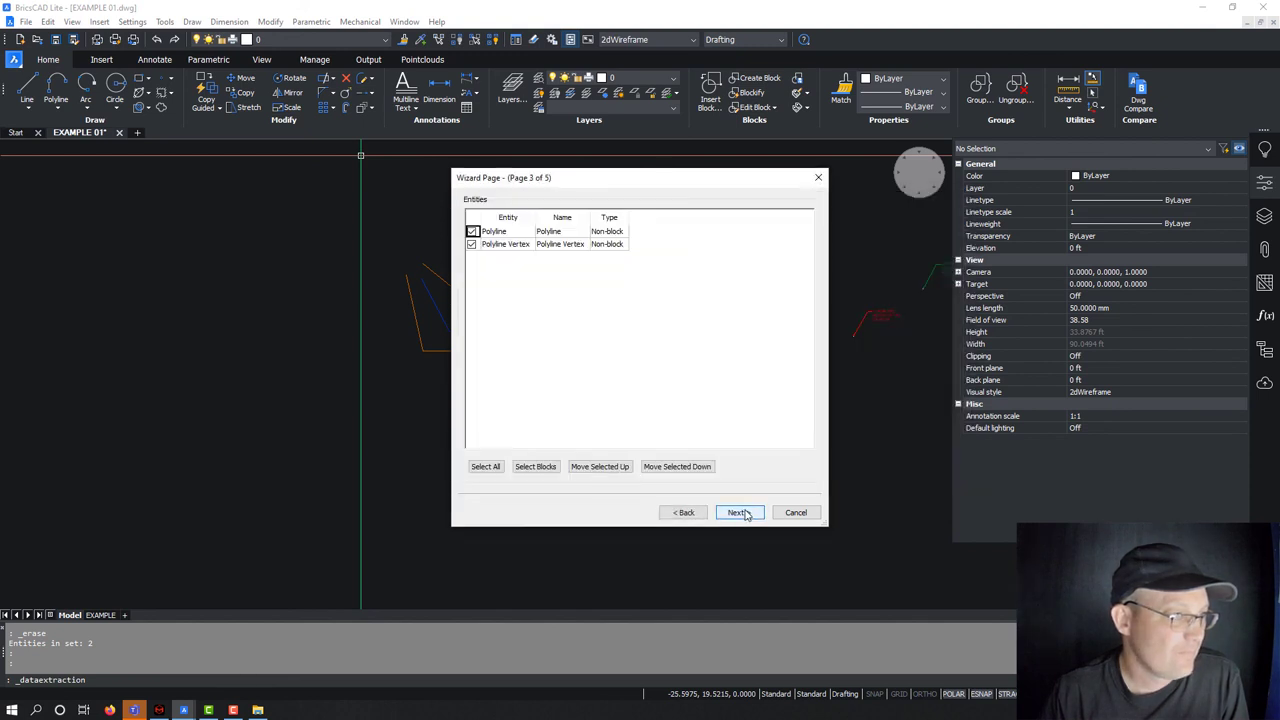
pyautogui.click(740, 512)
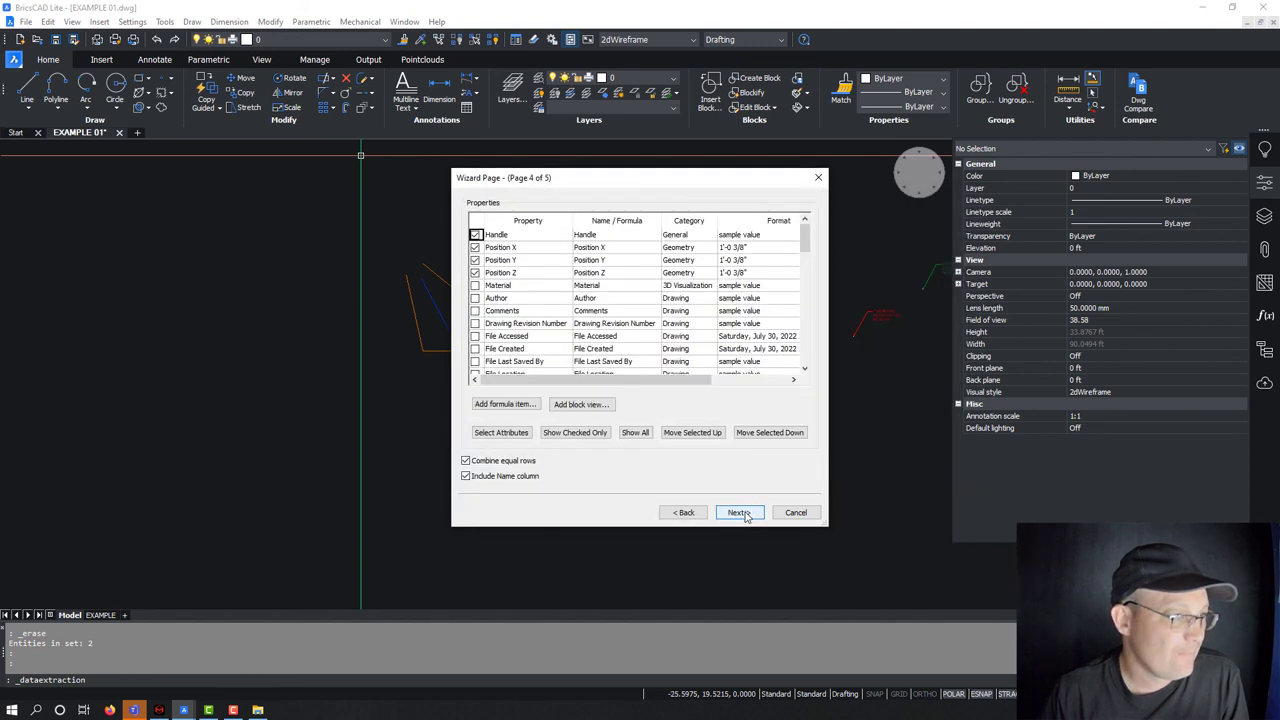
pyautogui.click(740, 512)
pyautogui.click(737, 432)
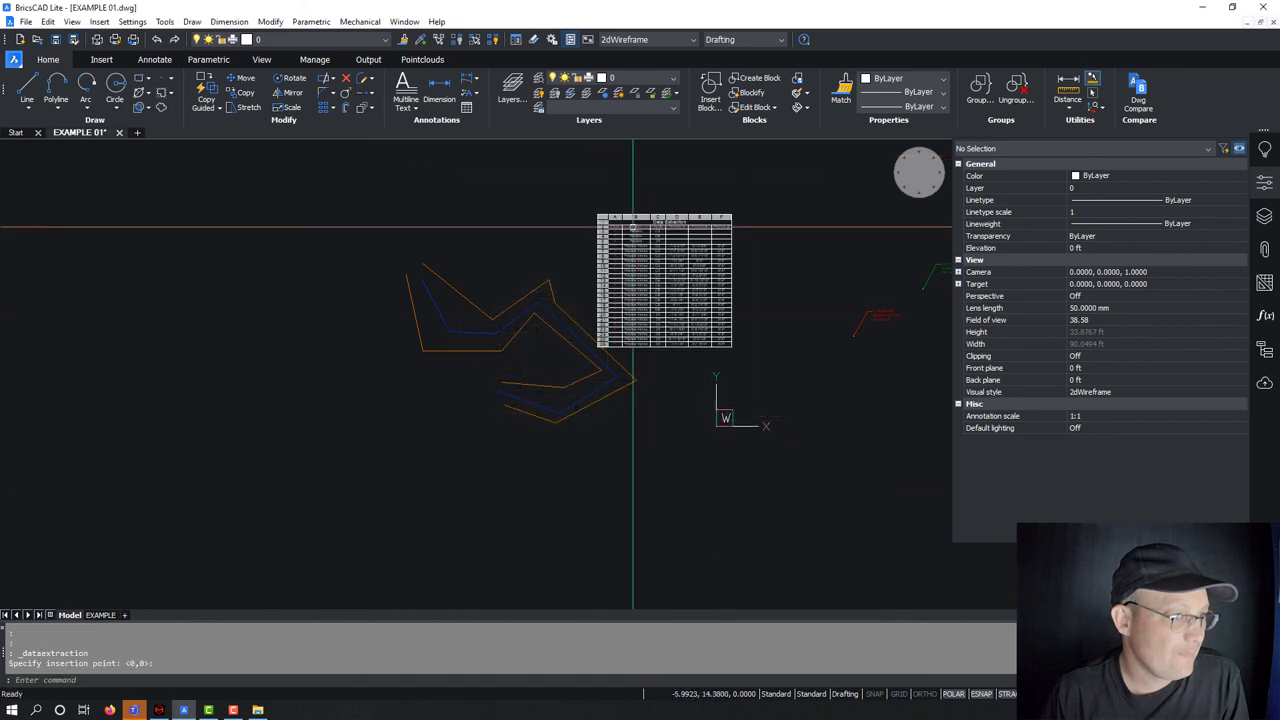
# Examine the handles and X, Y, Z vertex positions in the new table alongside the orange and blue polylines.
pyautogui.scroll(4, 632, 227)
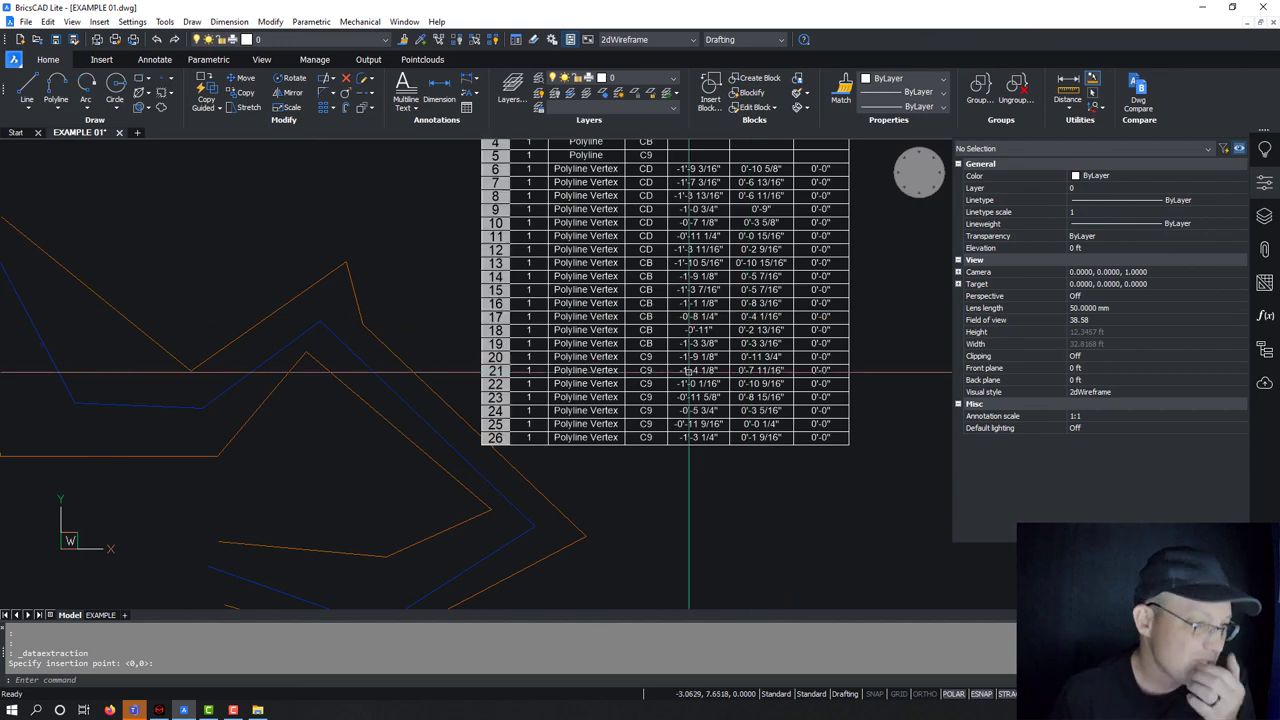
pyautogui.moveTo(566, 168); pyautogui.dragTo(557, 213, button='middle')
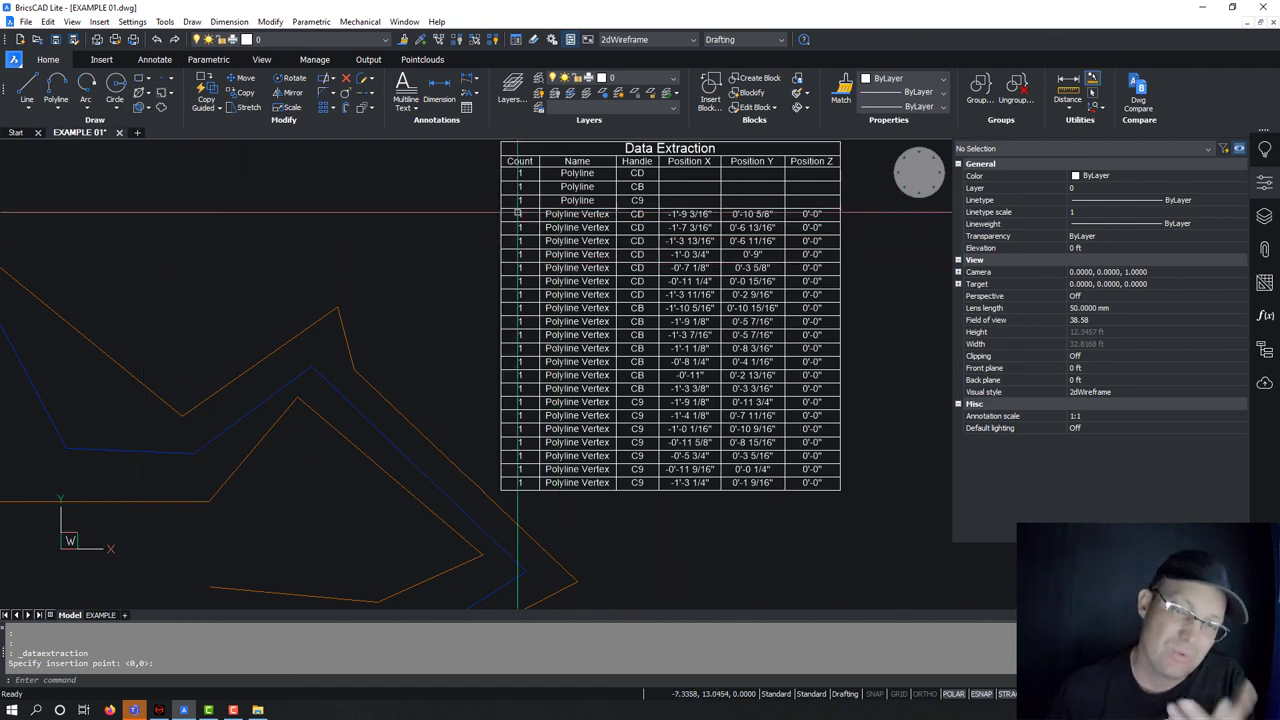
pyautogui.scroll(-3, 574, 212)
pyautogui.scroll(6, 697, 317)
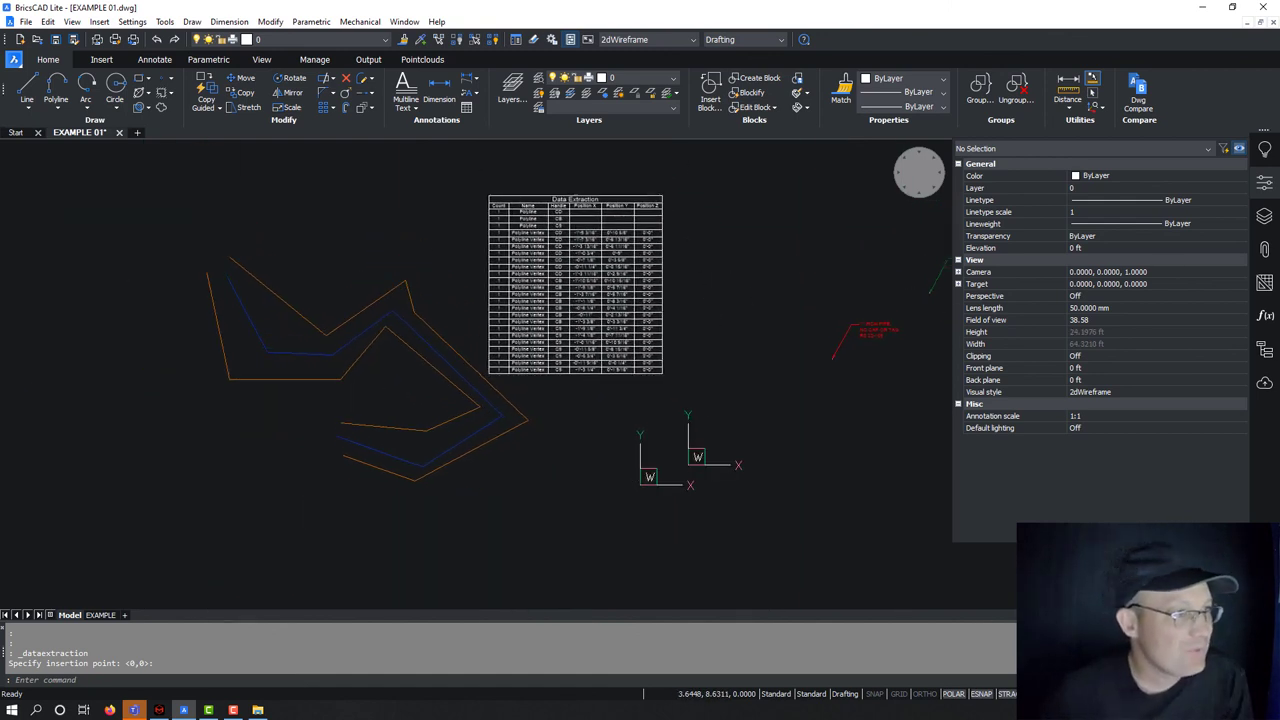
pyautogui.scroll(-8, 697, 317)
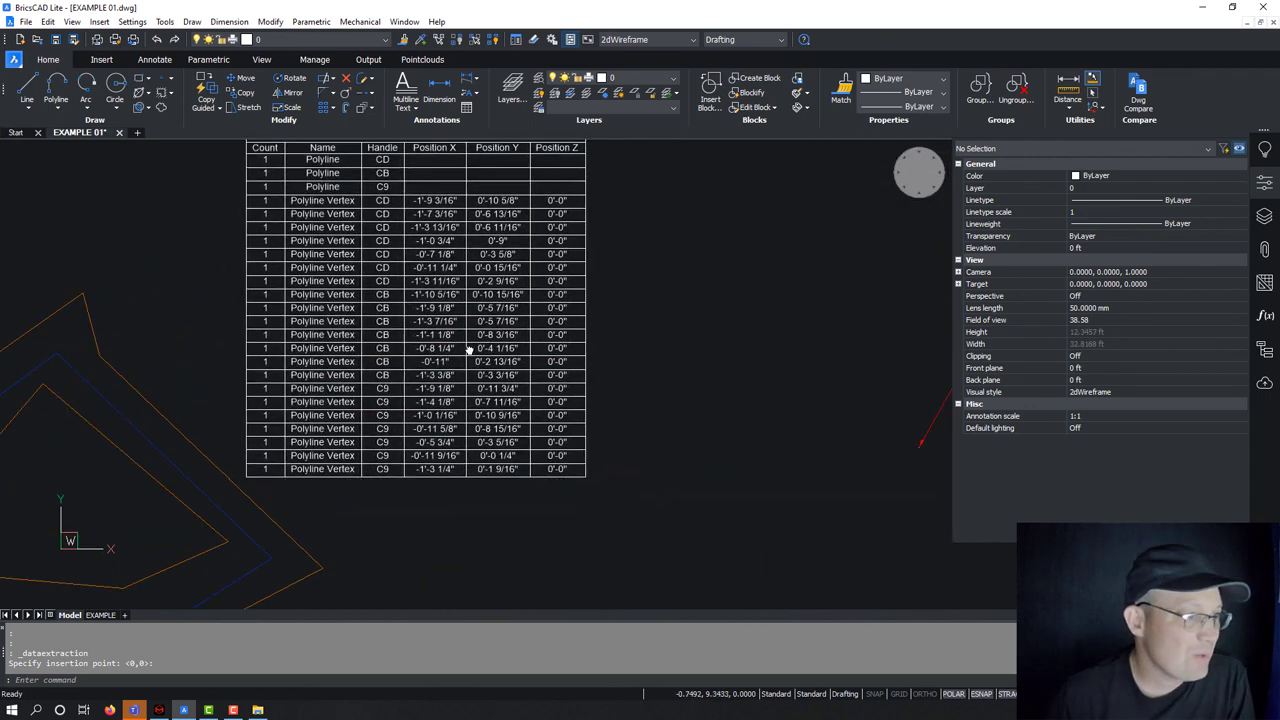
pyautogui.moveTo(605, 347); pyautogui.dragTo(594, 320, button='middle')
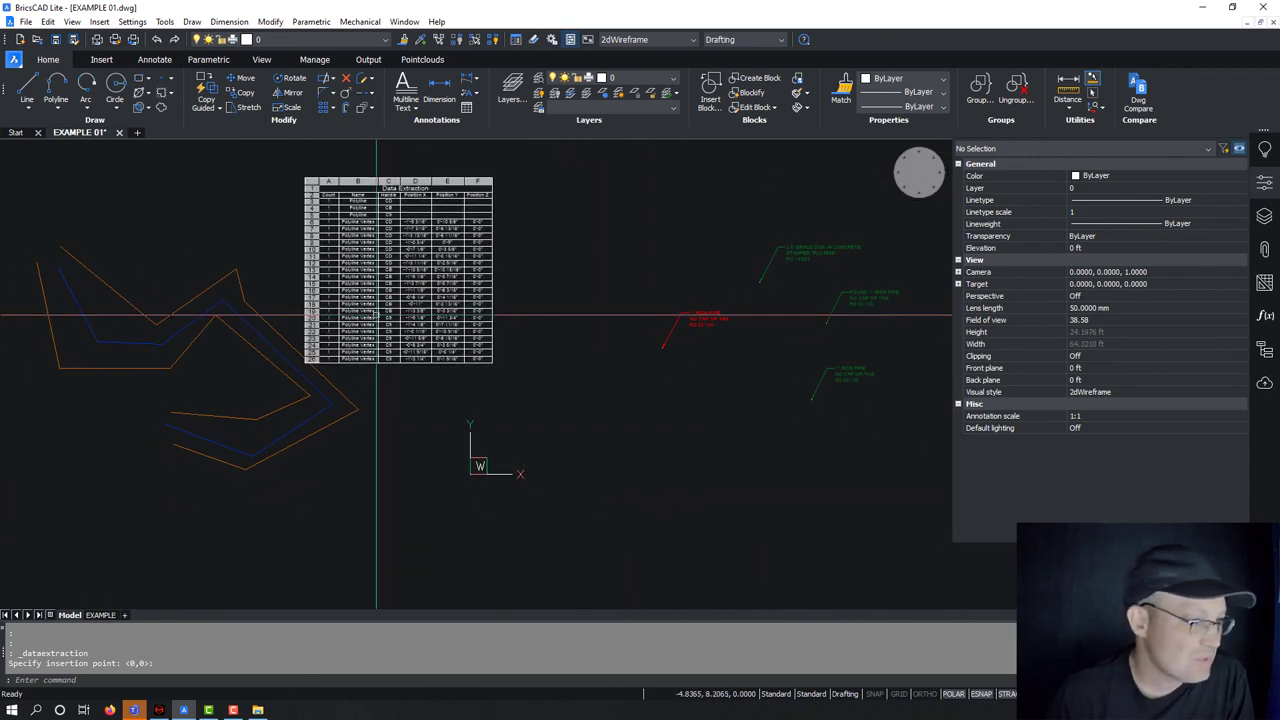
pyautogui.moveTo(277, 369); pyautogui.dragTo(407, 370, button='middle')
pyautogui.scroll(4, 410, 365)
pyautogui.scroll(-4, 600, 350)
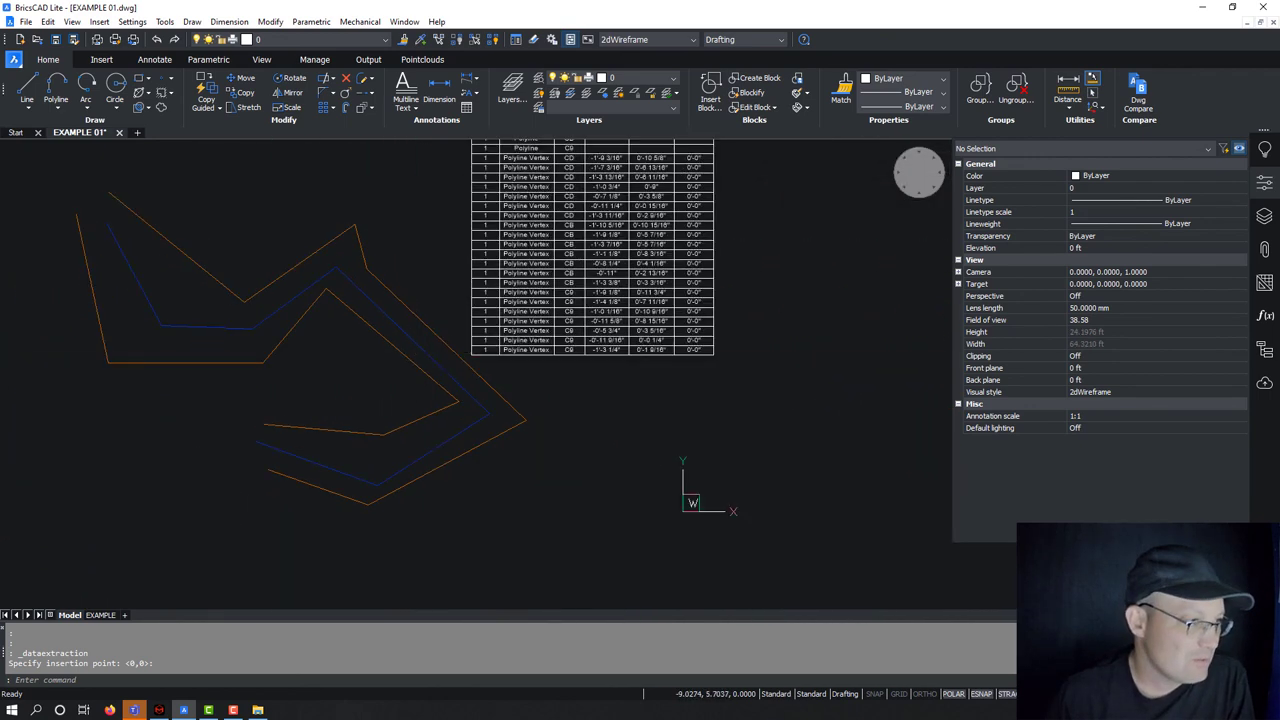
pyautogui.scroll(5, 613, 350)
pyautogui.moveTo(613, 350)
pyautogui.mouseDown(button='middle')
pyautogui.moveTo(671, 420)
pyautogui.moveTo(671, 453)
pyautogui.mouseUp(button='middle')
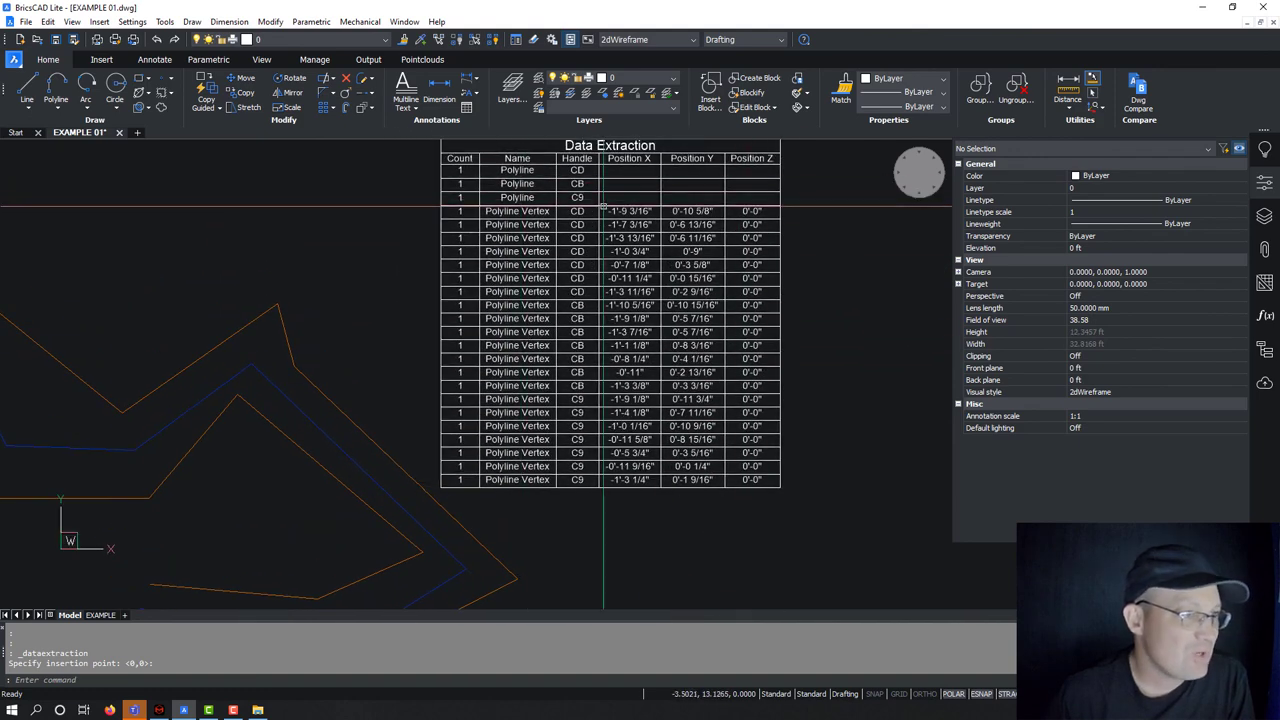
pyautogui.scroll(-1, 587, 208)
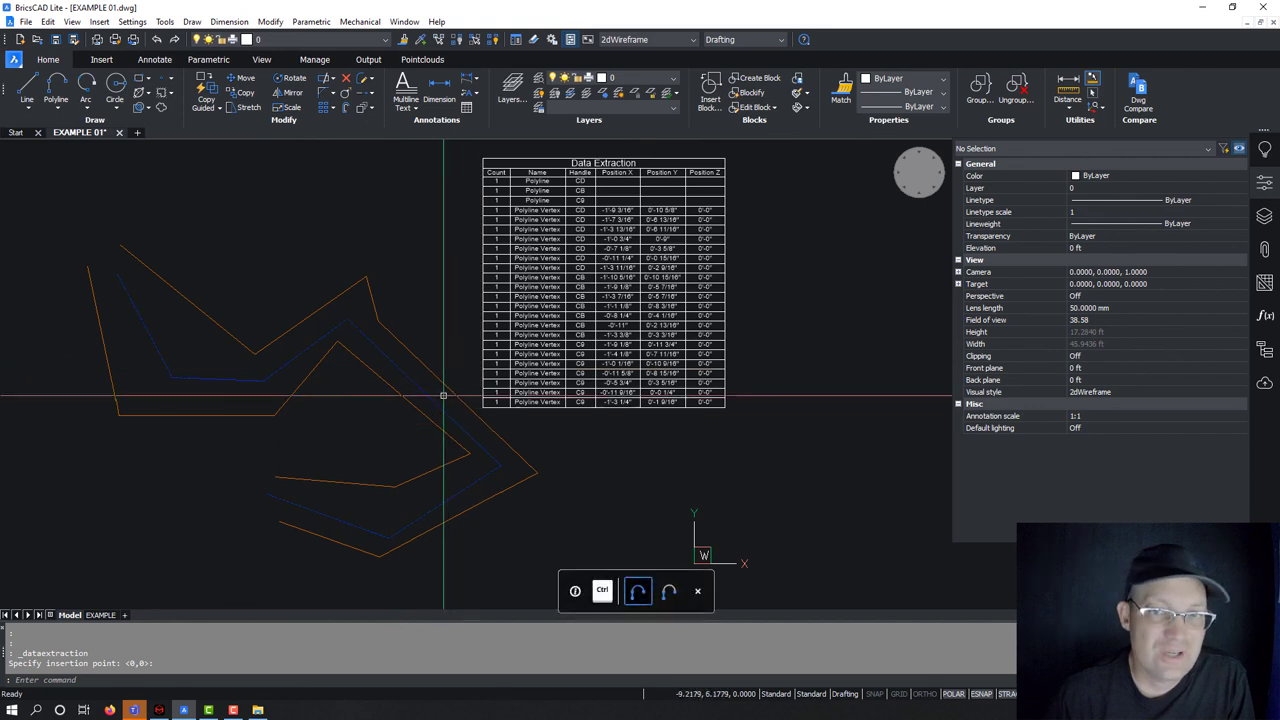
pyautogui.moveTo(612, 340)
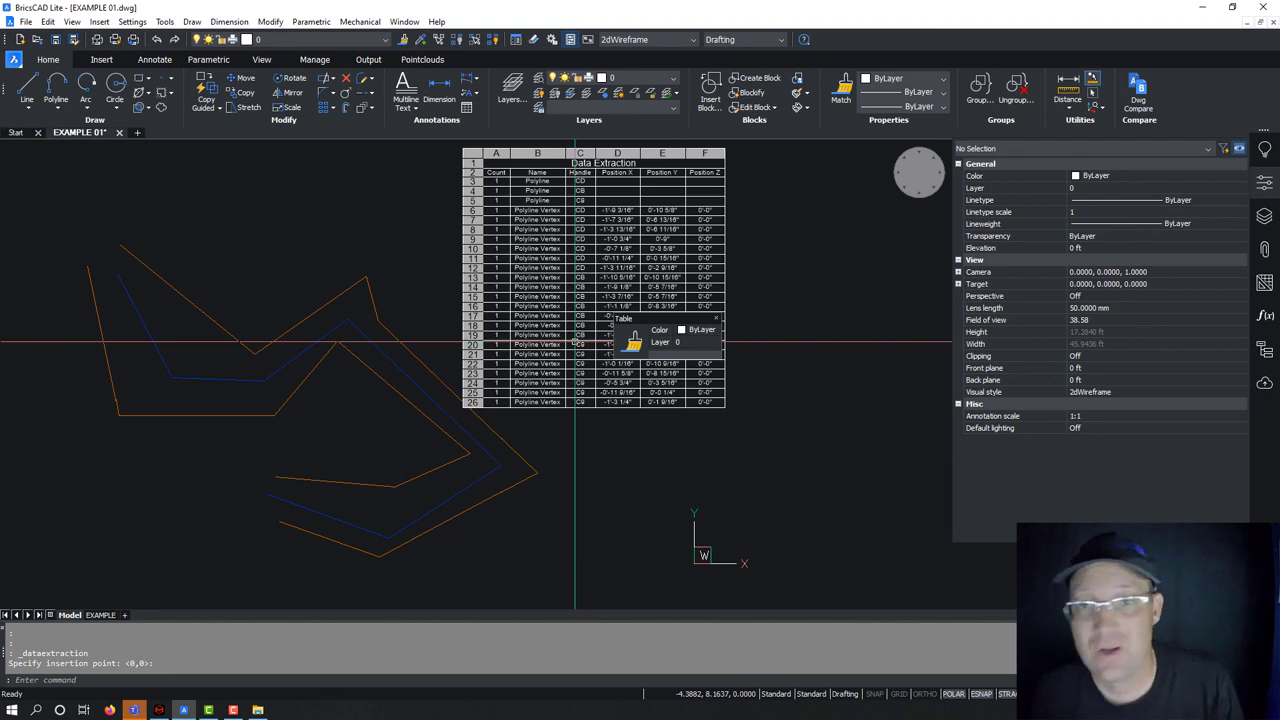
# Select the two orange polylines and the blue polyline together.
pyautogui.scroll(-3, 575, 343)
pyautogui.click(520, 494)
pyautogui.click(413, 425)
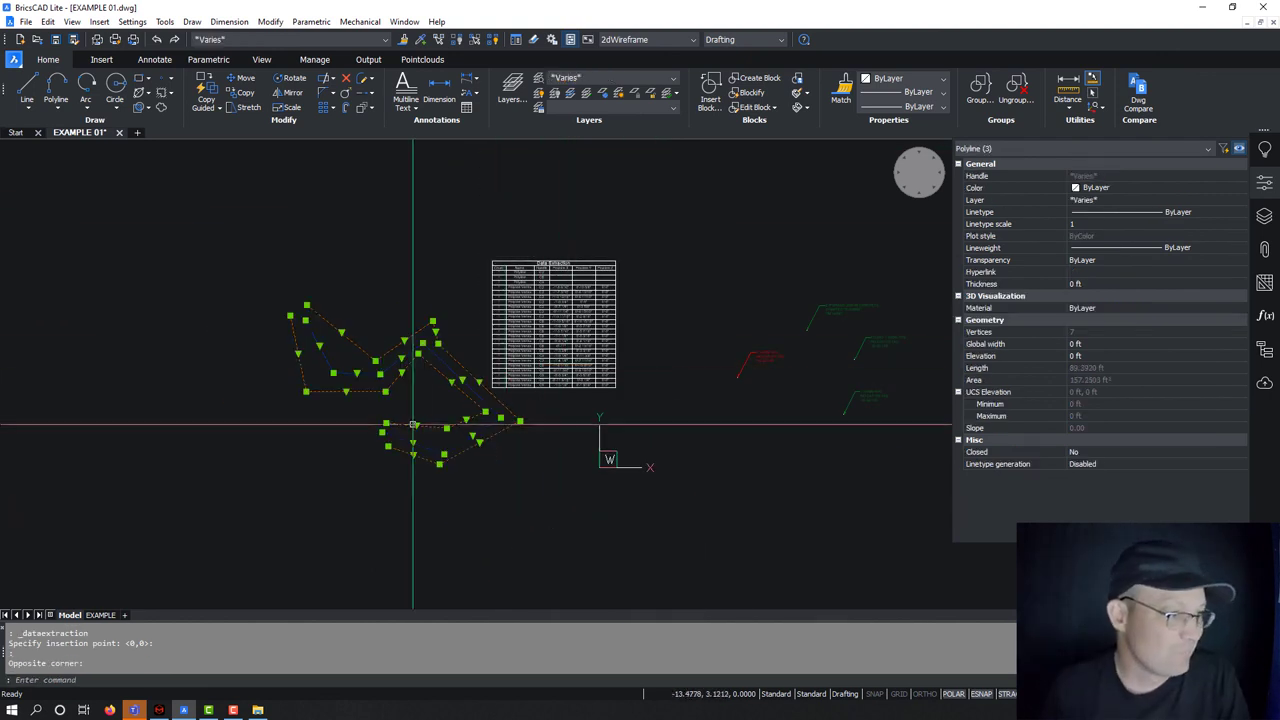
pyautogui.moveTo(416, 427)
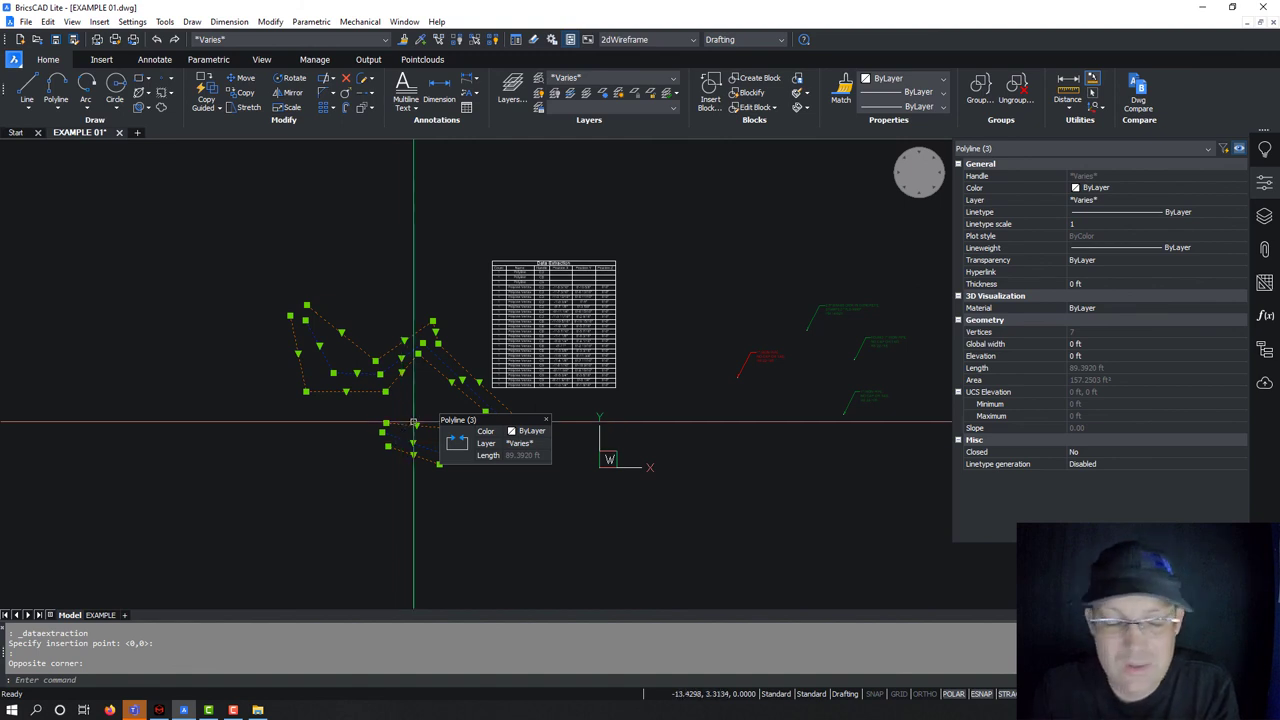
pyautogui.click(573, 330)
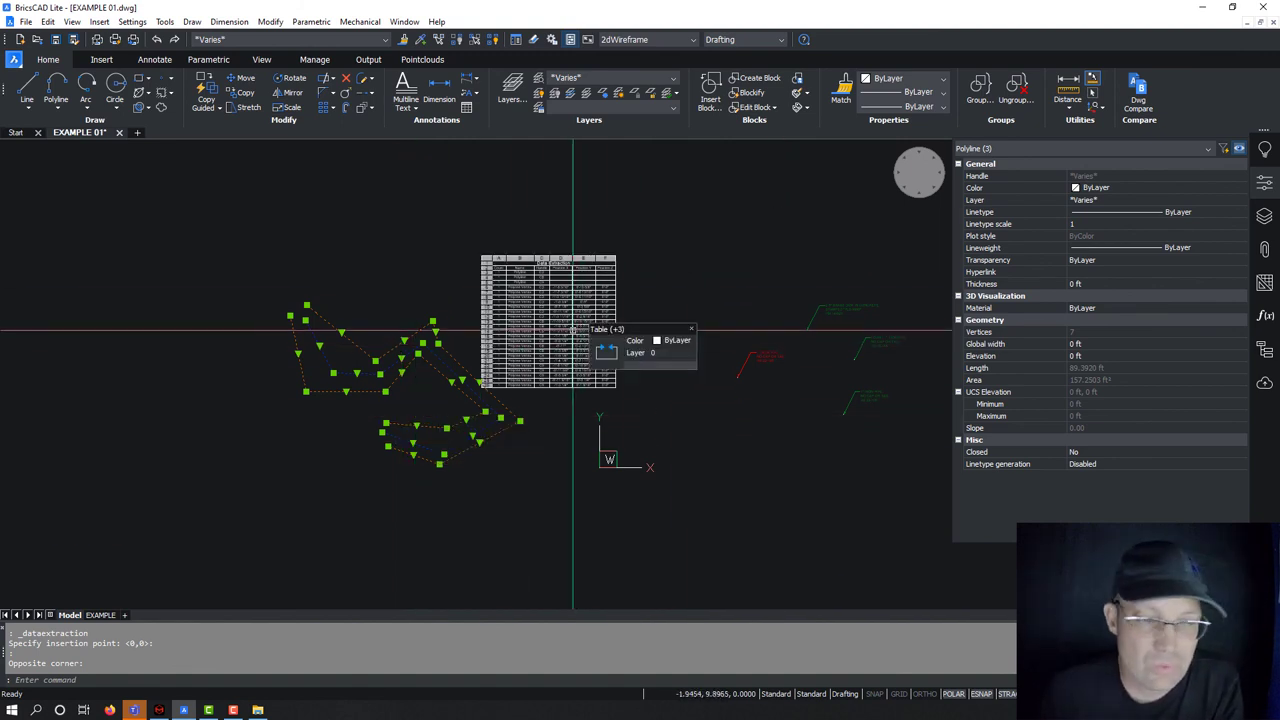